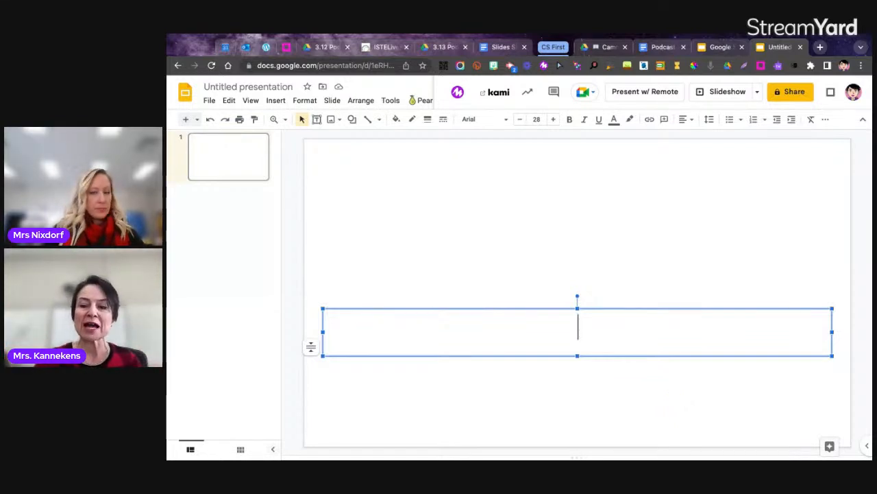
Step: Left-align the subtitle placeholder's text and delete the placeholder from the slide in the untitled presentation
key("ctrl+shift+l")
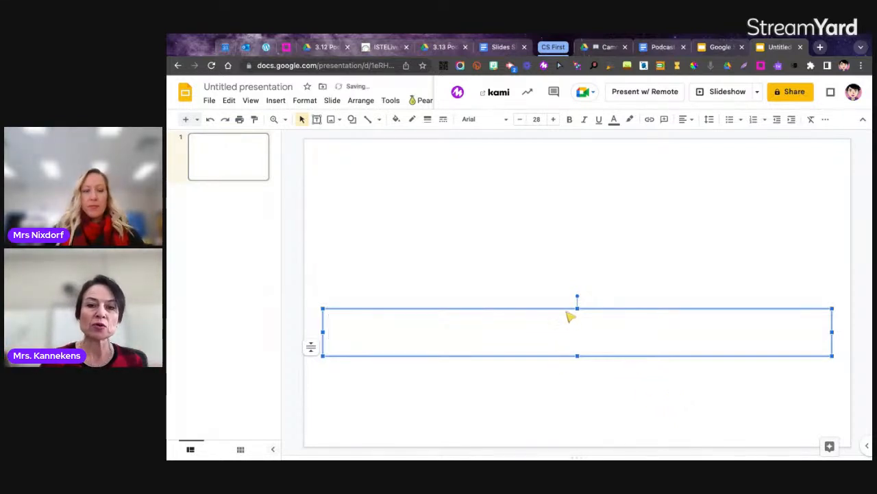
left_click(568, 310)
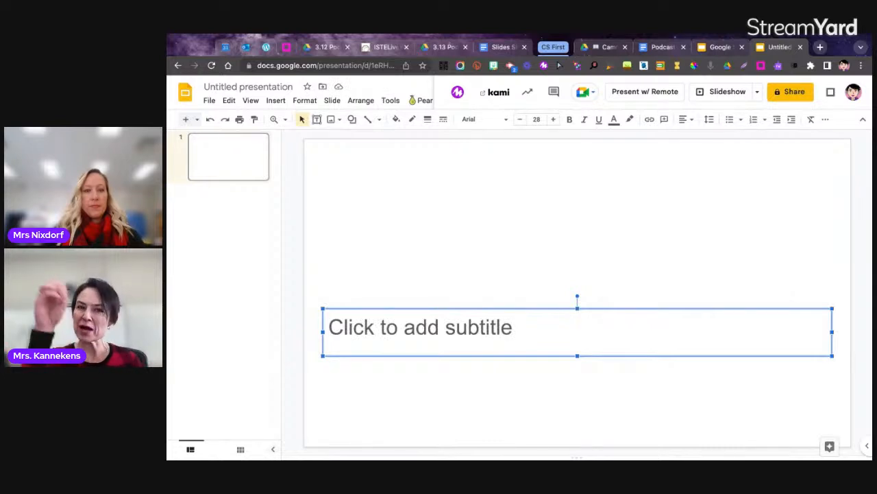
key("Delete")
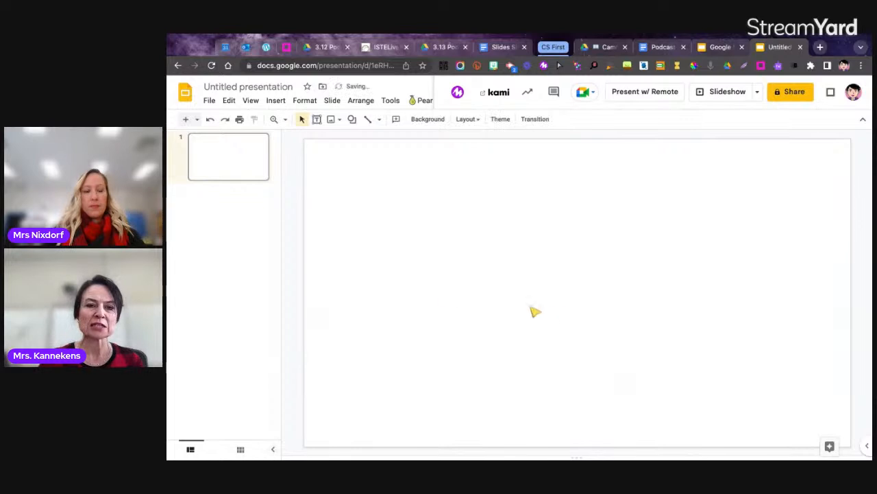
Step: Switch to the Google Slides - Christmas Gnome presentation and hide its slide filmstrip
left_click(721, 48)
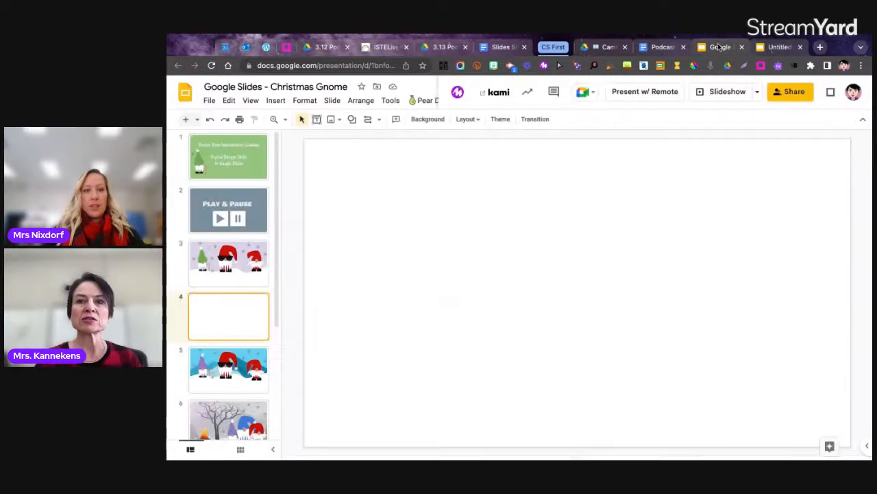
left_click(274, 450)
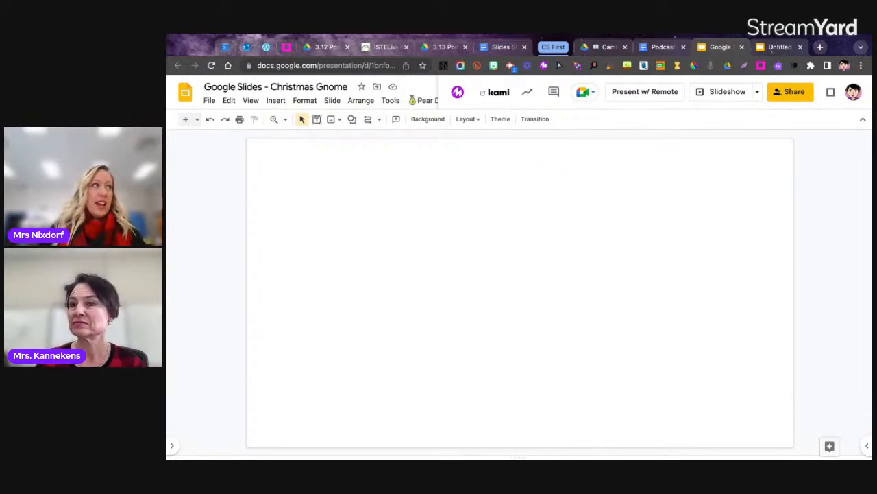
Step: Return to the untitled presentation and rename it Christmas Gnome
left_click(787, 48)
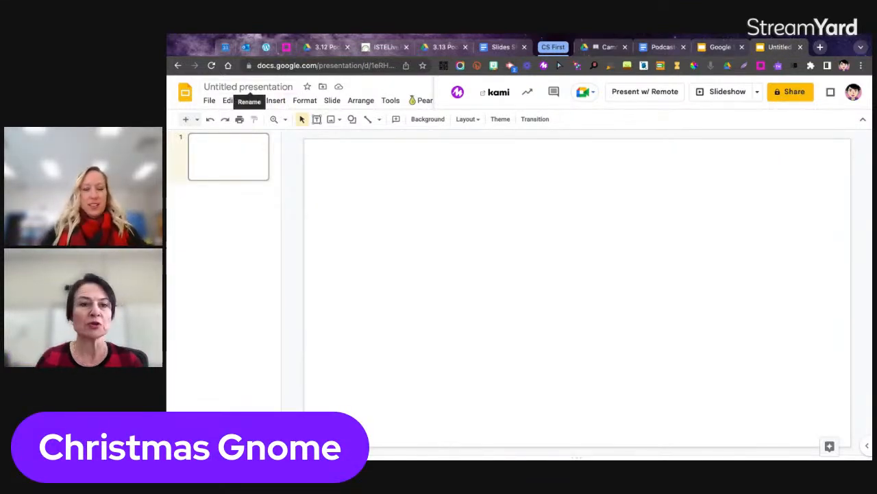
left_click(292, 89)
type("Christ")
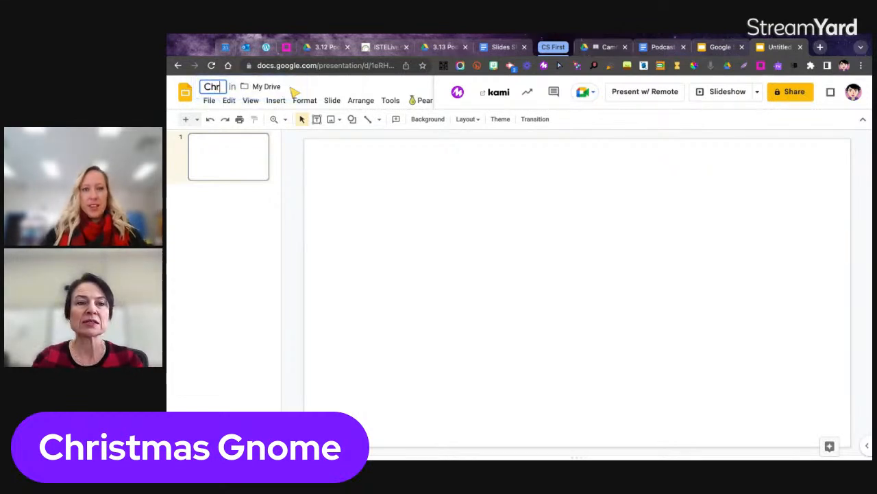
key("BackSpace")
key("BackSpace")
key("BackSpace")
type("is")
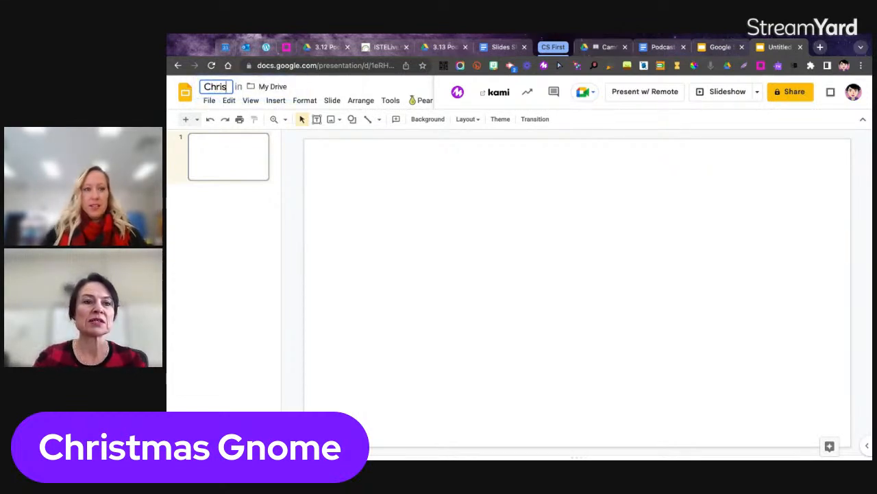
type("tmas Gnome")
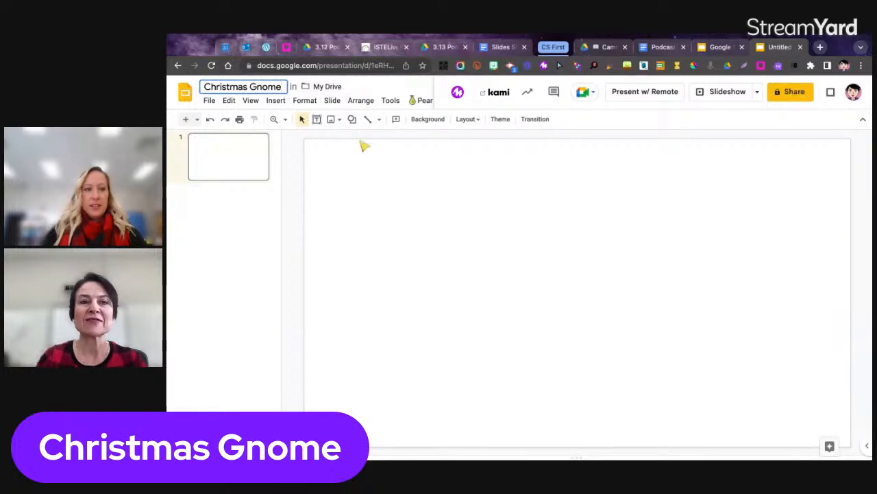
Step: Switch to the Google Slides - Christmas Gnome presentation and set the blank slide's background to a solid light blue
left_click(718, 48)
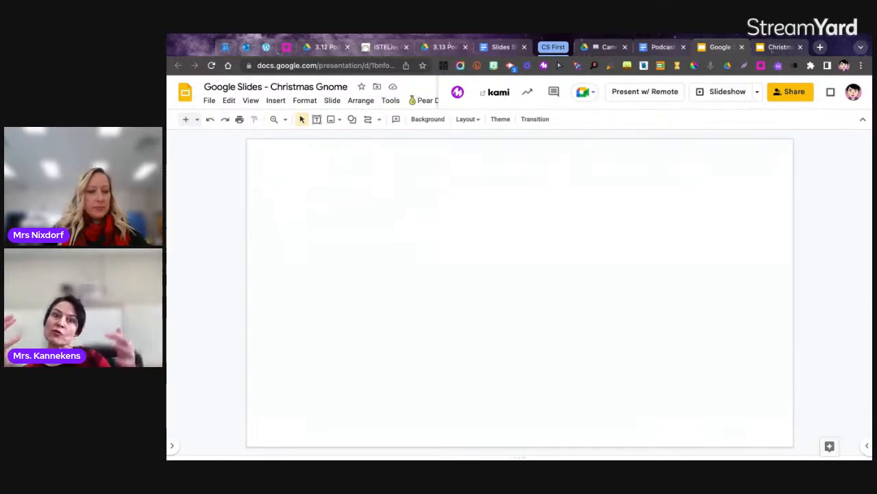
left_click(428, 121)
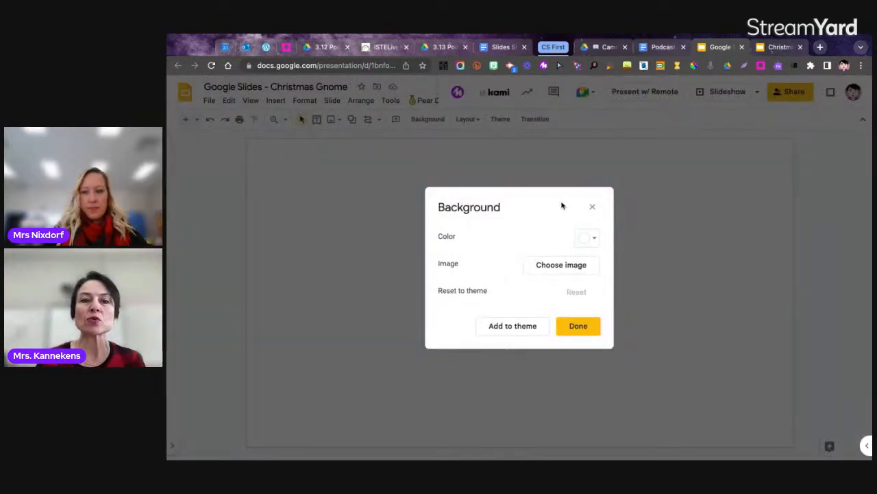
left_click(597, 240)
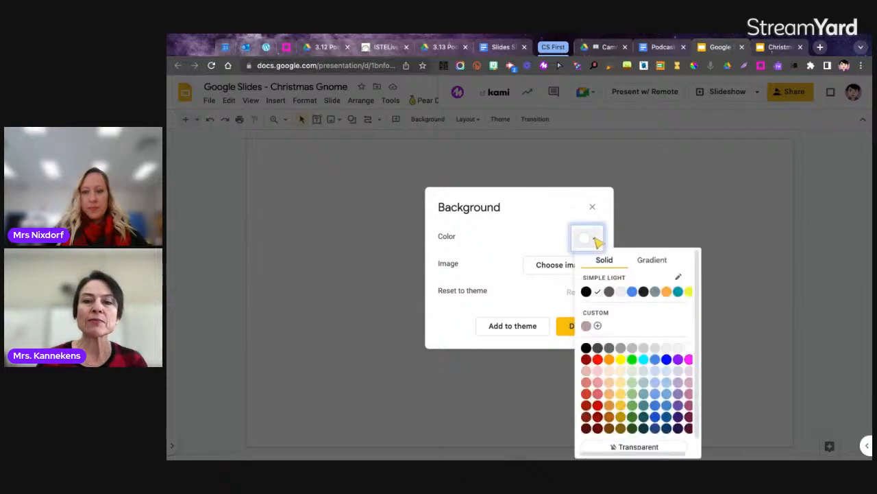
left_click(668, 396)
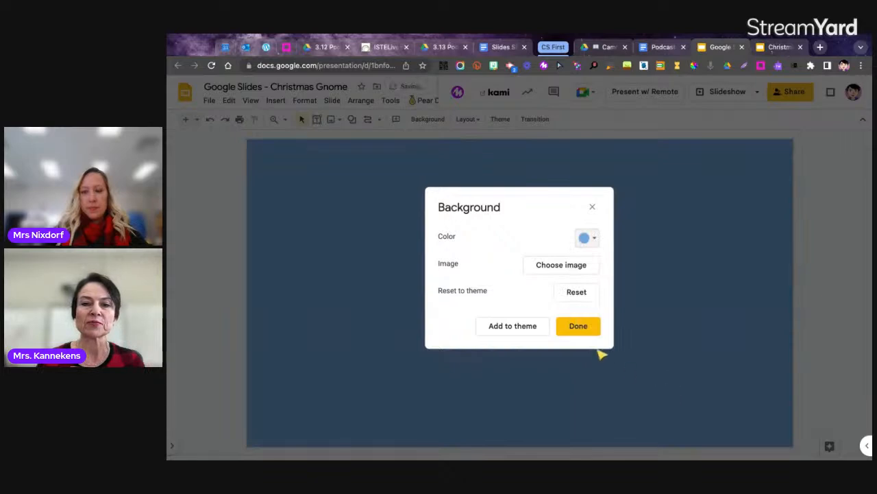
left_click(580, 327)
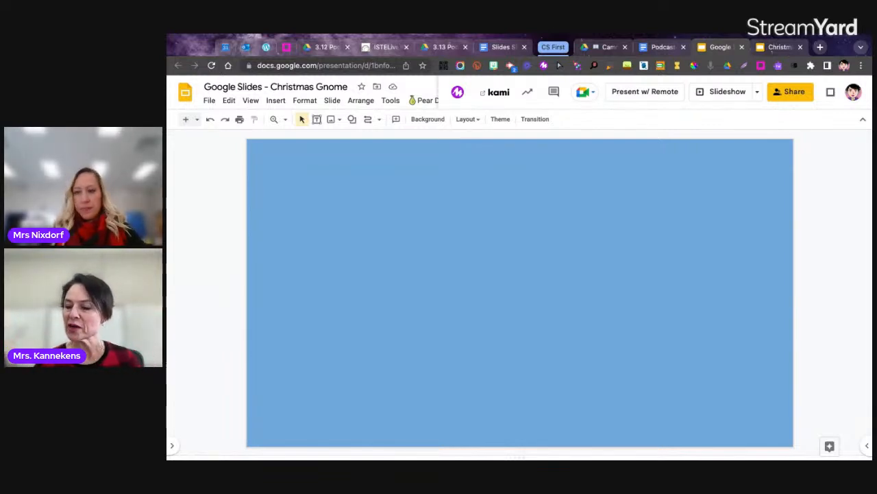
Step: Reapply the same solid light blue as the slide's background colour
left_click(427, 121)
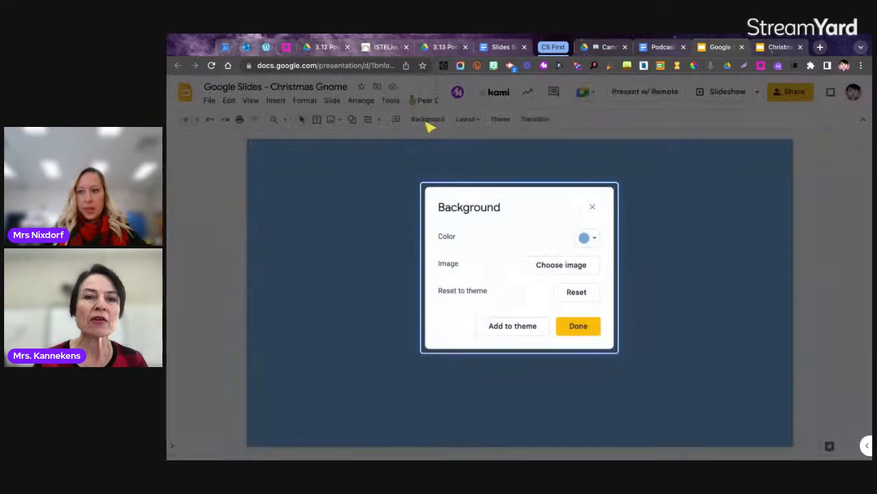
left_click(593, 238)
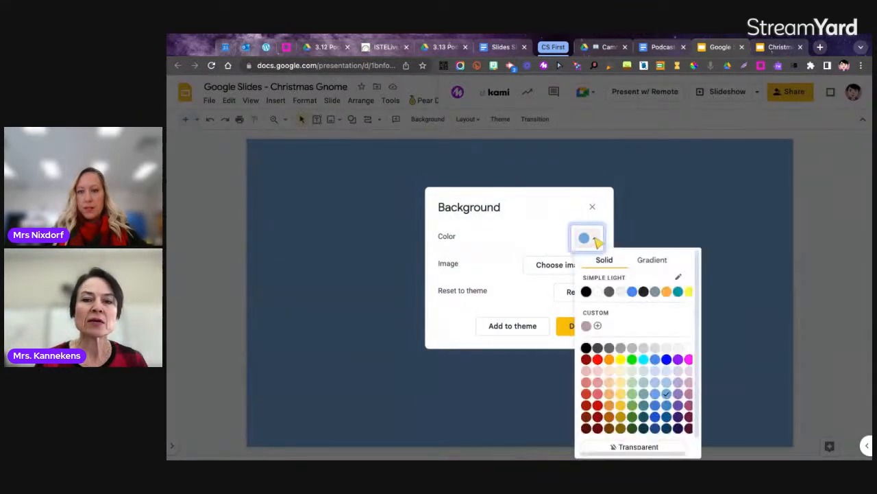
left_click(667, 394)
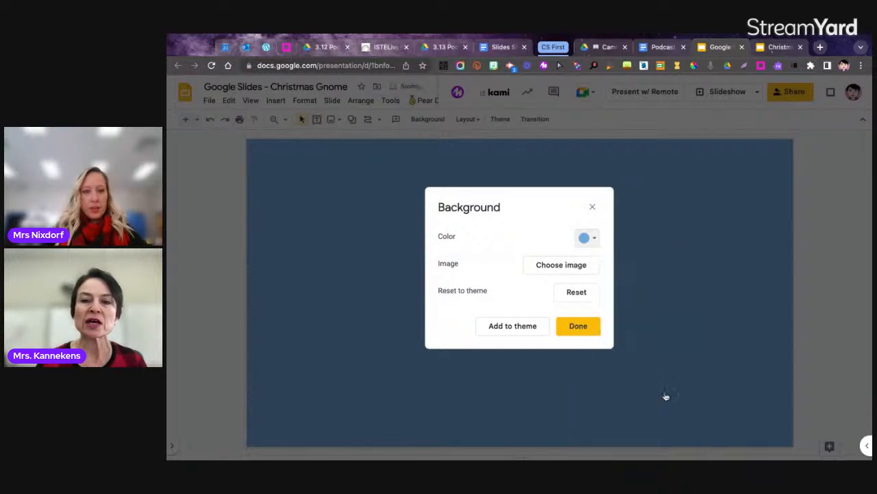
left_click(583, 327)
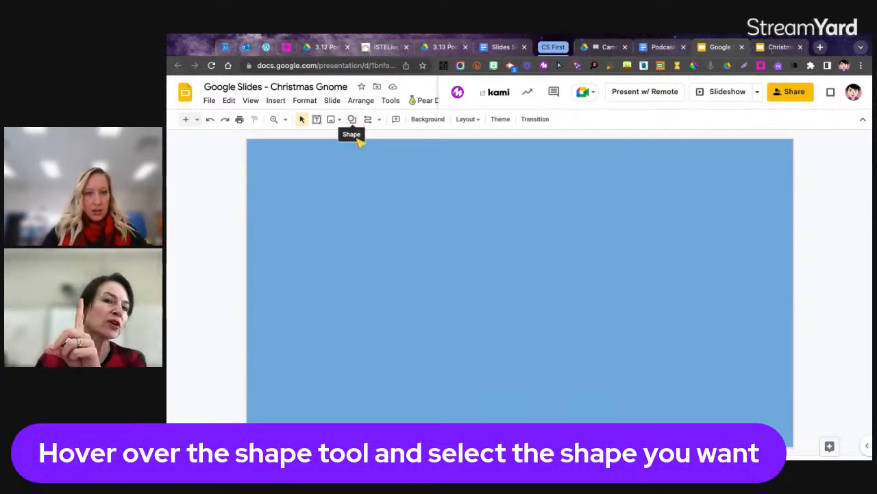
Step: Draw an upright oval slightly below the centre of the blue slide
left_click(351, 119)
mouse_move(363, 139)
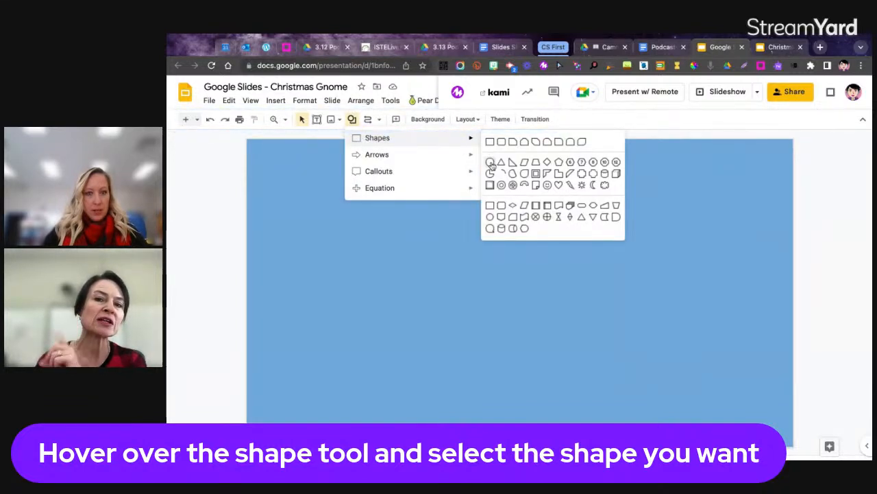
left_click(491, 163)
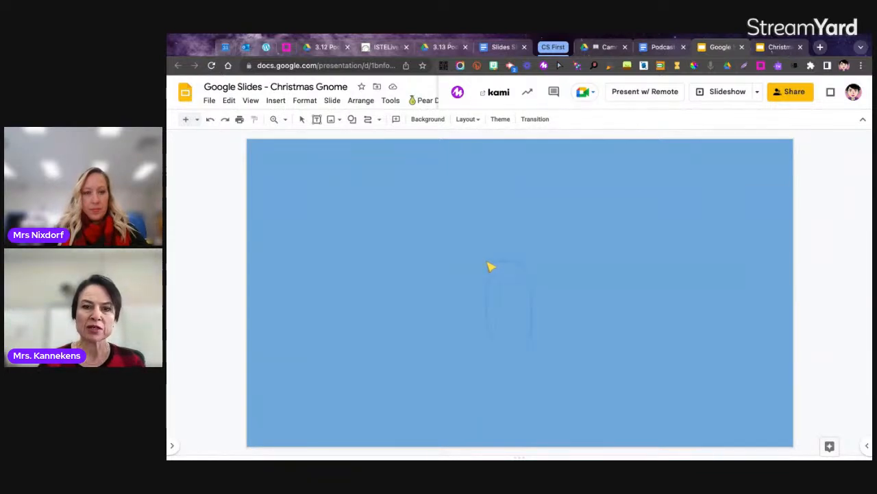
left_click_drag(486, 261, 571, 375)
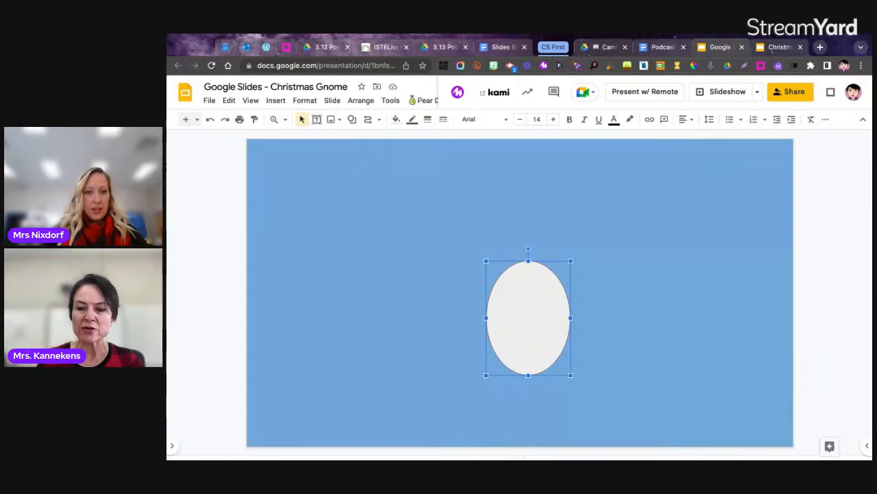
Step: Nudge the oval in small increments to a position slightly lower and further left on the slide, and deselect it
key("Up")
key("Up")
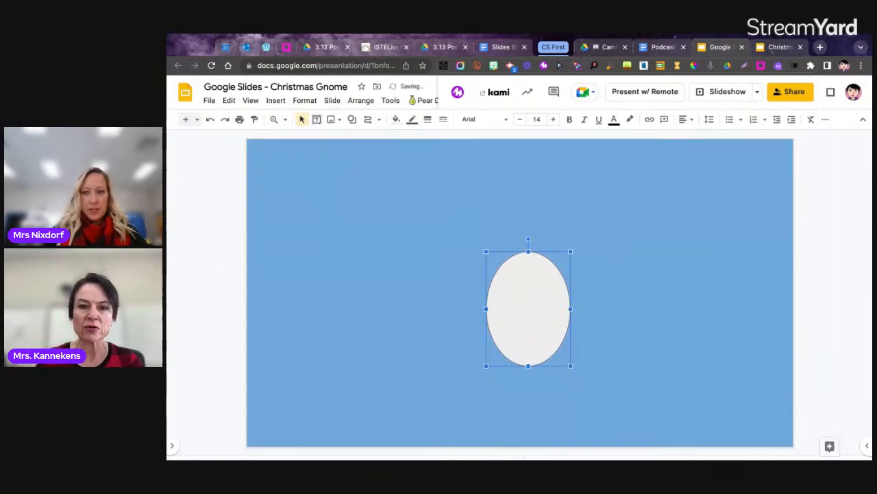
key("Down")
key("Down")
key("Down")
key("Up")
key("Up")
key("Down")
key("Down")
key("Down")
key("Right")
key("Right")
key("Right")
key("Right")
key("Left")
key("Left")
key("Left")
key("Left")
key("Left")
key("Left")
key("Up")
key("Down")
key("Right")
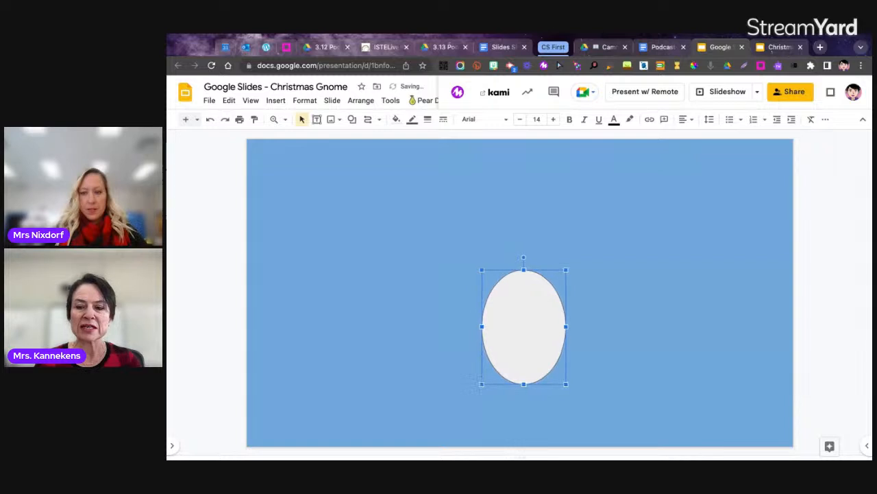
left_click(670, 366)
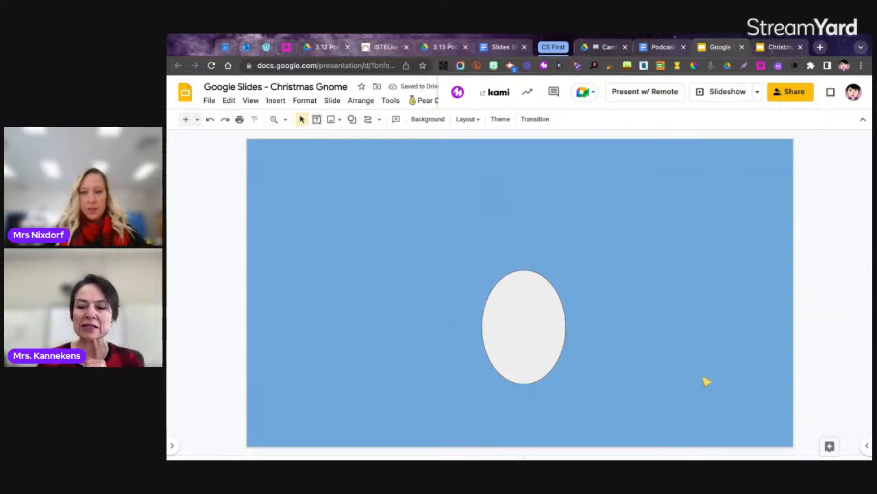
scroll(707, 381, "up", 3)
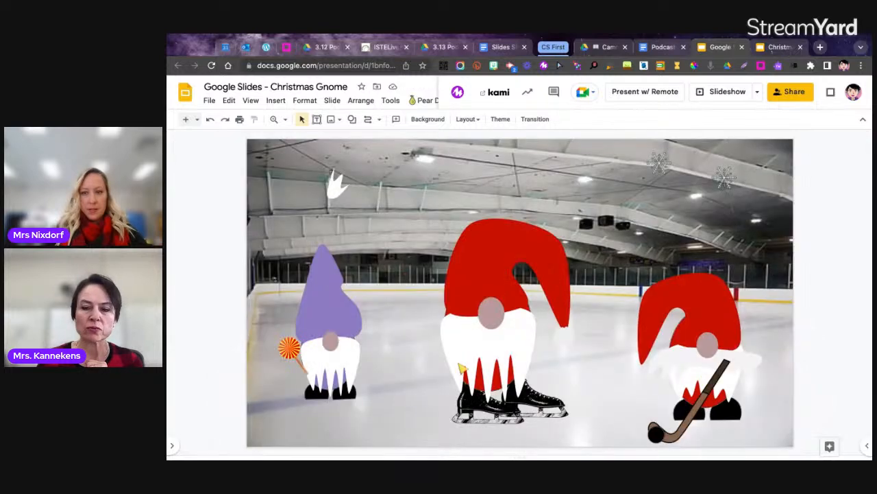
scroll(461, 368, "up", 2)
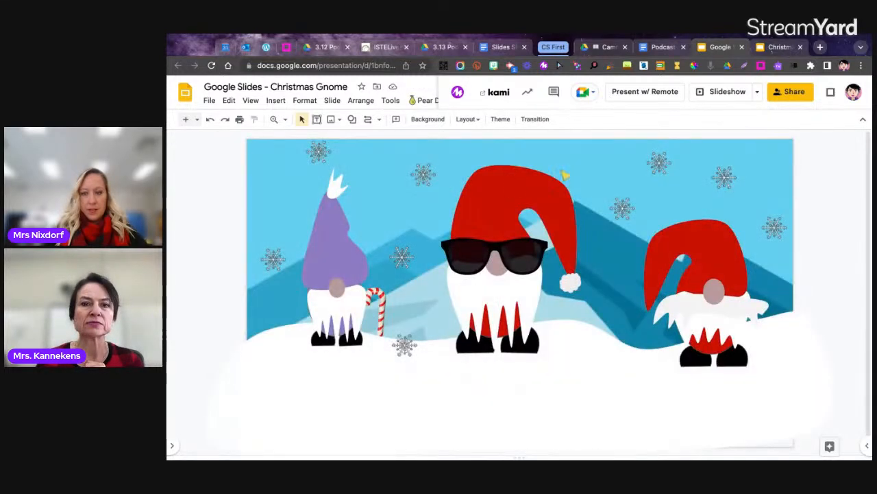
scroll(766, 180, "down", 3)
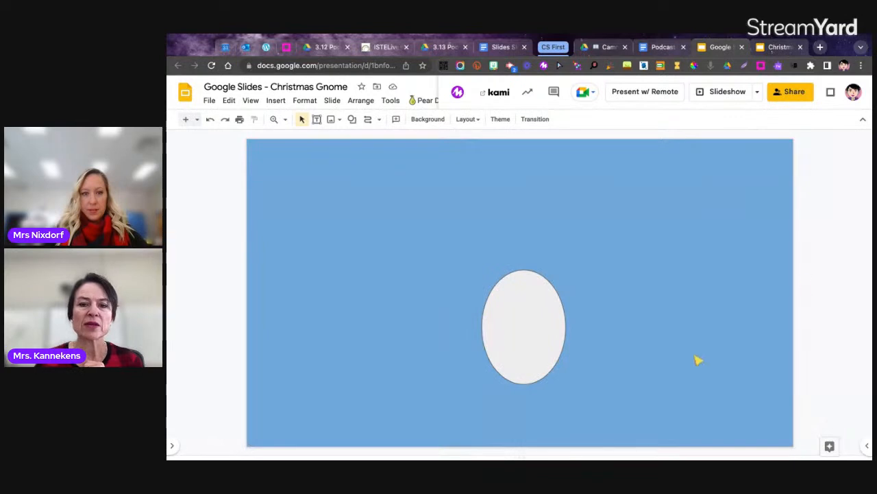
Step: Select the oval and enlarge it proportionally about its centre by four increments
left_click(541, 377)
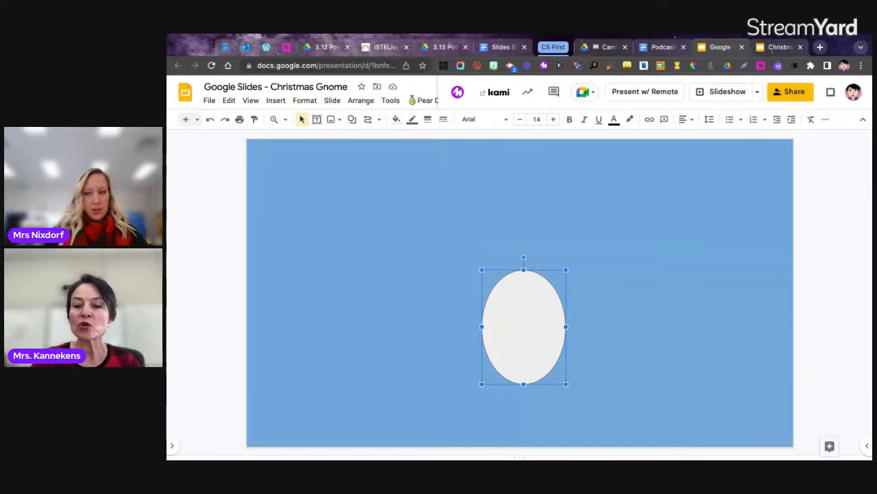
key("ctrl+alt+k")
key("ctrl+alt+k")
key("ctrl+alt+k")
key("ctrl+alt+k")
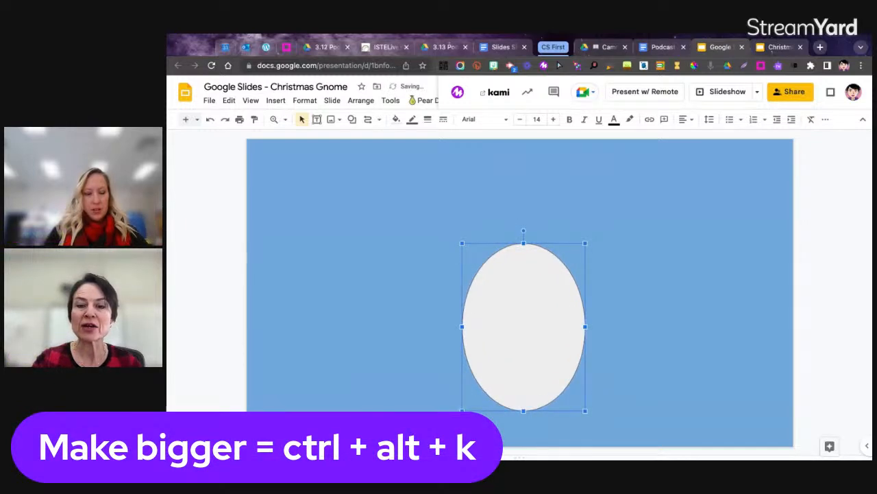
Step: Shrink the oval proportionally about its centre by four increments
key("ctrl+alt+j")
key("ctrl+alt+j")
key("ctrl+alt+j")
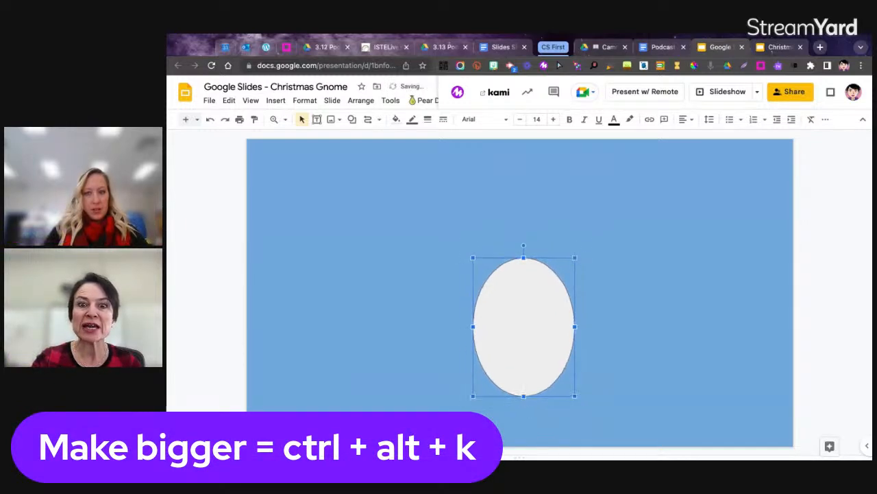
key("ctrl+alt+j")
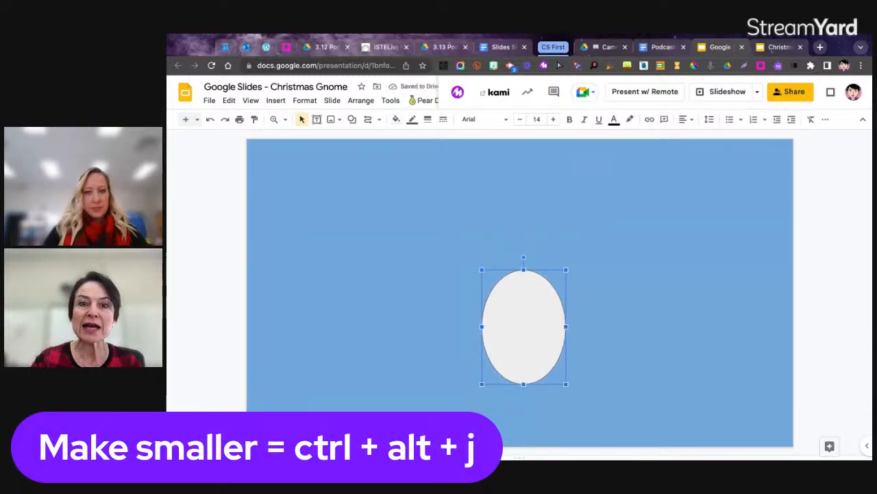
Step: Alternately enlarge and shrink the oval by one increment, doing so twice
key("ctrl+alt+k")
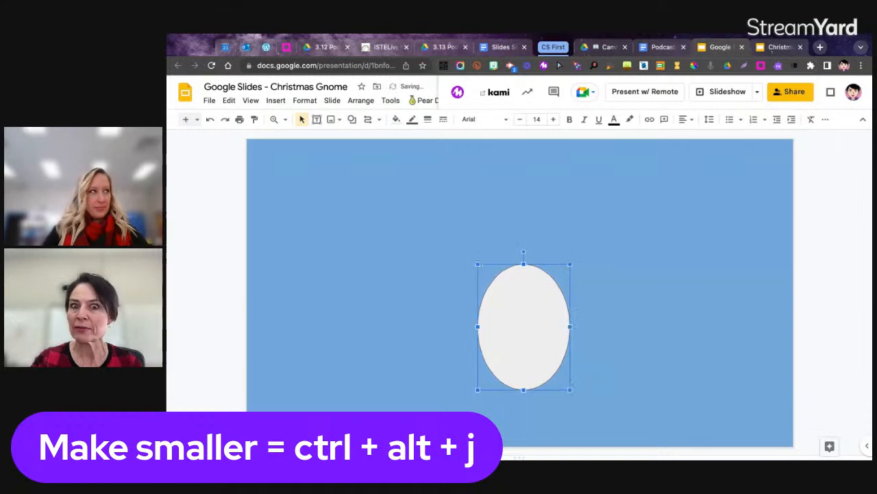
key("ctrl+alt+j")
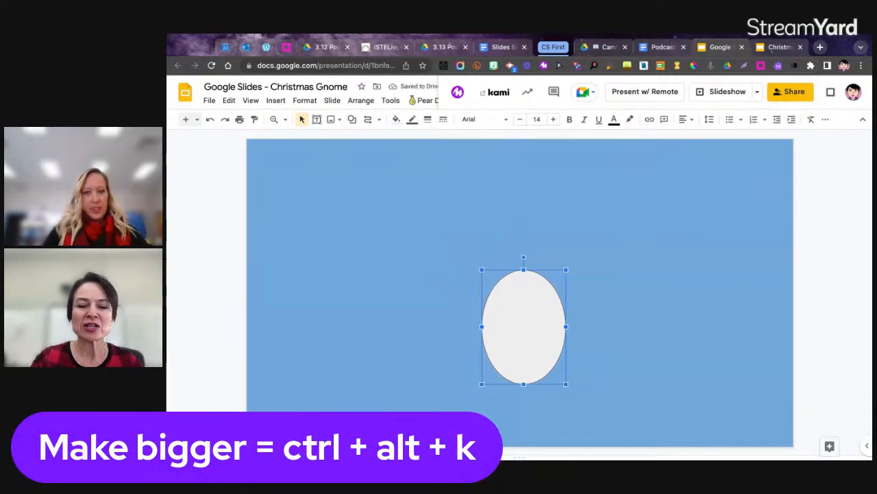
key("ctrl+alt+k")
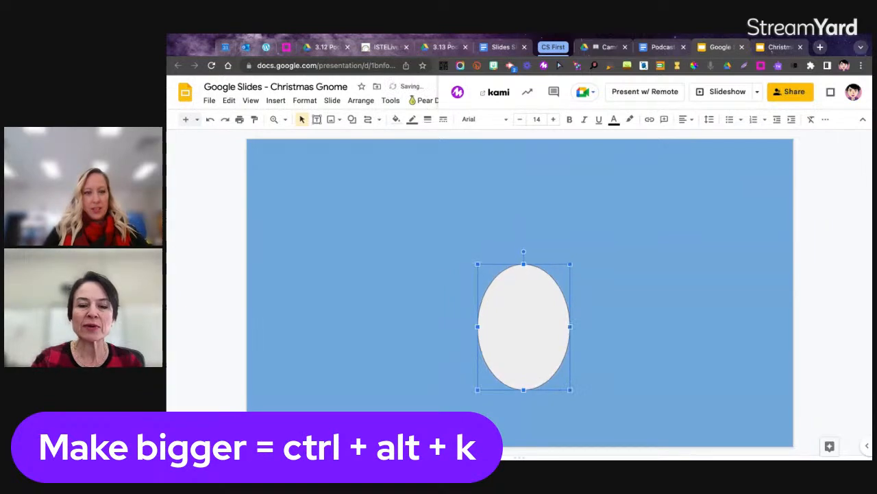
key("ctrl+alt+j")
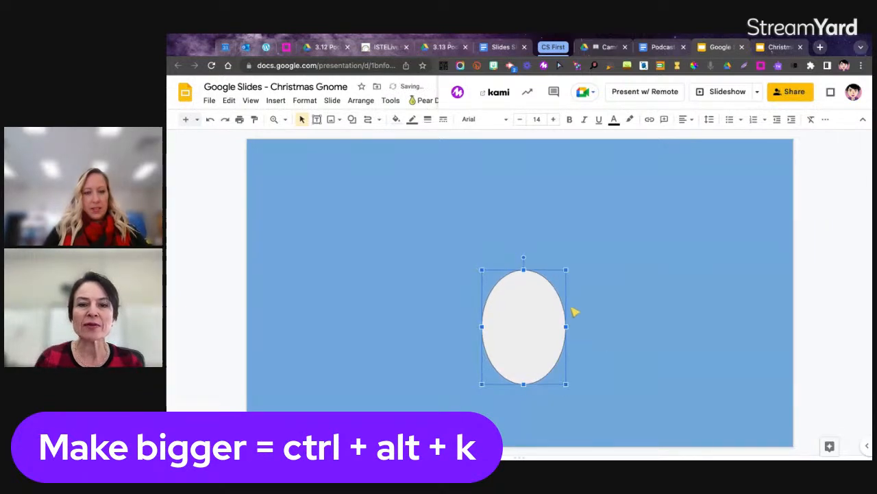
Step: Fill the oval with a solid dark red and deselect it
left_click(604, 310)
left_click(492, 325)
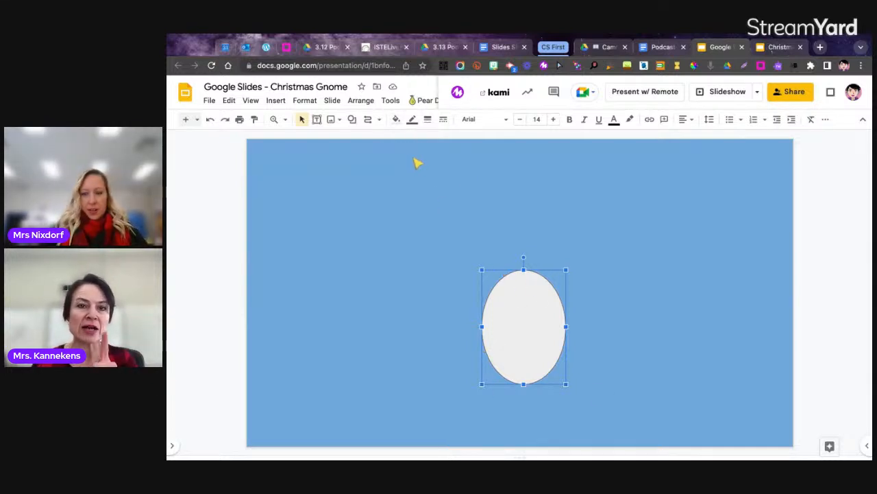
left_click(396, 120)
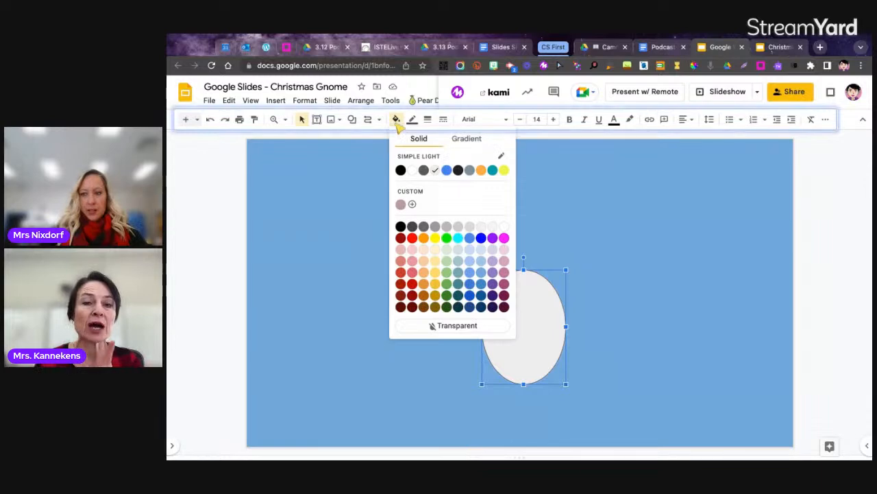
left_click(413, 285)
left_click(621, 335)
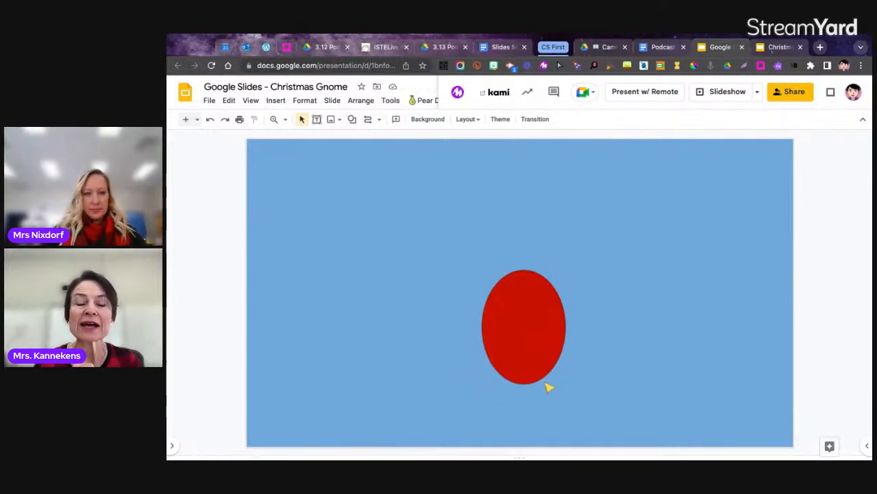
Step: Make the red oval's border transparent and deselect it
left_click(521, 316)
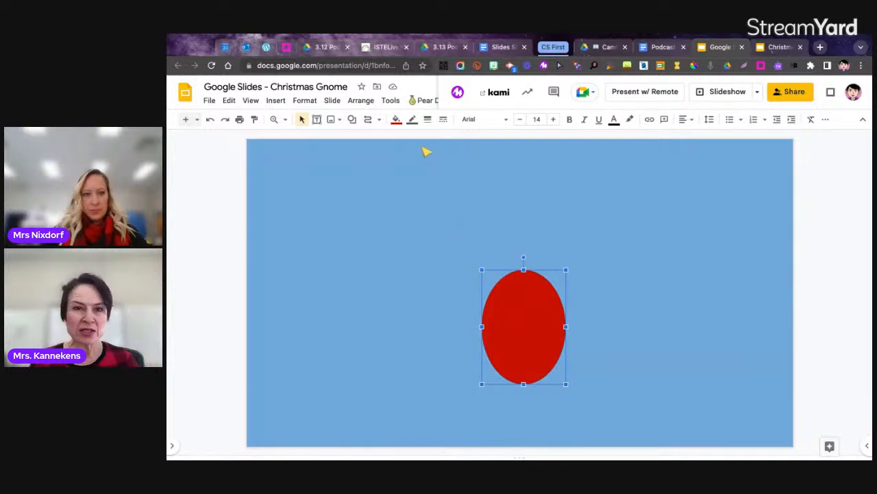
left_click(412, 120)
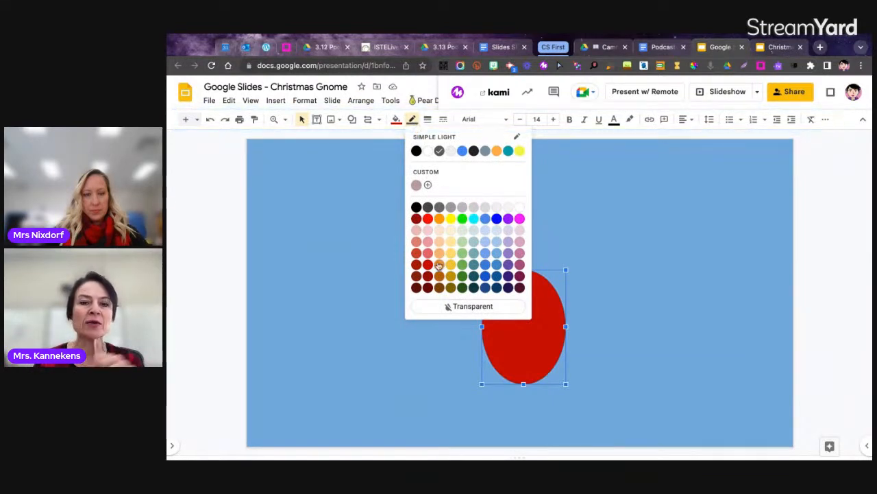
left_click(458, 306)
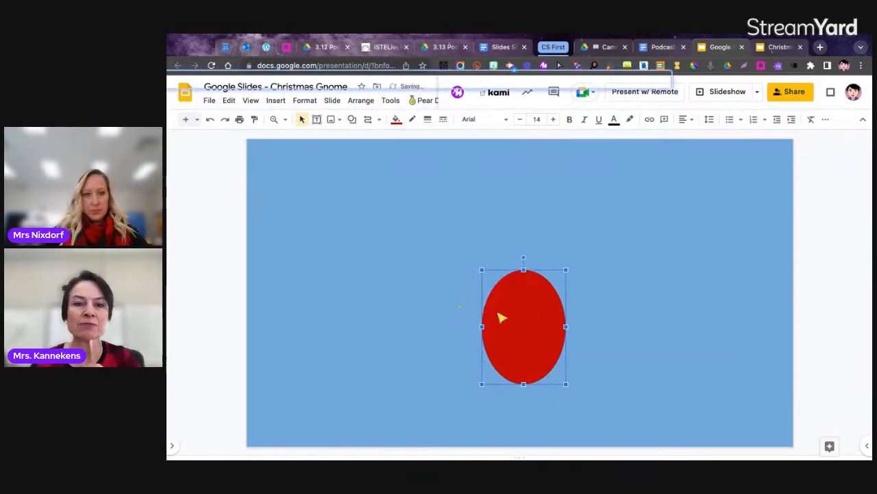
left_click(597, 329)
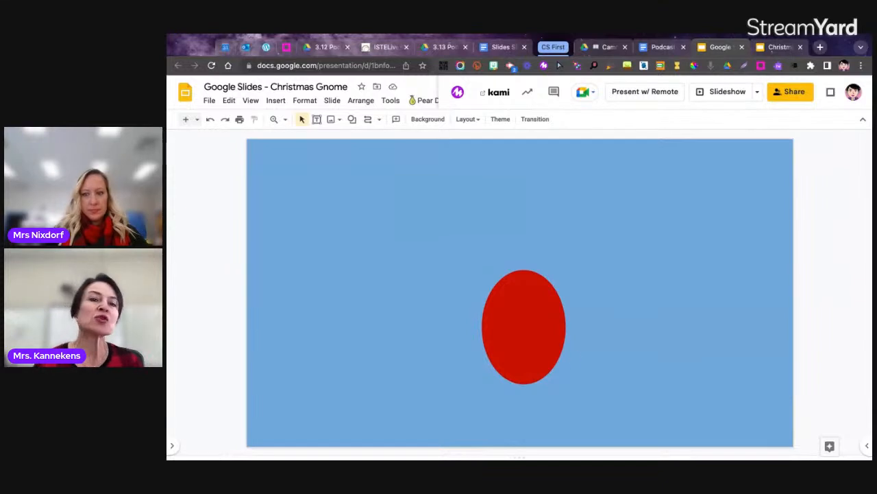
left_click(353, 120)
mouse_move(364, 139)
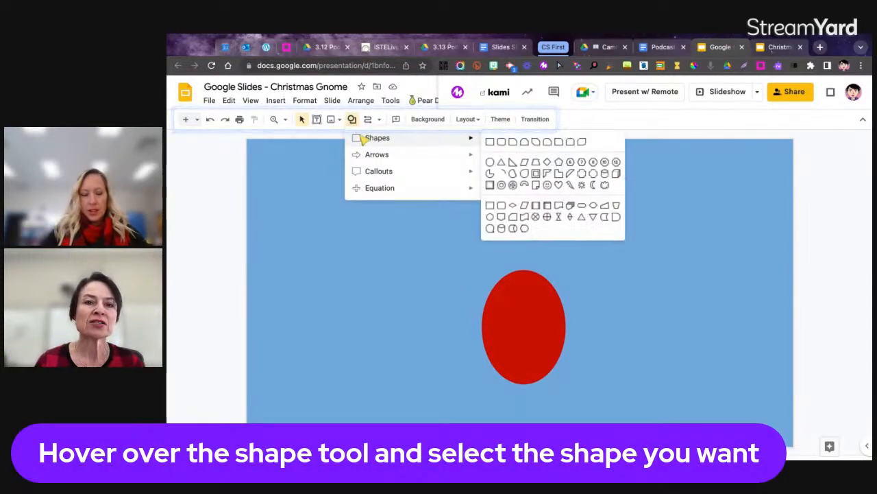
left_click(513, 176)
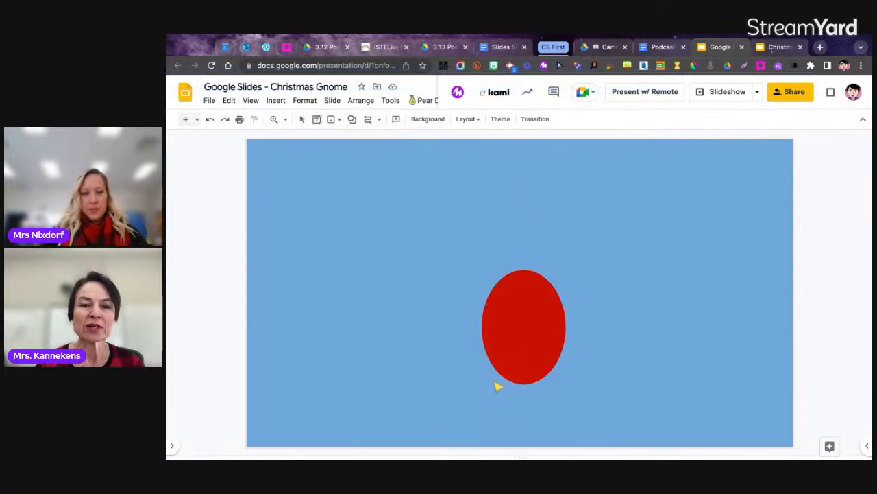
left_click_drag(495, 382, 536, 403)
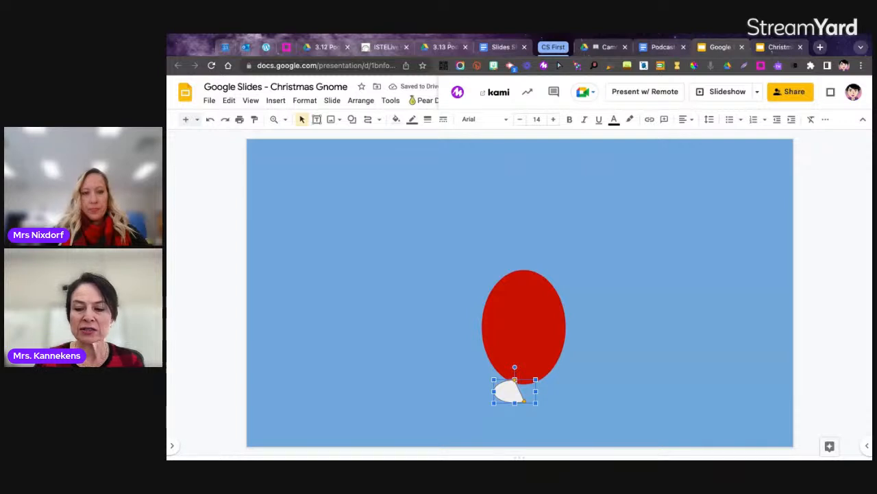
key("alt+Left")
key("alt+Left")
key("alt+Left")
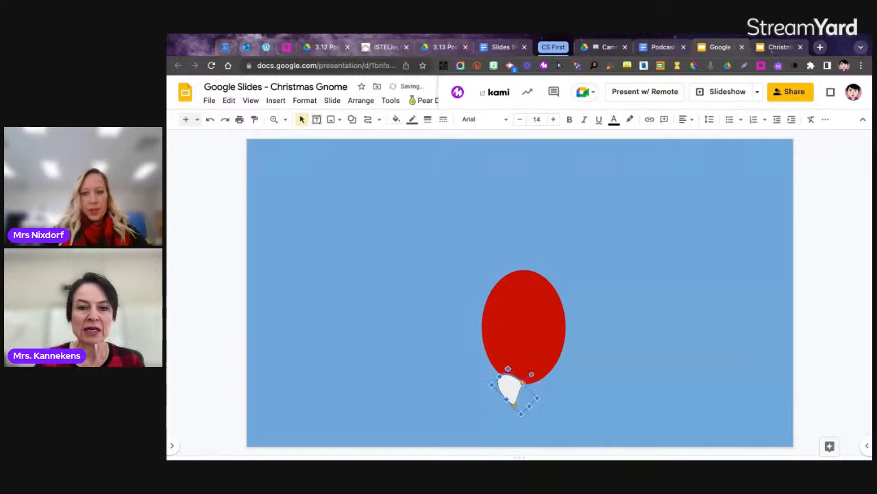
key("alt+Left")
key("alt+Left")
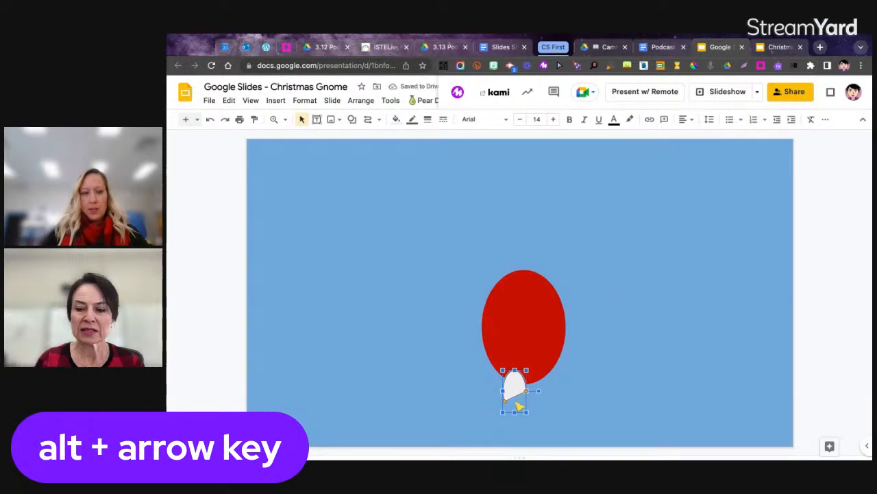
key("alt+Right")
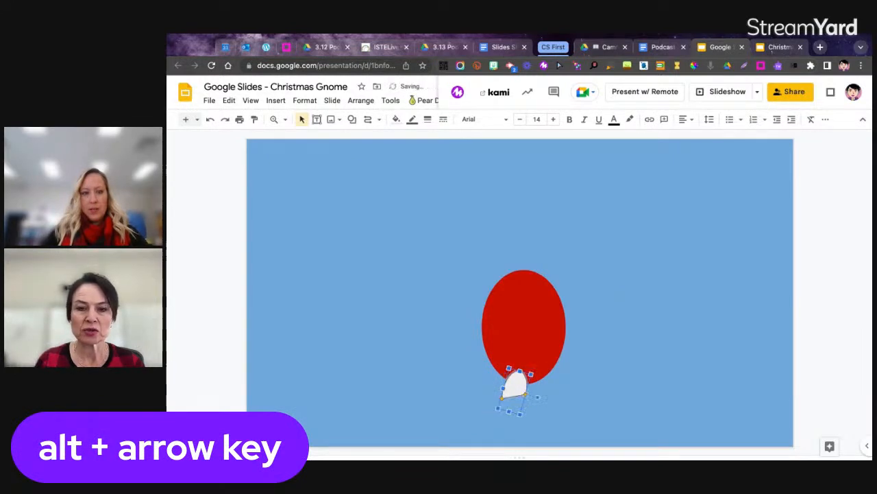
left_click_drag(500, 398, 503, 401)
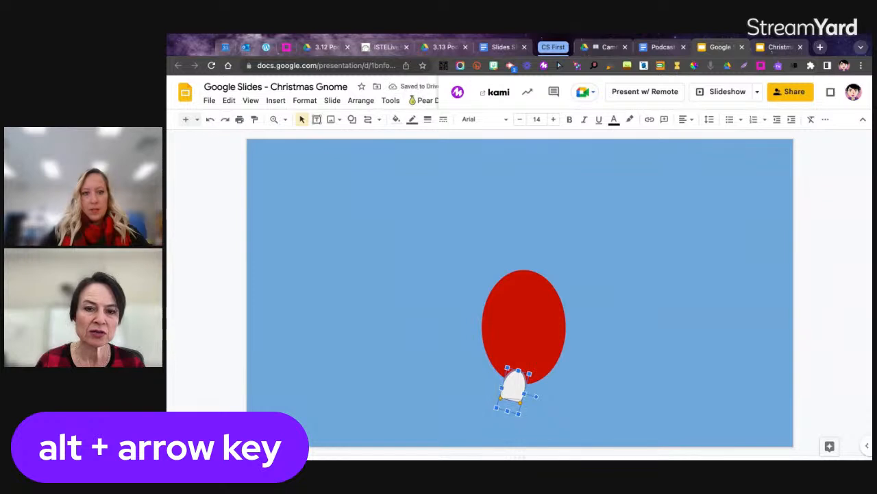
left_click_drag(520, 403, 522, 398)
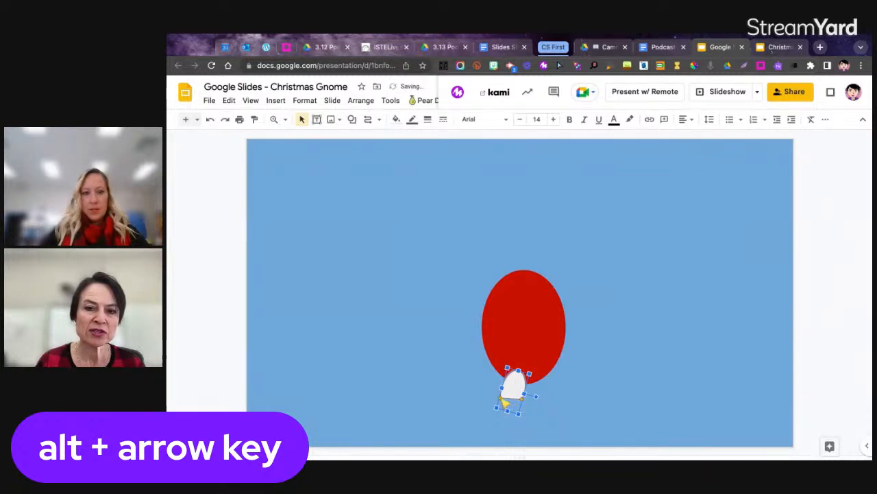
key("Delete")
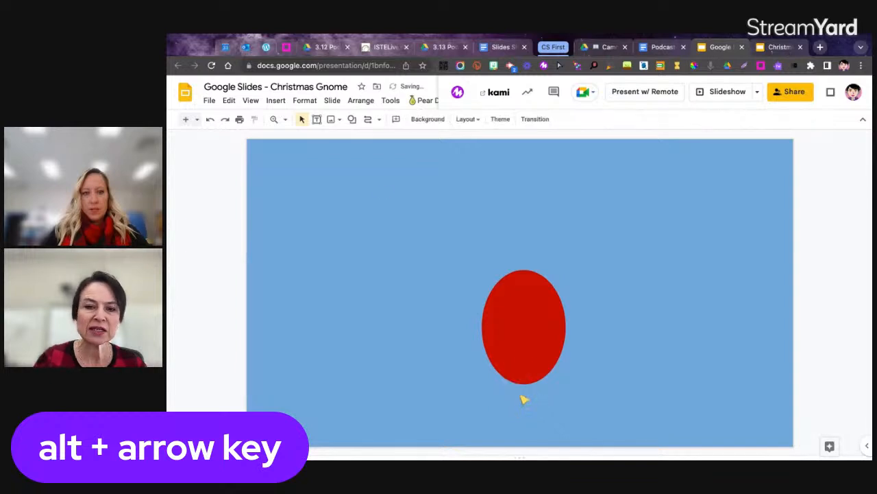
Step: Draw a small chord shape at the oval's lower-left edge, turned a quarter turn clockwise with its flat edge levelled as the base of a foot
left_click(353, 121)
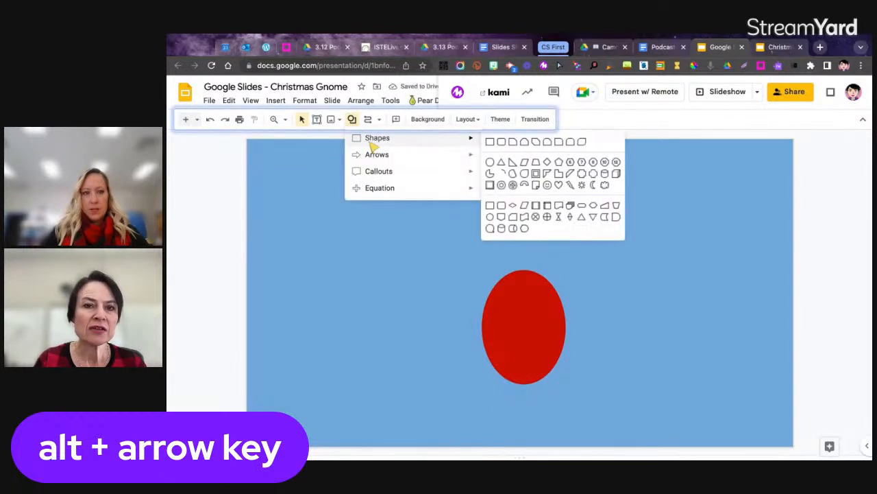
left_click(514, 177)
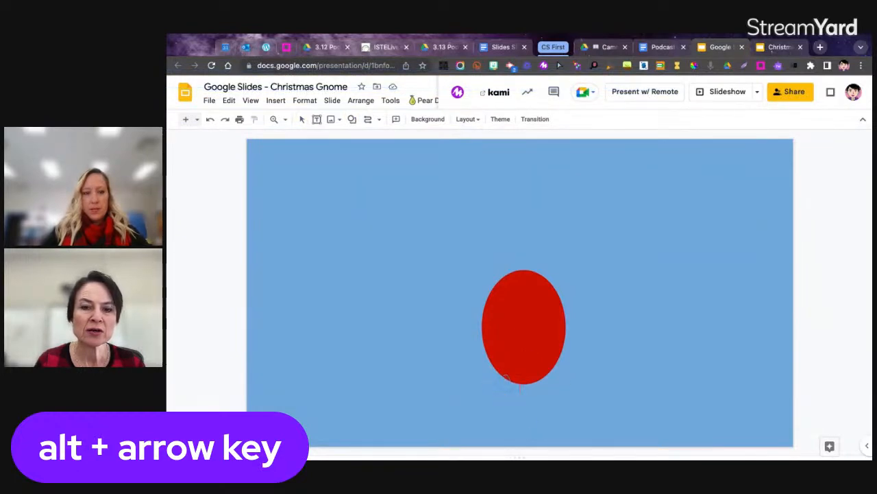
left_click_drag(495, 374, 520, 390)
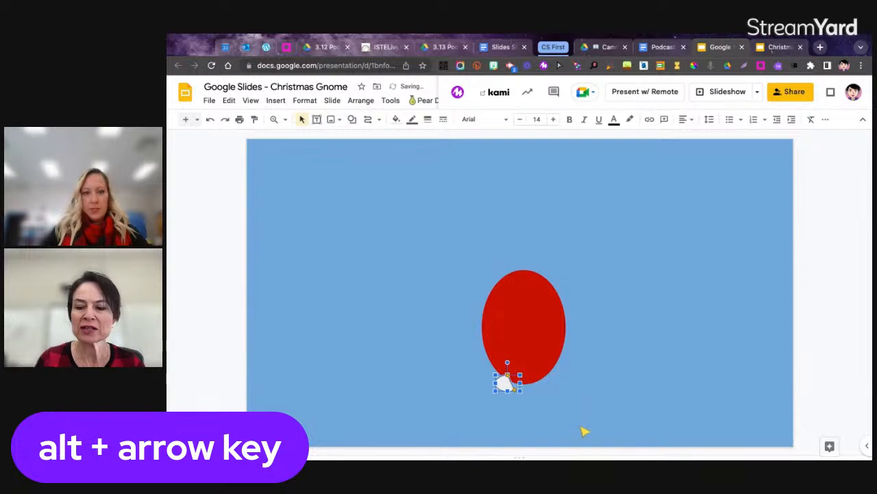
key("alt+Right")
key("alt+Left")
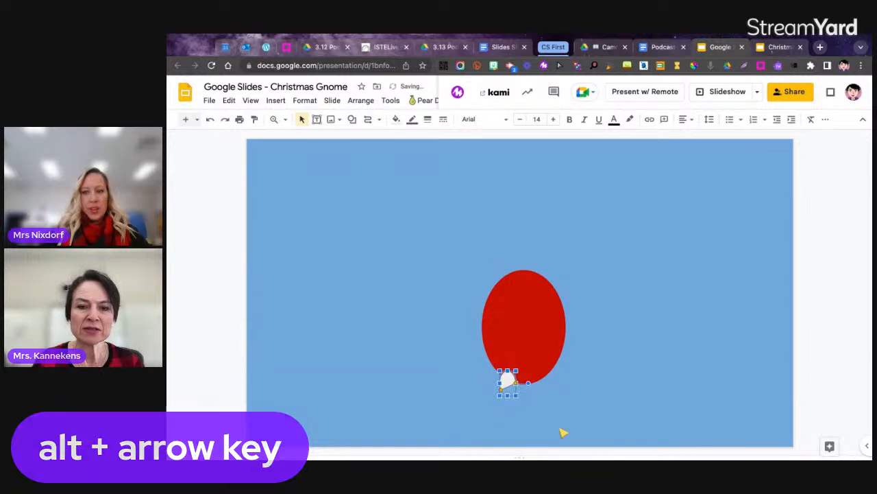
key("alt+Up")
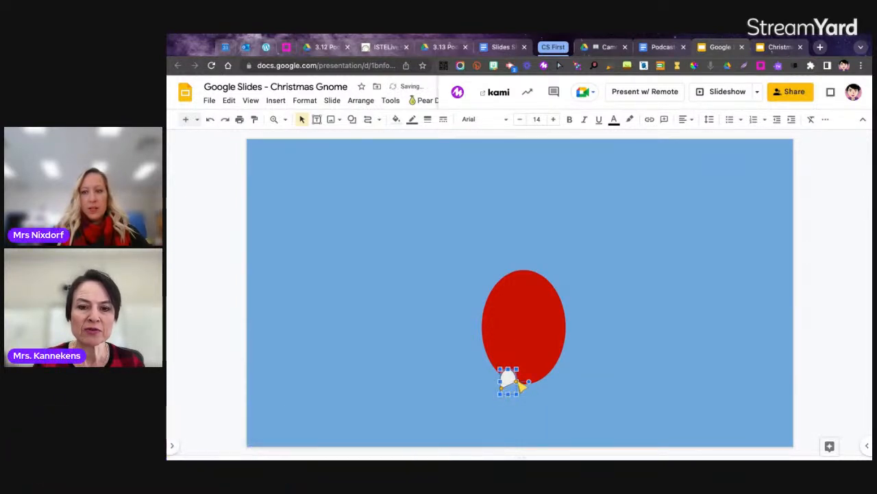
left_click_drag(517, 381, 515, 388)
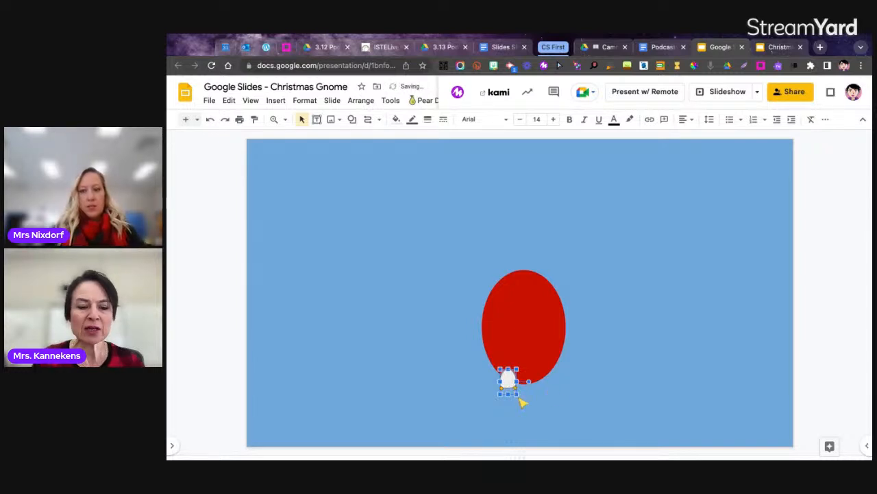
Step: Enlarge the foot shape proportionally by two increments and shift it slightly down below the oval
key("ctrl+super+k")
key("ctrl+super+k")
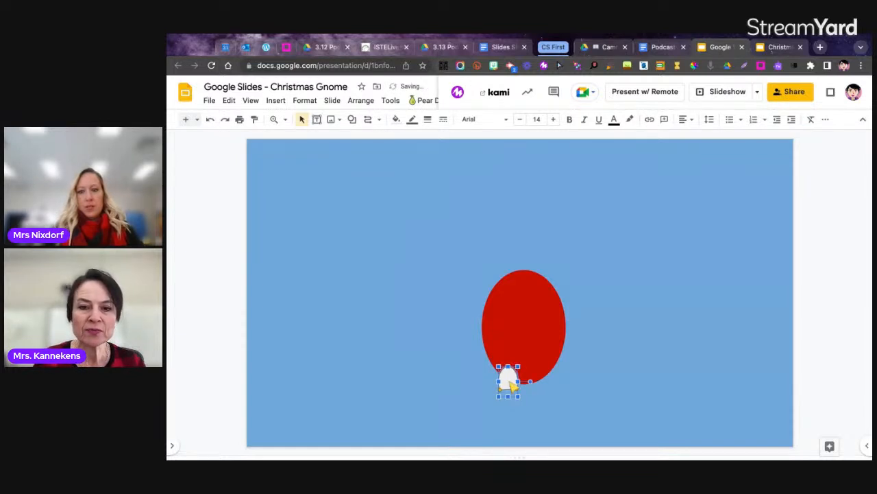
key("Down")
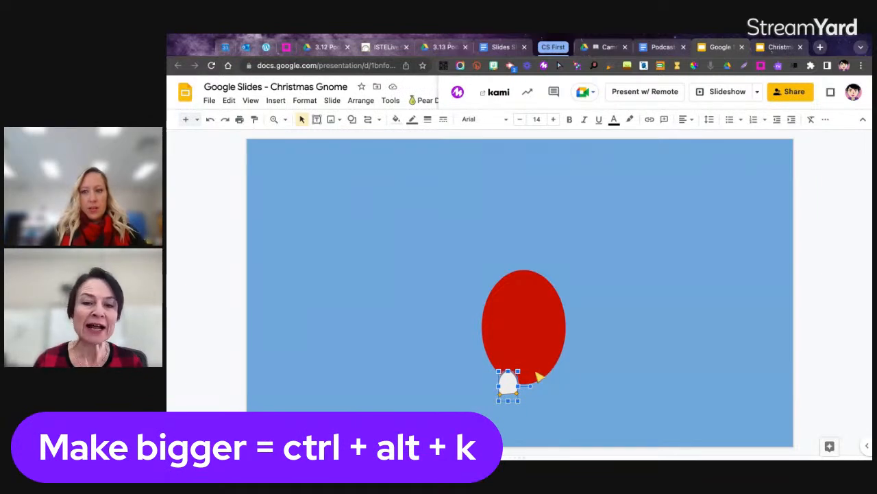
Step: Fill the foot shape with solid black and deselect it
left_click(396, 120)
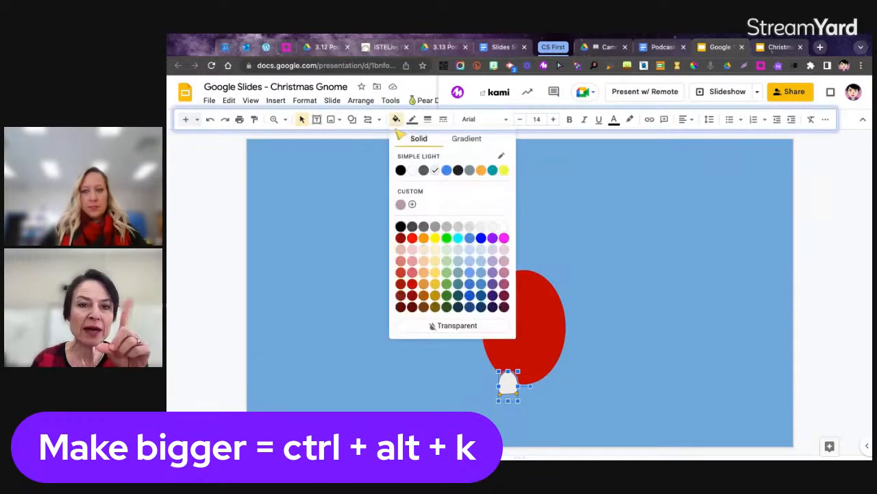
left_click(403, 176)
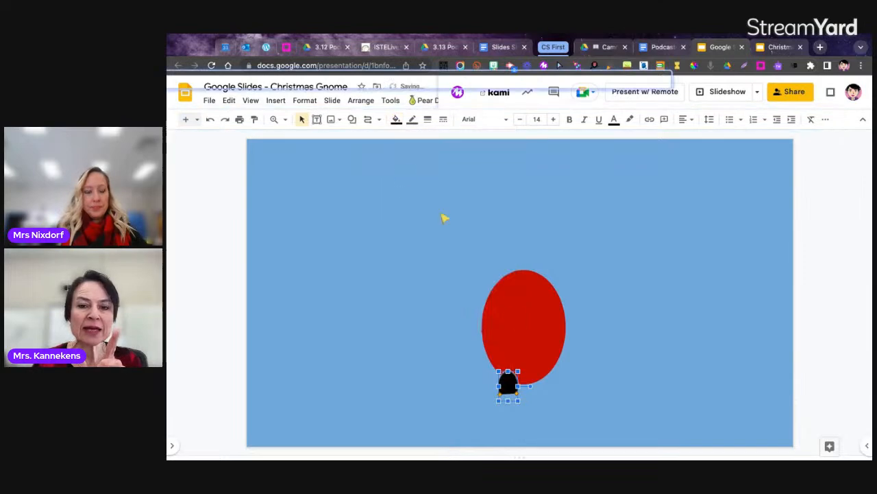
left_click(547, 412)
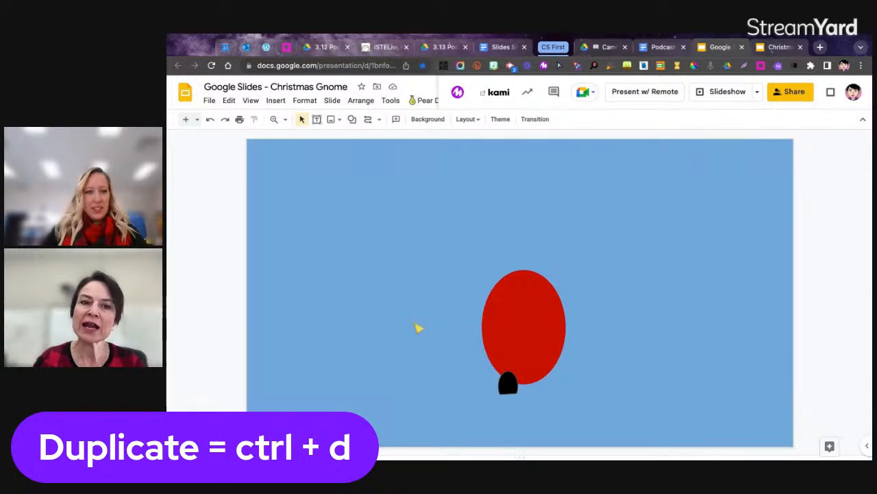
Step: Duplicate the black foot and move the copy to the oval's lower-right edge, level with the first foot
left_click(510, 387)
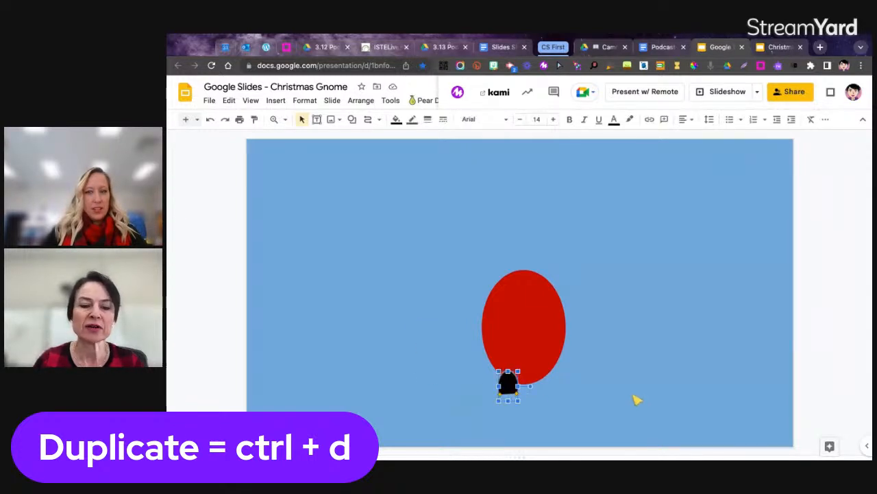
key("ctrl+d")
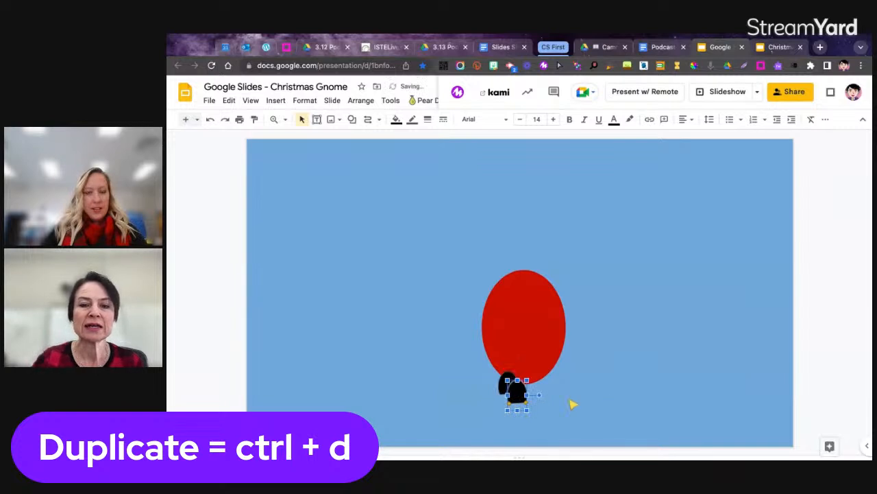
key("Right")
key("Right")
key("Right")
key("Right")
key("Right")
key("Right")
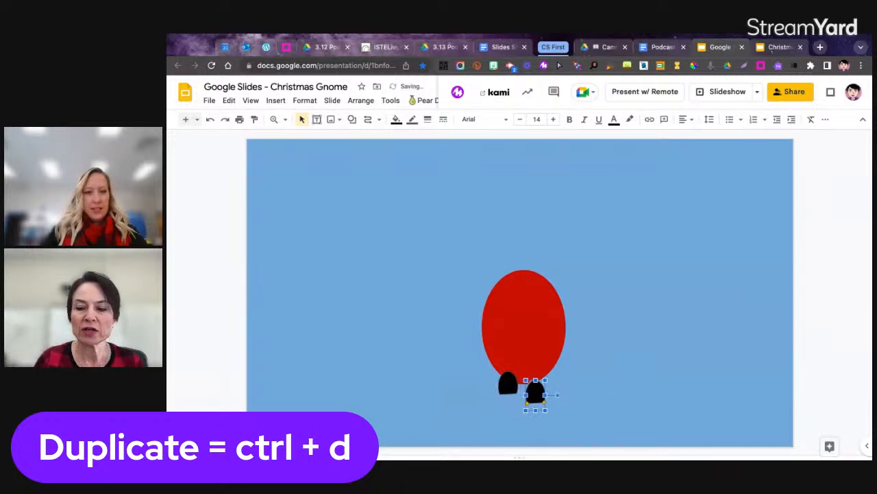
key("Up")
key("Up")
key("Up")
key("Right")
key("Right")
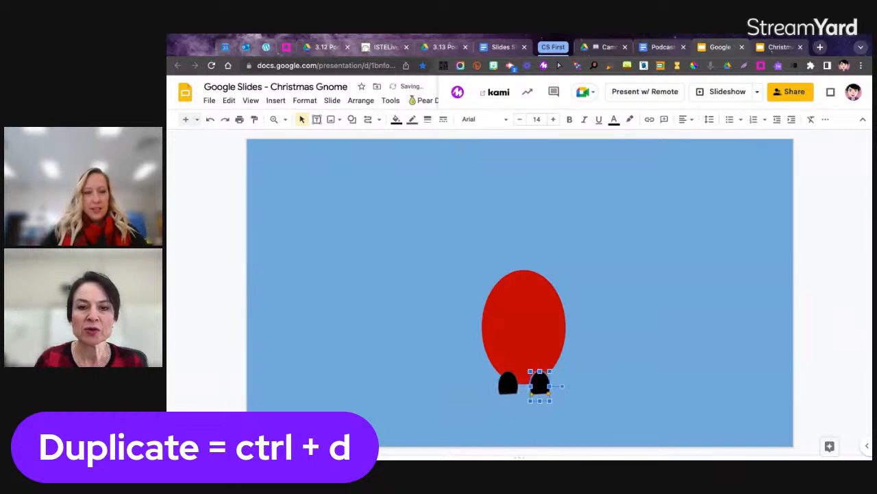
left_click(601, 401)
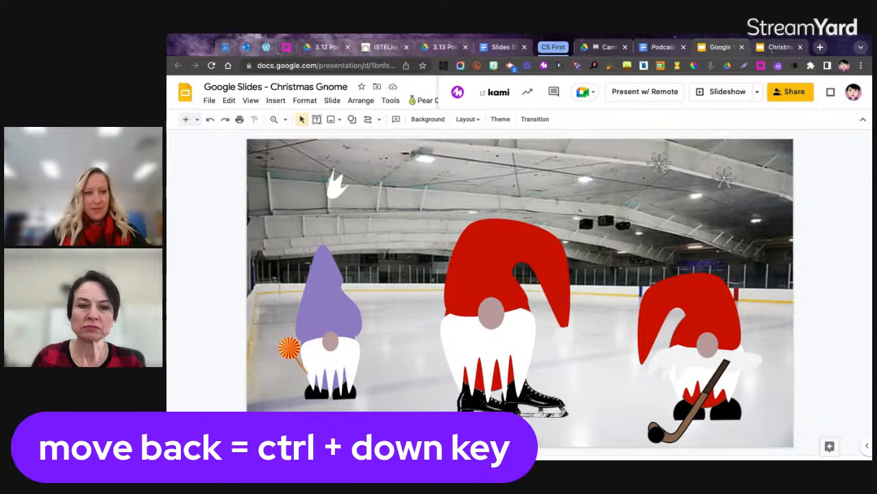
Step: Return to slide 4 with the red oval, hide the slide thumbnails again, and select the left foot
left_click(178, 447)
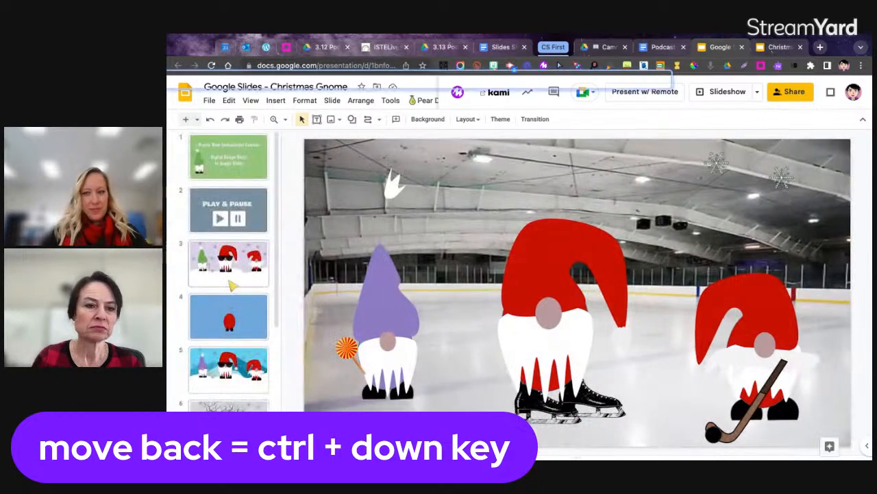
left_click(230, 321)
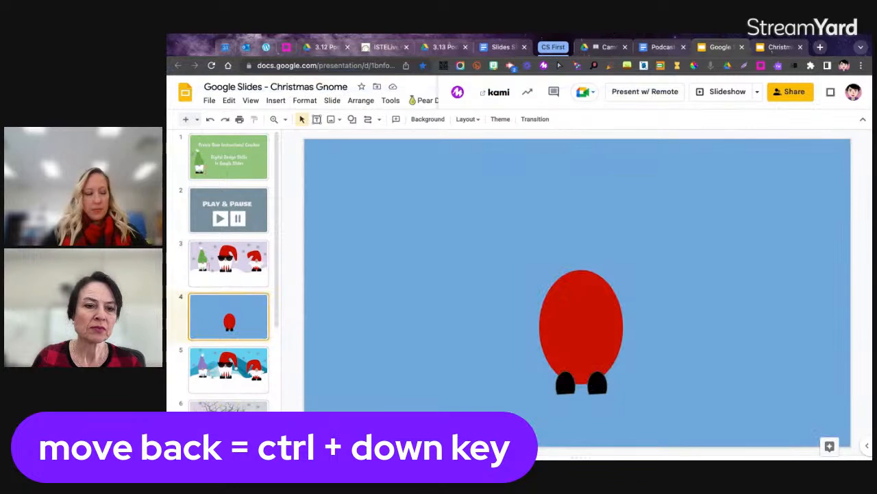
left_click(178, 447)
left_click(507, 383)
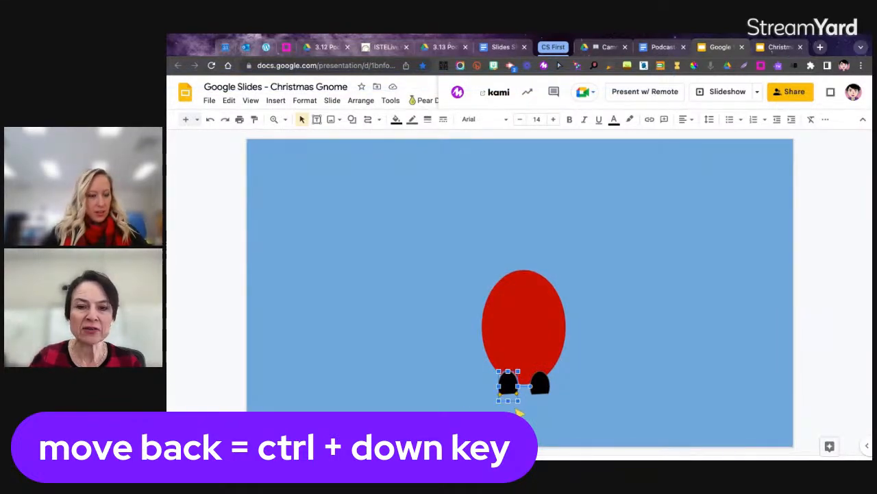
Step: Try to send the left foot backward behind the red oval
scroll(520, 413, "down", 1)
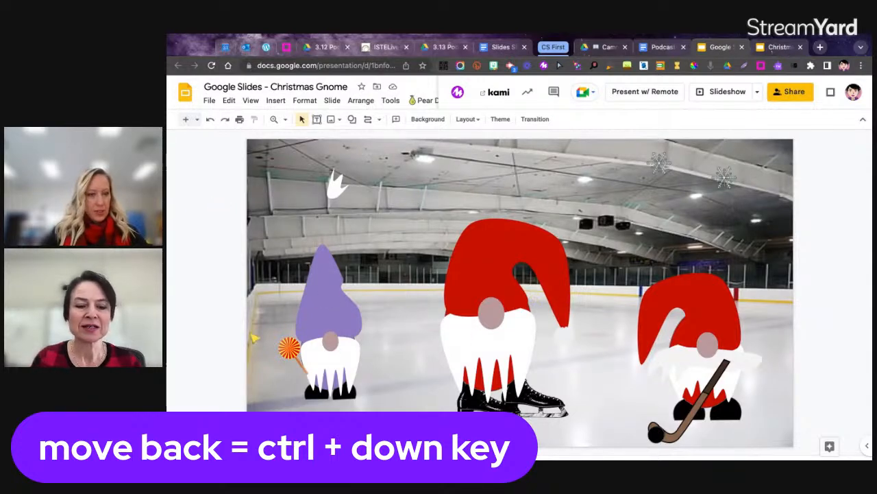
left_click(782, 47)
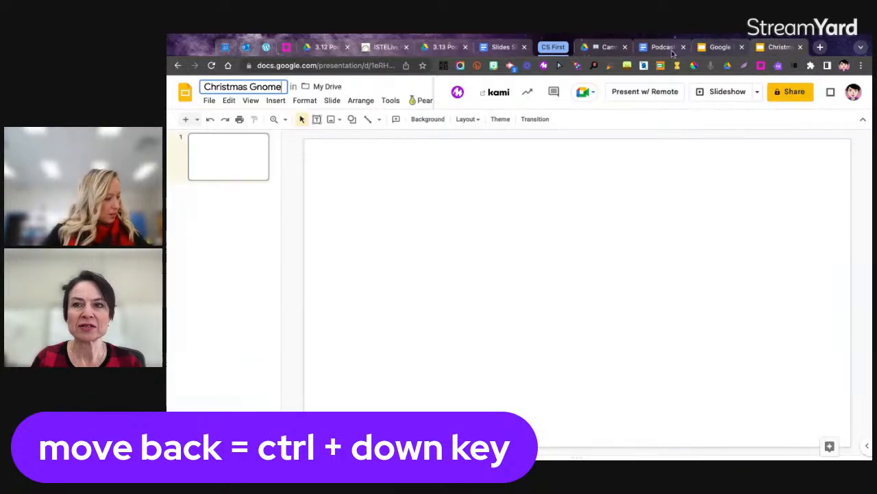
left_click(724, 48)
left_click(771, 49)
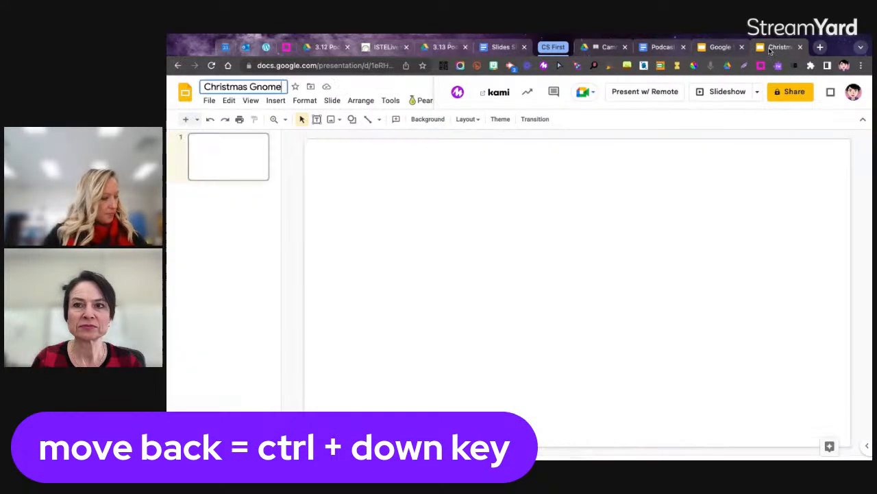
left_click(721, 47)
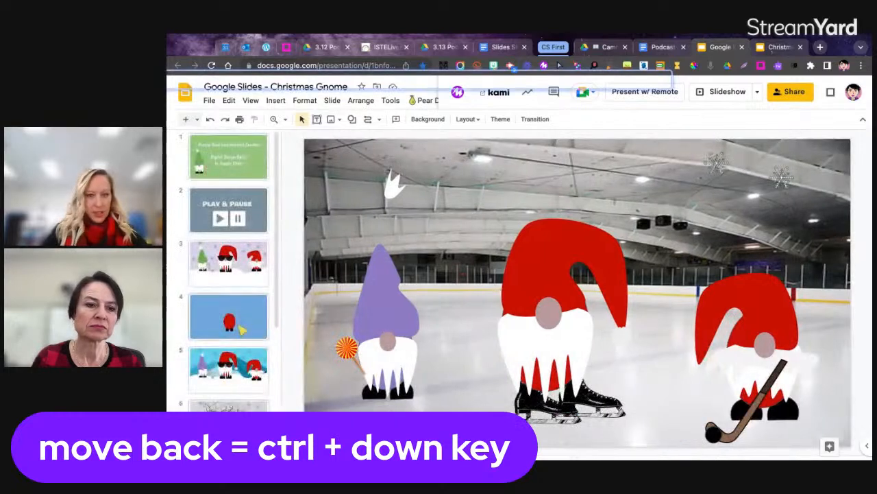
left_click(240, 327)
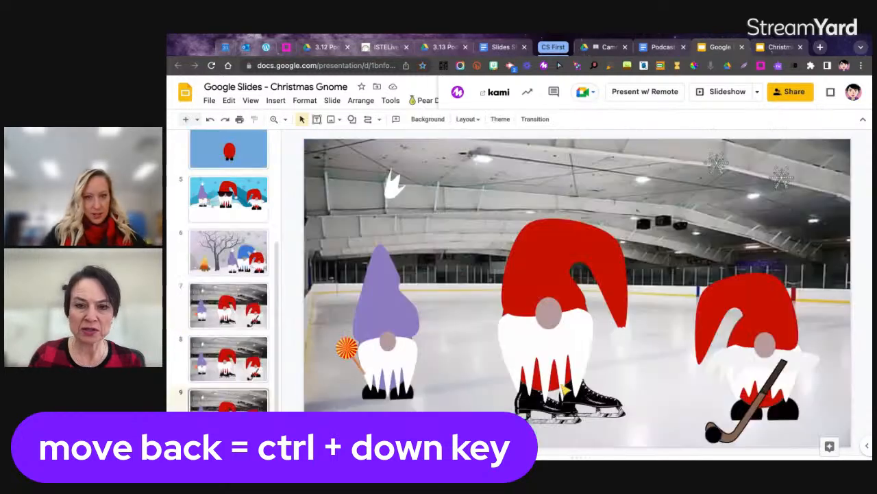
key("Down")
Step: On slide 4, send the left black foot to the back so it sits behind the red oval
left_click(243, 161)
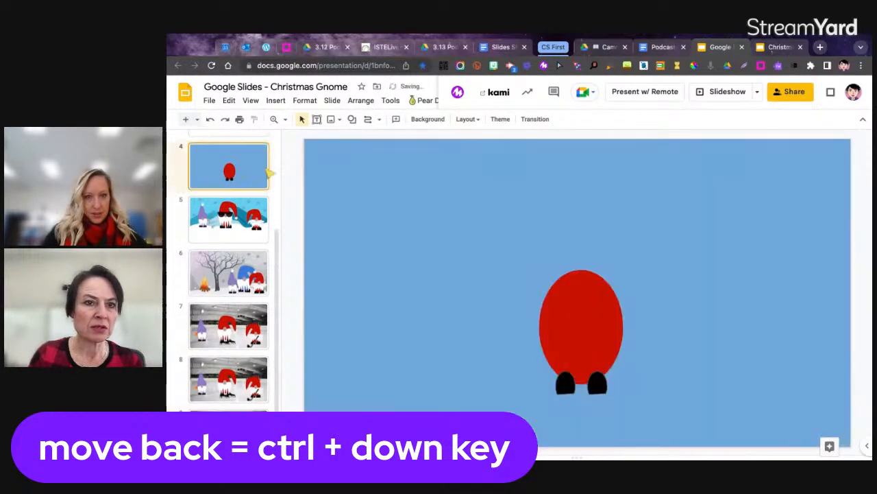
left_click(564, 388)
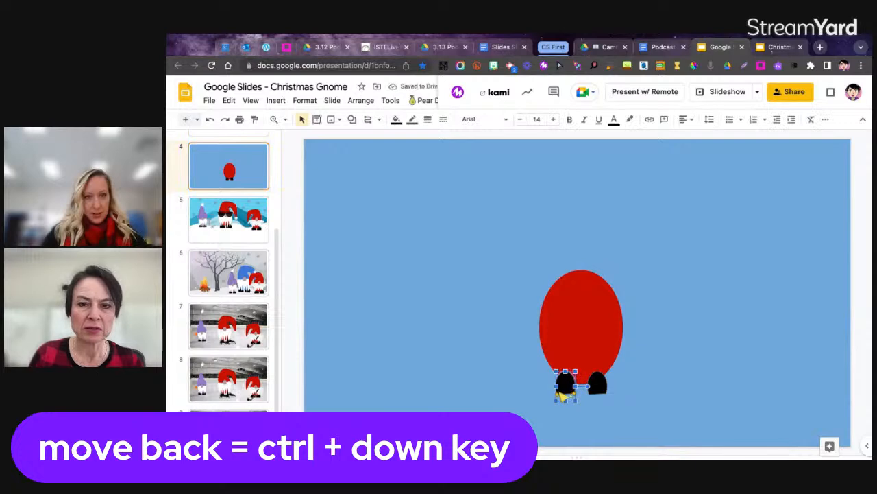
right_click(563, 391)
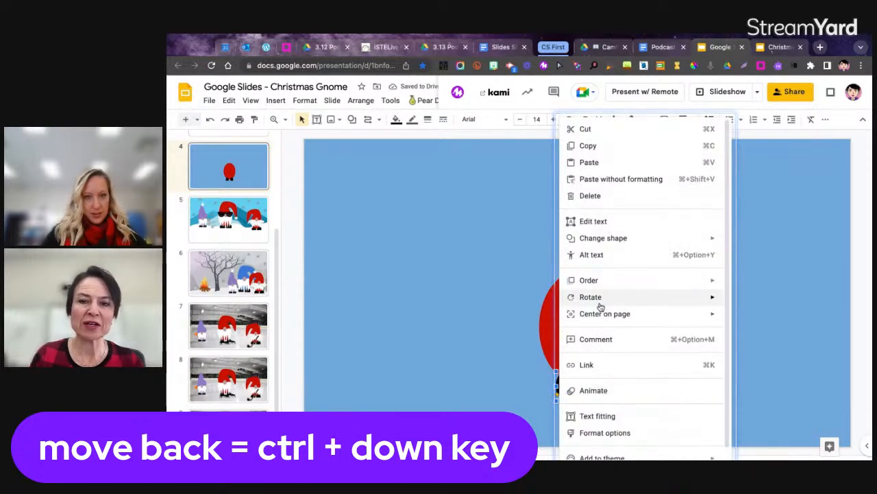
mouse_move(597, 282)
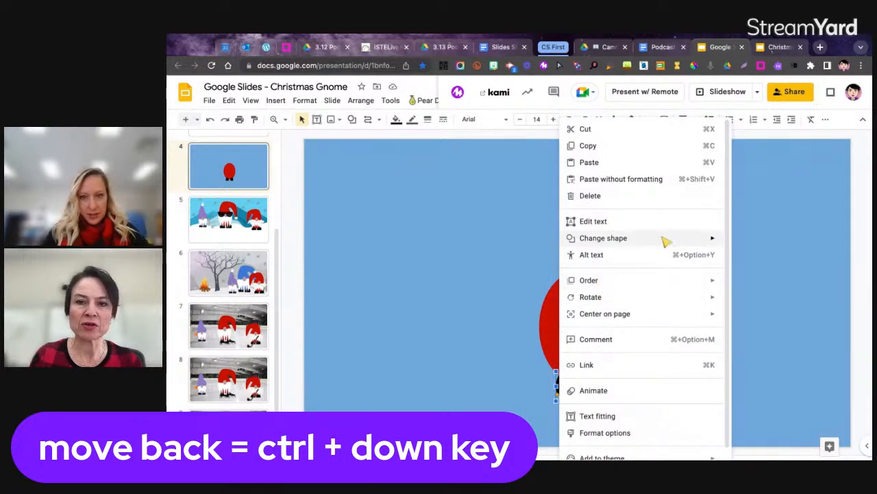
mouse_move(662, 303)
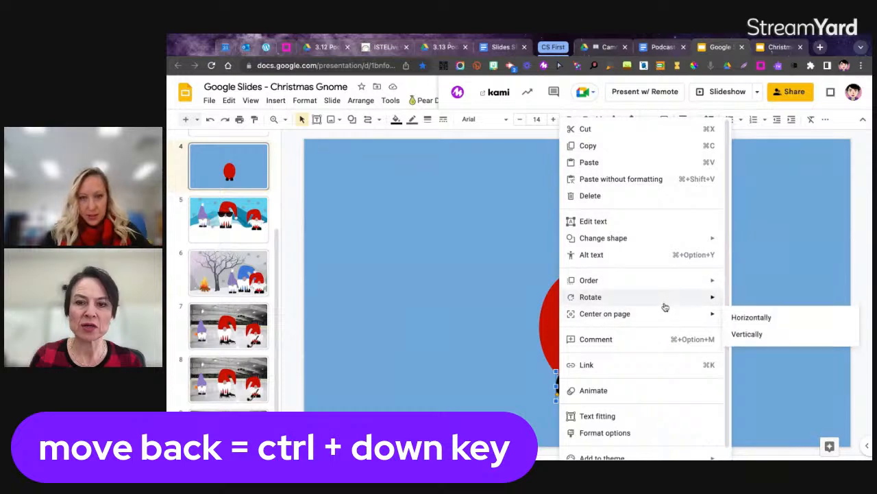
mouse_move(678, 282)
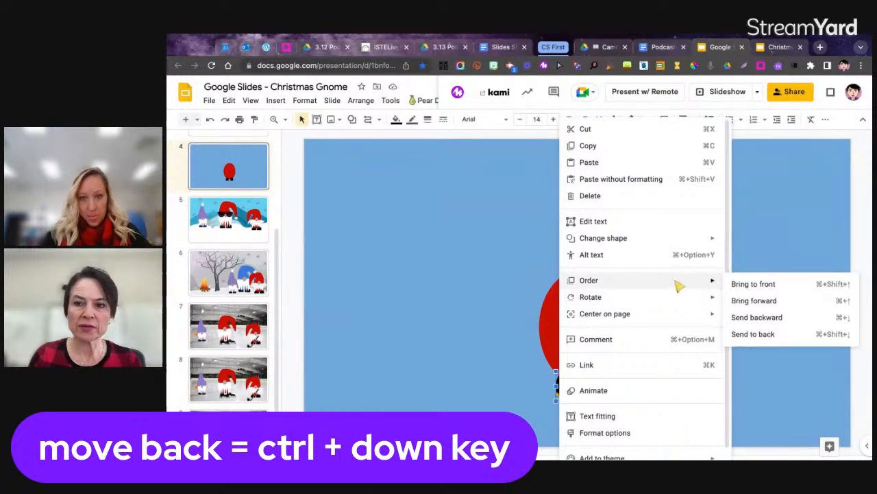
left_click(766, 334)
Step: Send the right black foot on slide 4 to the back, behind the red oval
left_click(597, 385)
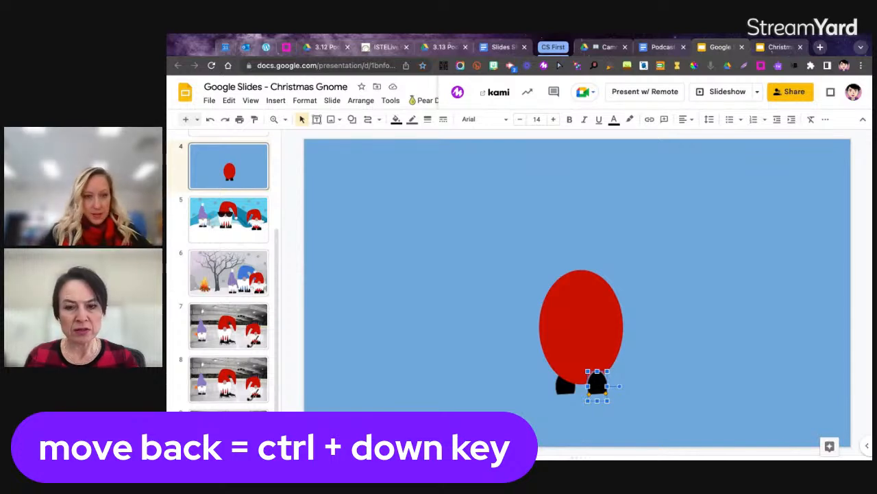
left_click(228, 432)
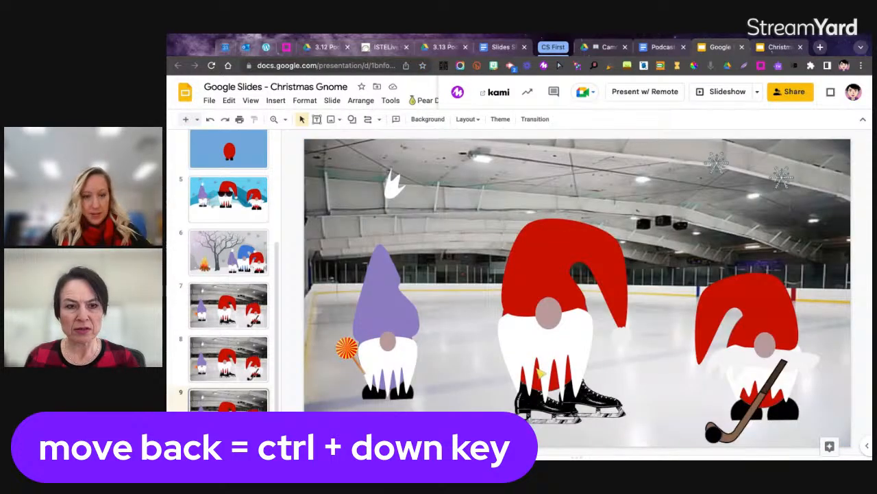
left_click(262, 162)
left_click(595, 386)
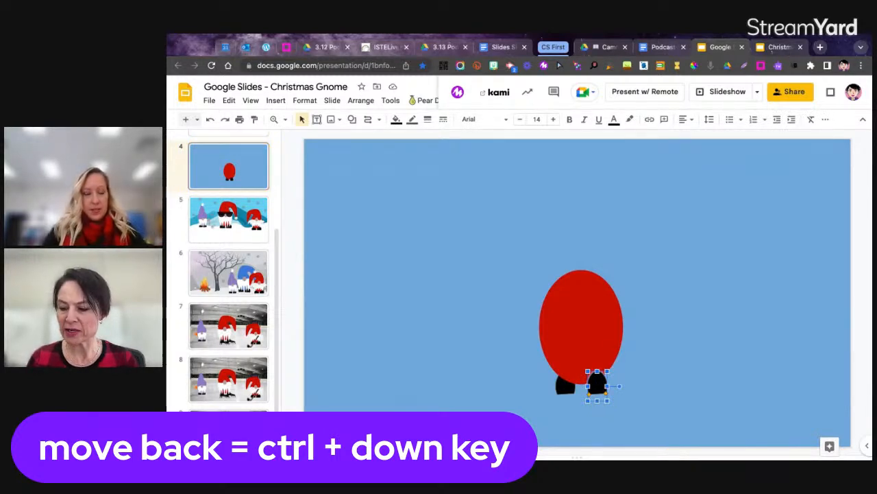
right_click(595, 386)
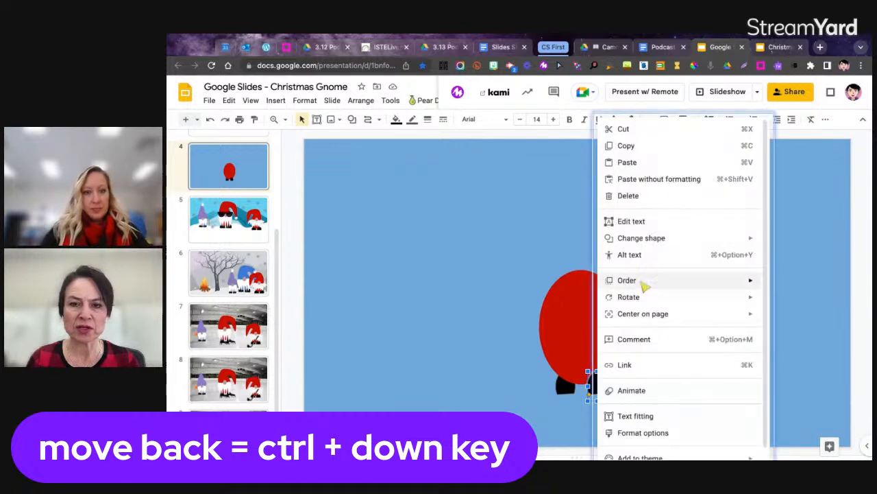
mouse_move(644, 285)
left_click(510, 334)
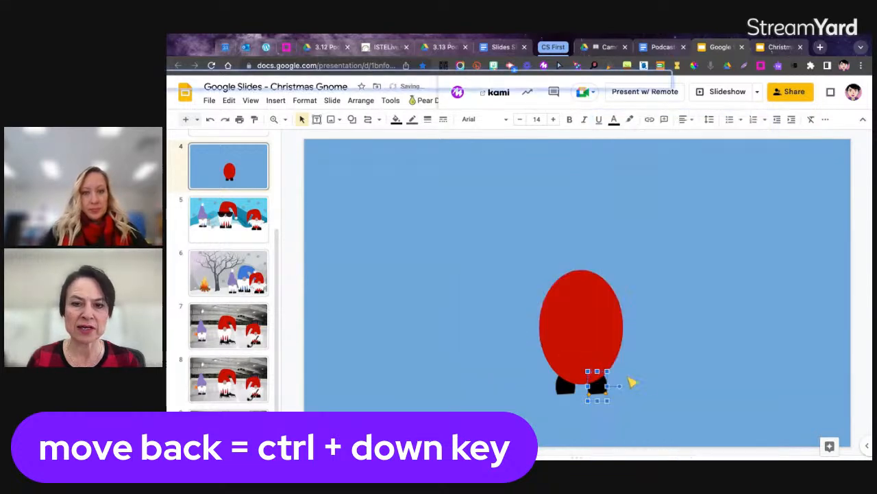
left_click(593, 357)
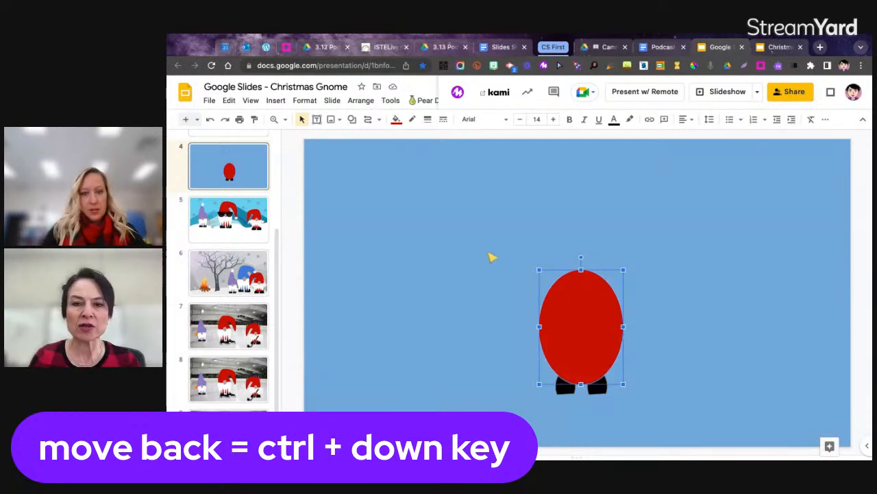
left_click(470, 314)
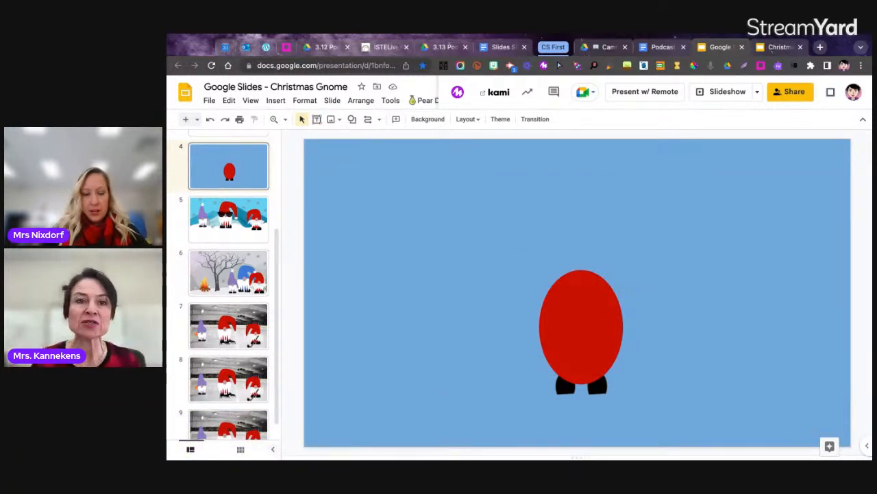
left_click(571, 303)
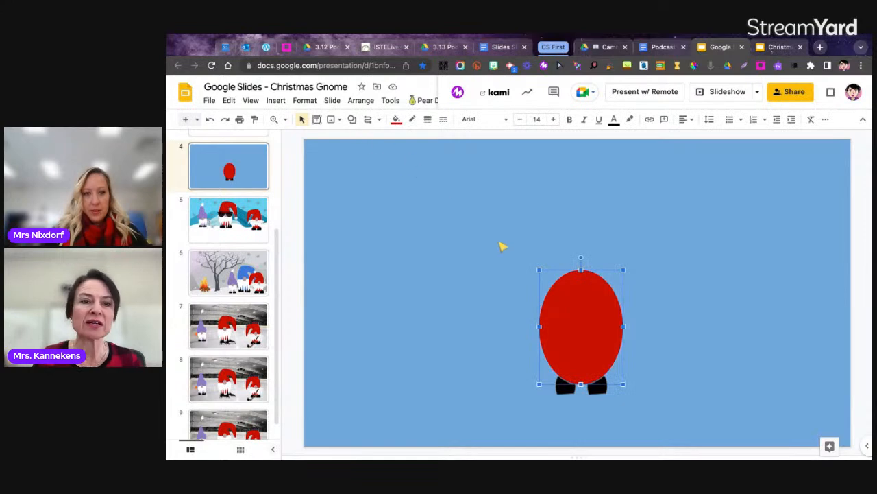
left_click(497, 240)
Step: Draw a small upright oval as the nose, just above the centre of the red body
left_click(352, 120)
mouse_move(364, 138)
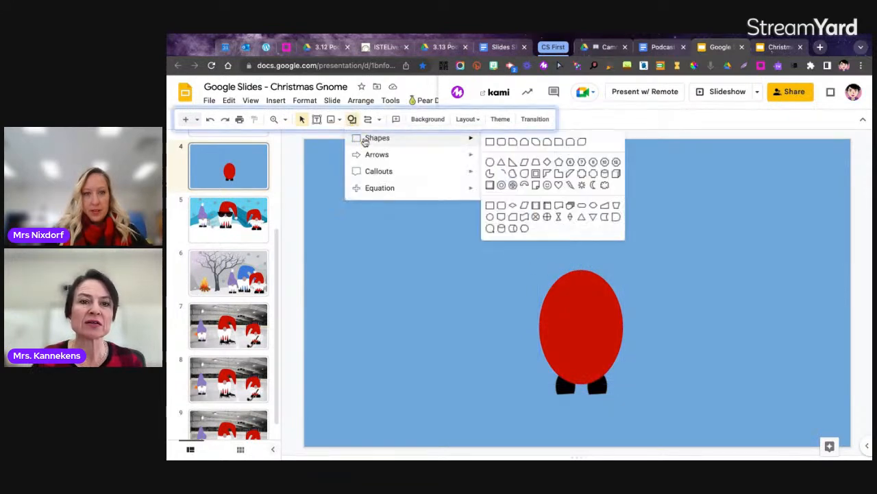
left_click(491, 163)
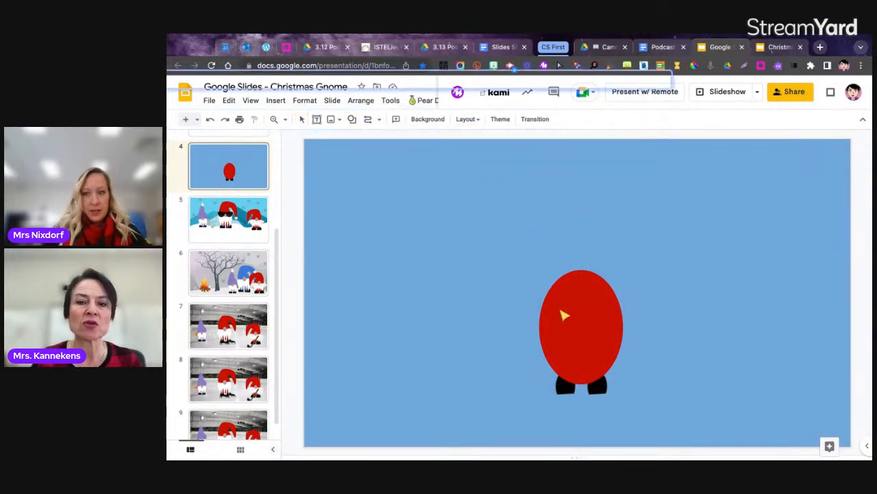
left_click_drag(578, 312, 594, 335)
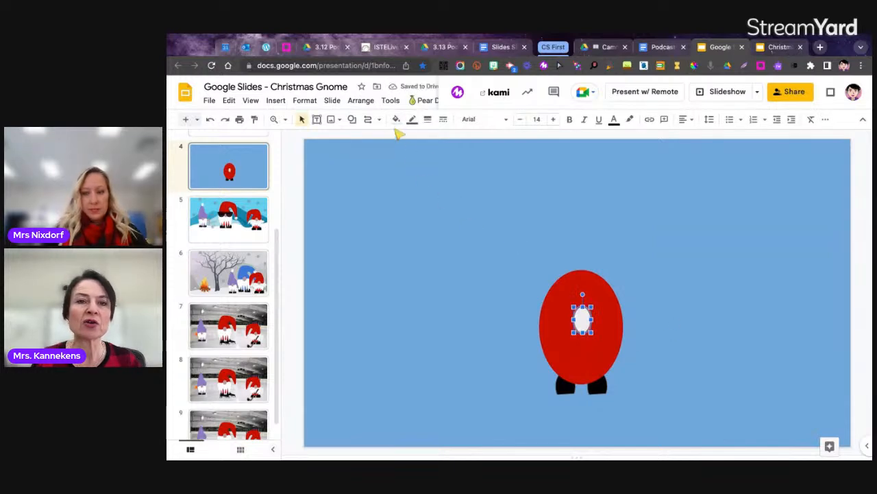
Step: Fill the nose oval with the custom pink colour #e2a3b5ff and deselect it
left_click(396, 119)
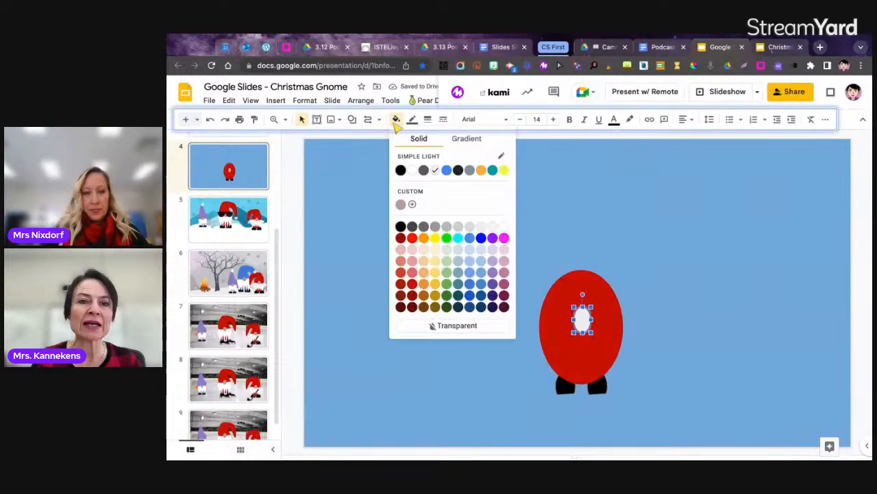
left_click(430, 199)
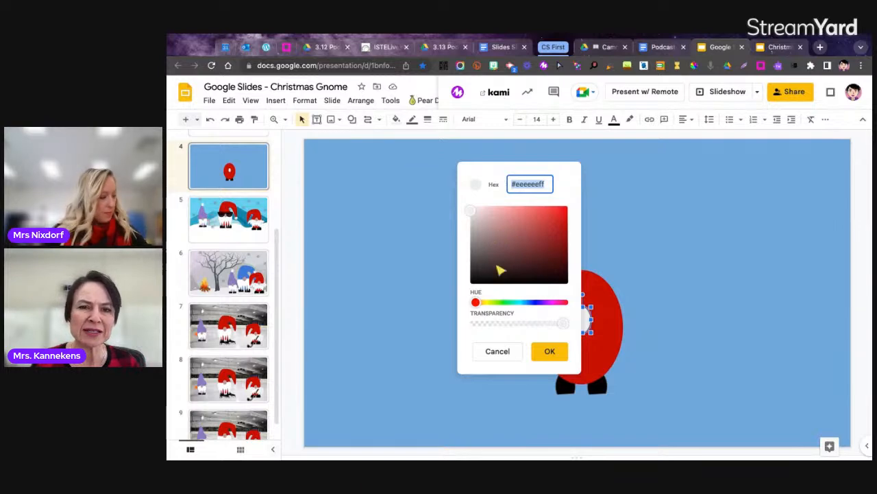
left_click_drag(480, 306, 559, 302)
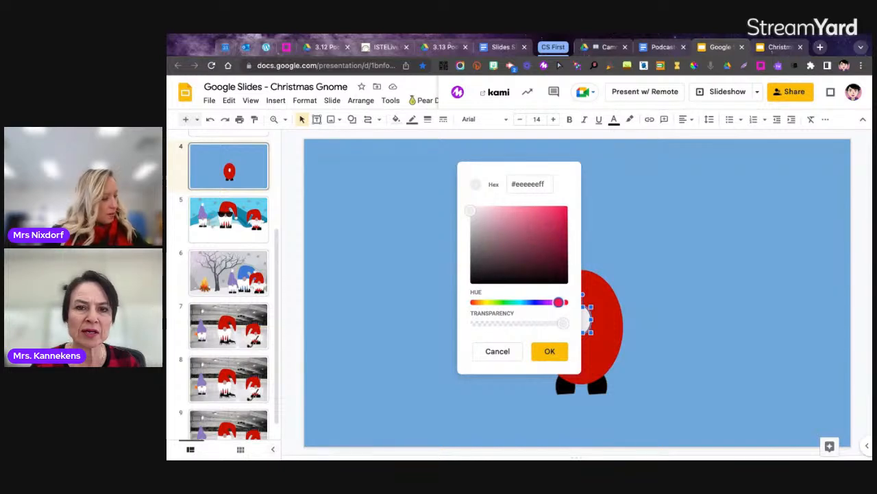
left_click_drag(495, 222, 499, 215)
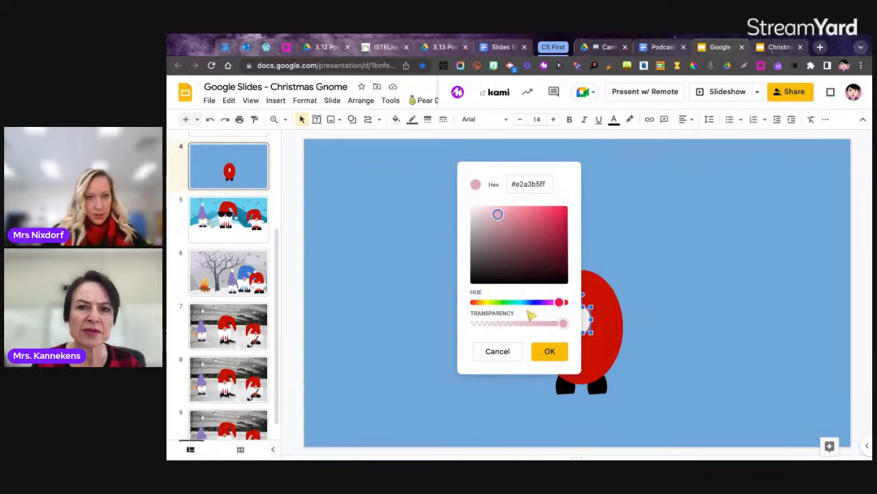
left_click(552, 351)
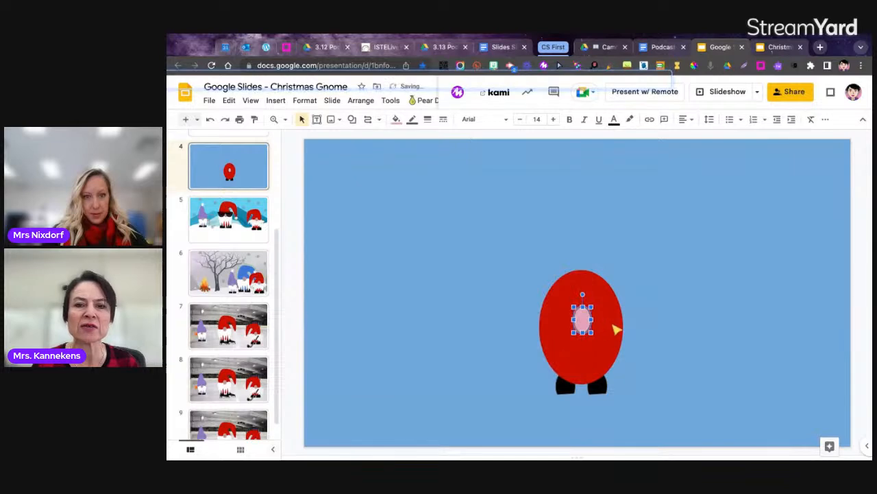
left_click(665, 323)
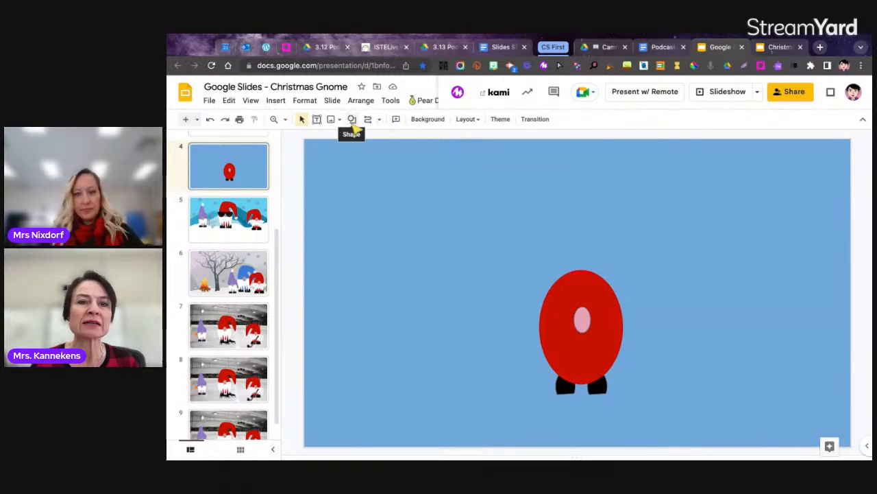
Step: Make the pink nose's outline transparent and deselect the shape
left_click(587, 328)
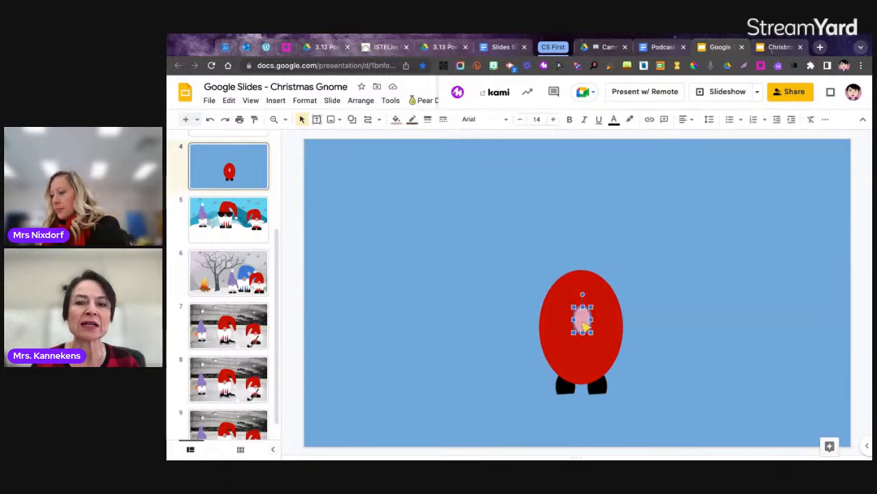
left_click(412, 120)
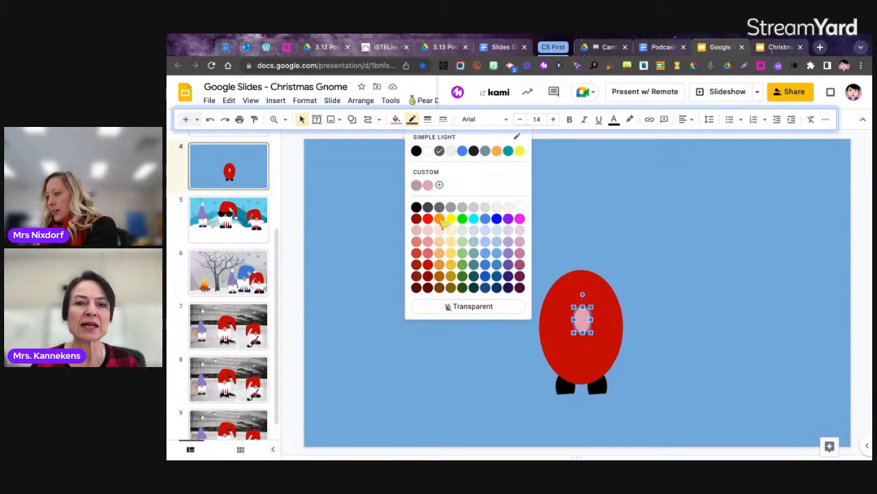
left_click(472, 306)
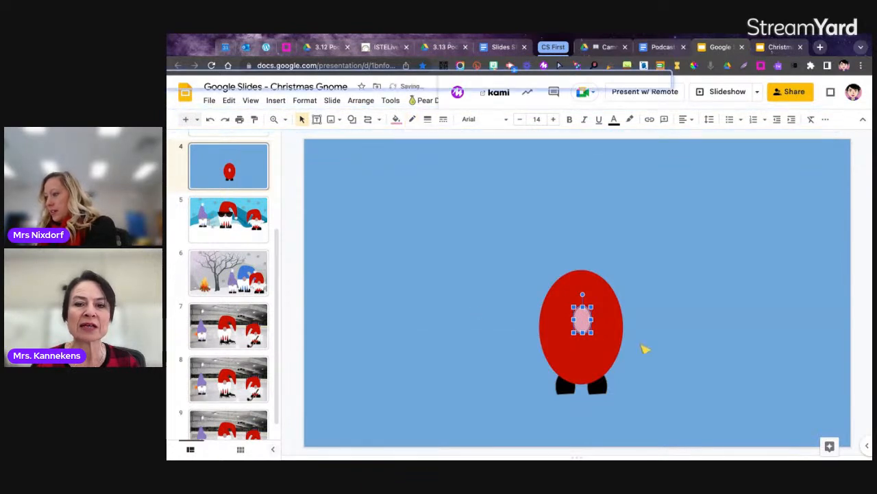
left_click(648, 348)
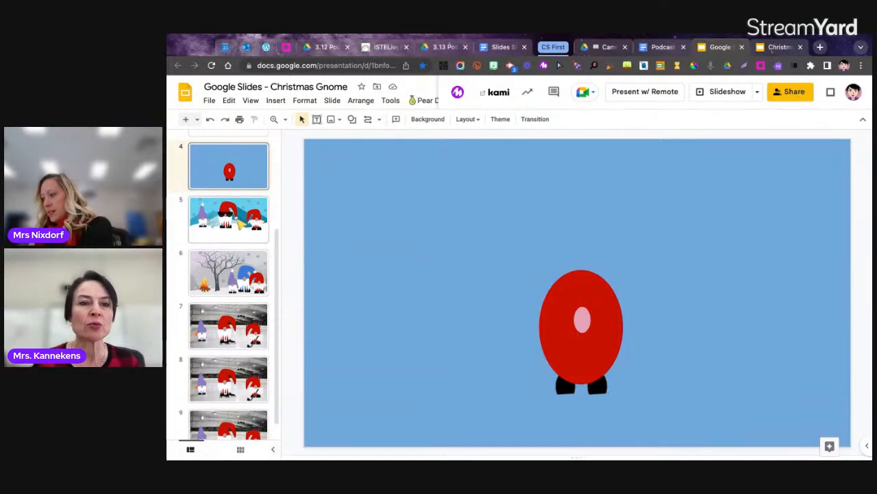
Step: Draw a closed teardrop shape with the Curve tool on the empty blue area of slide 4 and enlarge it slightly
left_click(240, 223)
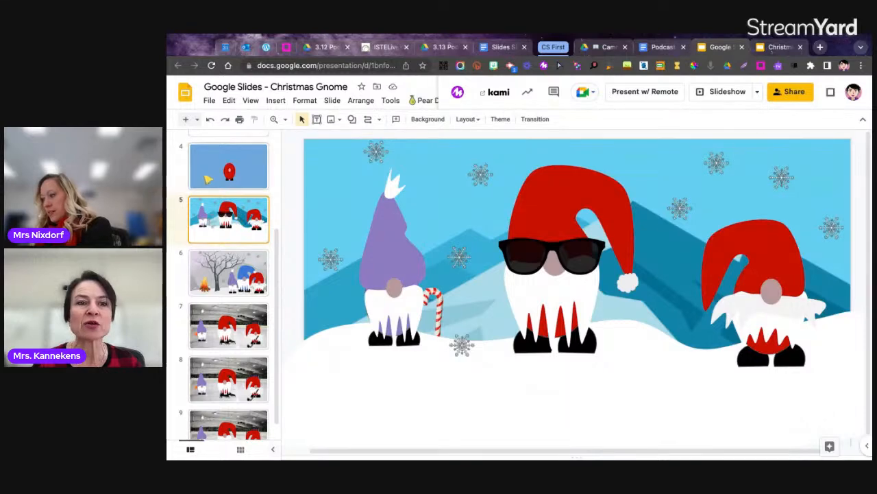
left_click(208, 174)
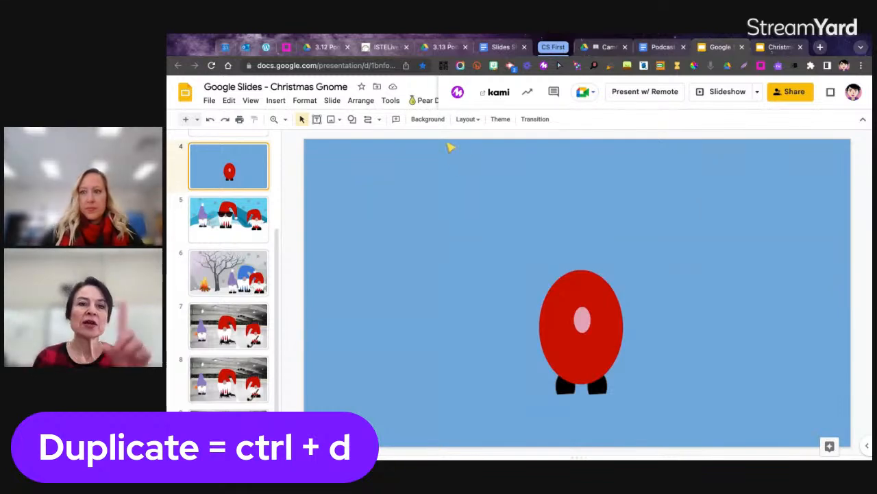
left_click(379, 120)
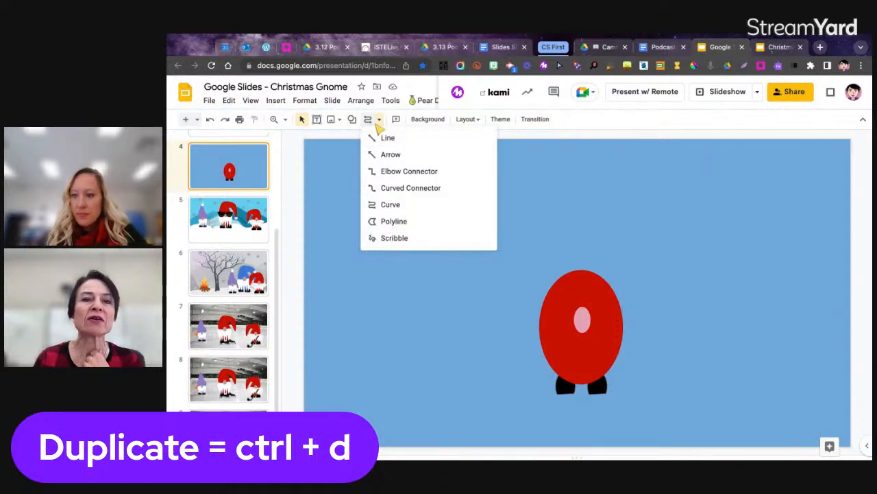
left_click(390, 205)
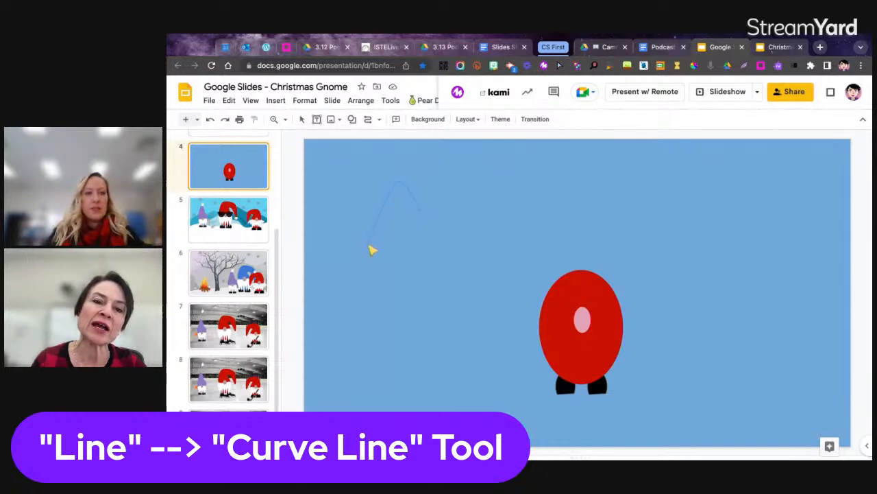
left_click(370, 249)
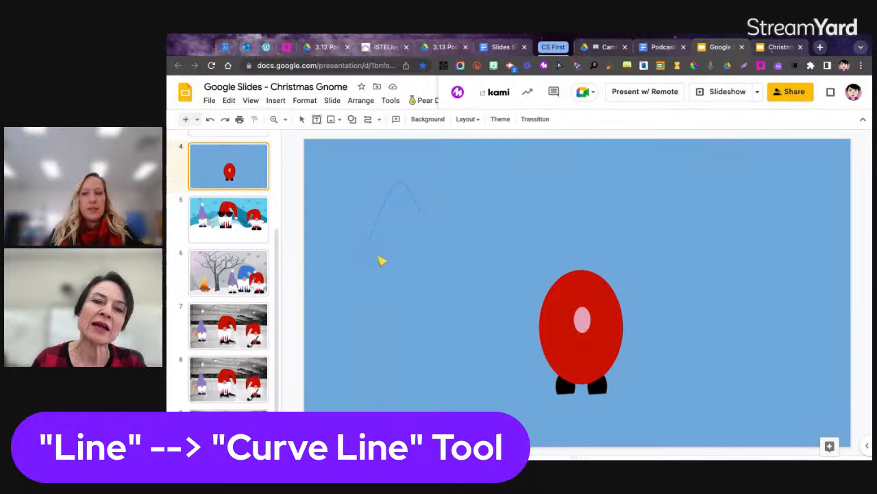
left_click(425, 219)
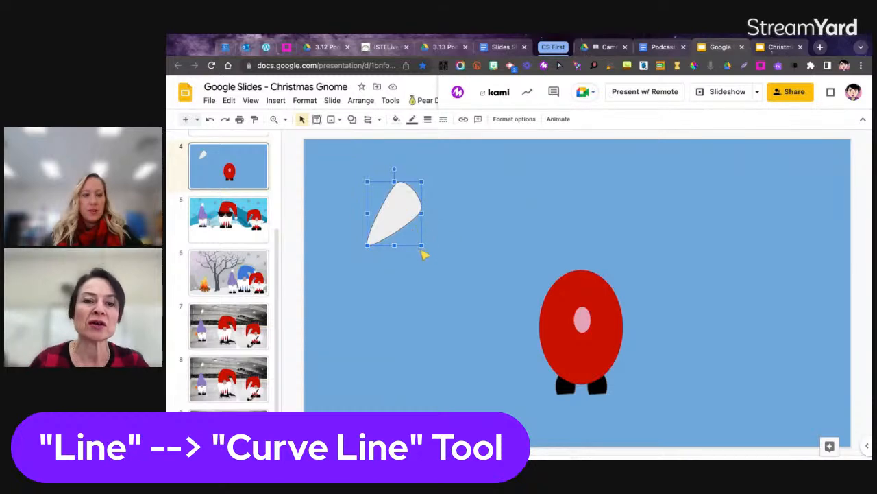
left_click_drag(423, 247, 442, 271)
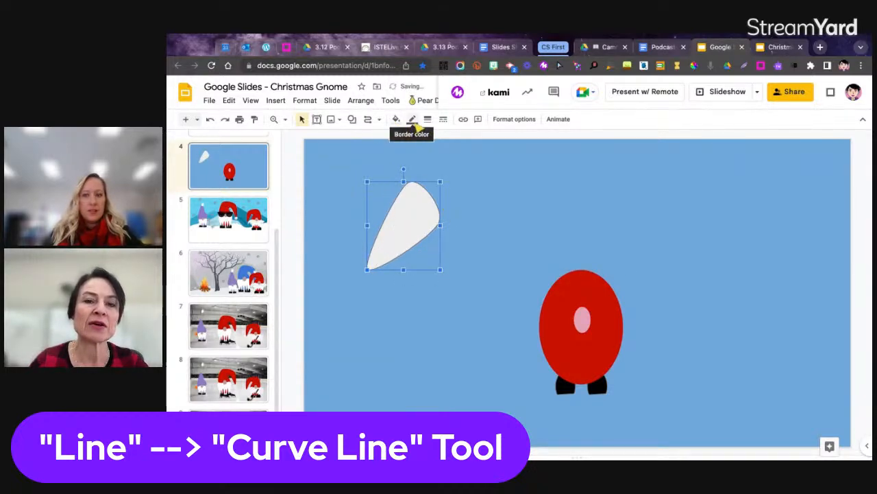
Step: Draw a second, smaller closed teardrop inside the first one with the Curve tool
left_click(379, 119)
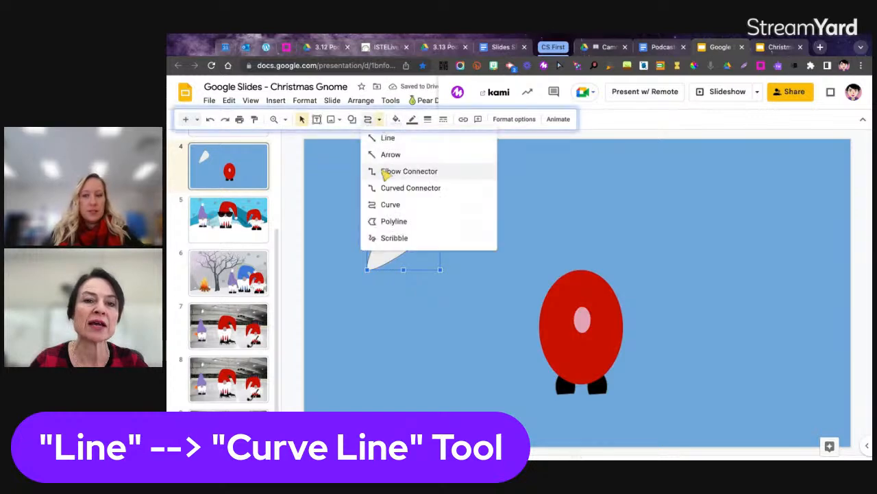
left_click(389, 205)
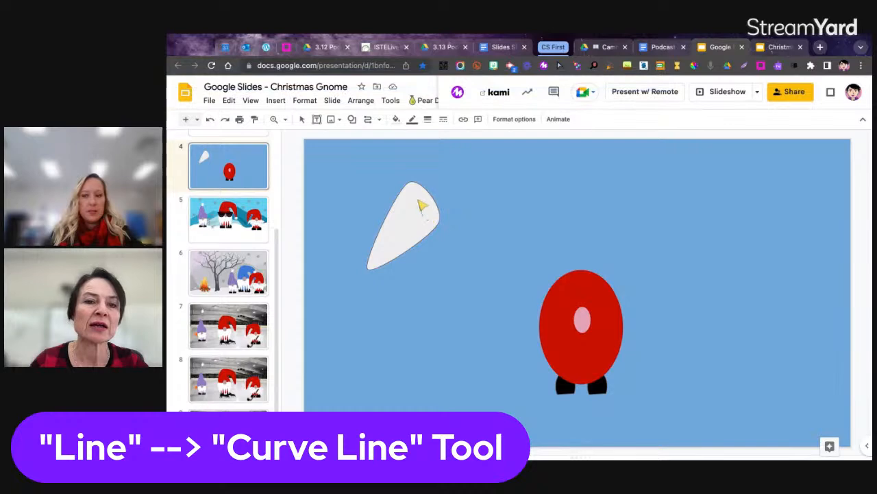
left_click(413, 193)
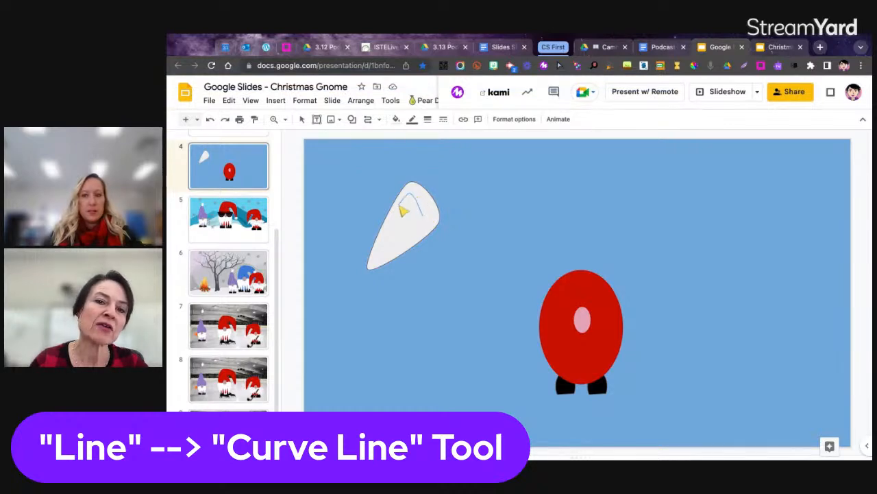
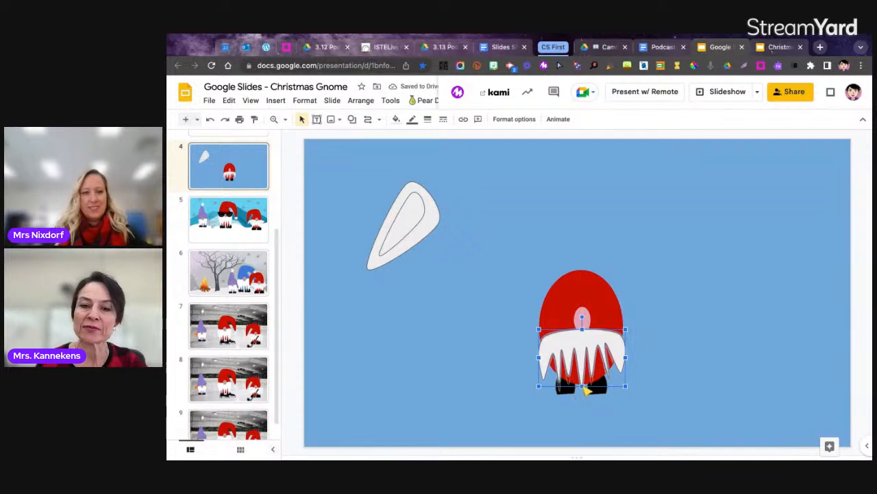
Step: Resize the jagged beard to the width of the red body, align it just below the nose, and deselect it
left_click_drag(583, 386, 583, 401)
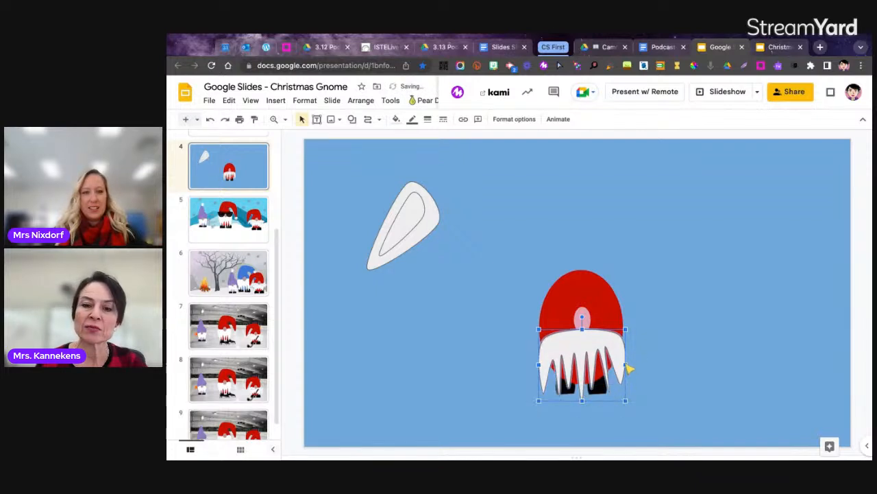
left_click_drag(626, 365, 632, 365)
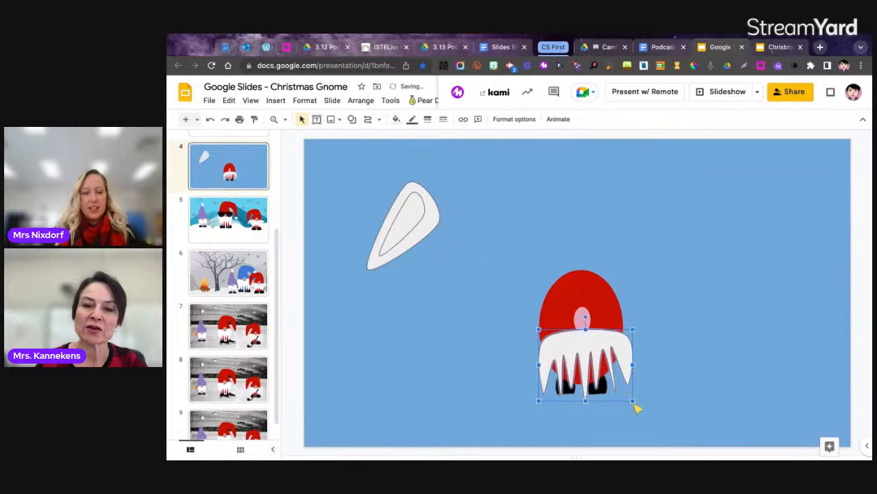
left_click_drag(634, 405, 611, 388)
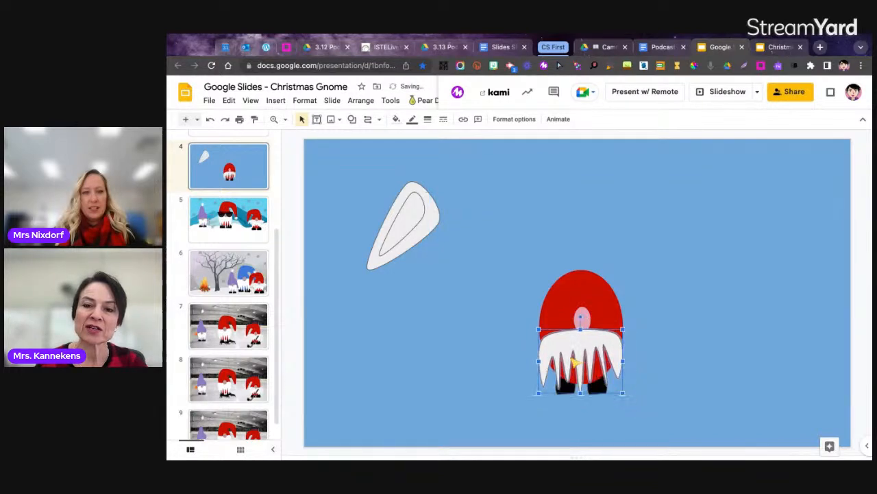
left_click_drag(568, 352, 568, 348)
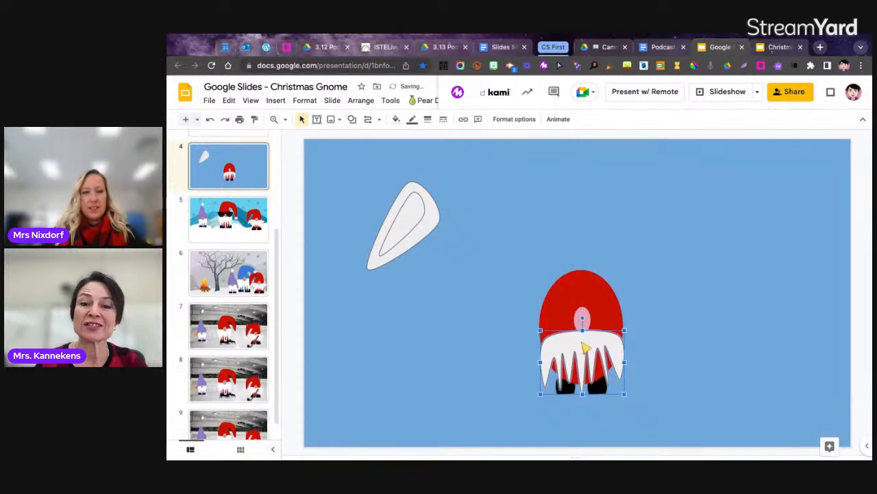
left_click(491, 359)
Step: Edit the beard's points, lowering the notches between its tips for shorter spikes, and deselect it
left_click(588, 348)
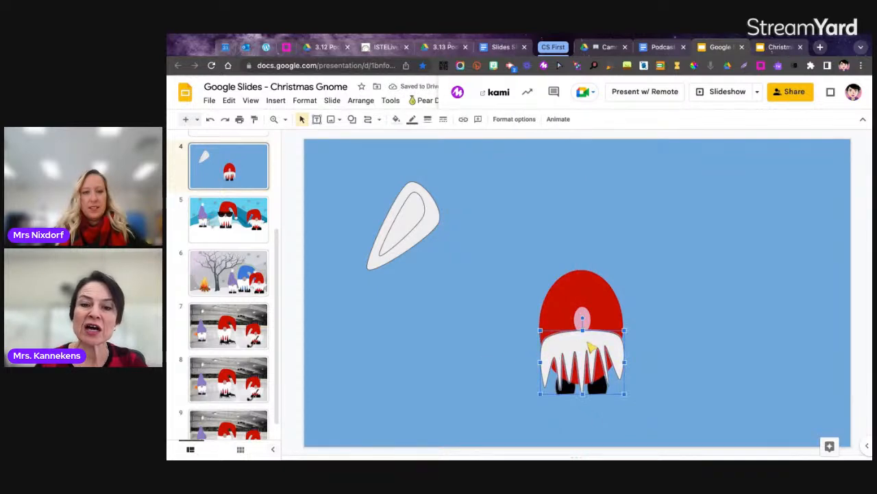
double_click(591, 347)
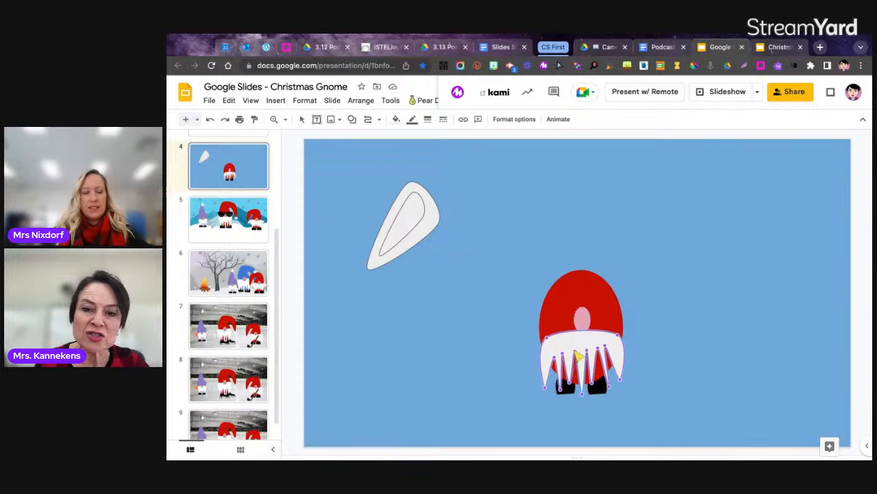
left_click_drag(575, 351, 575, 369)
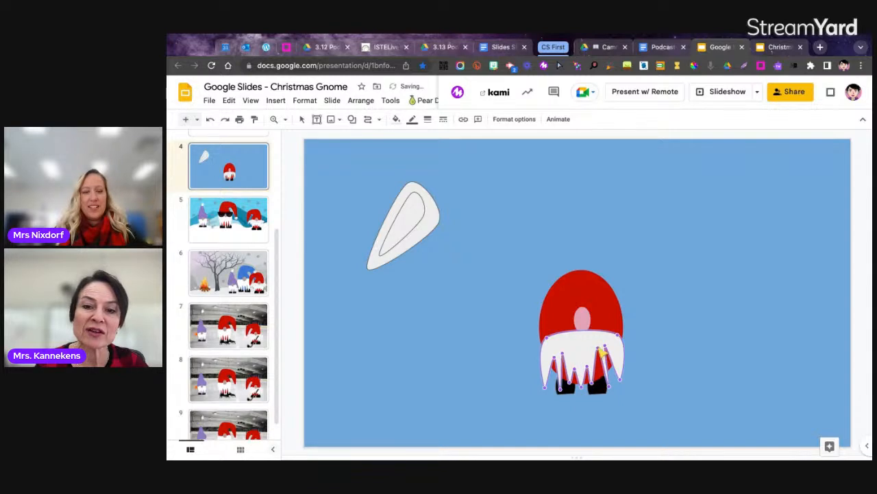
left_click_drag(599, 347, 597, 364)
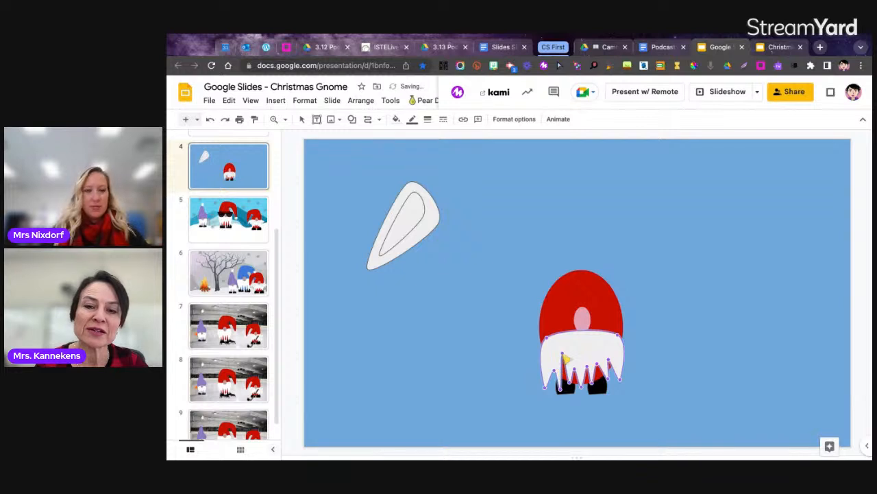
left_click(569, 348)
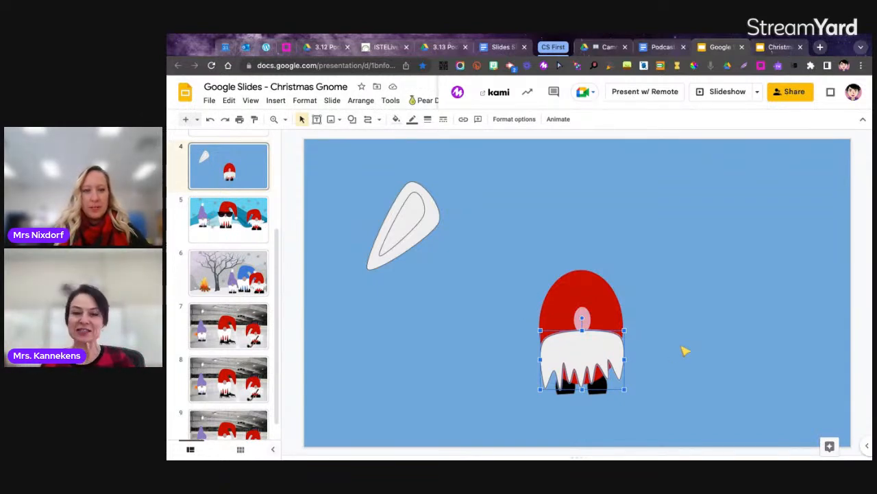
left_click(700, 274)
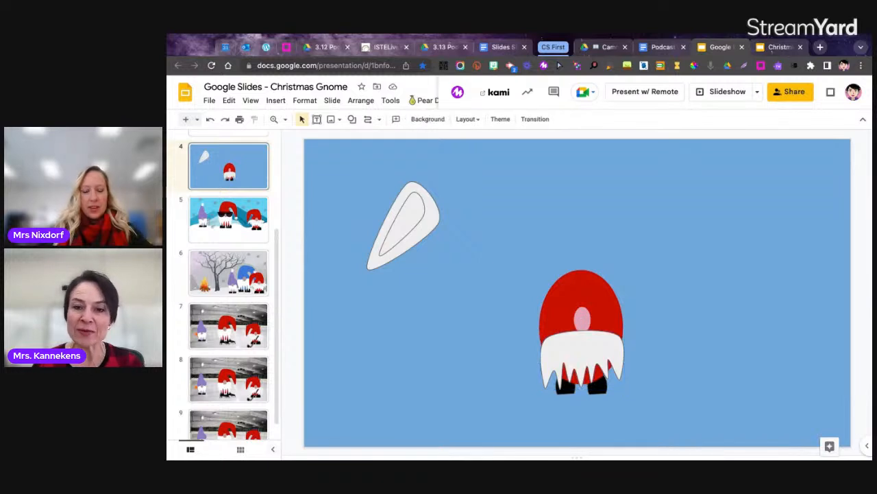
Step: Fill the beard shape with solid white
left_click(588, 348)
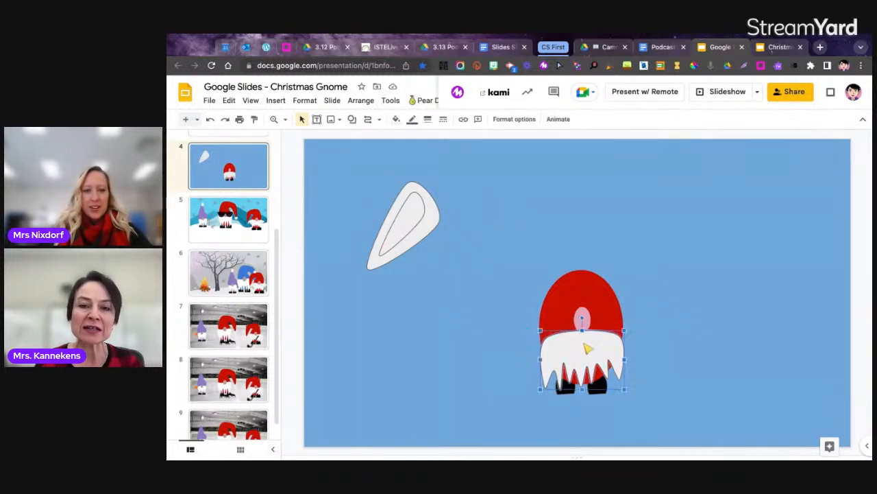
left_click(396, 119)
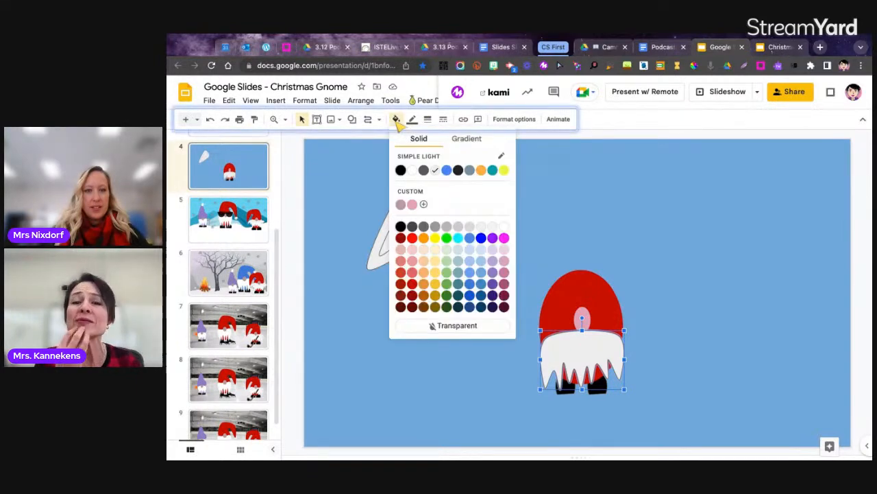
left_click(413, 177)
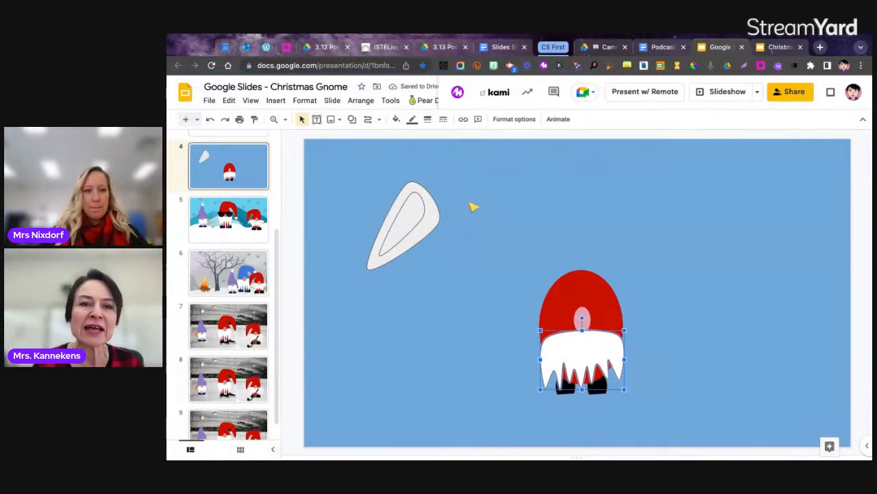
Step: Make the beard's outline transparent and nudge the beard slightly up over the lower edge of the nose
left_click(412, 119)
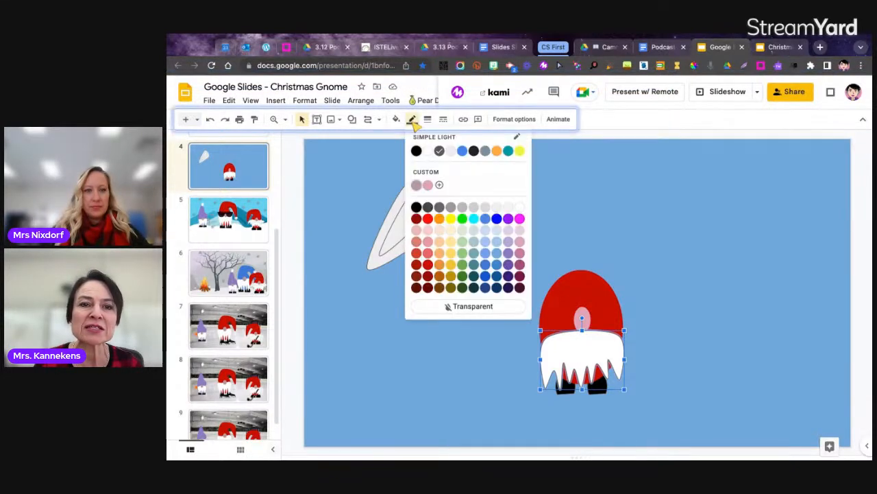
left_click(444, 306)
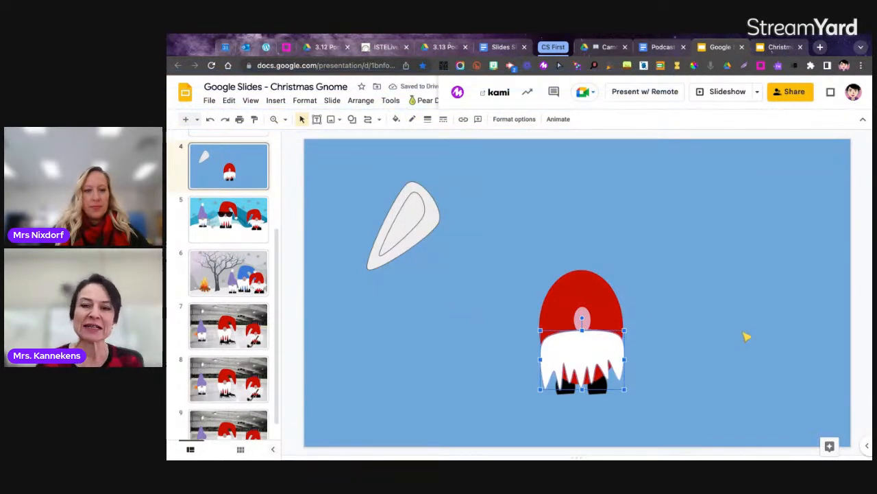
left_click(693, 353)
left_click(605, 352)
left_click_drag(605, 352, 602, 350)
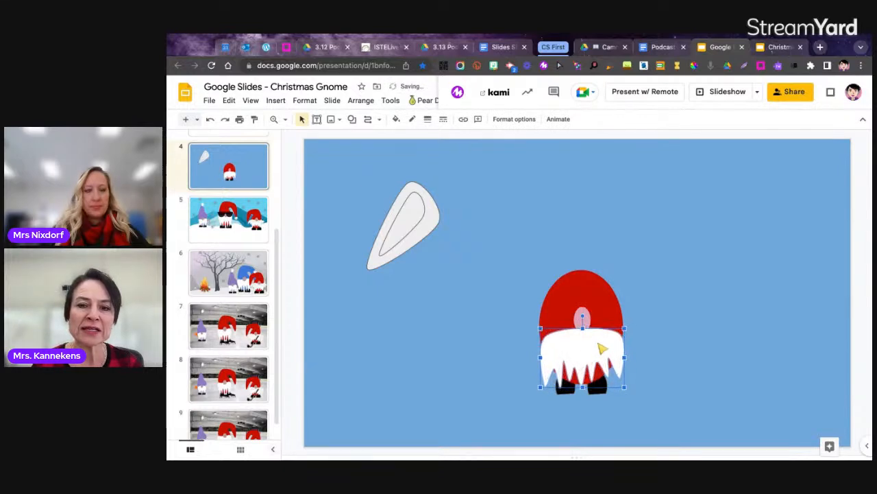
left_click(587, 318)
right_click(588, 320)
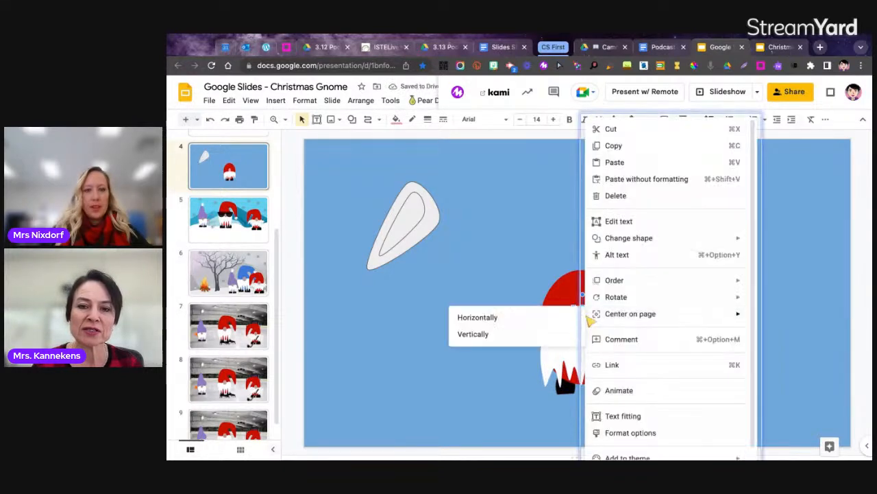
left_click(554, 337)
left_click(588, 328)
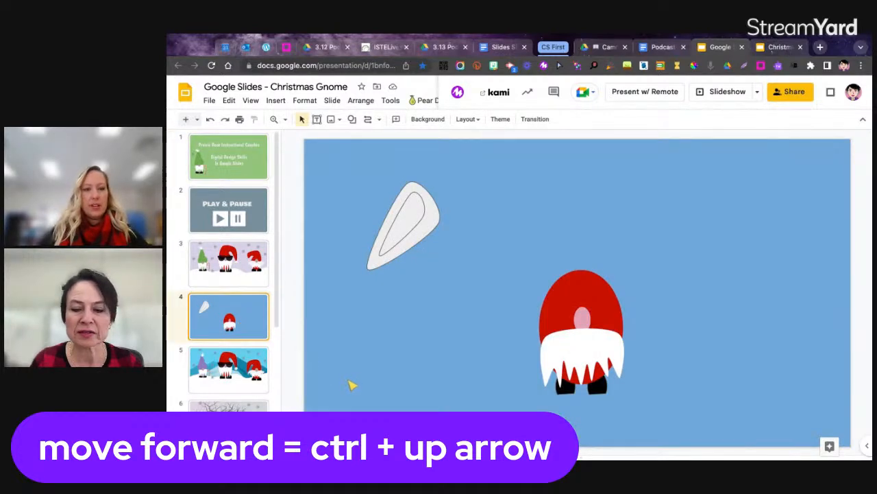
Step: Bring the pink nose to the front, over the white beard, and deselect it
left_click(587, 320)
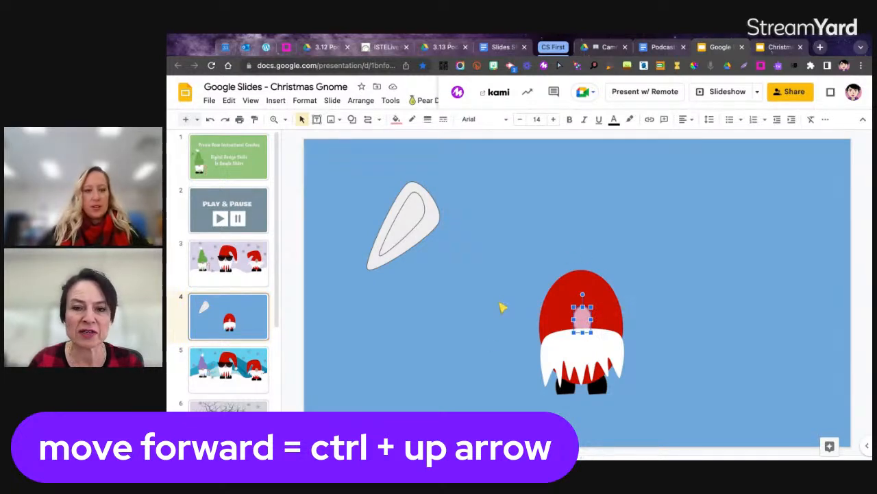
left_click(657, 316)
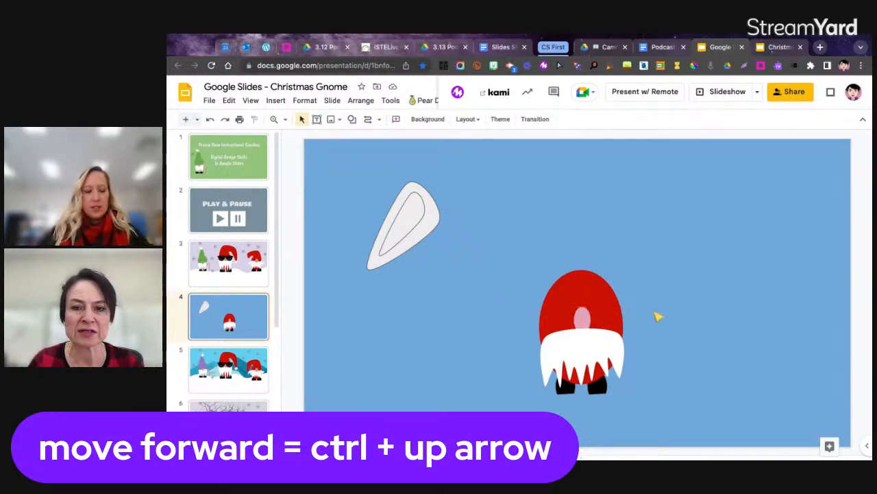
left_click(591, 321)
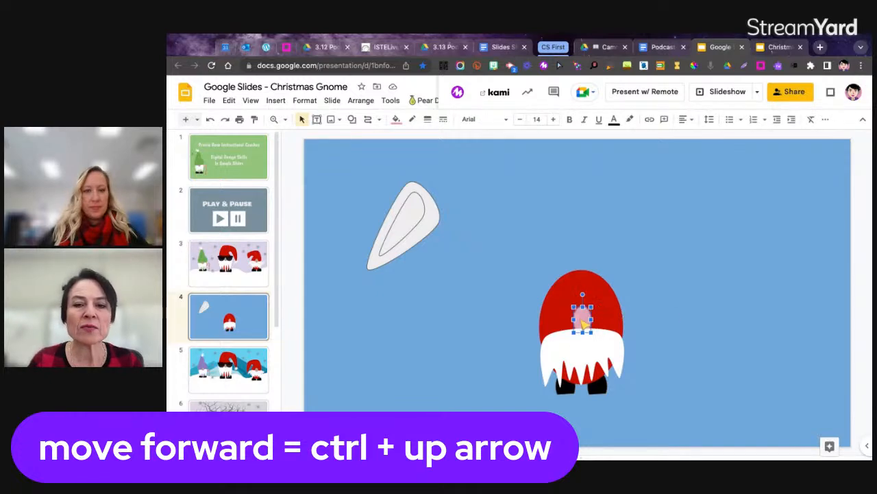
right_click(584, 323)
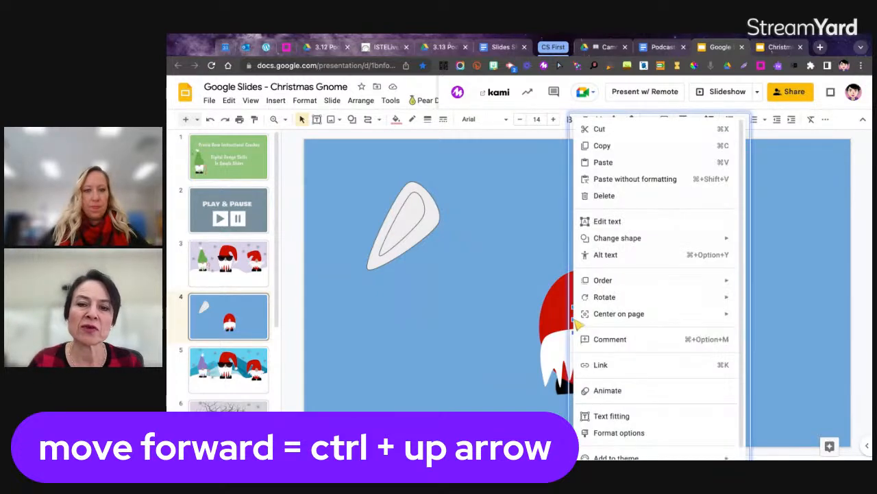
mouse_move(610, 288)
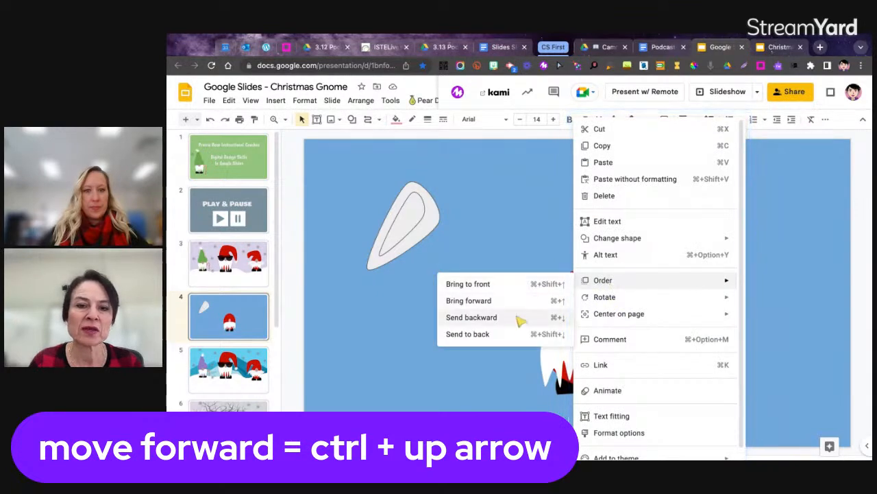
left_click(500, 286)
left_click(707, 356)
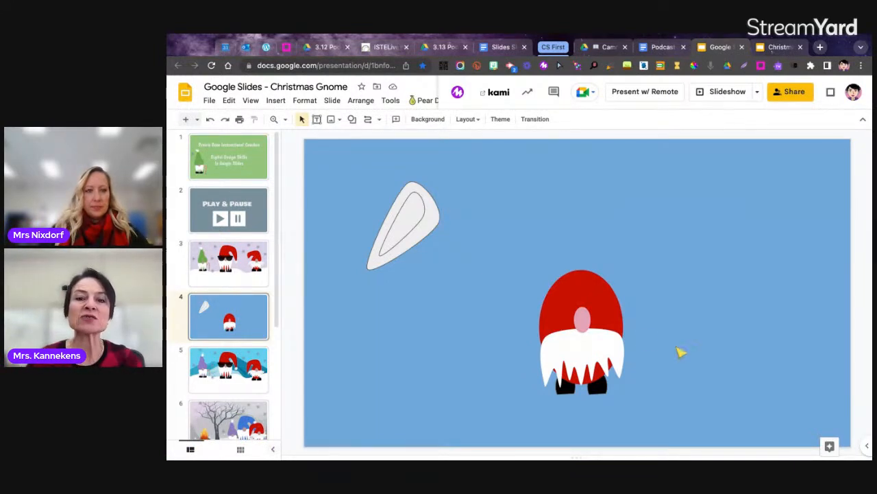
Step: Draw a closed hat shape with the Curve tool over the gnome's head, with its tip bending down to the right
left_click(381, 121)
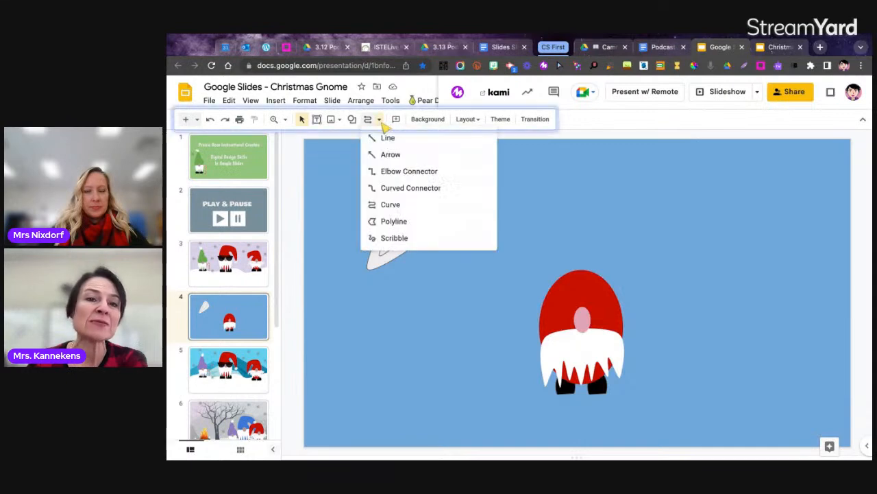
left_click(389, 205)
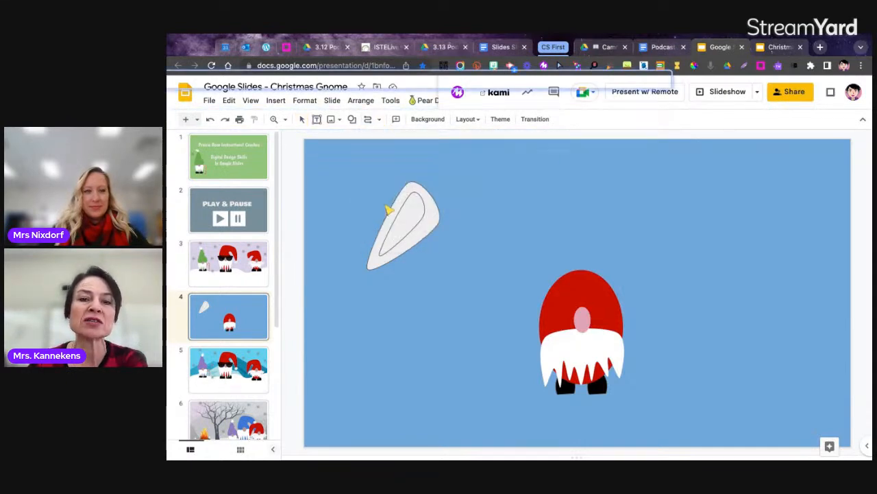
left_click(553, 303)
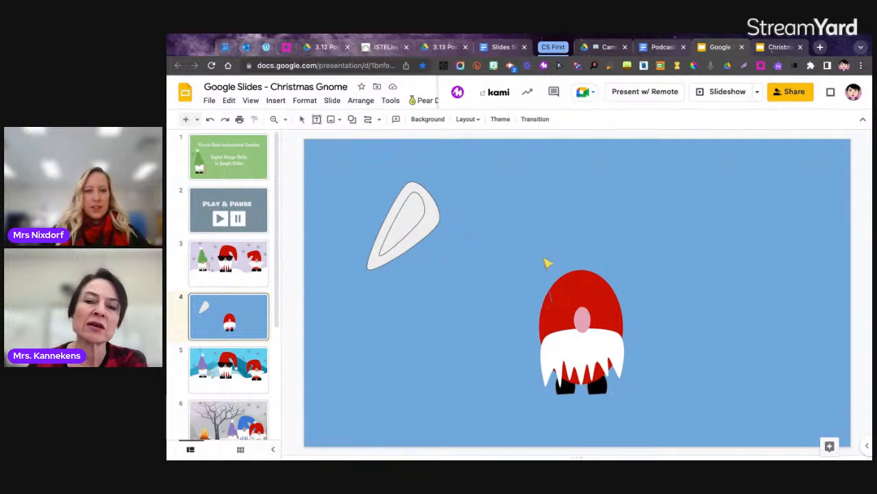
left_click(603, 209)
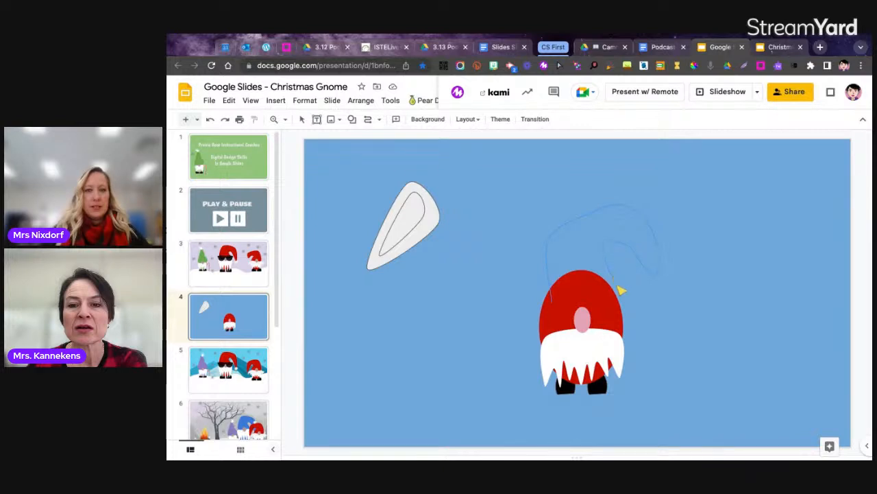
left_click(555, 305)
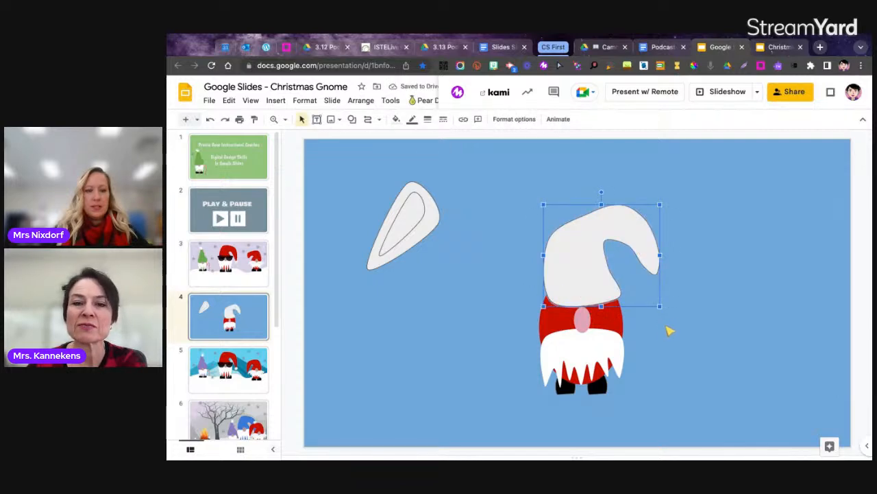
Step: Fill the hat with the same solid red as the body and make its outline transparent
left_click(396, 119)
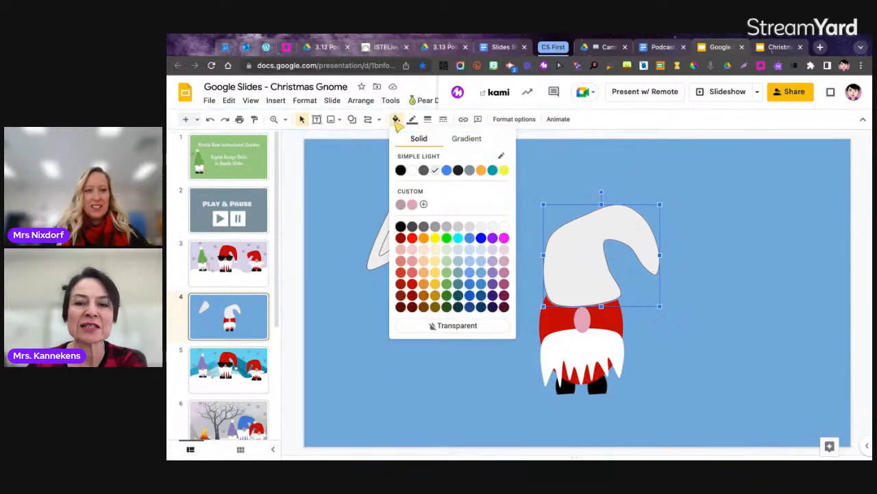
left_click(415, 276)
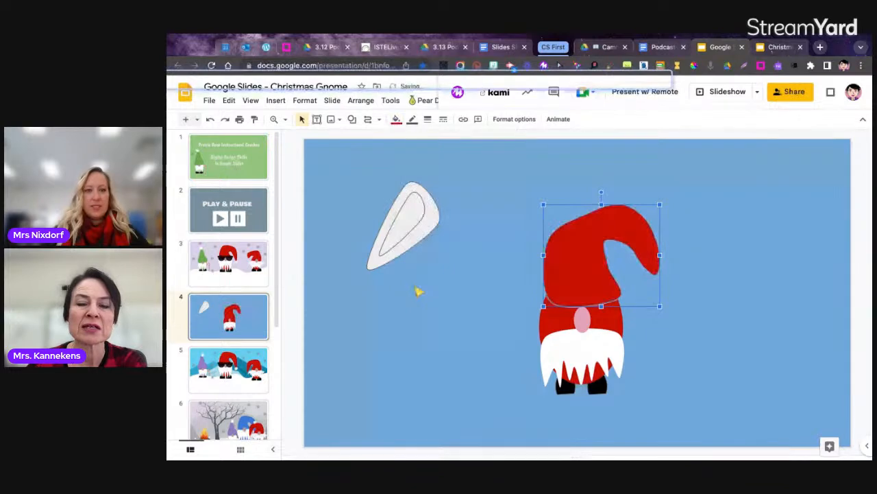
left_click(413, 120)
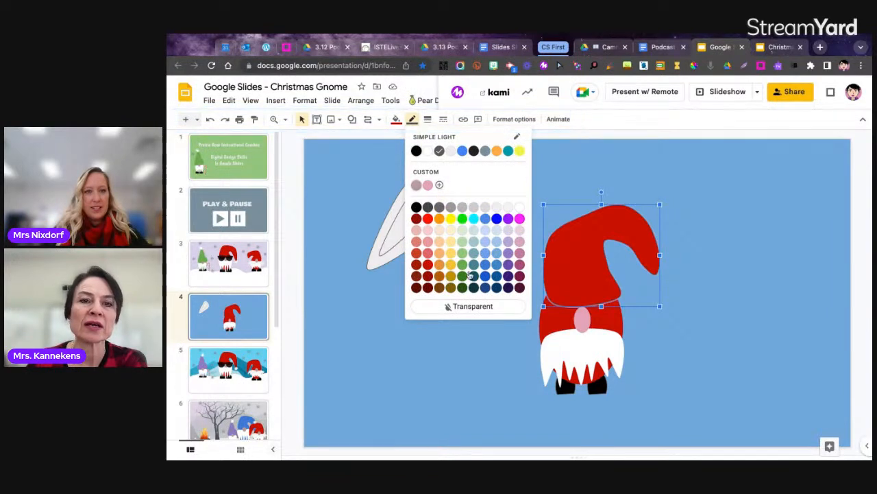
left_click(463, 306)
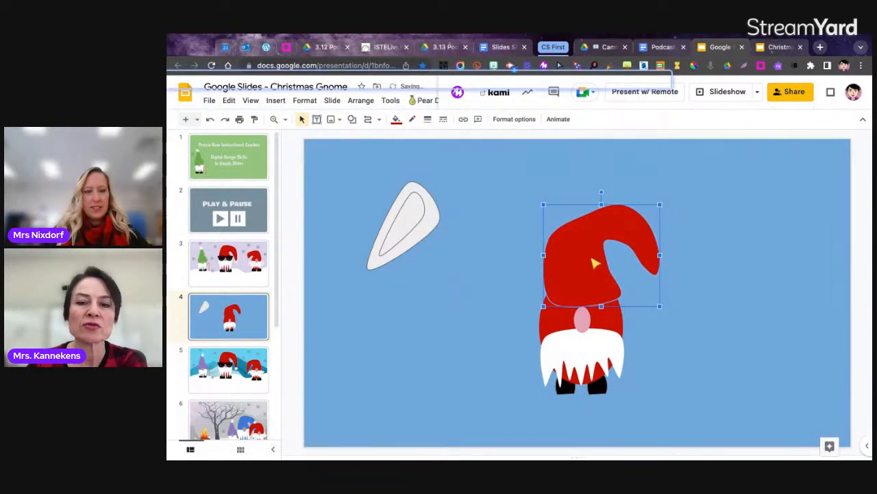
Step: Nudge the hat slightly up and left to align it with the gnome's body, and deselect it
left_click(648, 310)
left_click(583, 238)
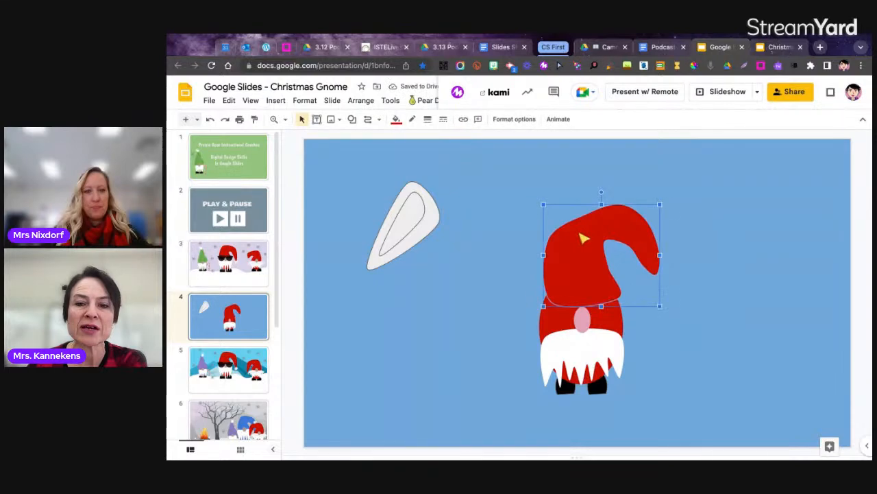
left_click(628, 308)
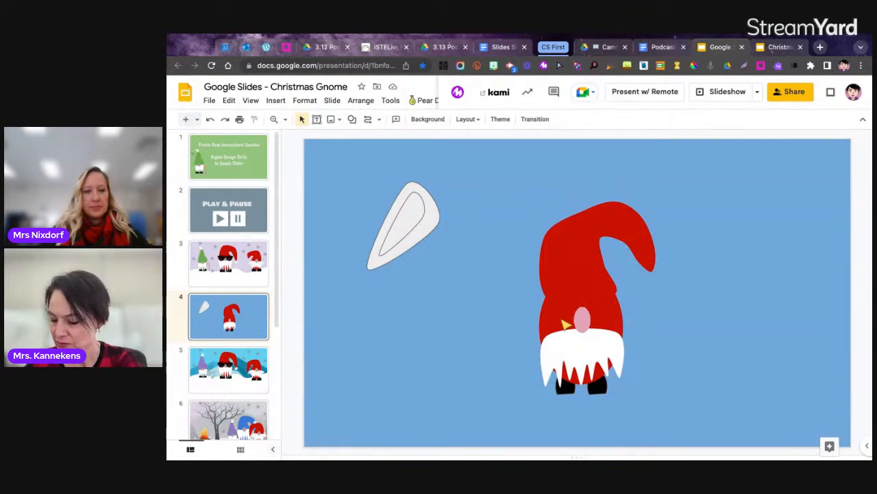
Step: Delete the two leftover grey teardrop shapes, the inner and the outer one, from the slide
left_click(415, 234)
key("Escape")
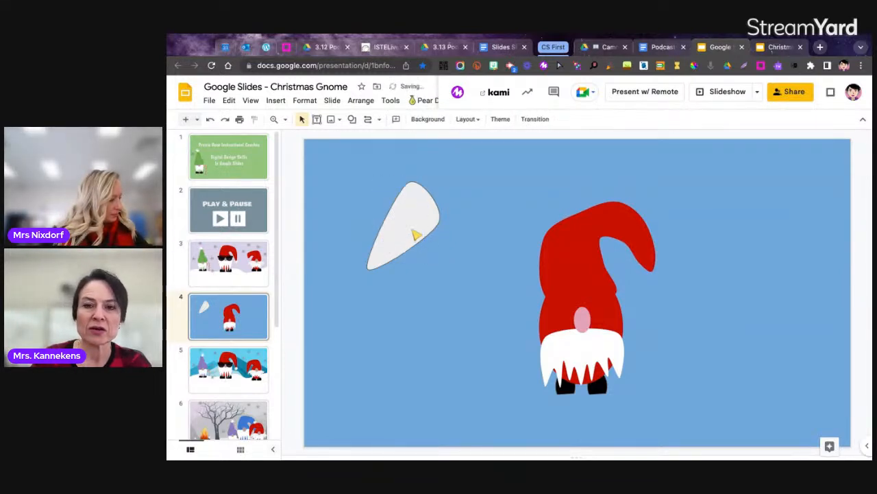
left_click(396, 227)
key("Delete")
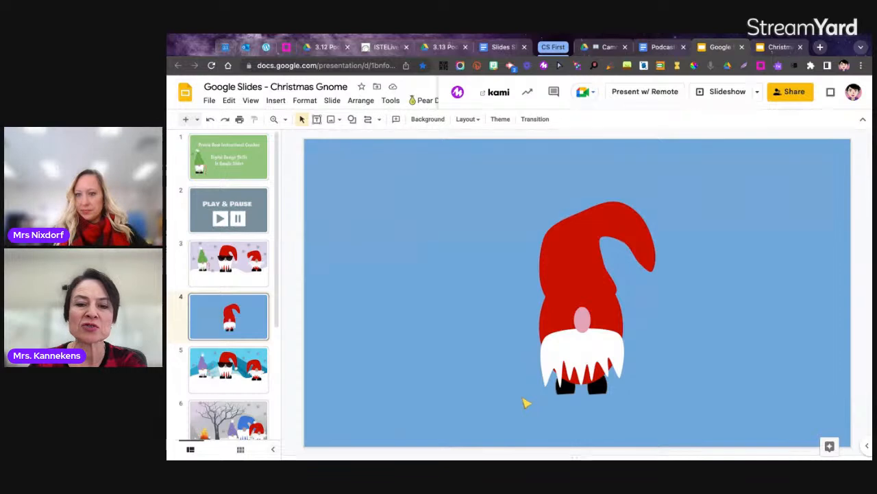
Step: Duplicate all parts of the finished gnome together and place the copy to the right of the original
left_click_drag(523, 398, 665, 185)
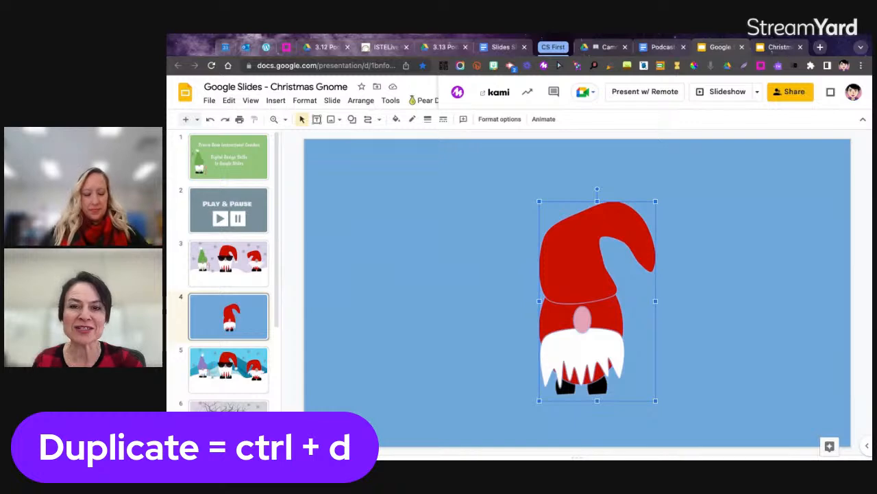
key("ctrl+d")
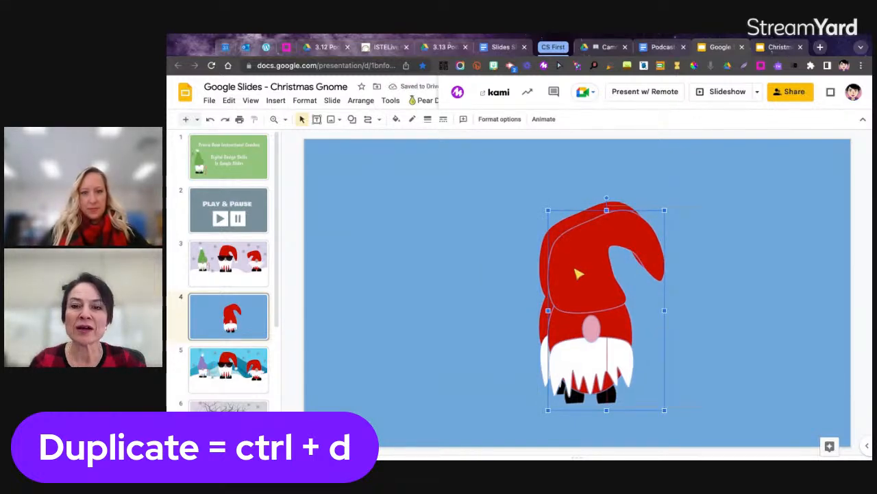
left_click_drag(575, 269, 736, 261)
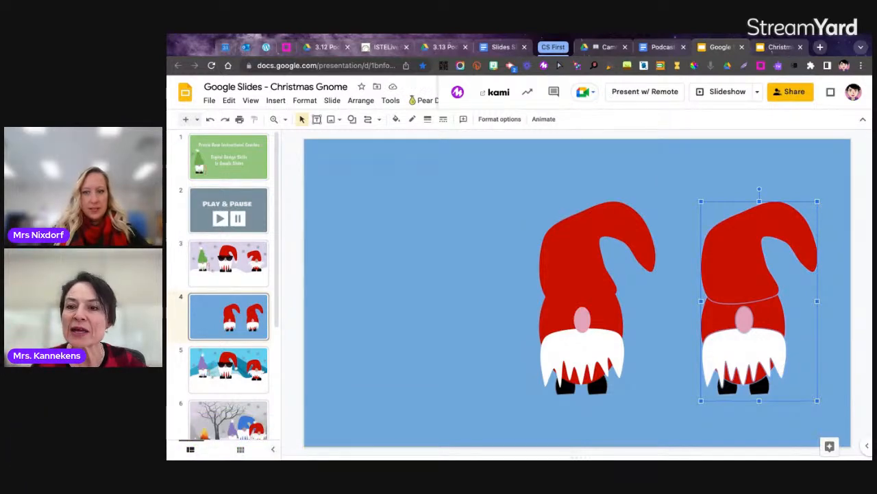
Step: Shrink the right gnome copy by four size increments and widen it slightly
key("ctrl+alt+j")
key("ctrl+alt+j")
key("ctrl+alt+j")
key("ctrl+alt+j")
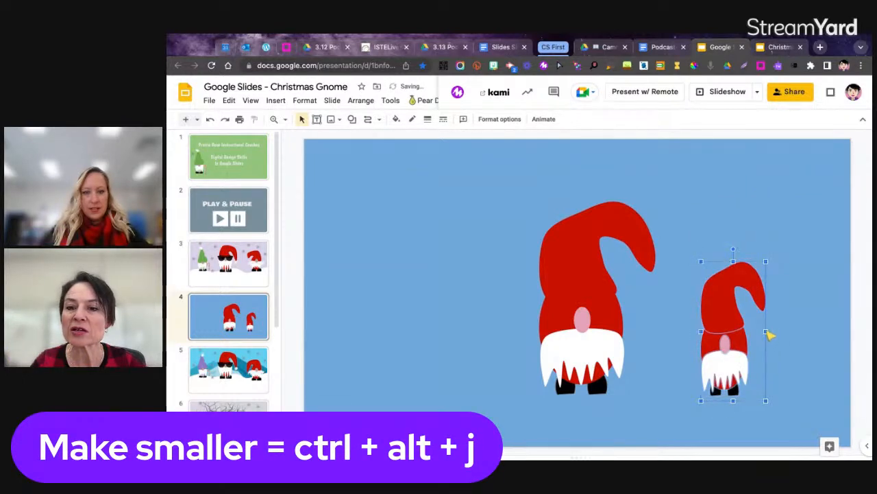
left_click_drag(767, 332, 780, 332)
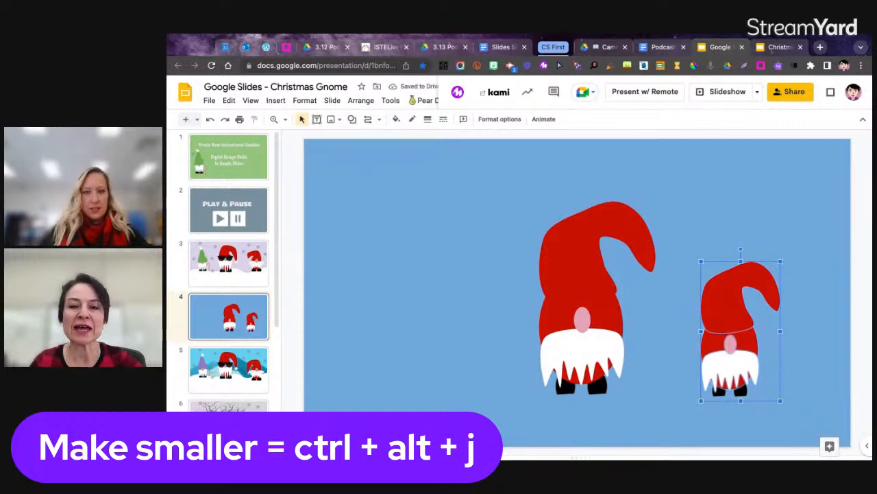
Step: Duplicate the small gnome, place the copy left of the large one, enlarge it slightly and deselect it
key("ctrl+d")
mouse_move(740, 333)
left_mouse_down()
mouse_move(506, 372)
mouse_move(388, 312)
mouse_move(388, 320)
left_mouse_up()
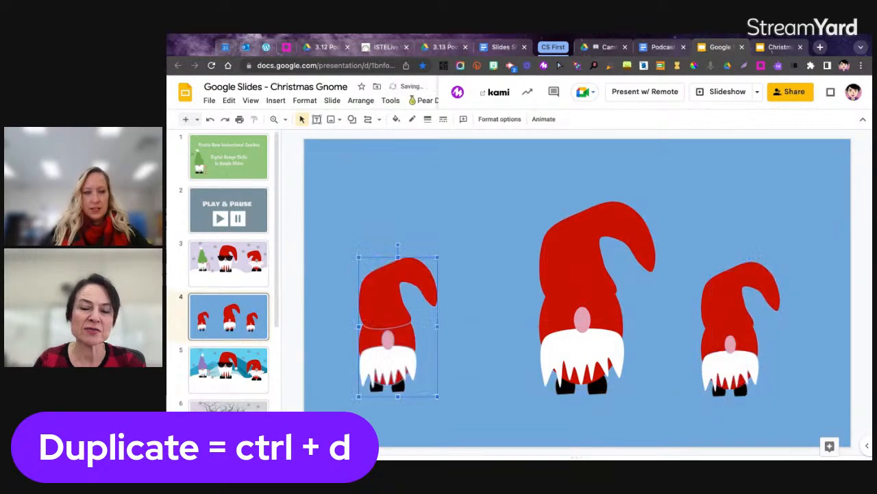
left_click_drag(440, 259, 446, 255)
left_click(469, 260)
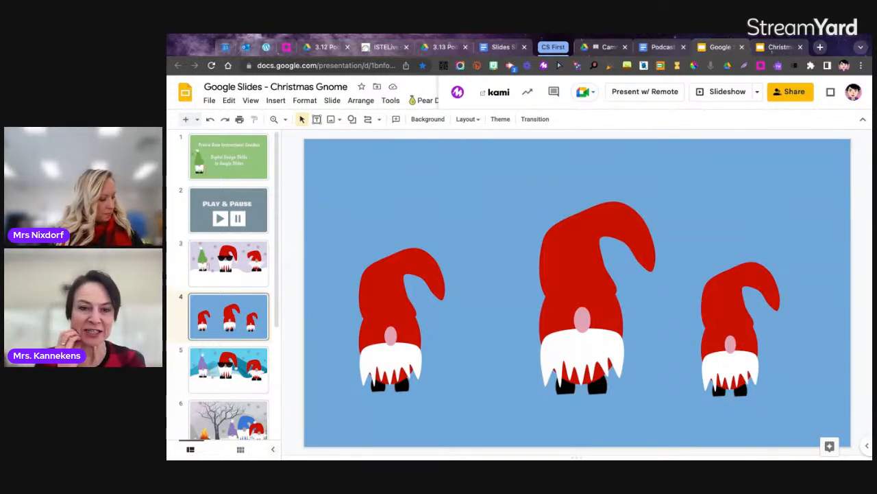
Step: Select all parts of the left gnome and scale them up together to about the middle gnome's size
left_click(350, 251)
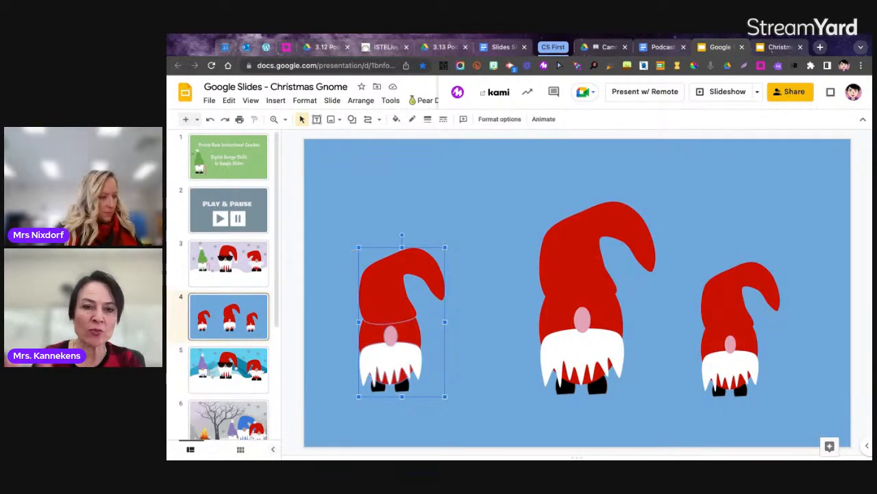
left_click(446, 409)
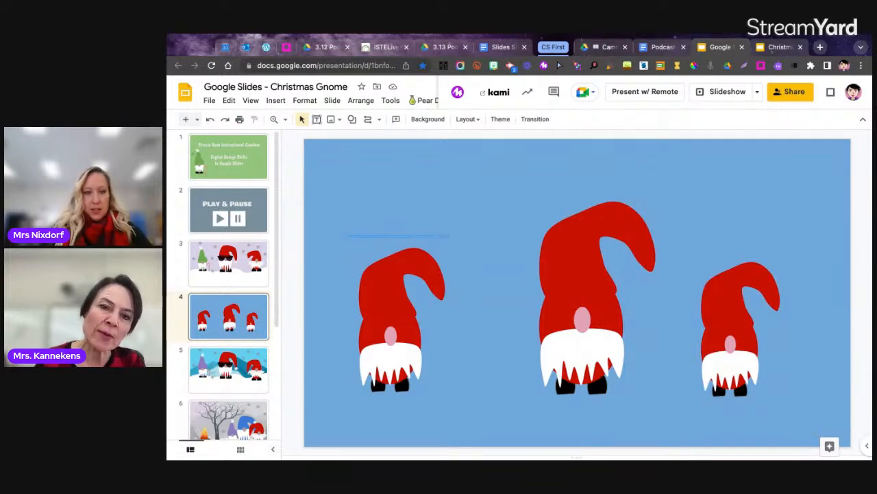
left_click_drag(451, 246, 451, 406)
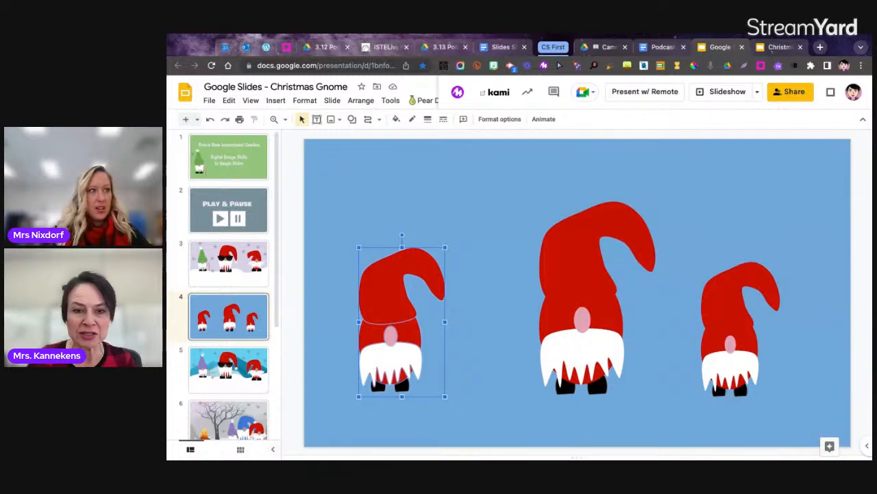
key("ctrl+alt+k")
key("ctrl+alt+k")
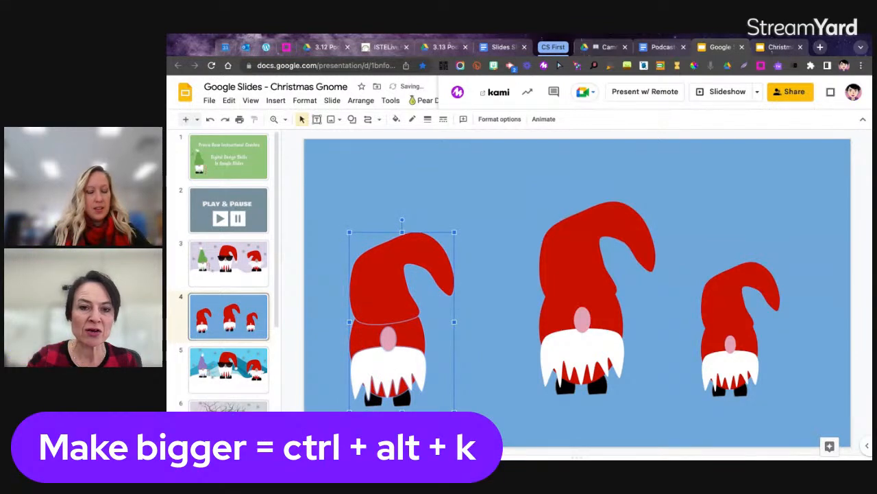
key("ctrl+alt+k")
key("ctrl+alt+k")
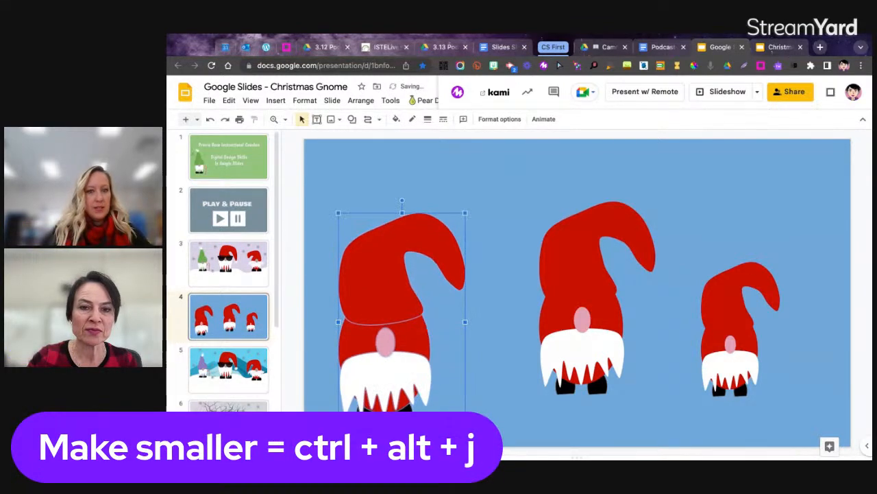
key("ctrl+alt+j")
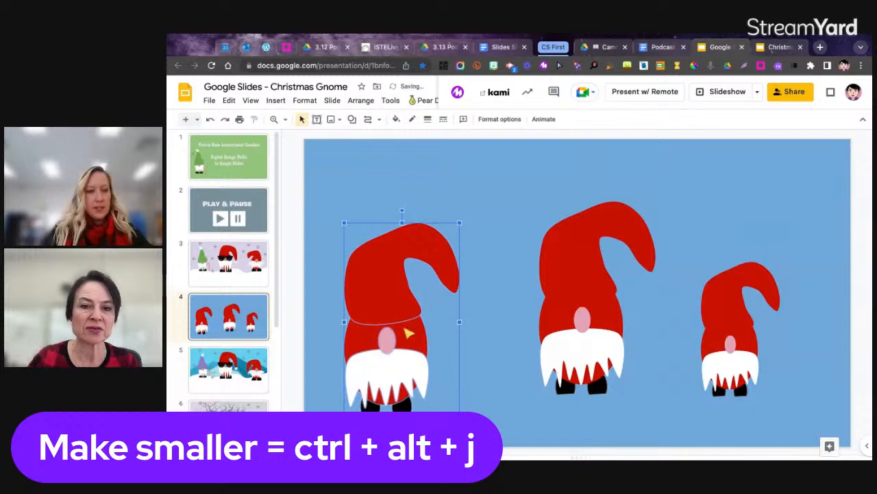
Step: Move the enlarged left gnome up and right until its feet line up with the middle gnome's, and deselect it
left_click_drag(406, 331, 413, 321)
key("Right")
key("Up")
key("Up")
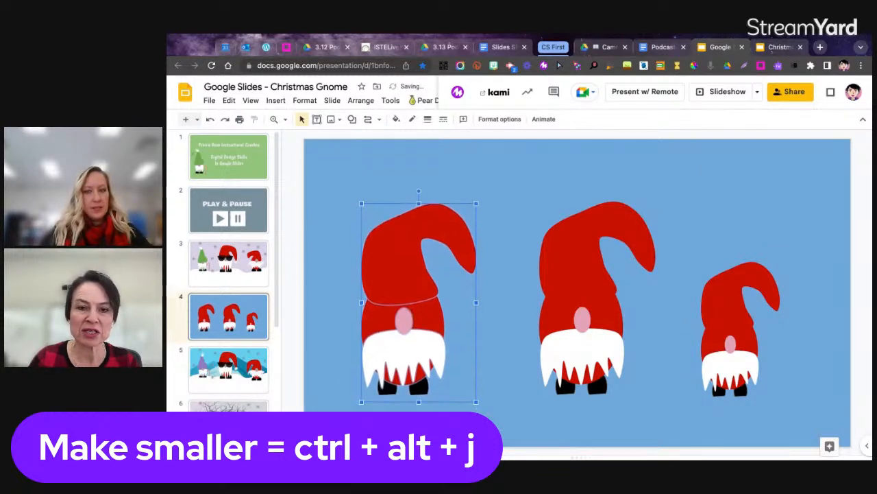
left_click(514, 335)
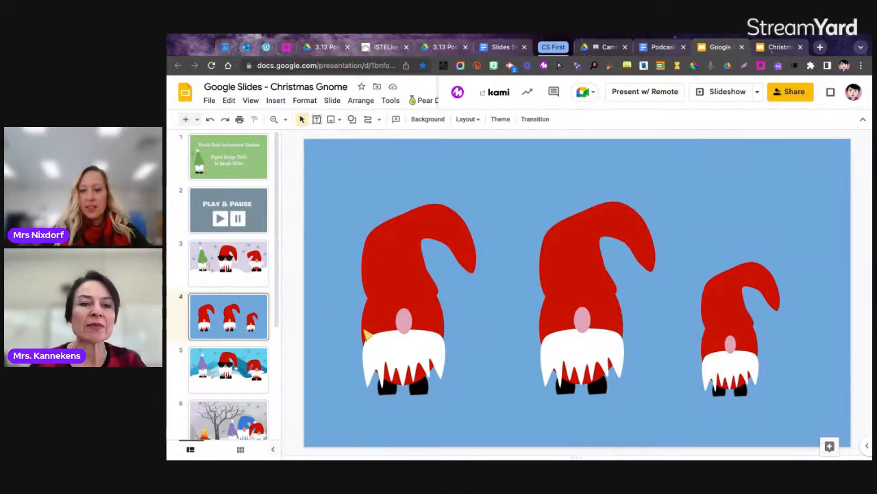
Step: Fill the left gnome's oval body with a medium-dark green
left_click(371, 325)
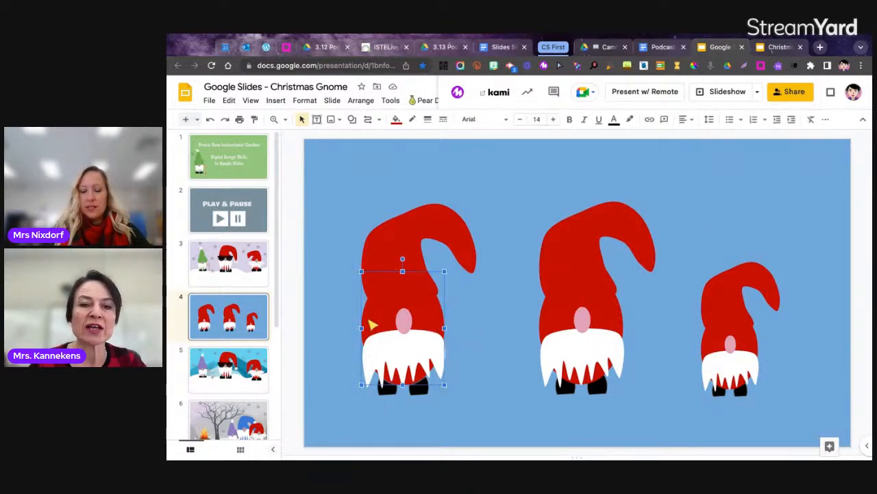
left_click(480, 345)
left_click(370, 333)
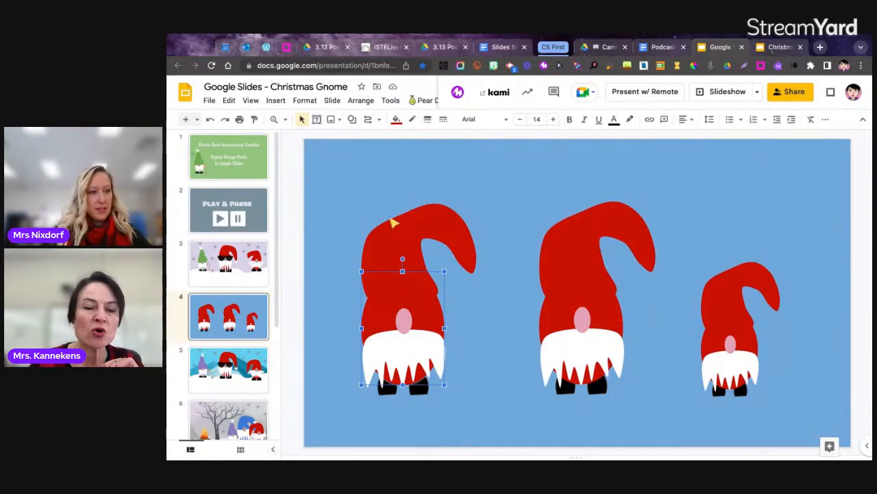
left_click(396, 119)
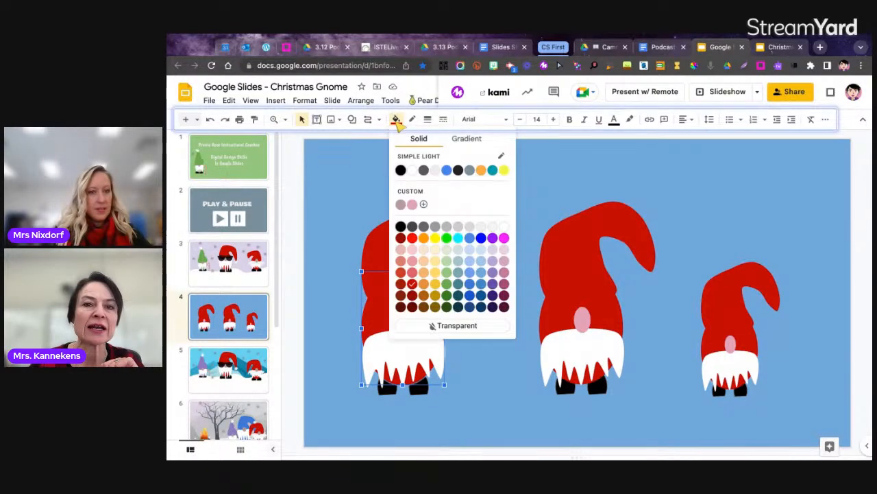
left_click(447, 288)
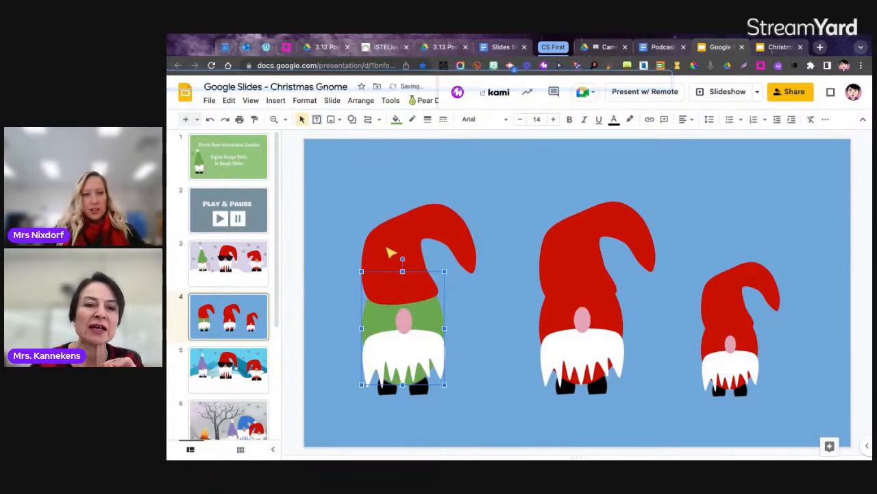
Step: Fill the left gnome's hat with the same medium-dark green as its body and deselect it
left_click(389, 250)
left_click(394, 120)
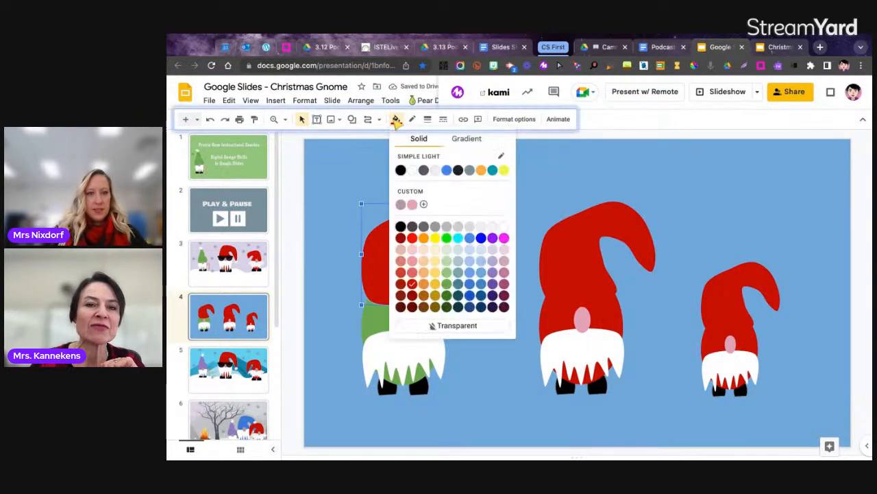
left_click(447, 274)
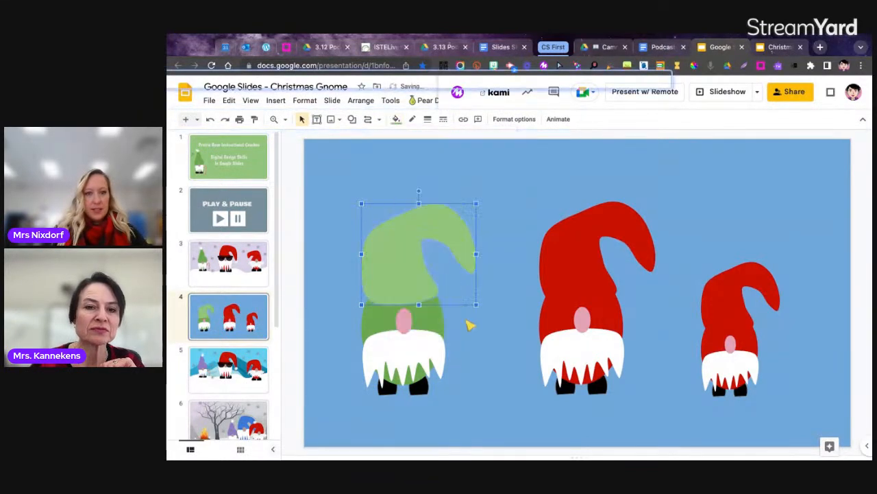
left_click(396, 119)
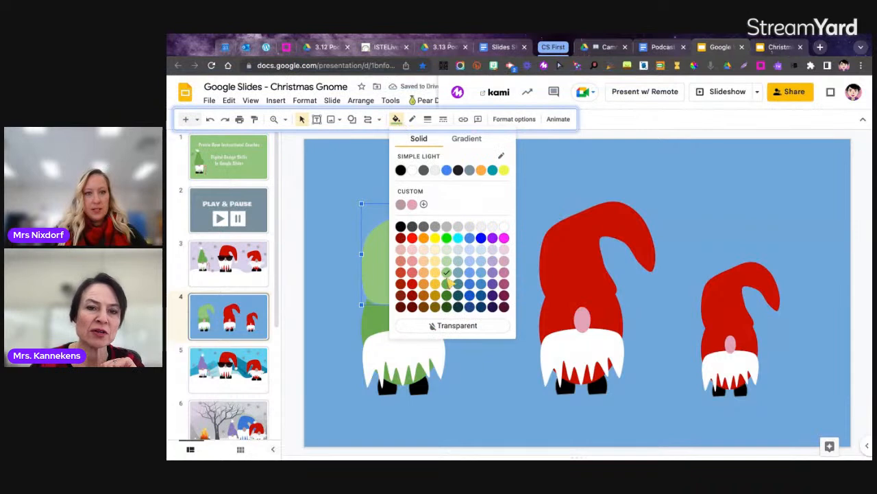
left_click(447, 284)
left_click(480, 326)
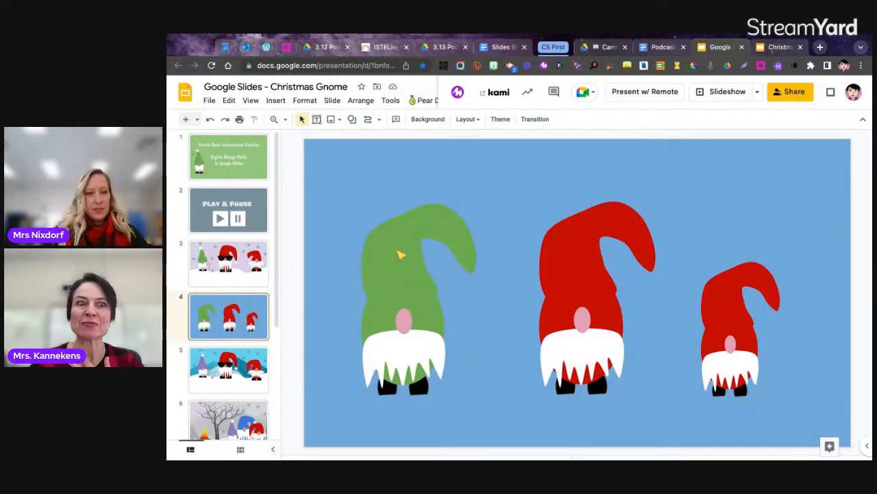
Step: Edit the green hat's curve points, moving the upper outline points toward the hat's left side to start straightening it
left_click(394, 253)
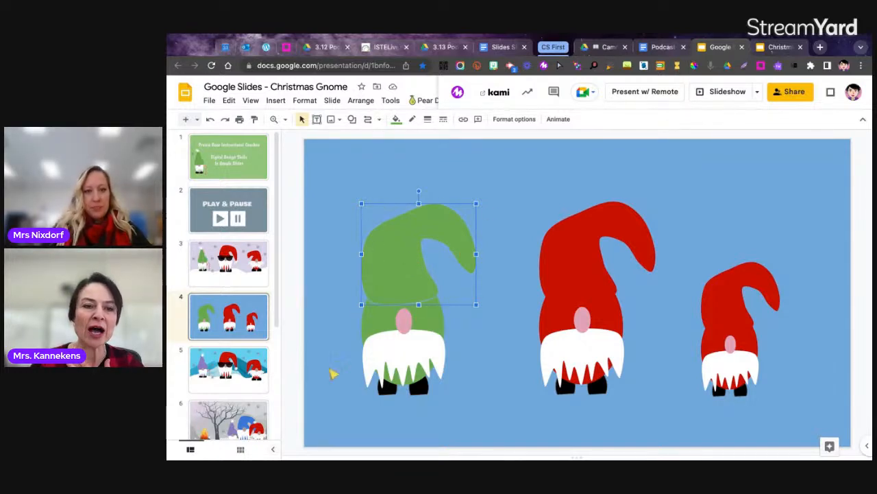
left_click(274, 451)
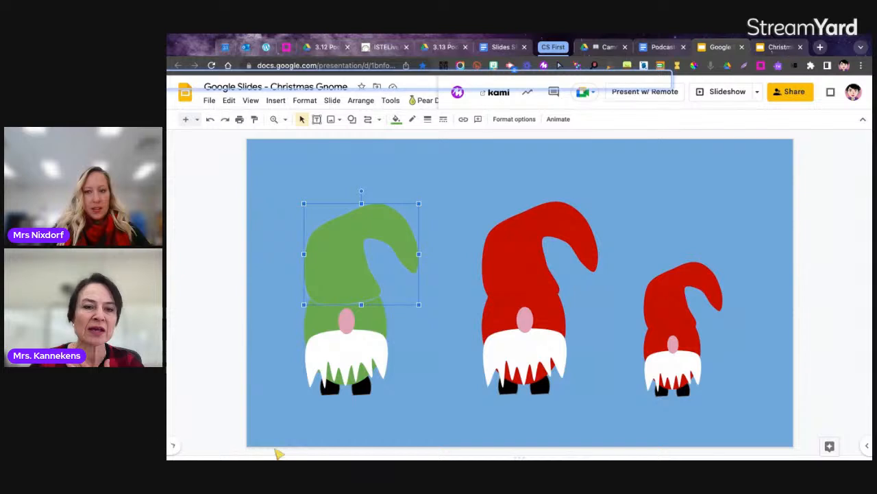
double_click(345, 274)
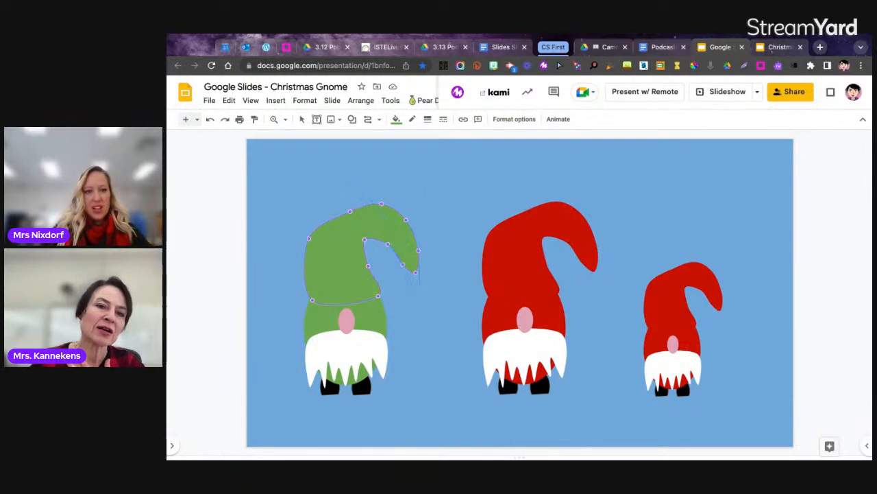
left_click_drag(415, 272, 416, 270)
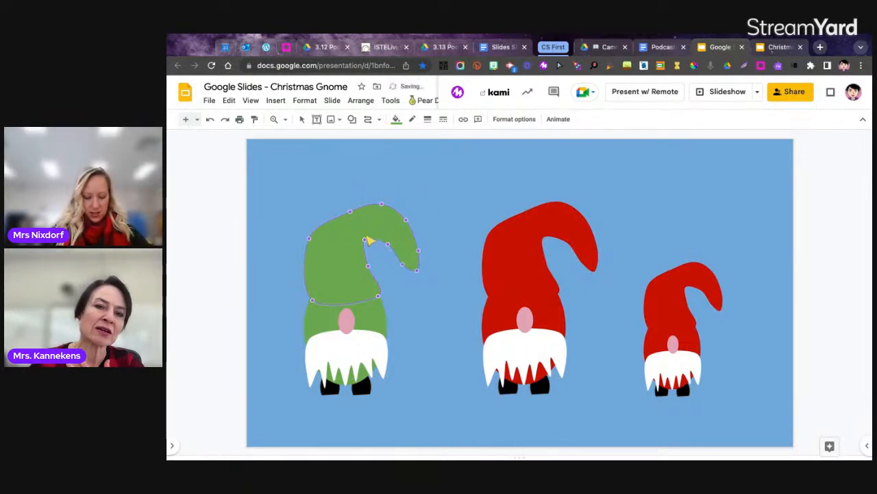
left_click_drag(364, 239, 350, 209)
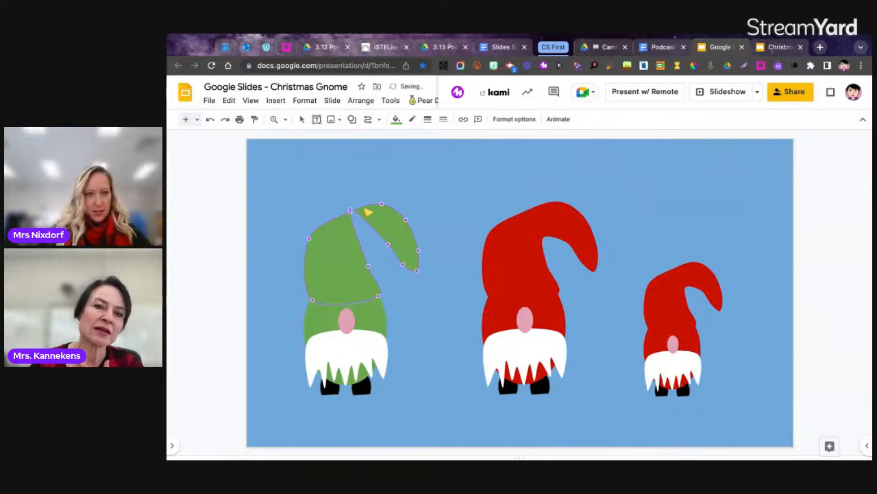
left_click(210, 119)
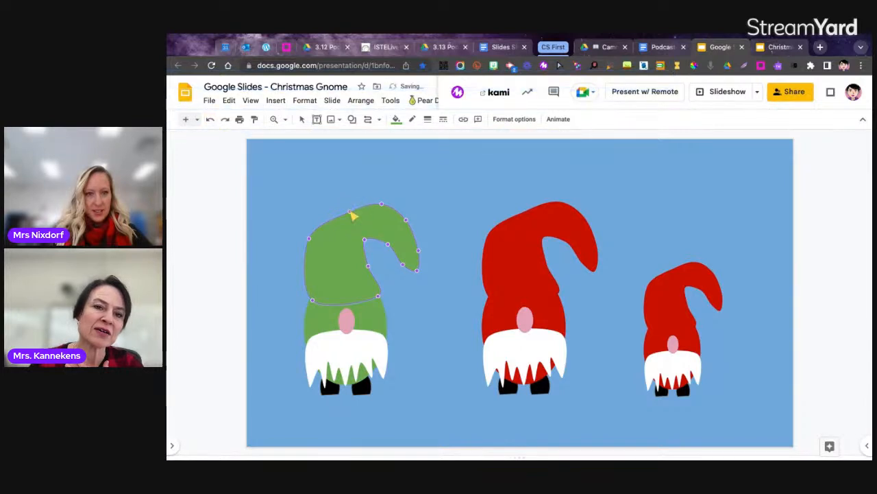
left_click_drag(350, 213, 318, 220)
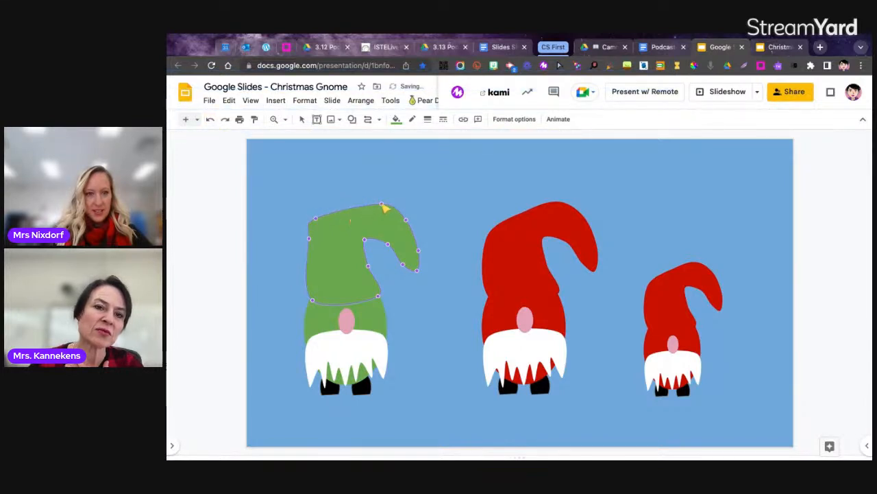
left_click_drag(382, 203, 383, 210)
left_click(406, 220)
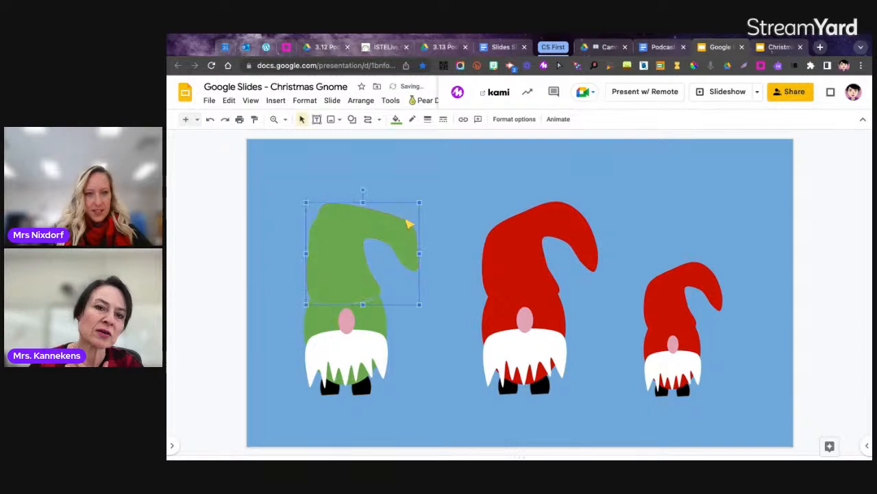
Step: Move the remaining outer curve points of the green hat up and left to form a taller peak
double_click(407, 231)
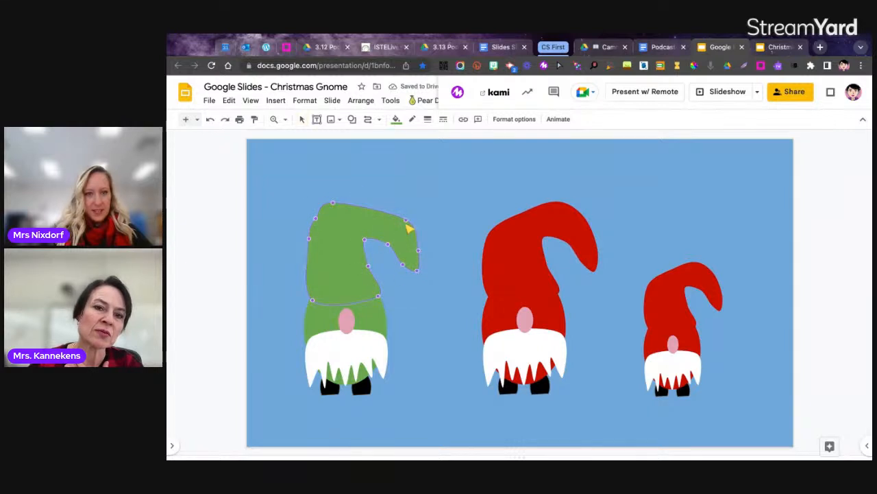
left_click(409, 223)
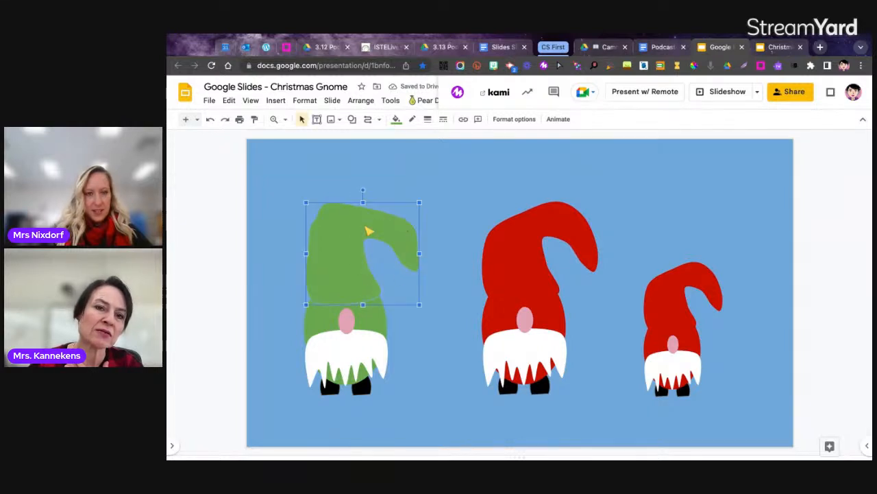
double_click(406, 222)
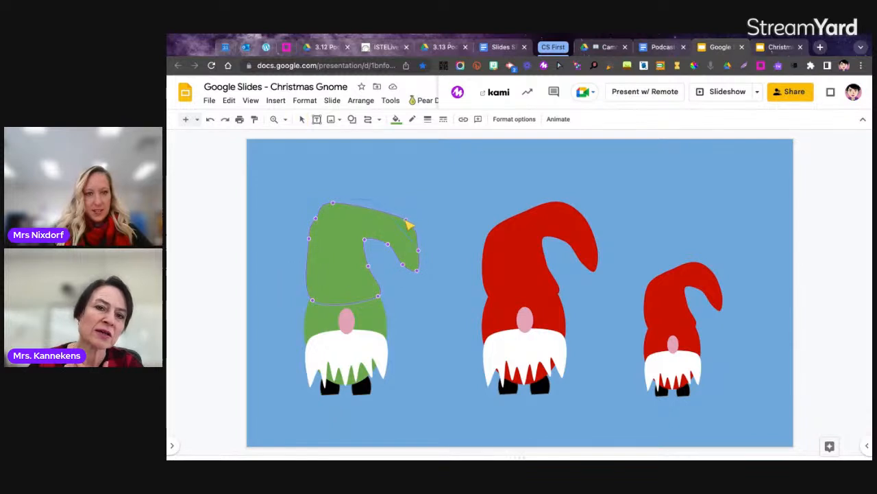
left_click_drag(407, 223, 359, 193)
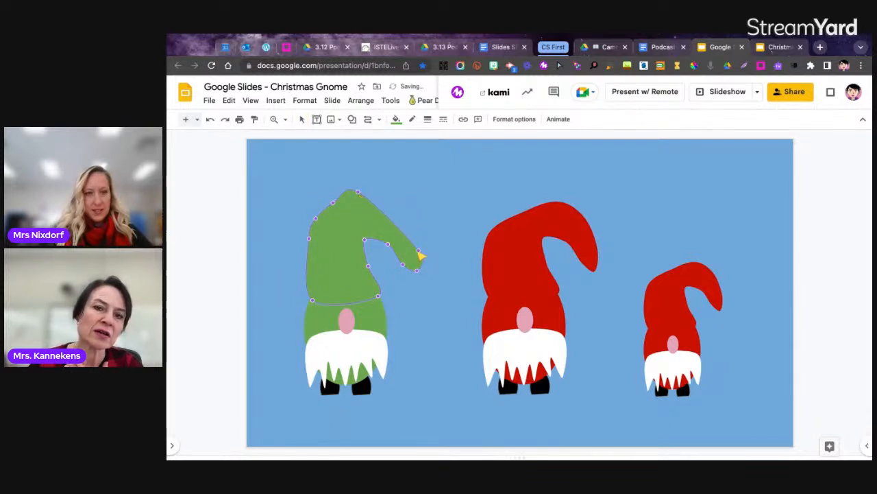
left_click(420, 255)
double_click(420, 256)
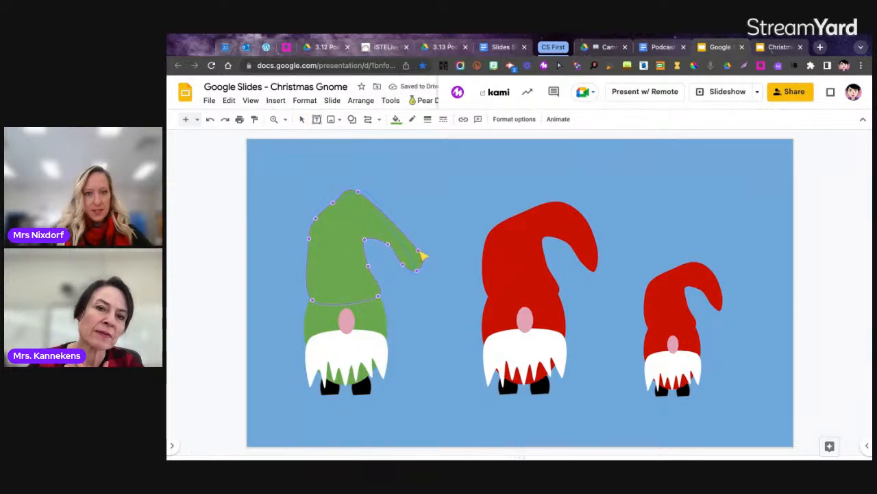
left_click_drag(419, 252, 367, 198)
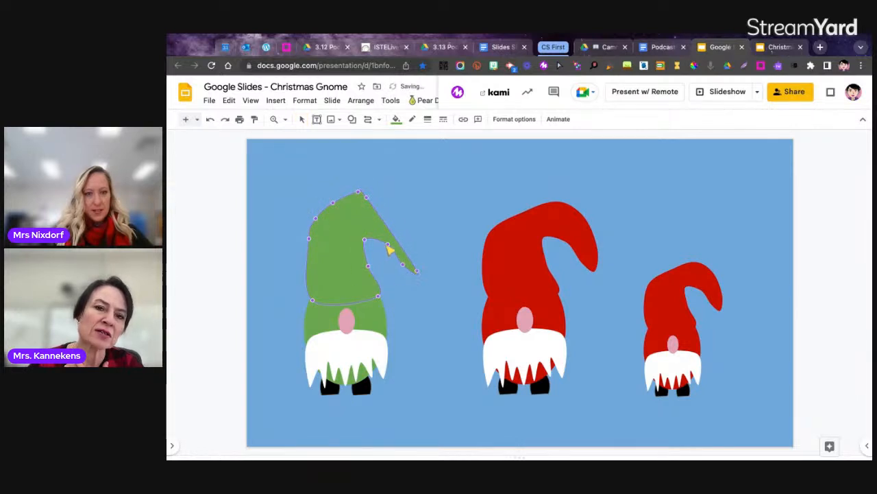
Step: Bring the green hat's inner curve points in line with its upright edge, remove the drooping tip and finish point editing
left_click_drag(388, 245, 420, 275)
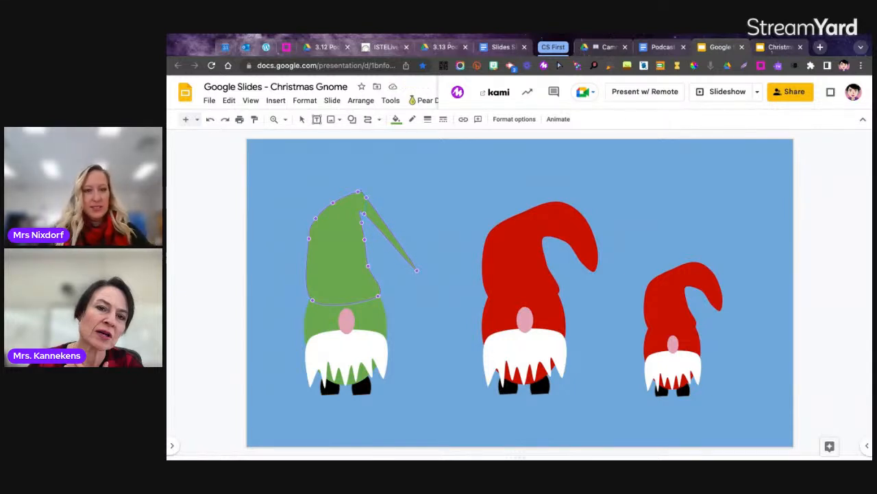
key("Delete")
left_click(385, 233)
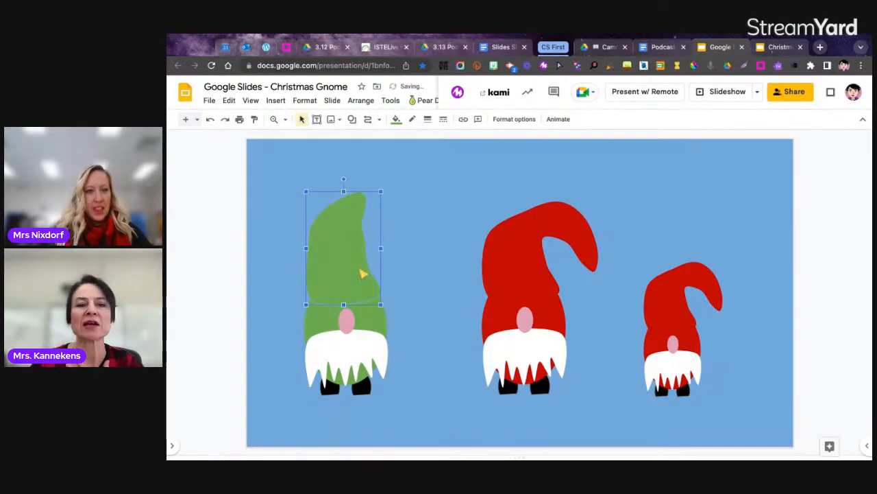
Step: Edit the small gnome's hat points to slim the bend and pull the drooping tip up into a short curl
left_click(662, 296)
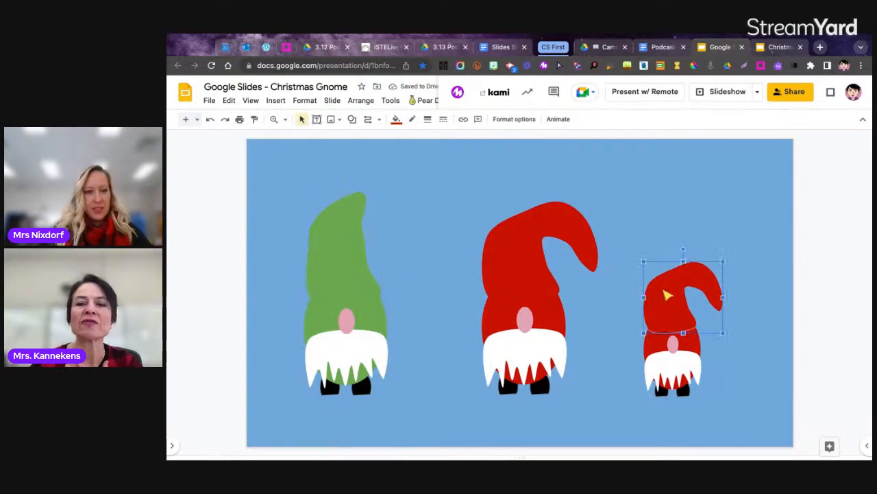
double_click(704, 293)
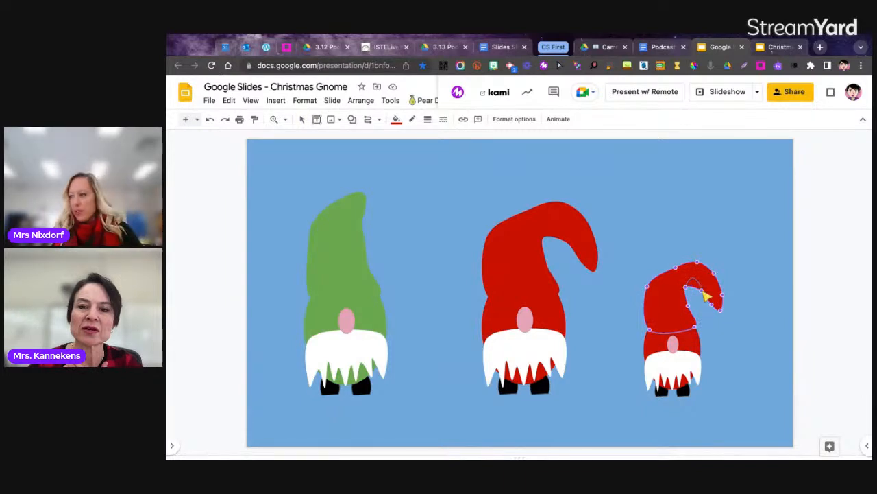
mouse_move(704, 294)
left_mouse_down()
mouse_move(715, 308)
mouse_move(709, 286)
left_mouse_up()
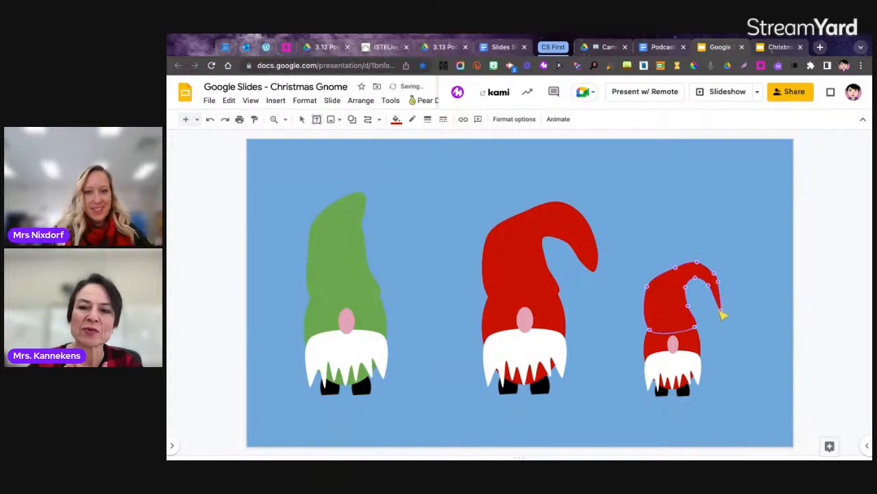
key("super+z")
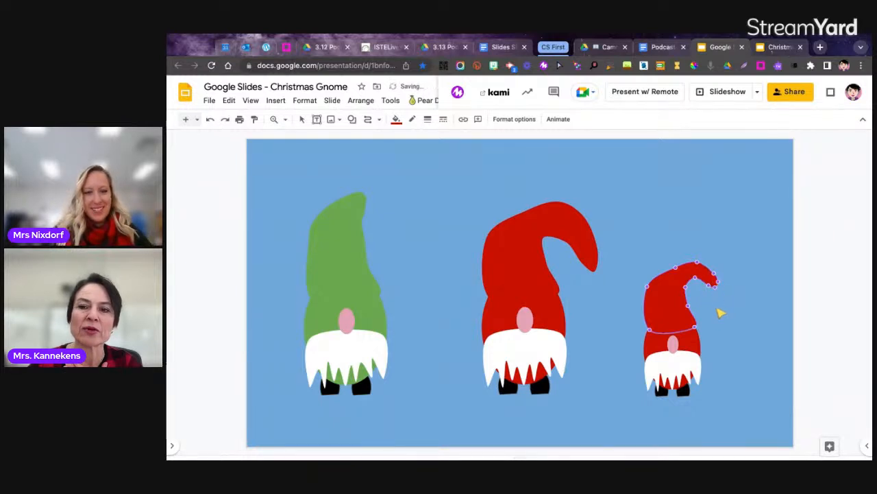
Step: Fill the small gnome's hat and oval body with the same medium-dark purple and deselect them
left_click(676, 308)
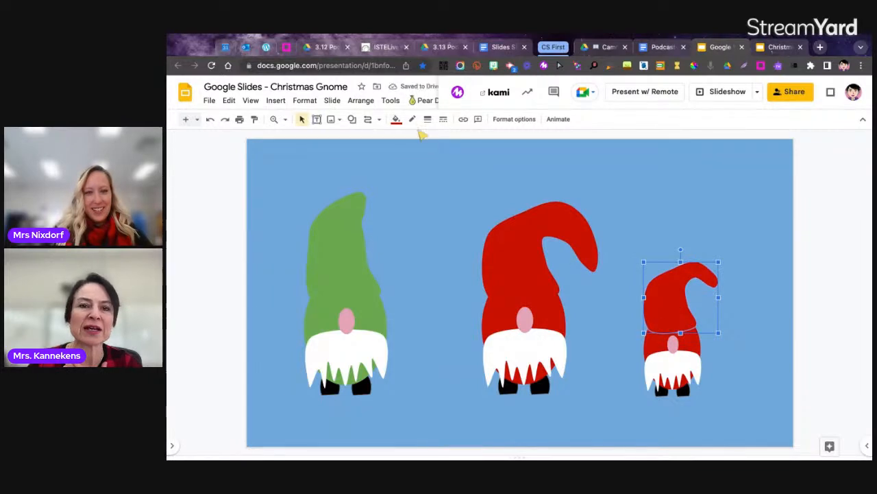
left_click(397, 118)
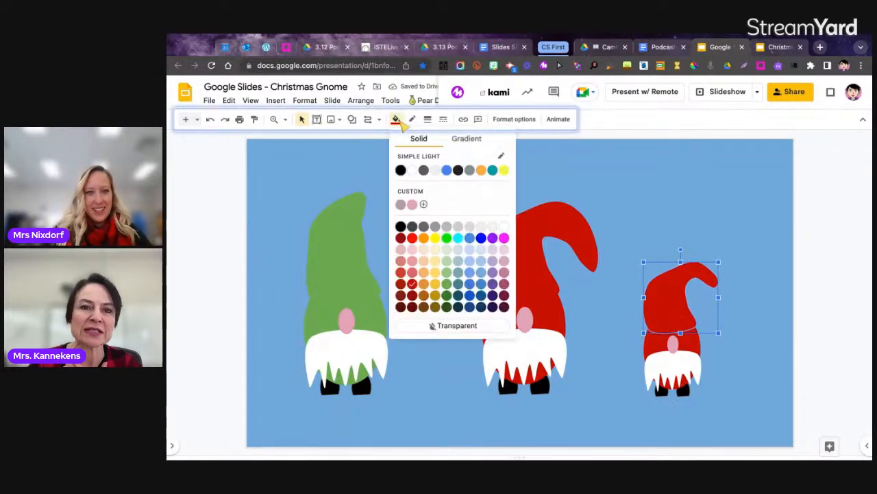
left_click(493, 284)
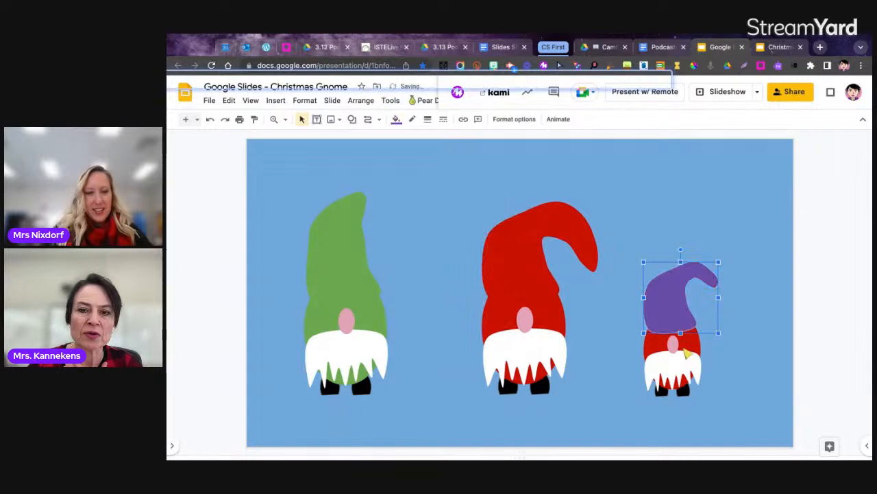
left_click(685, 352)
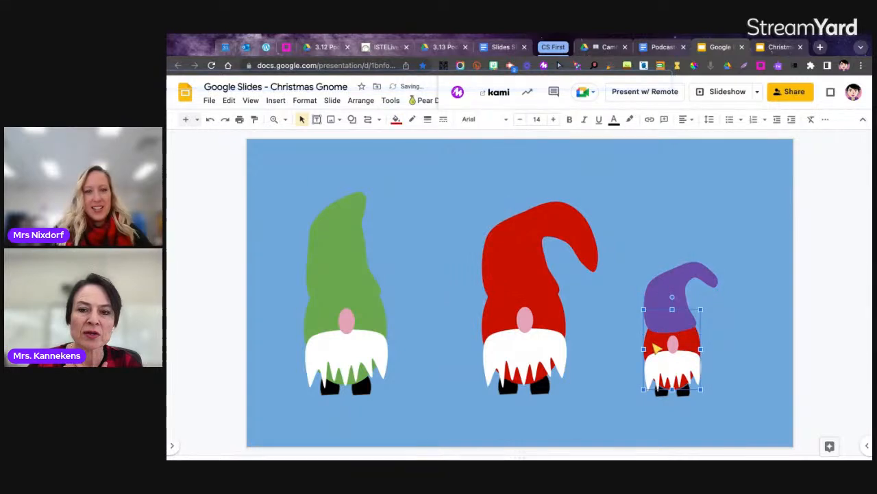
left_click(396, 118)
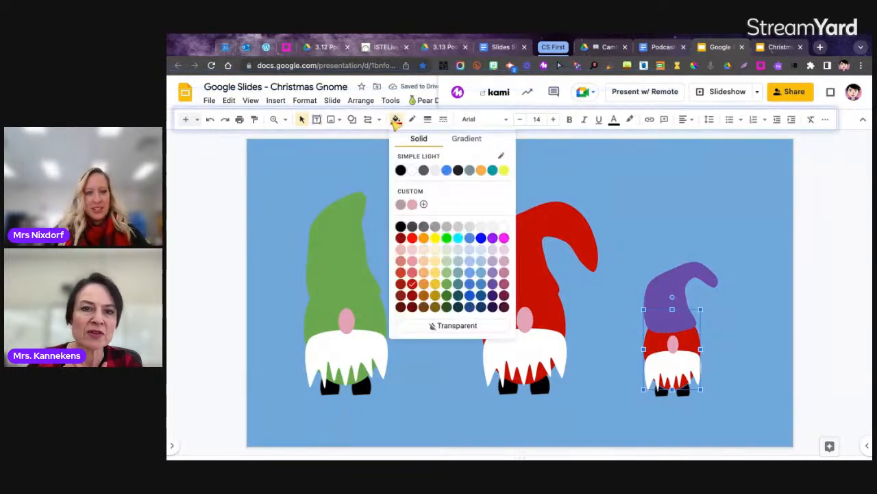
left_click(493, 284)
left_click(751, 345)
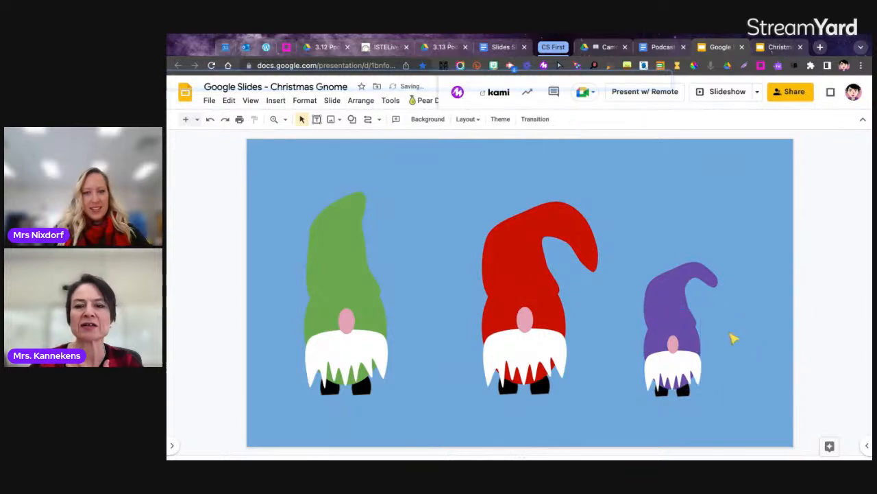
Step: Flip the small gnome's purple hat horizontally and move it left until it sits on the body again
left_click(702, 279)
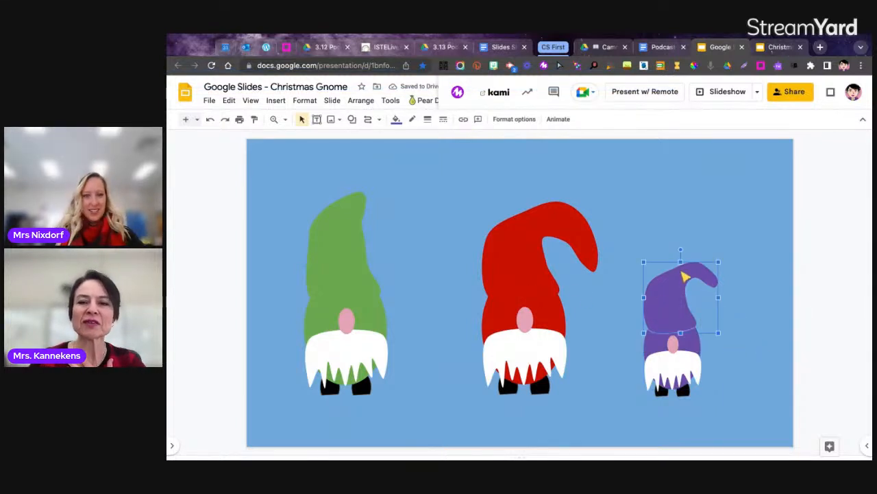
right_click(682, 284)
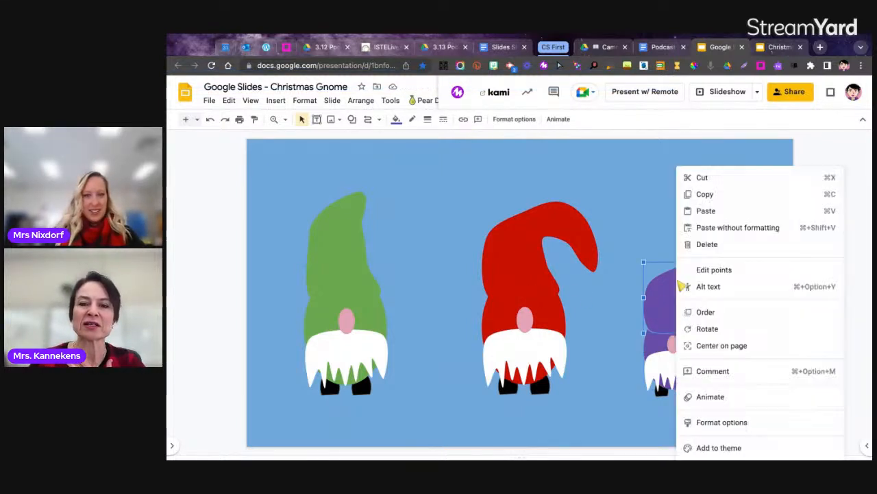
mouse_move(709, 331)
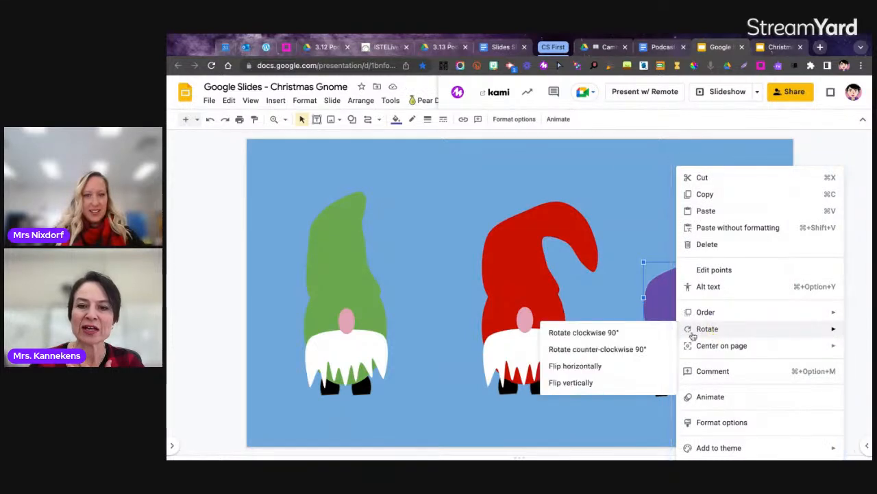
left_click(576, 366)
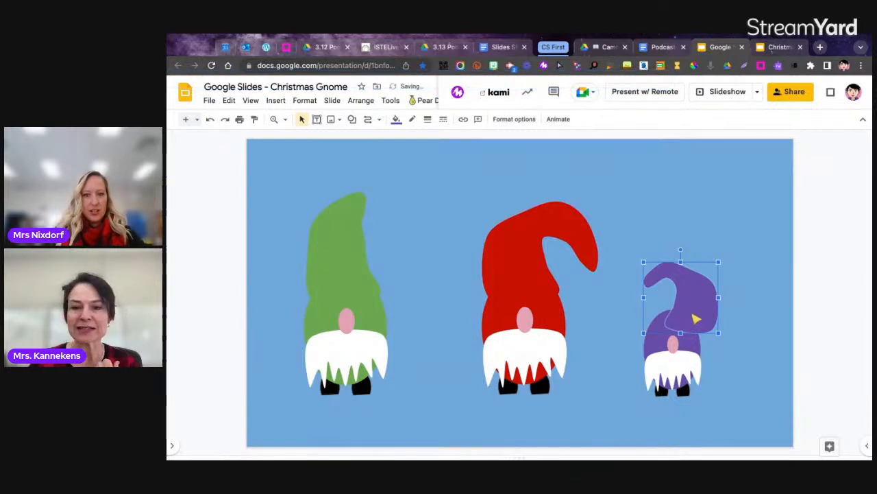
left_click_drag(695, 318, 676, 317)
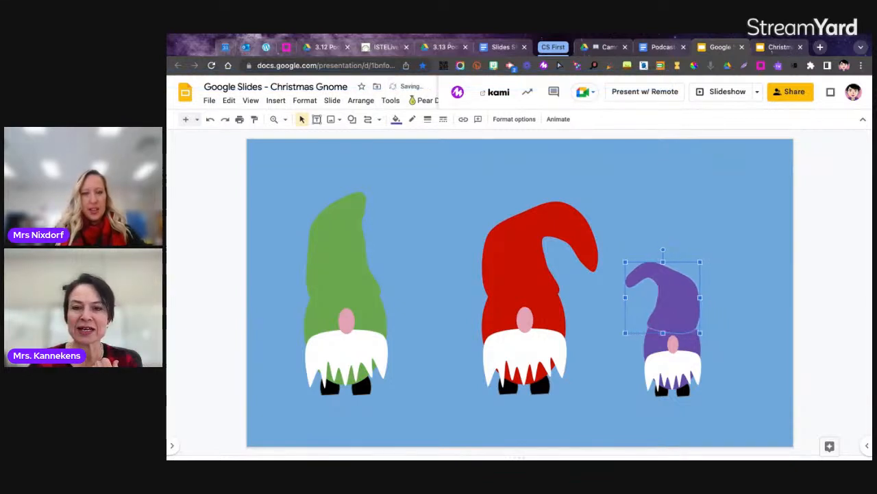
Step: Flip the small gnome's purple hat vertically and undo the flip
left_click(754, 321)
left_click(681, 307)
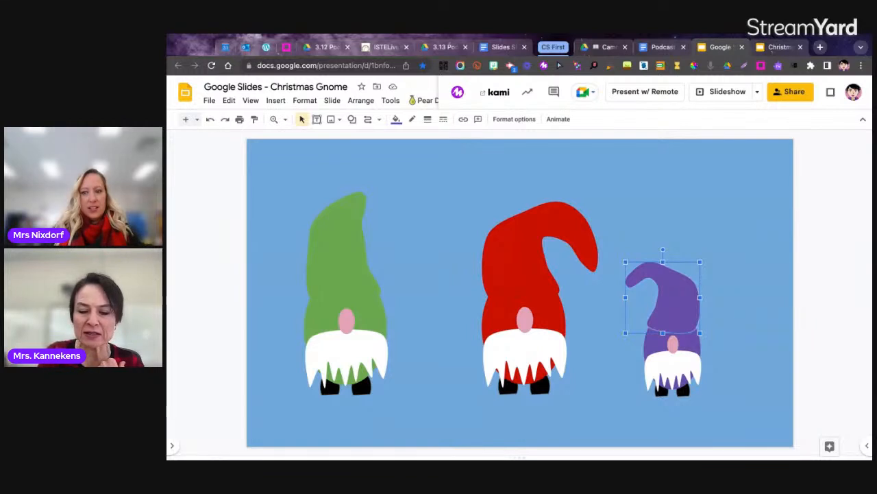
right_click(665, 302)
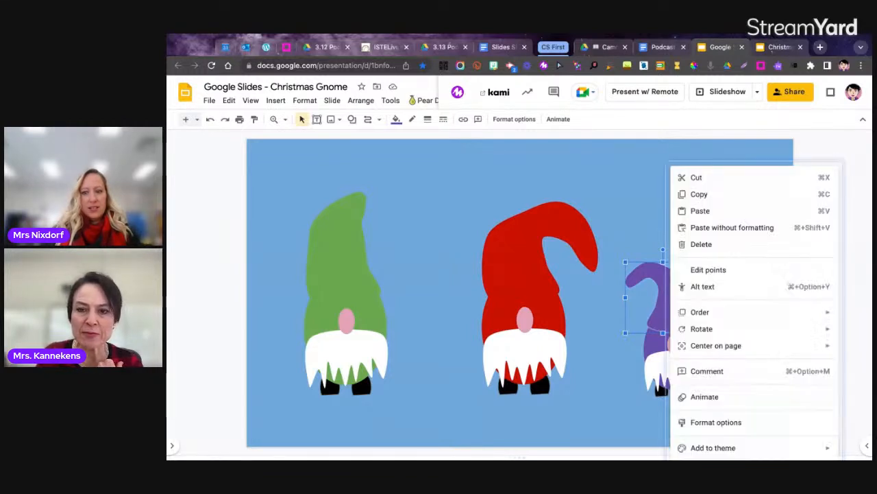
mouse_move(701, 331)
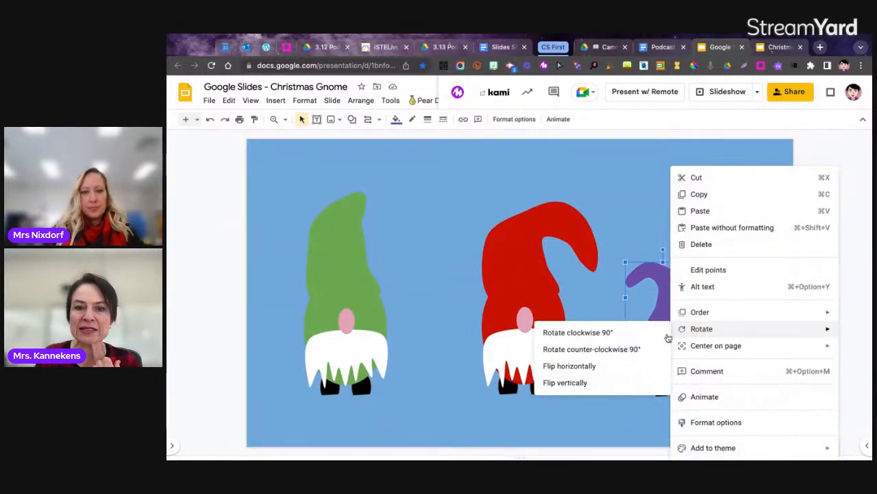
left_click(582, 388)
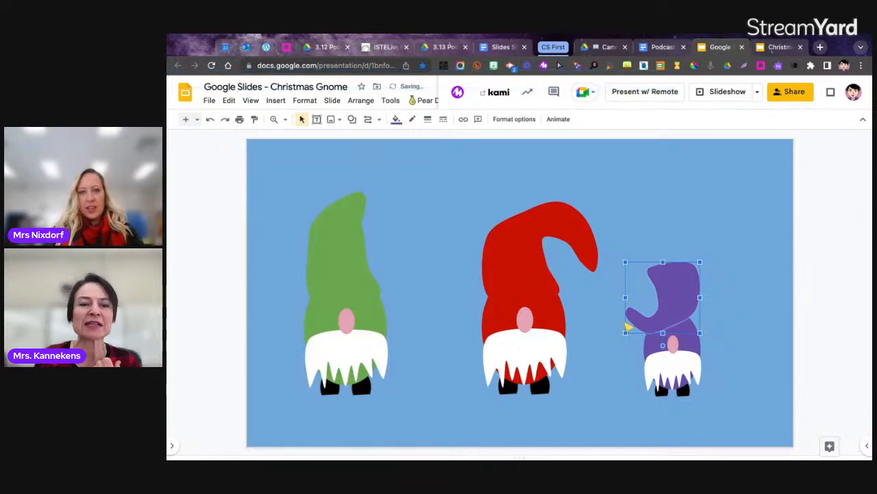
left_click(211, 120)
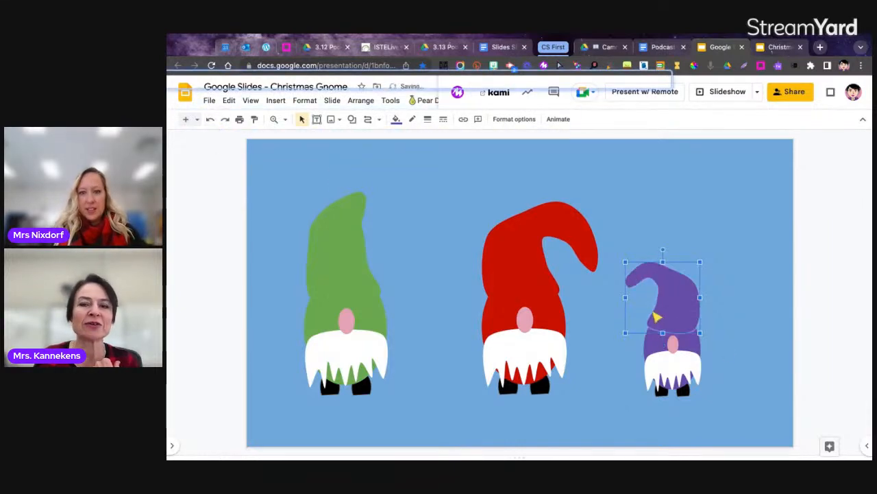
Step: Flip the small gnome's purple hat horizontally and flip it back the same way
right_click(677, 312)
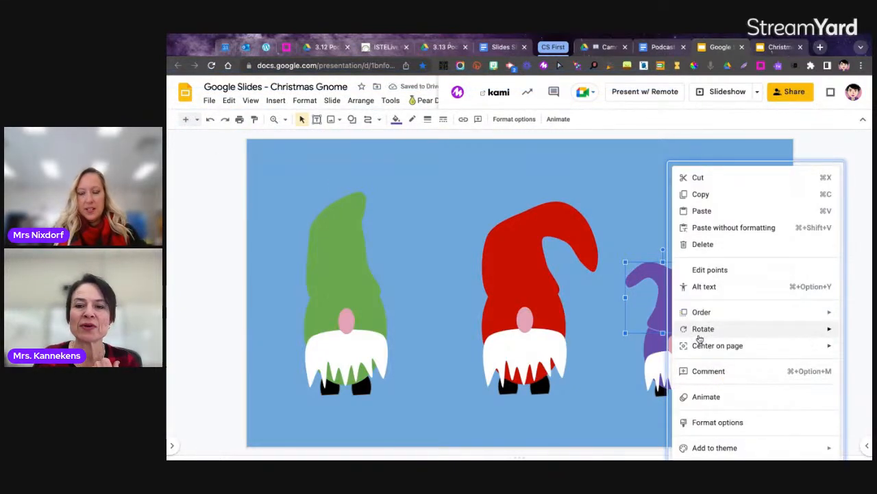
mouse_move(704, 329)
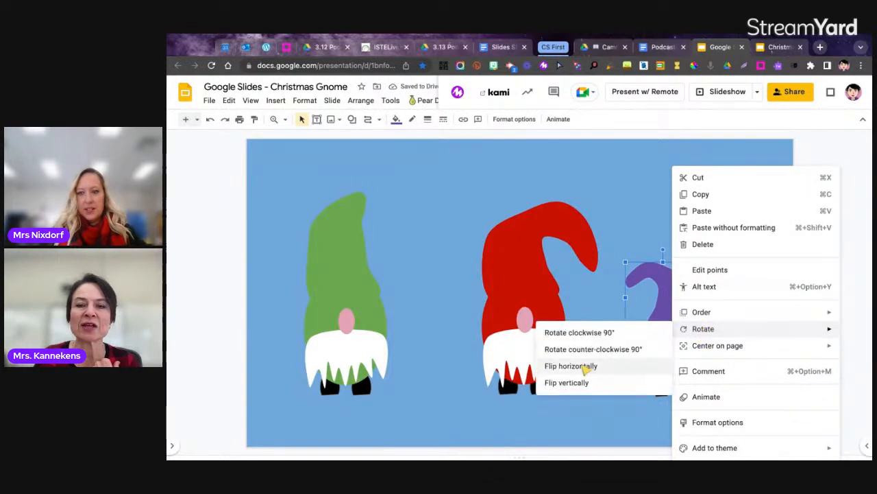
left_click(584, 364)
right_click(660, 314)
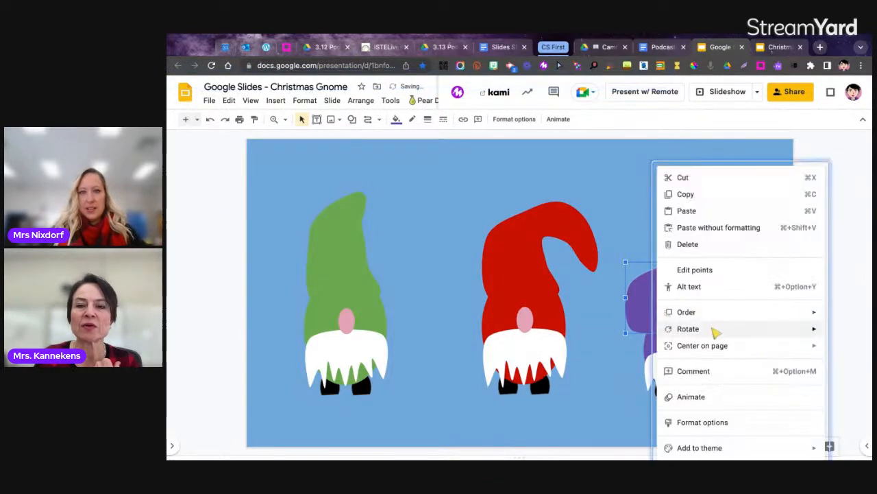
mouse_move(713, 331)
left_click(572, 366)
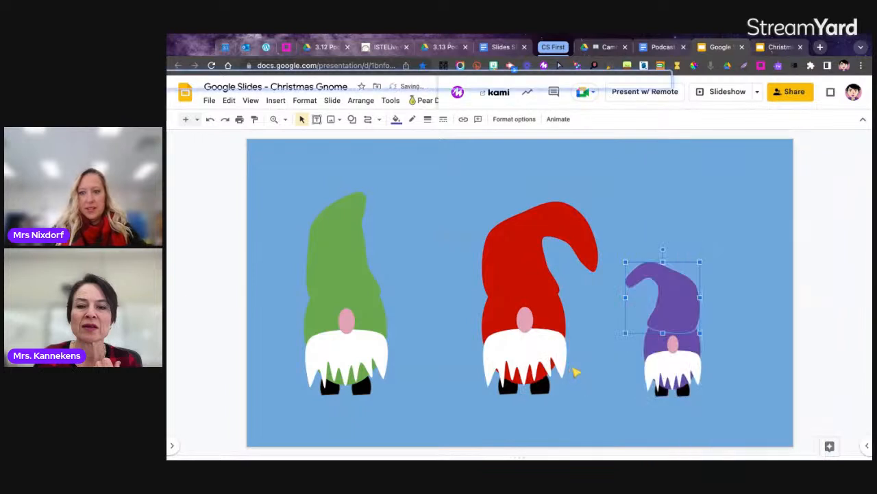
Step: Nudge the purple hat slightly right so its edges line up with the small gnome's body, and deselect it
left_click(598, 366)
left_click(696, 314)
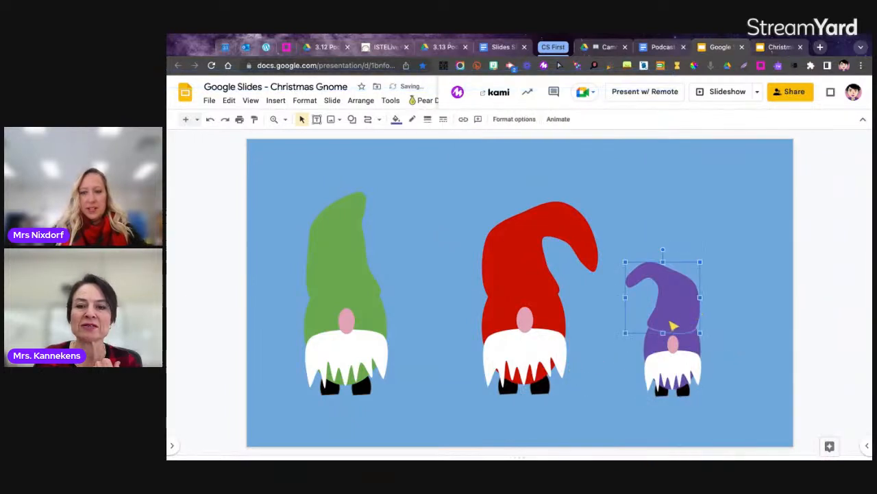
left_click(744, 307)
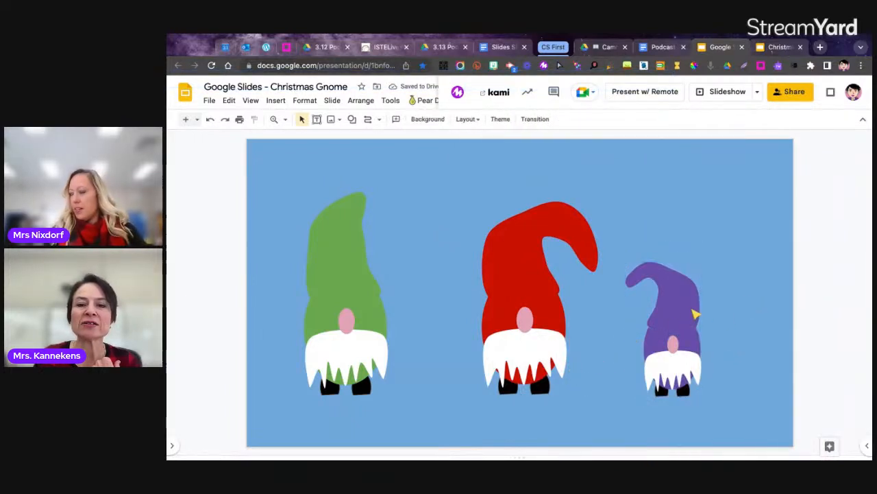
left_click(695, 313)
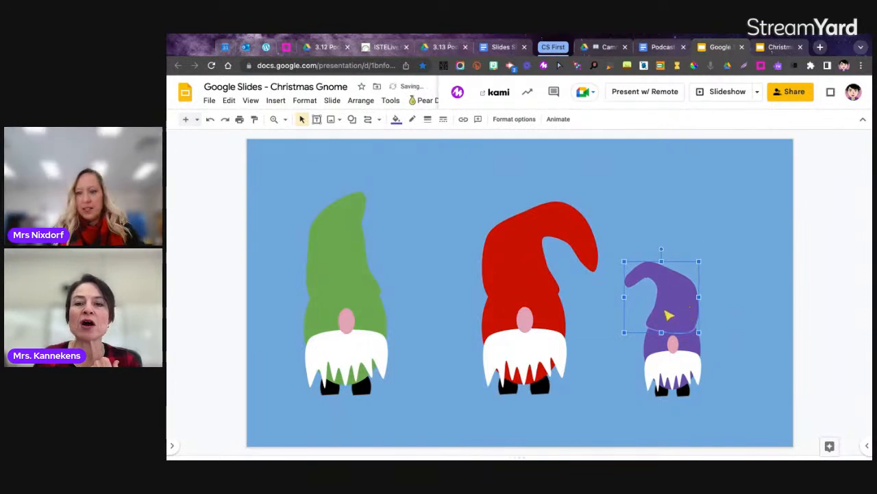
left_click_drag(668, 314, 675, 313)
left_click(609, 320)
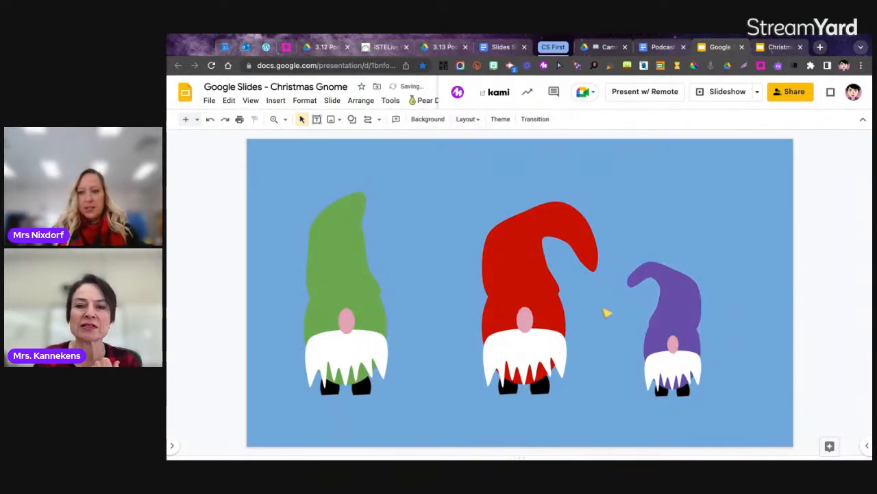
left_click(380, 119)
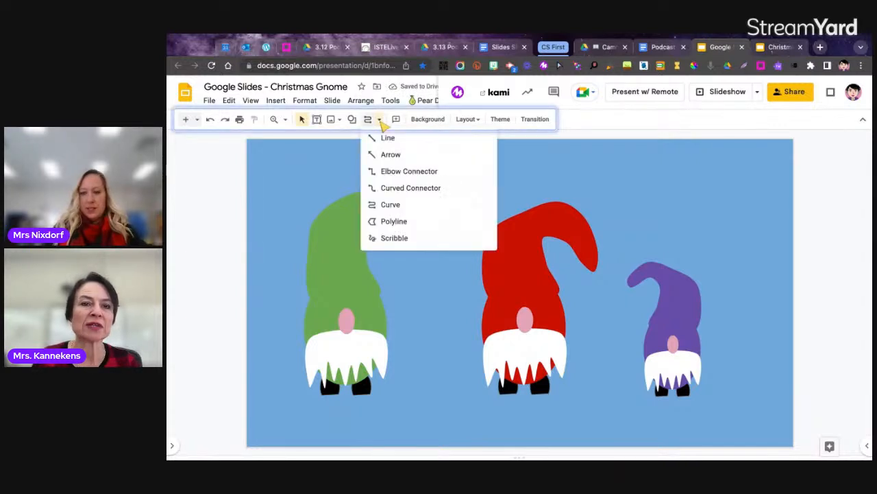
left_click(392, 205)
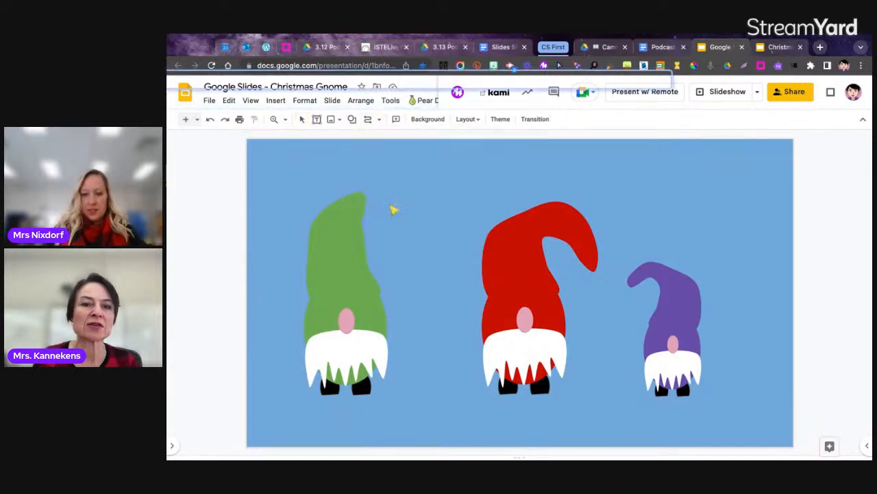
left_click(588, 271)
double_click(590, 287)
left_click(598, 294)
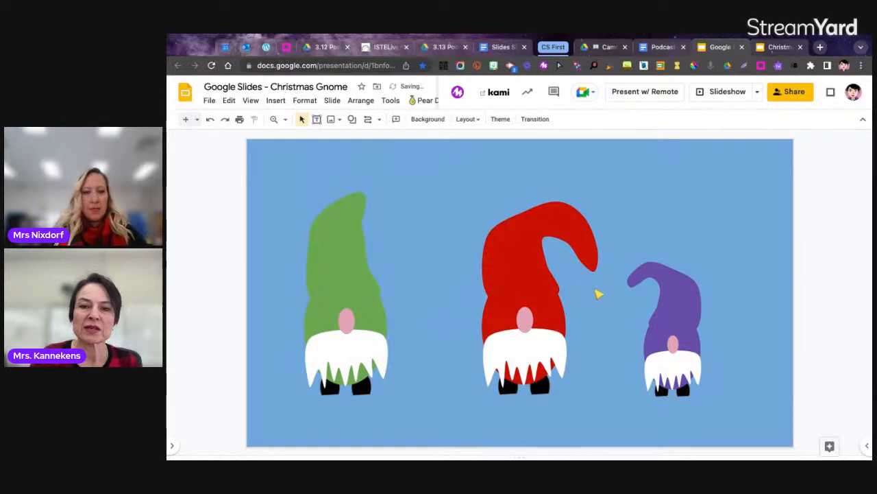
Step: Draw a small jagged tassel with the Curve tool at the red hat's drooping tip and nudge it onto the tip
left_click(379, 119)
left_click(391, 203)
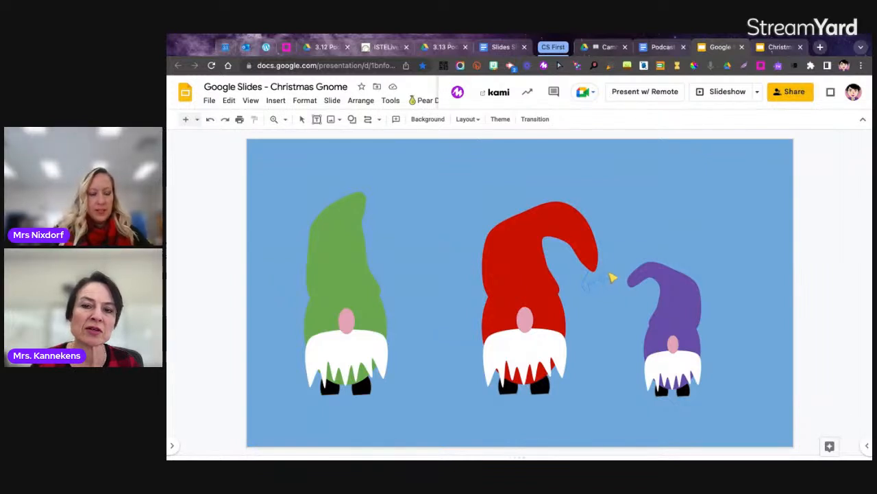
left_click(589, 271)
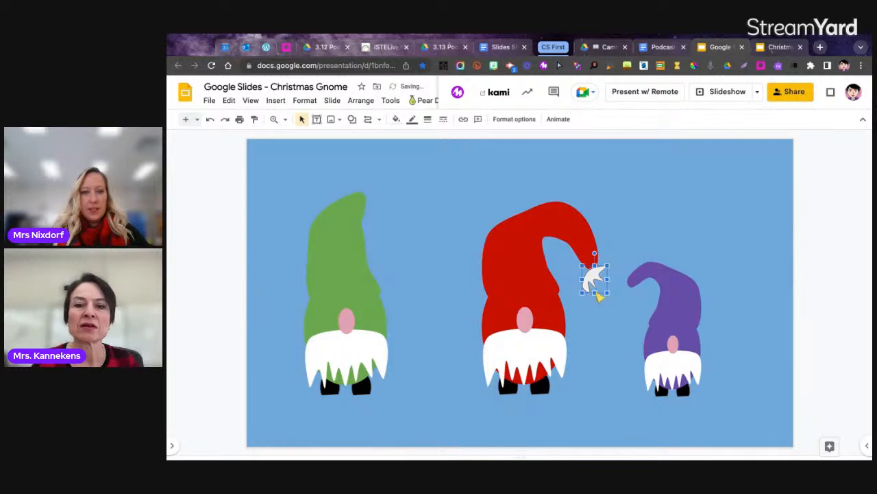
left_click_drag(593, 277, 595, 273)
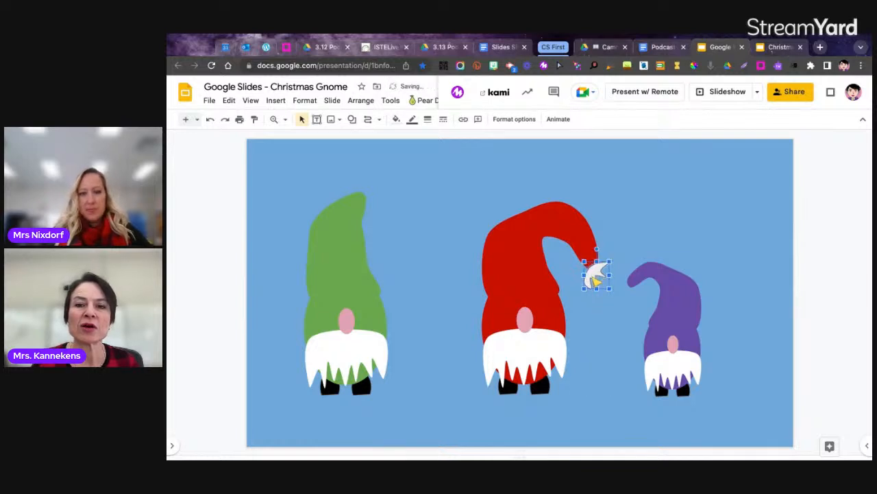
left_click(599, 297)
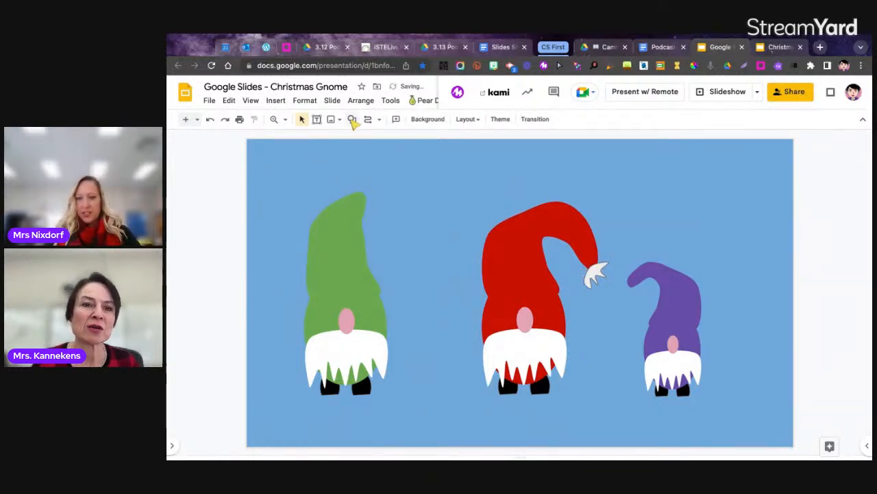
left_click(352, 120)
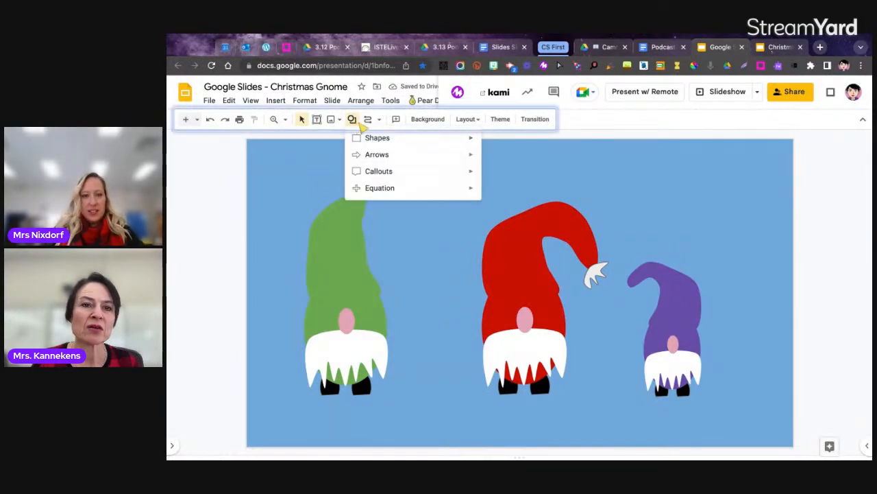
left_click(434, 250)
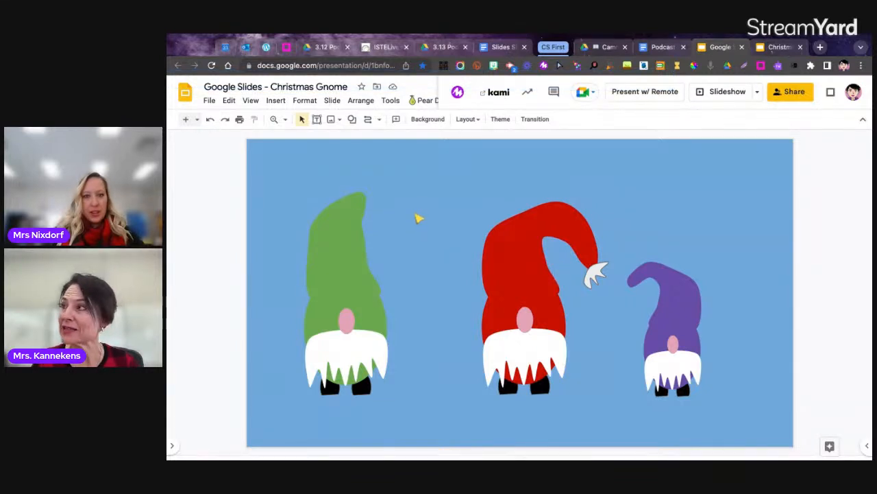
Step: Fill the red hat's tassel with white, make its outline transparent and deselect it
left_click(599, 274)
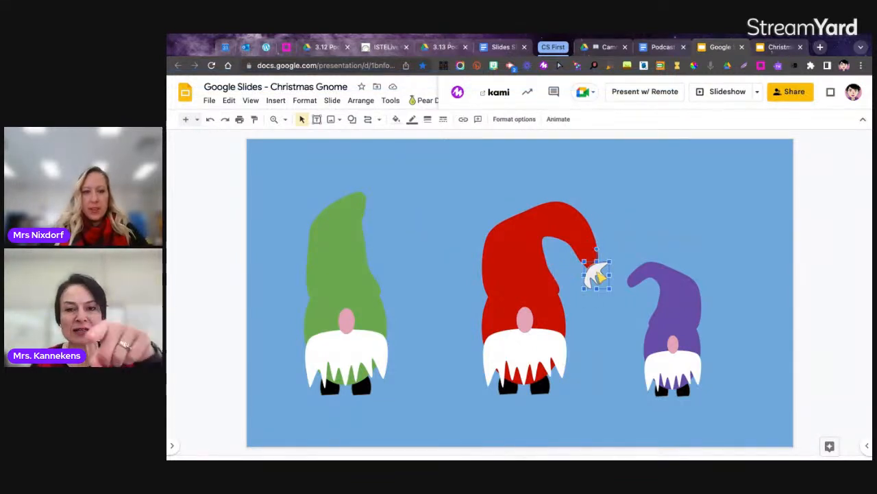
left_click(396, 120)
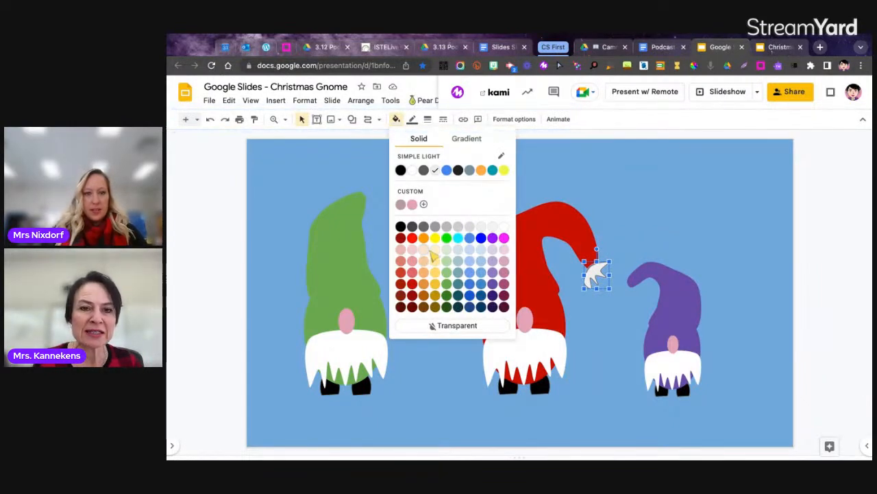
left_click(413, 171)
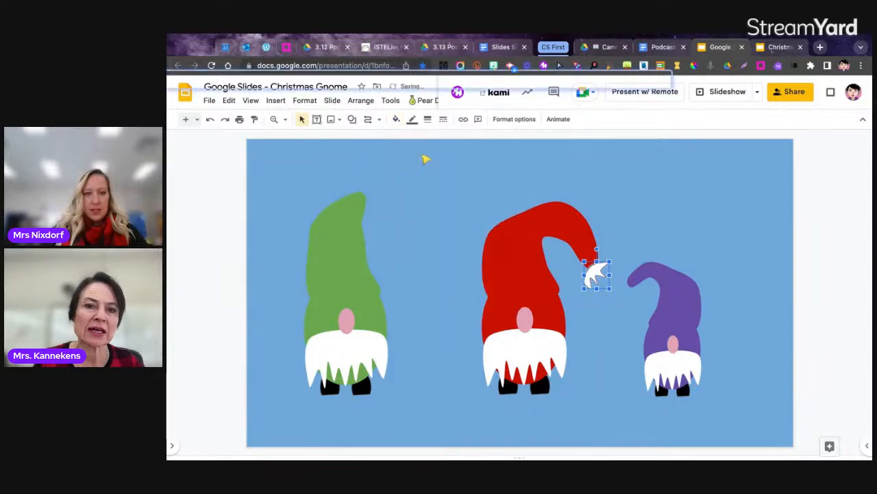
left_click(412, 120)
left_click(455, 308)
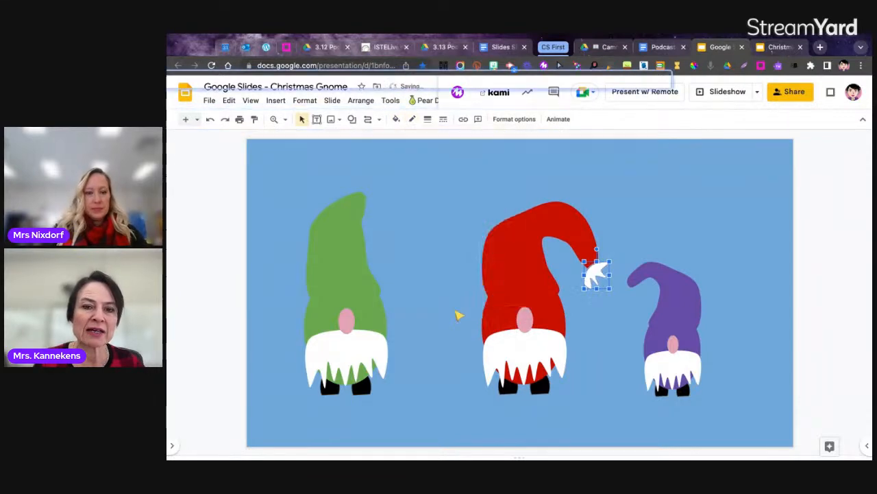
left_click(613, 323)
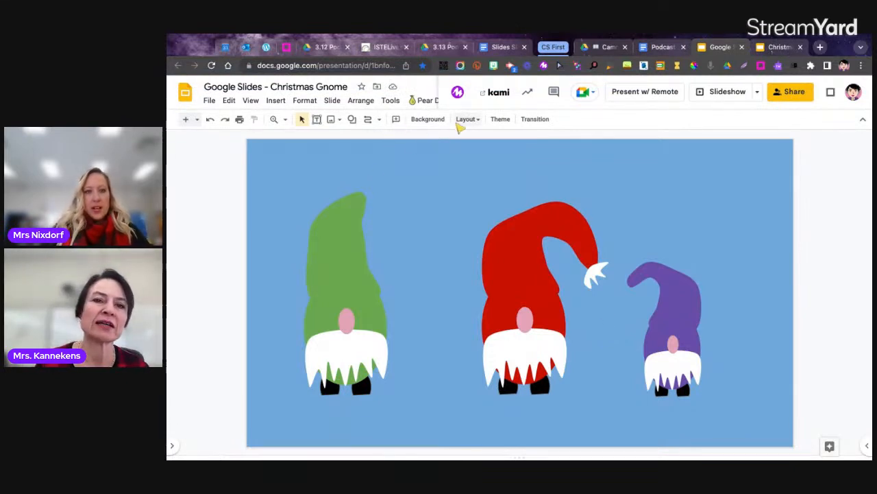
left_click(379, 120)
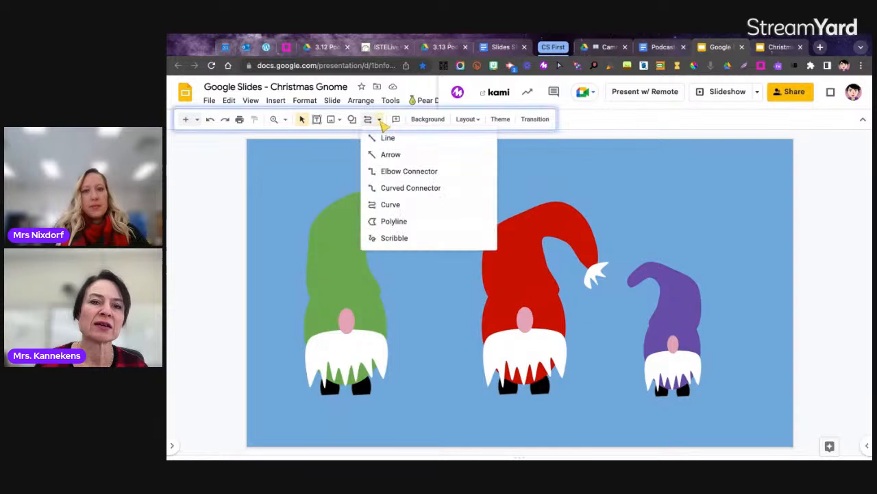
left_click(390, 205)
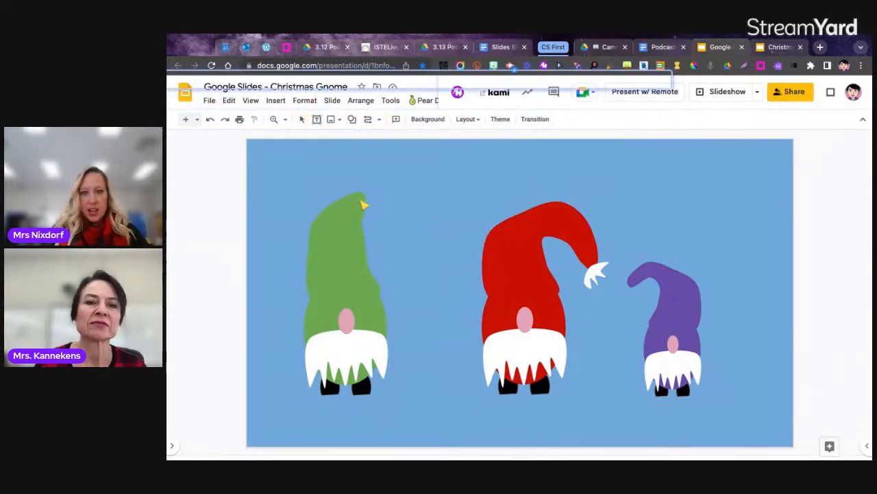
left_click(380, 120)
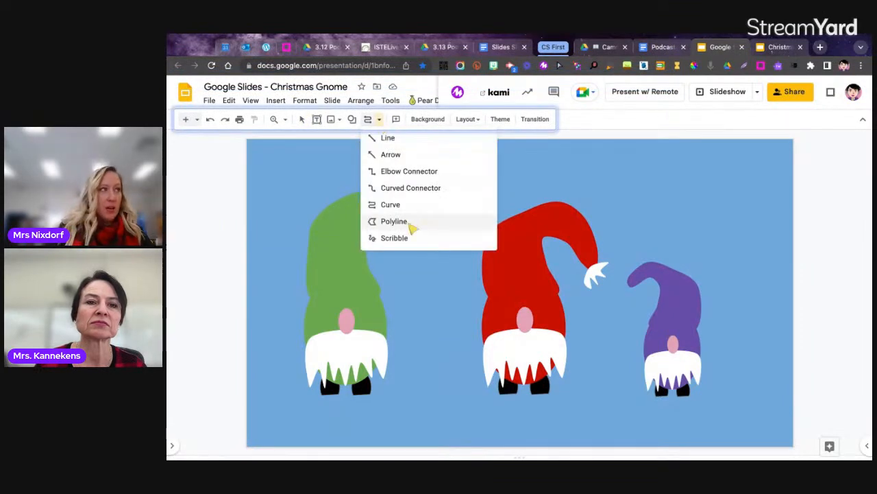
left_click(410, 221)
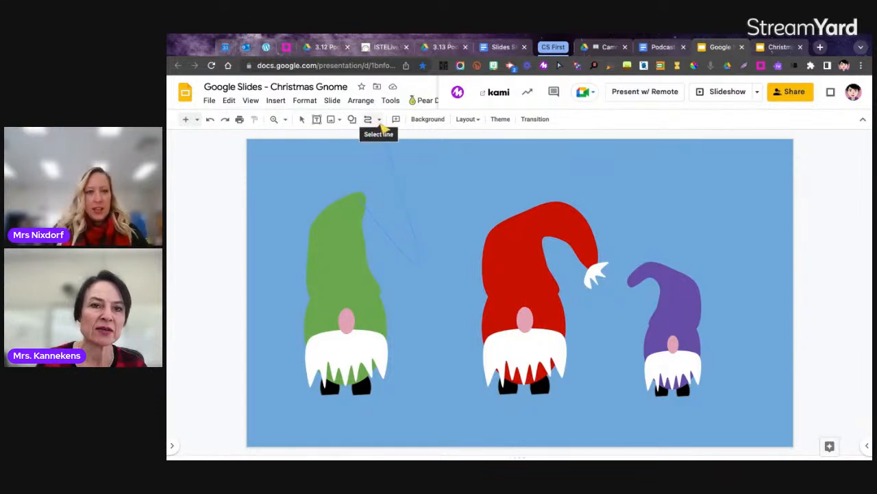
left_click(394, 171)
key("Delete")
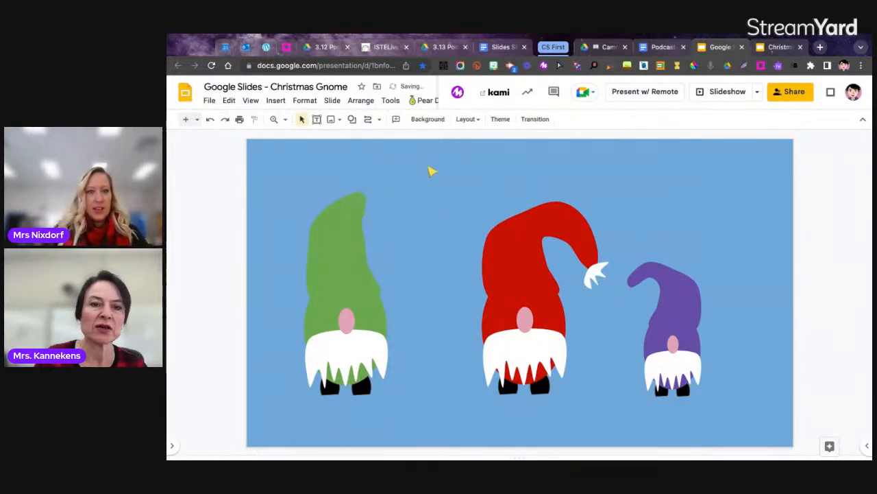
Step: Draw a small cloud shape at the tip of the green gnome's hat as a pom-pom
left_click(352, 120)
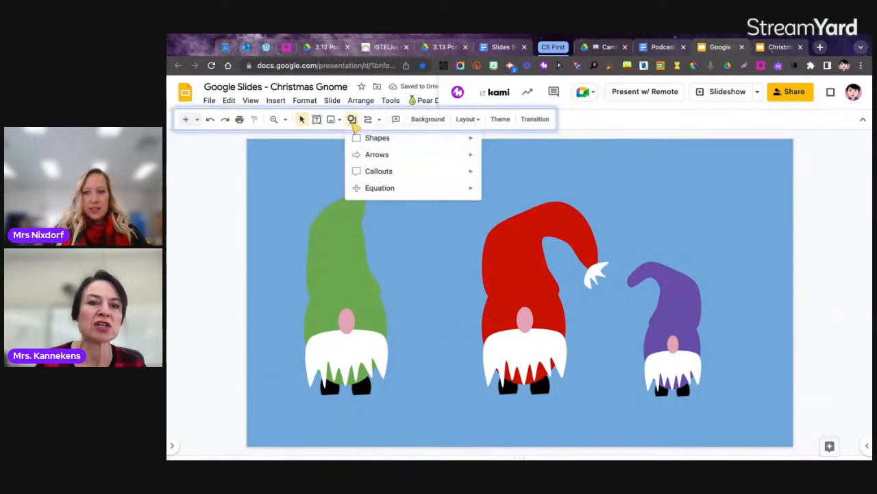
mouse_move(359, 140)
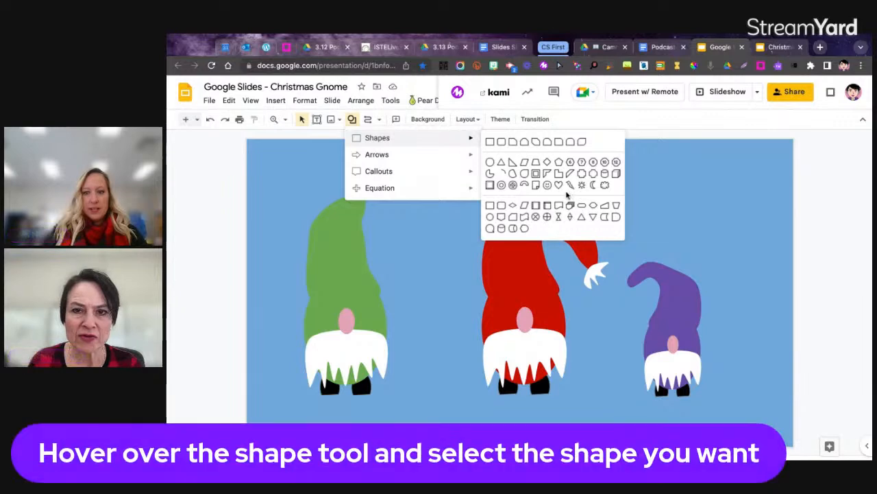
left_click(605, 186)
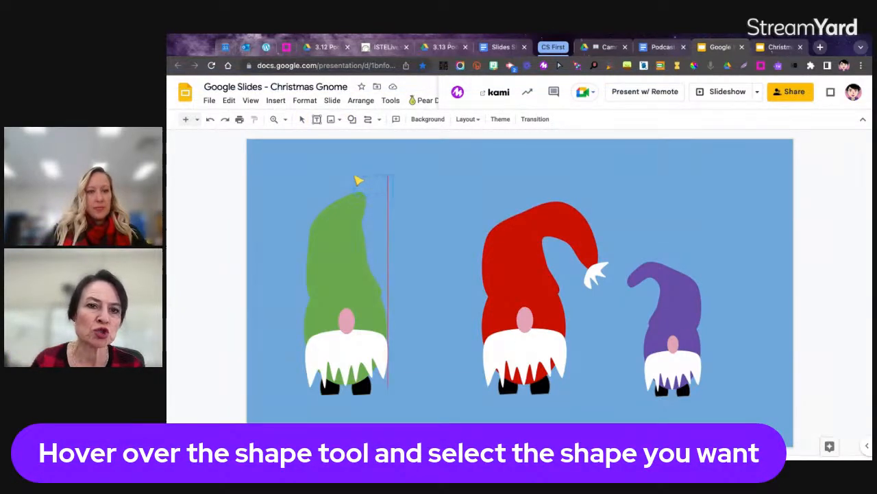
left_click_drag(355, 177, 388, 204)
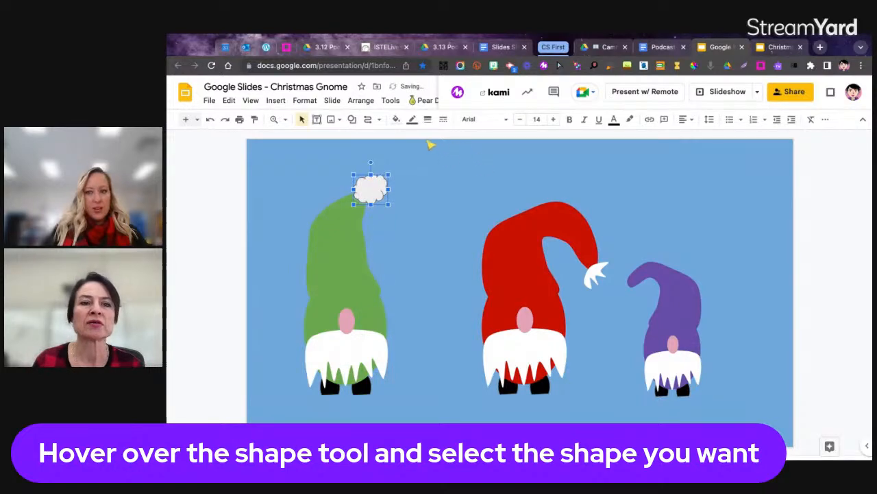
Step: Fill the cloud pom-pom with a light green and make its border transparent
left_click(396, 120)
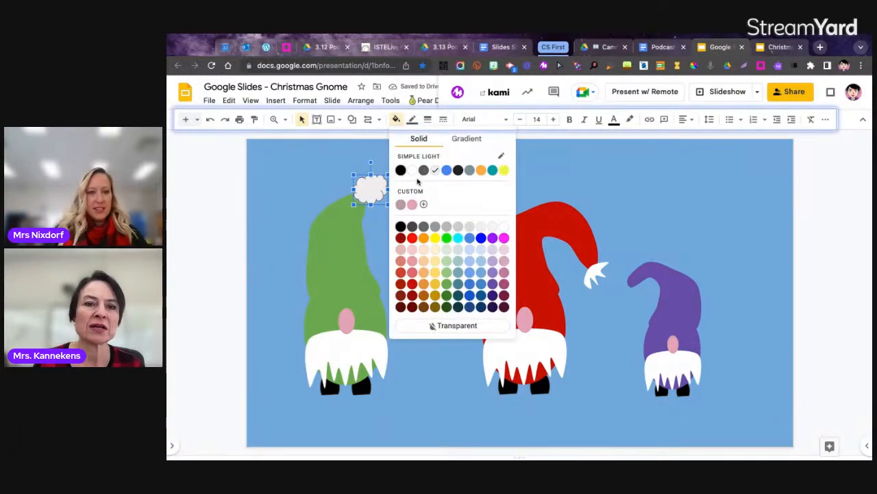
left_click(447, 250)
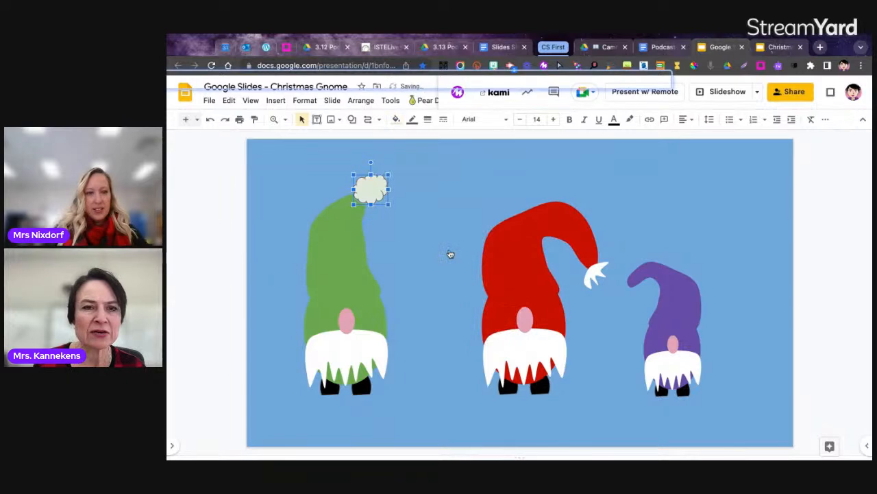
left_click(396, 120)
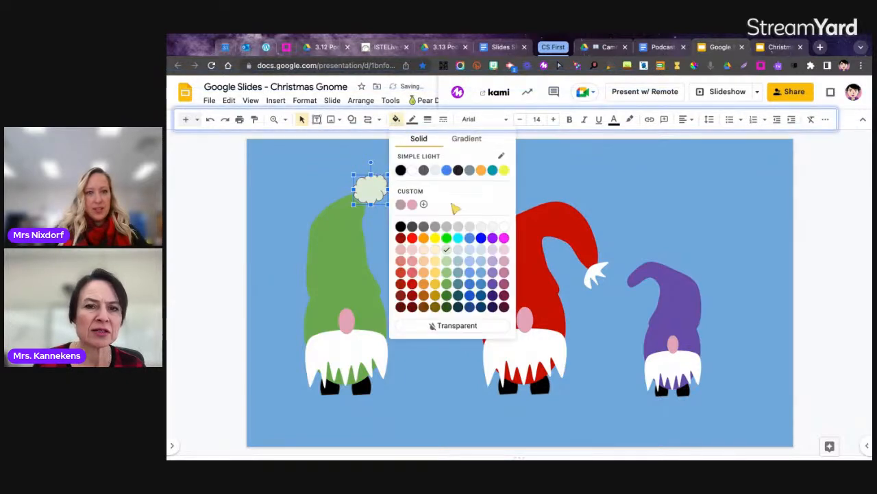
left_click(448, 264)
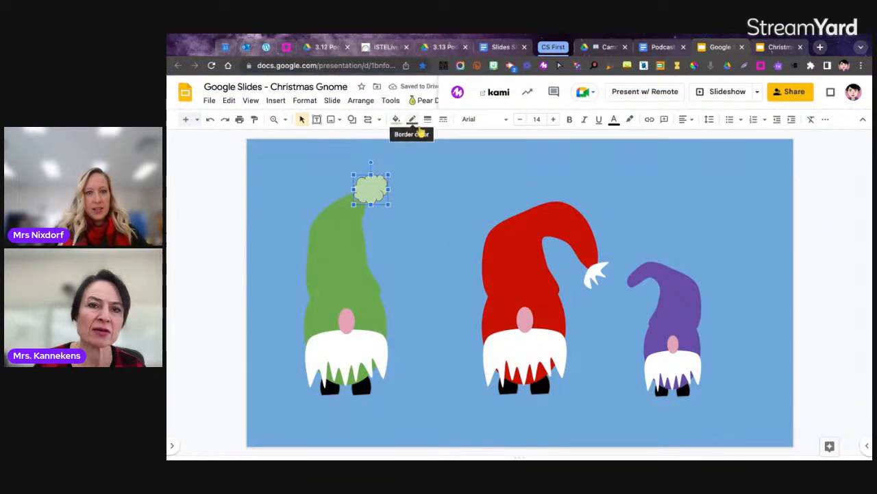
left_click(412, 119)
left_click(449, 307)
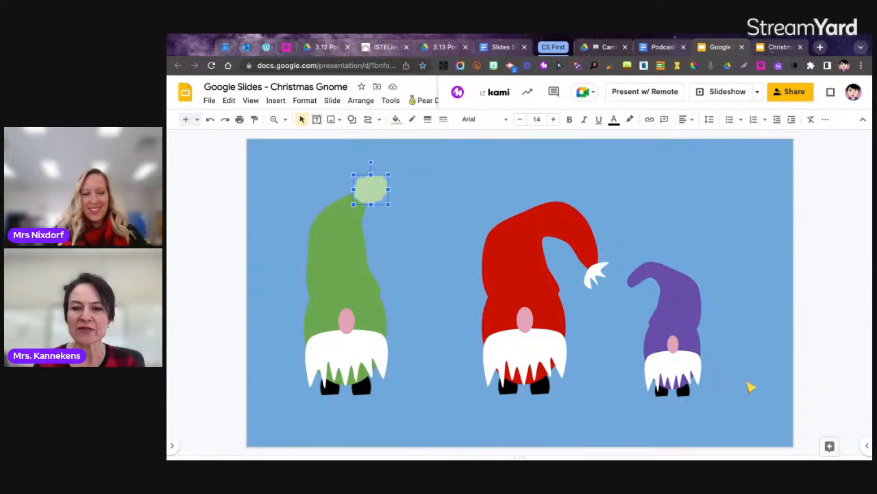
scroll(750, 387, "down", 2)
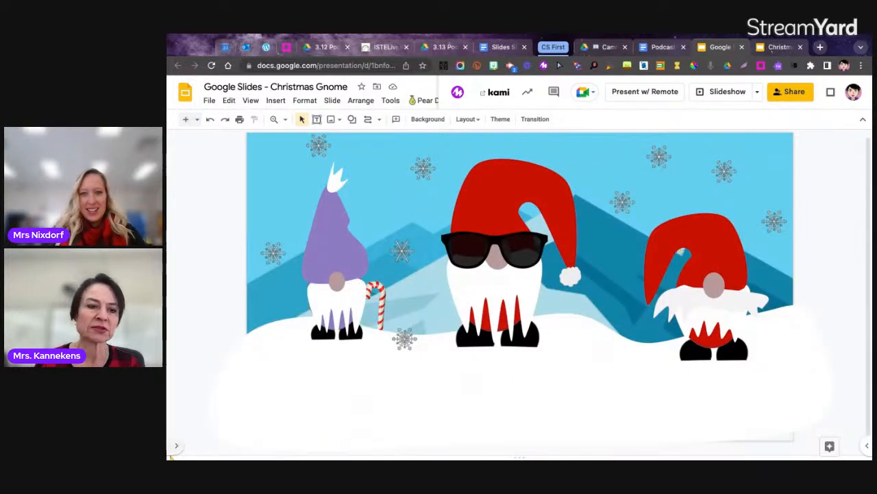
scroll(204, 446, "down", 2)
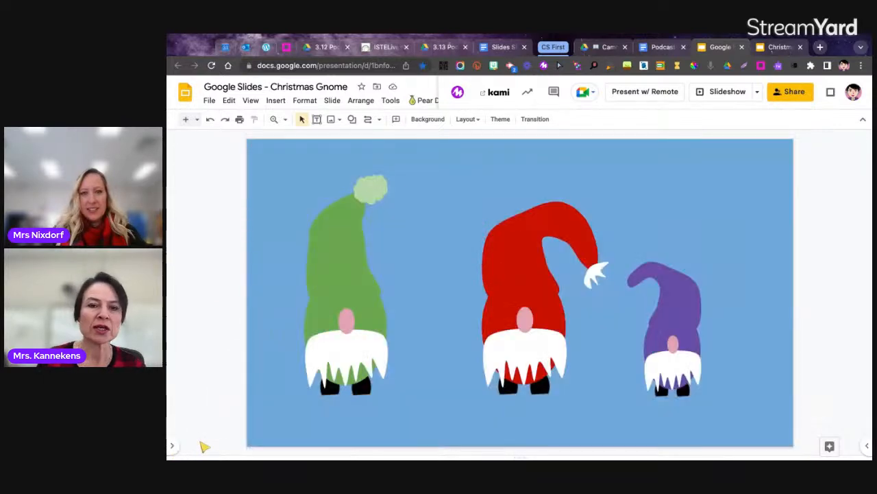
left_click(380, 119)
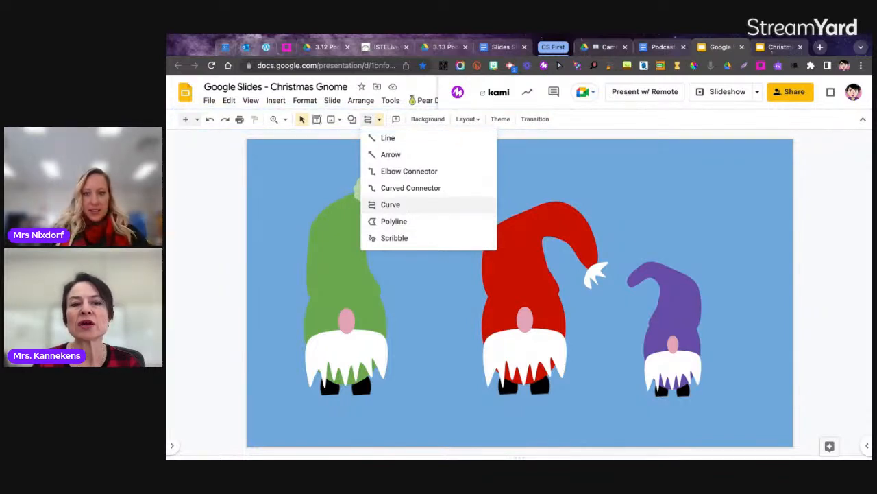
left_click(390, 204)
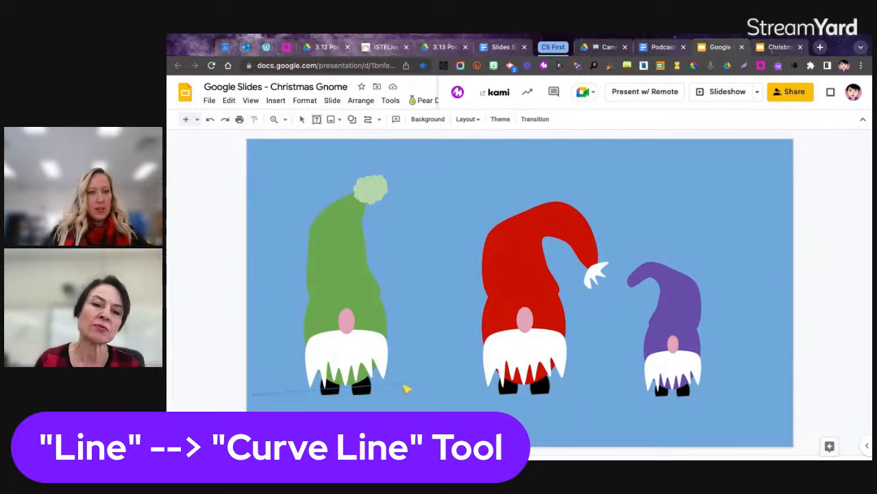
left_click(451, 369)
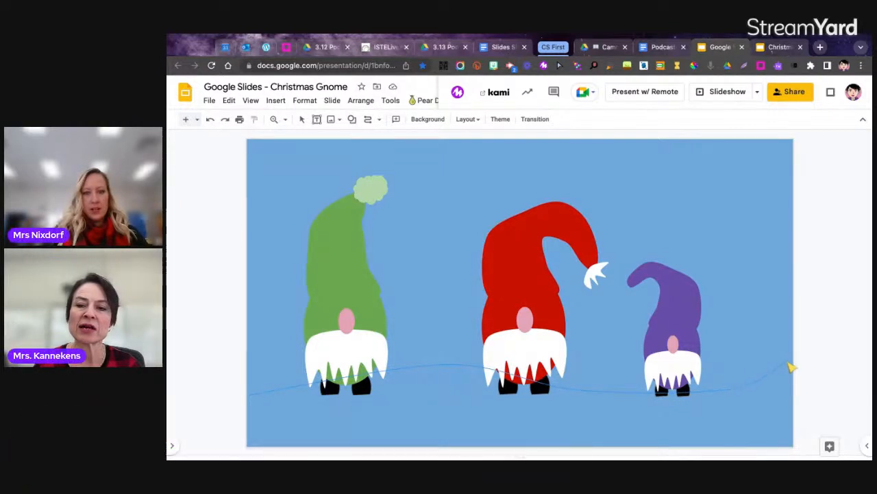
left_click(790, 365)
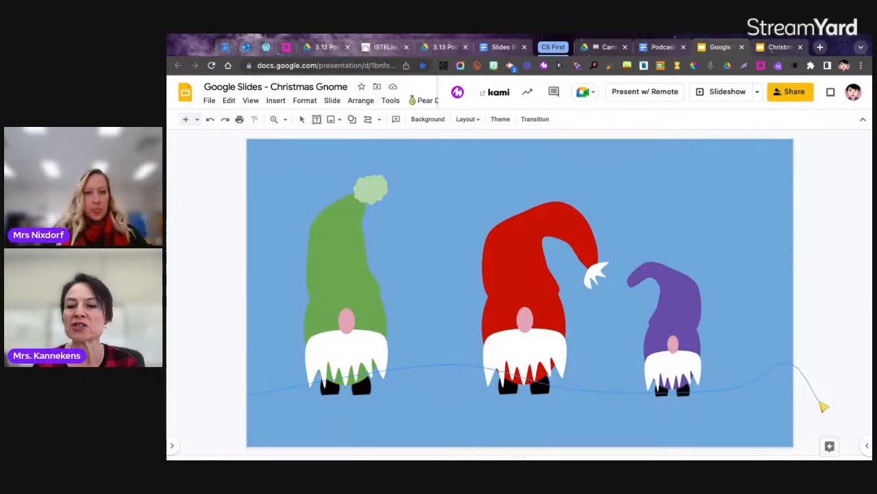
double_click(819, 405)
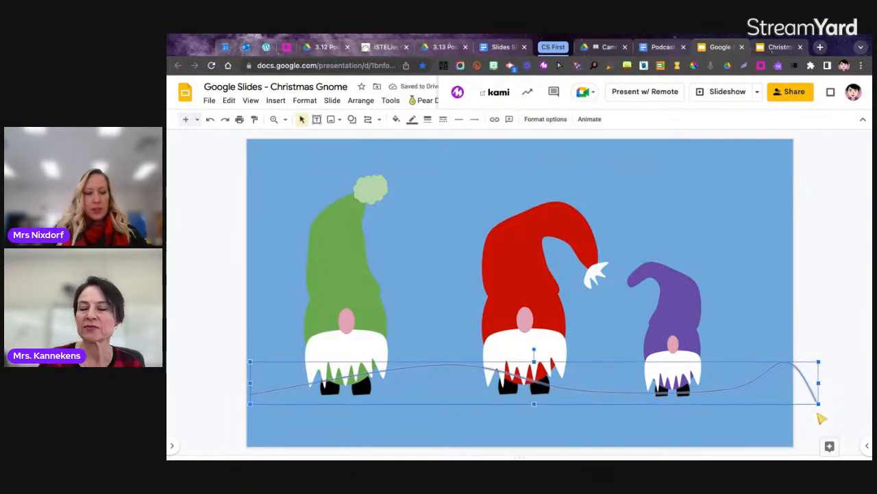
key("Delete")
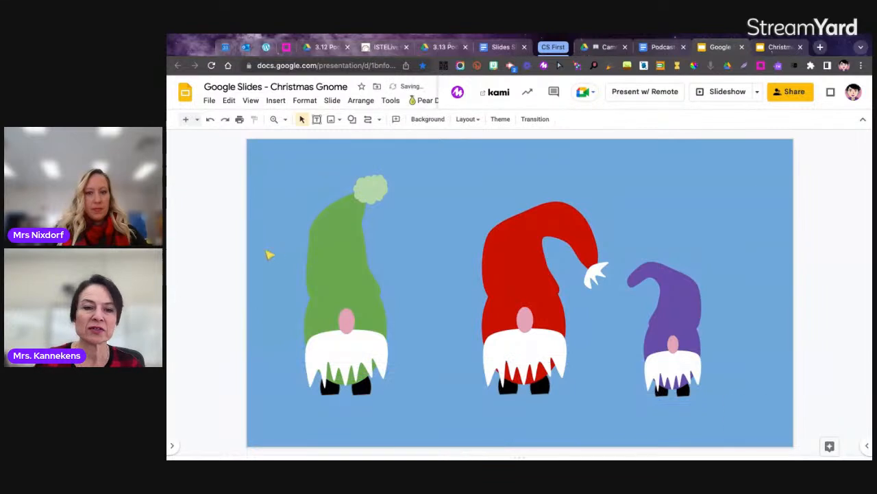
Step: Draw a closed snowbank with the Curve tool, waving along the gnomes' feet and running past the slide's side and bottom edges
left_click(379, 120)
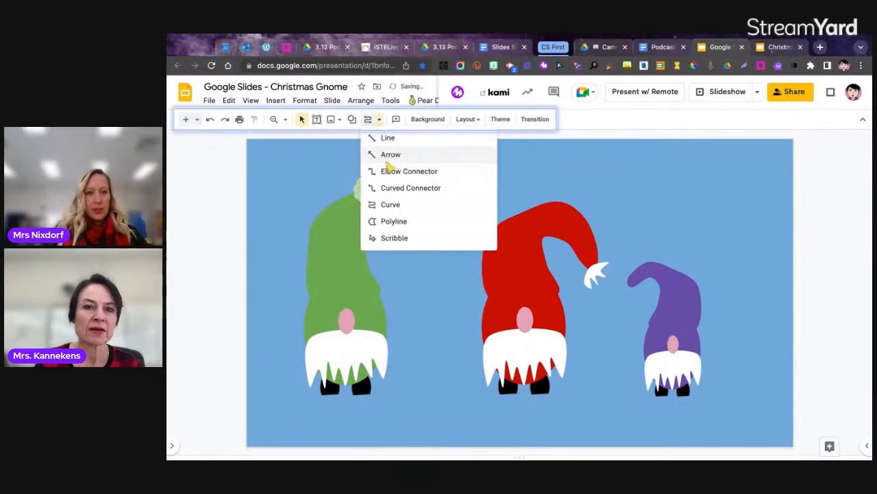
left_click(391, 205)
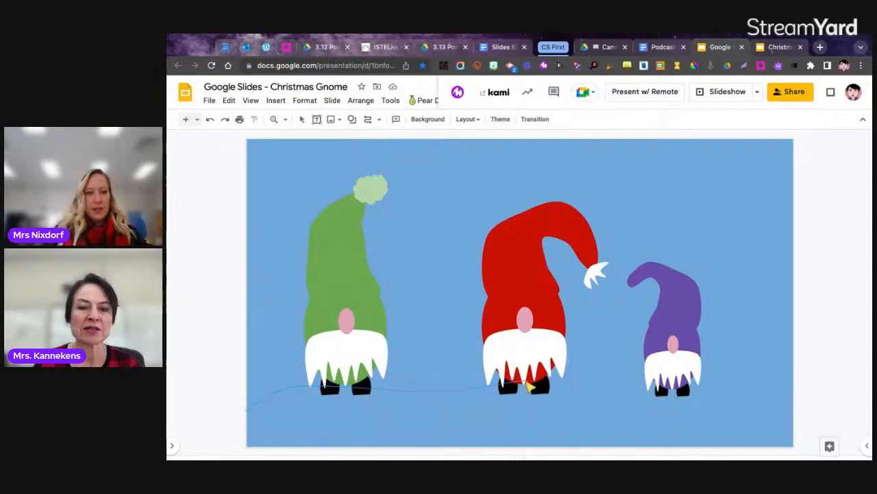
left_click(627, 386)
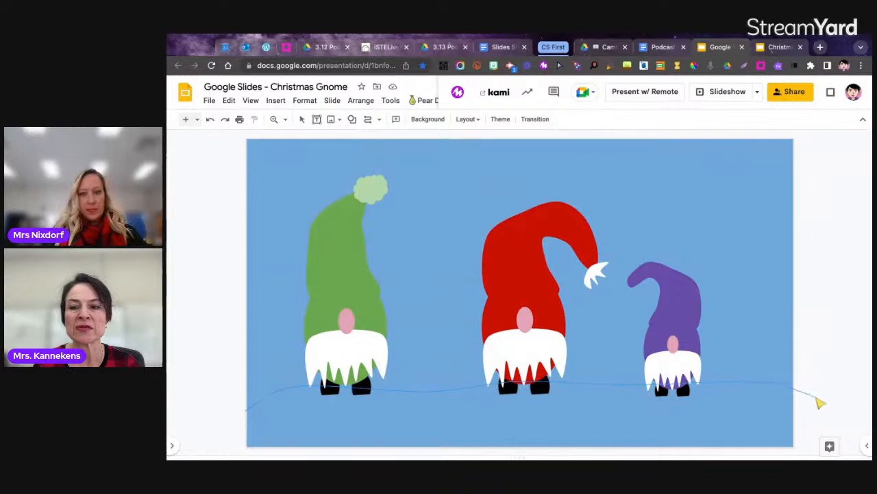
left_click(813, 410)
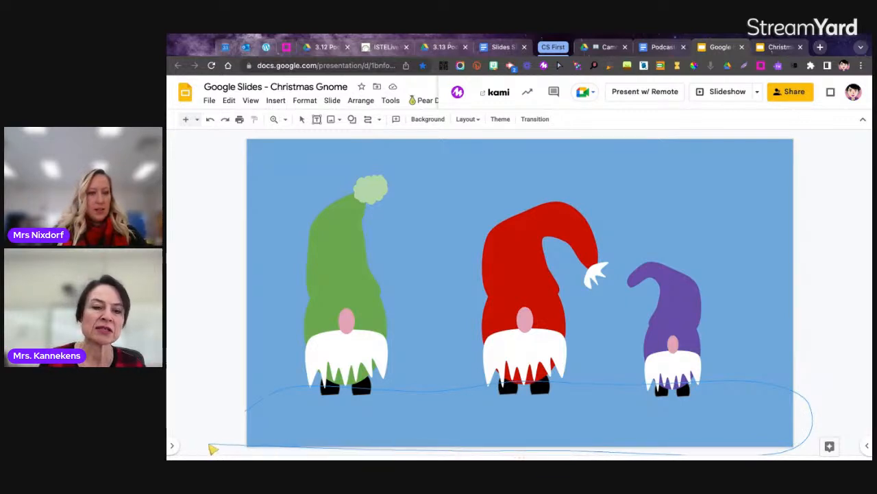
left_click(206, 438)
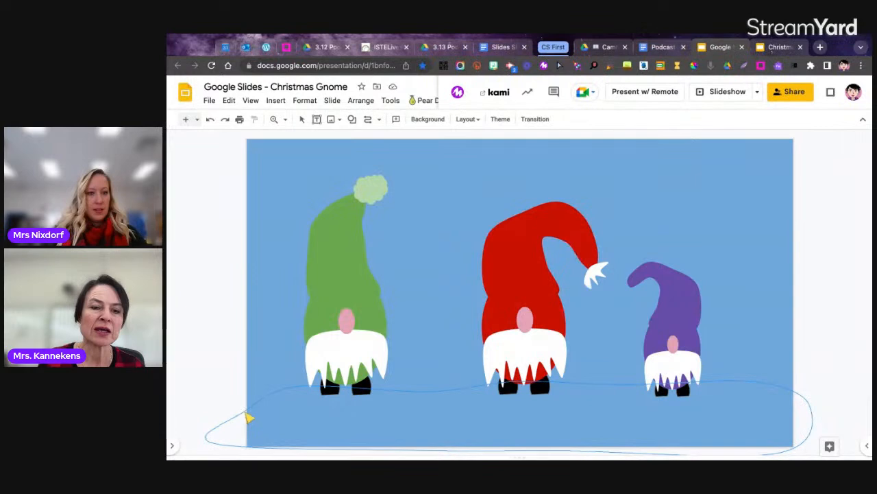
left_click(250, 416)
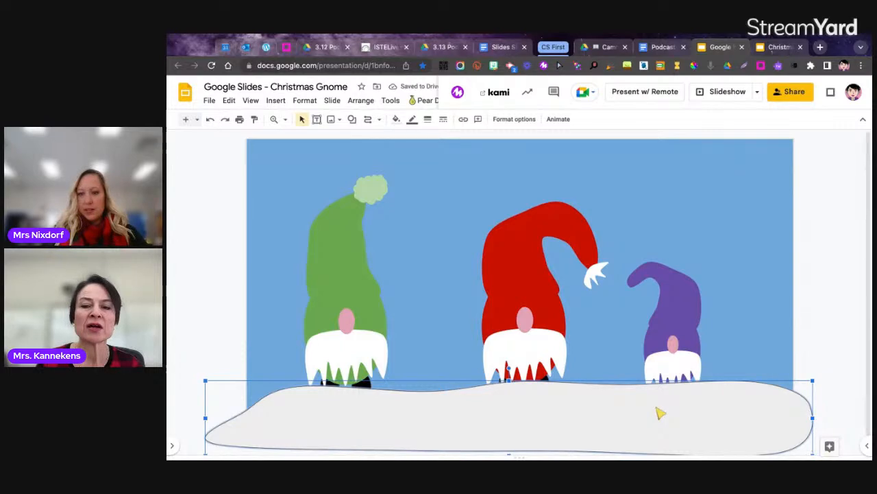
Step: Send the snowbank shape to the back so it sits behind the gnomes
right_click(754, 434)
mouse_move(695, 286)
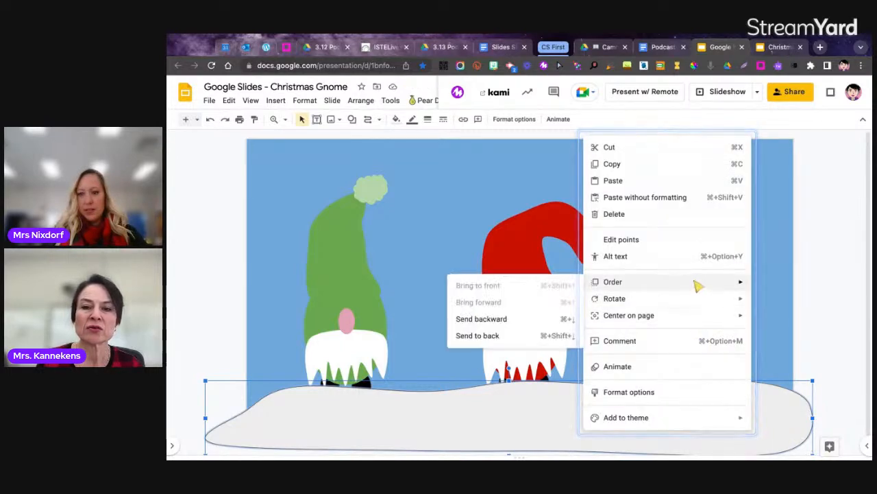
left_click(541, 336)
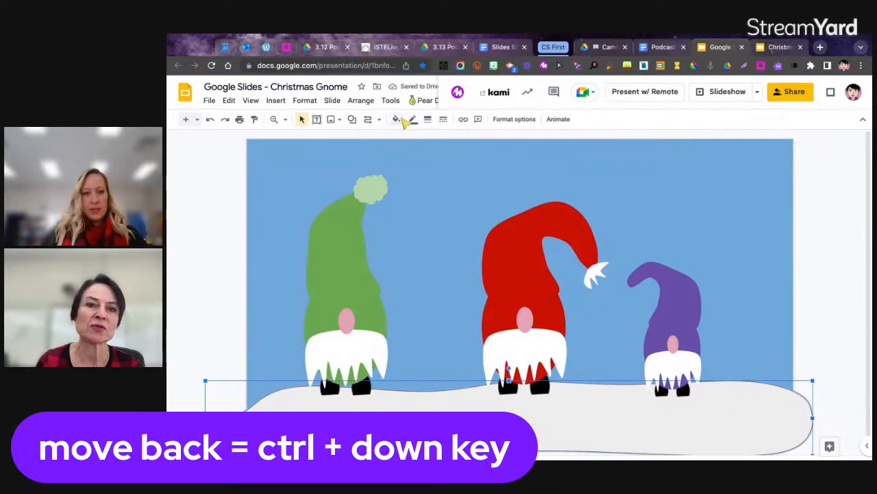
Step: Fill the snowbank with white, make its border transparent and deselect it
left_click(396, 119)
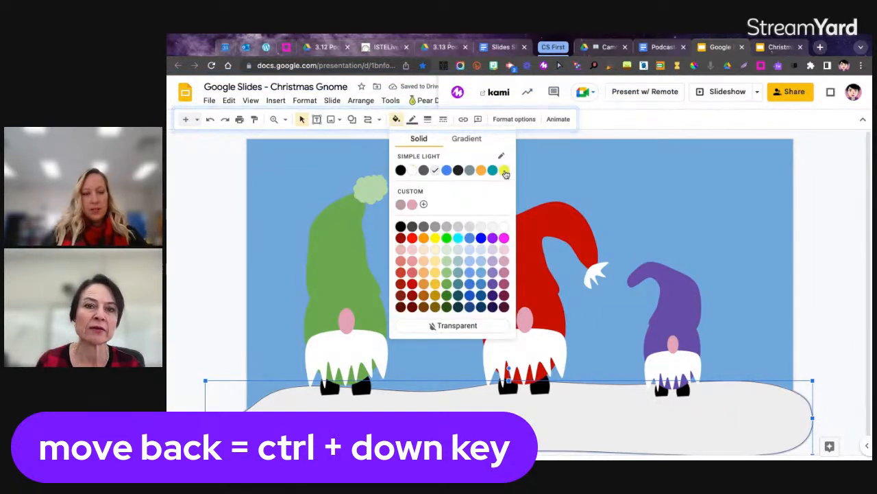
left_click(504, 170)
left_click(396, 119)
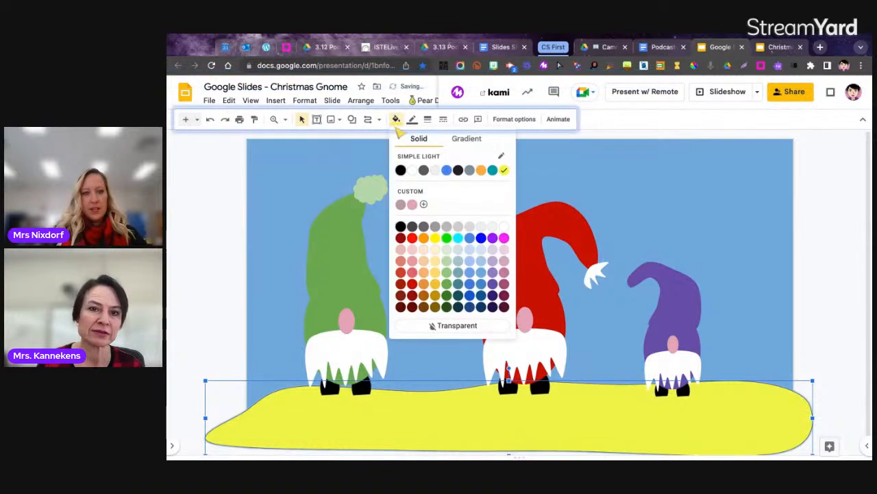
left_click(414, 171)
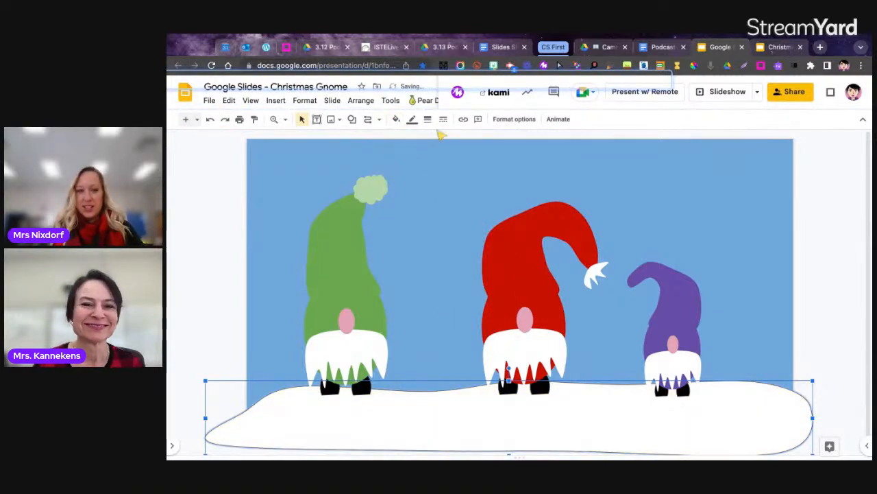
left_click(412, 119)
left_click(427, 151)
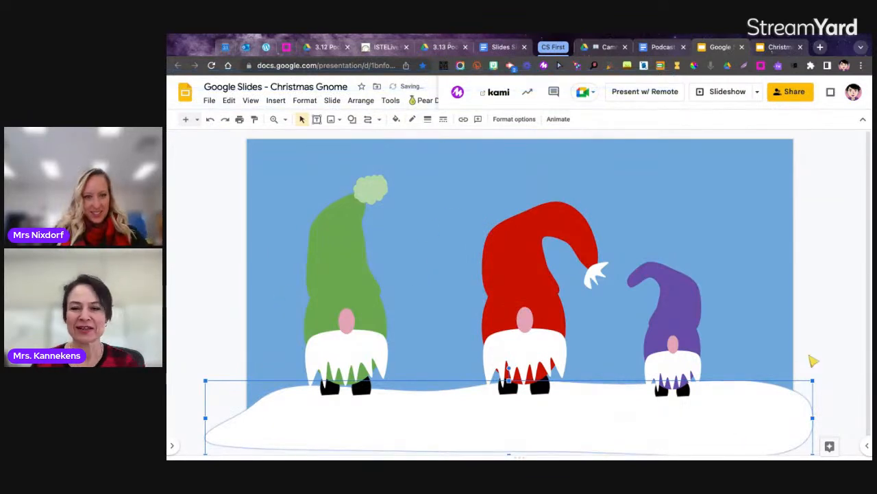
left_click(816, 357)
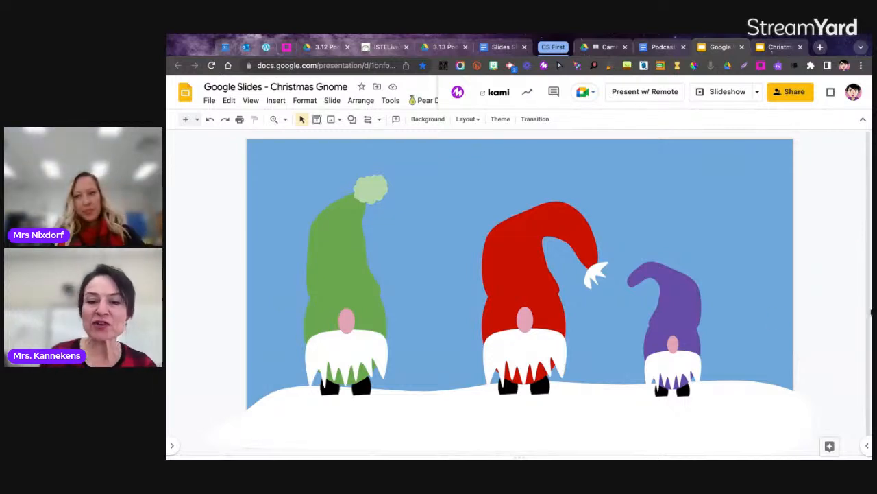
Step: Fill the purple gnome's beard with a light grey so it stands out from the snow, and deselect it
left_click(685, 365)
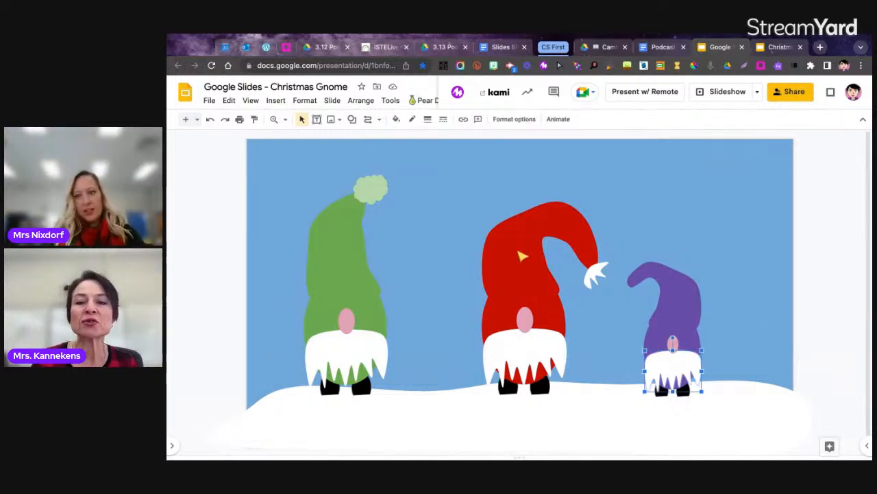
left_click(396, 119)
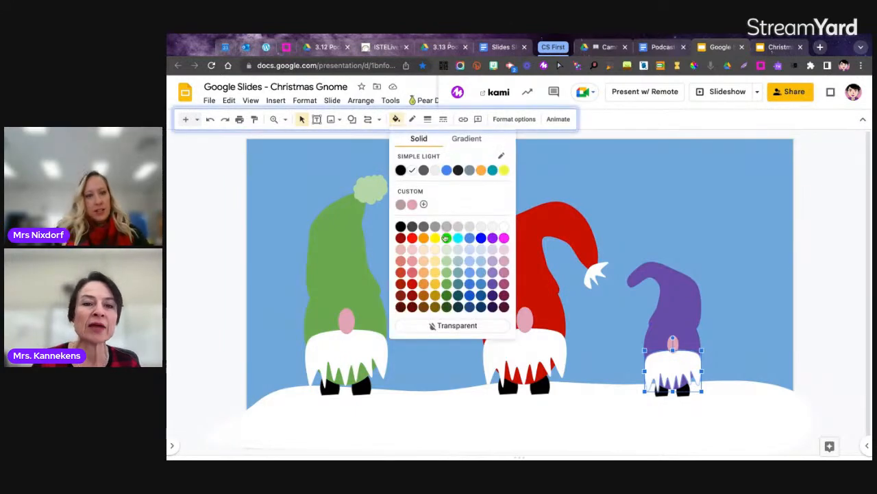
left_click(470, 227)
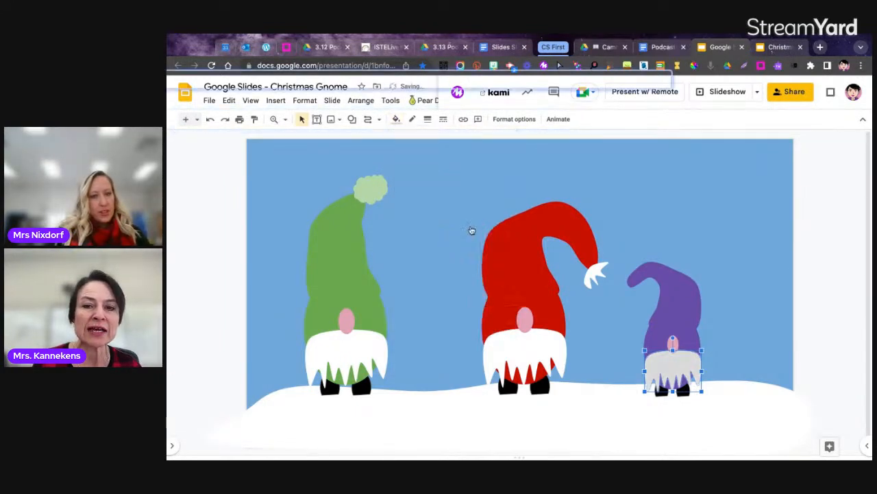
left_click(750, 337)
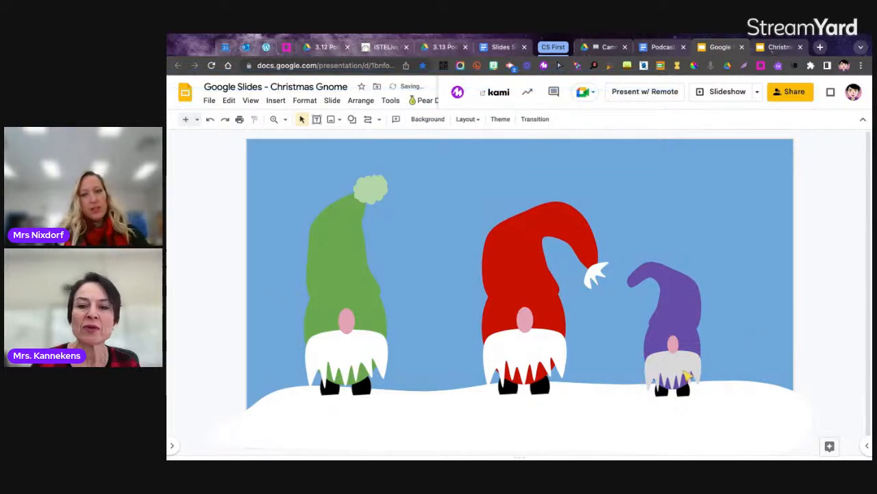
Step: Edit the points of the purple gnome's grey beard, raising its jagged tips to shorten it above the feet
left_click(695, 377)
double_click(679, 368)
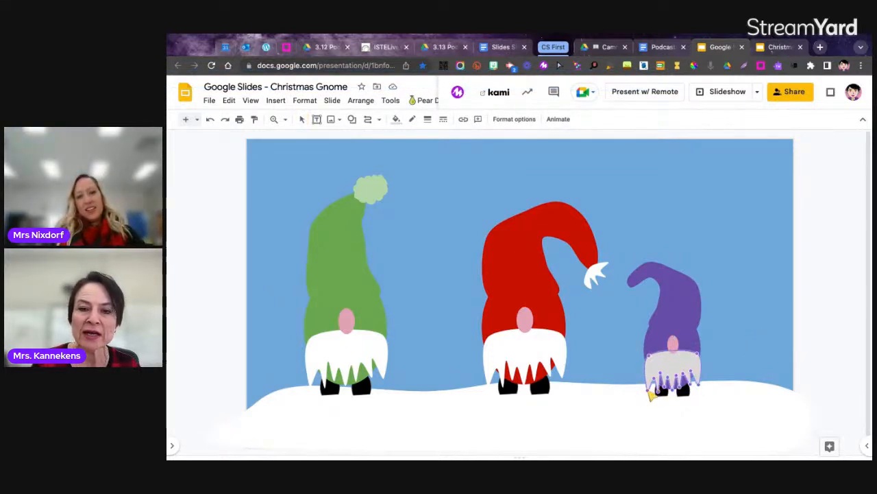
left_click_drag(649, 391, 662, 399)
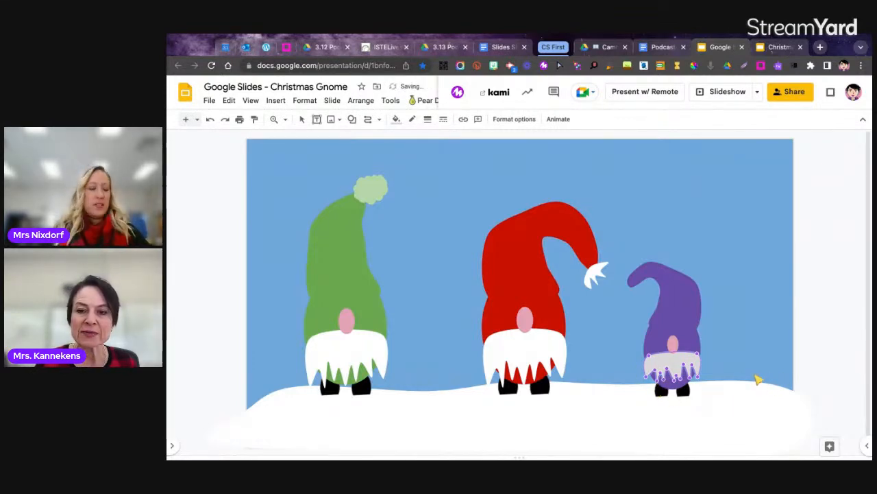
key("Escape")
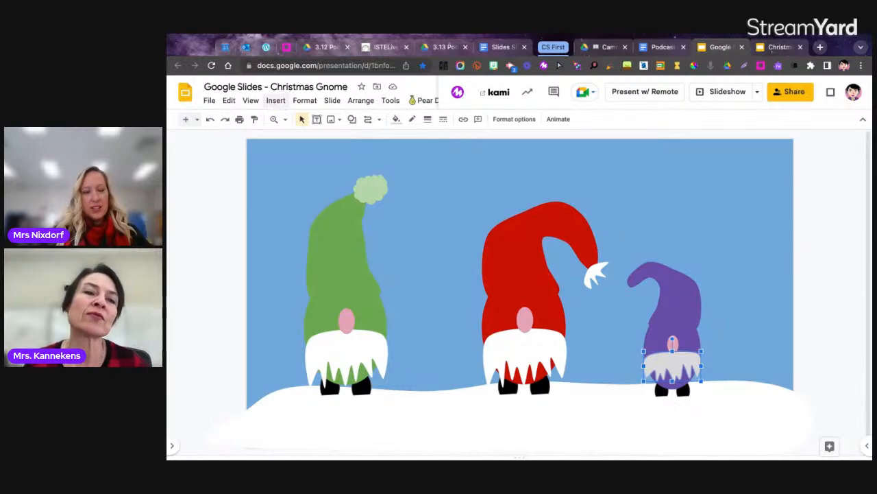
Step: Search the web for images of "sunglasses transparent background" from within the presentation
left_click(276, 100)
mouse_move(291, 120)
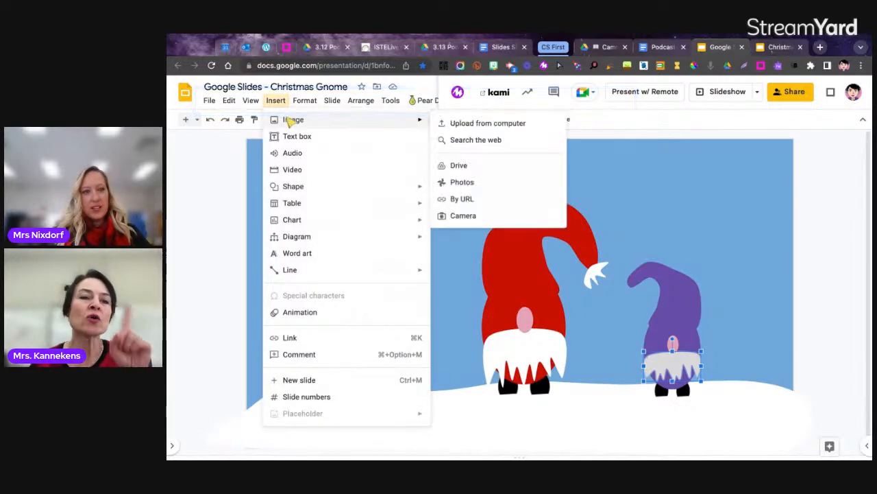
left_click(486, 142)
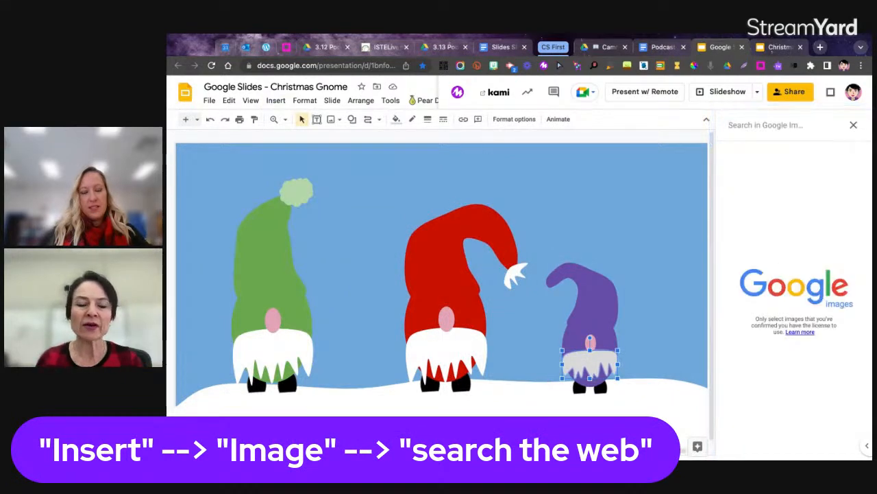
type("sun")
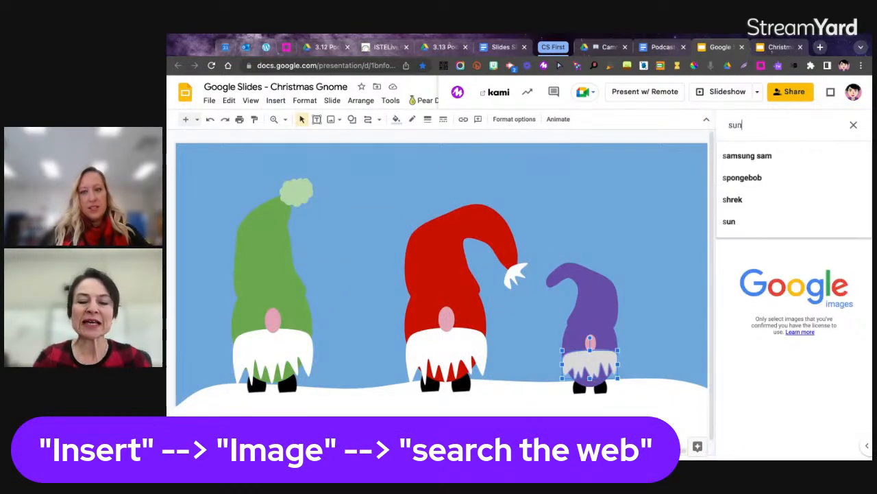
type("glasses")
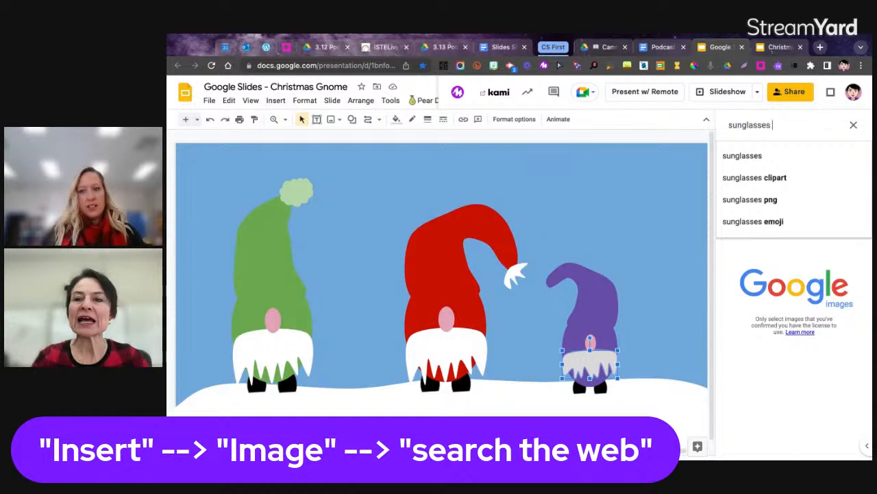
type(" tras")
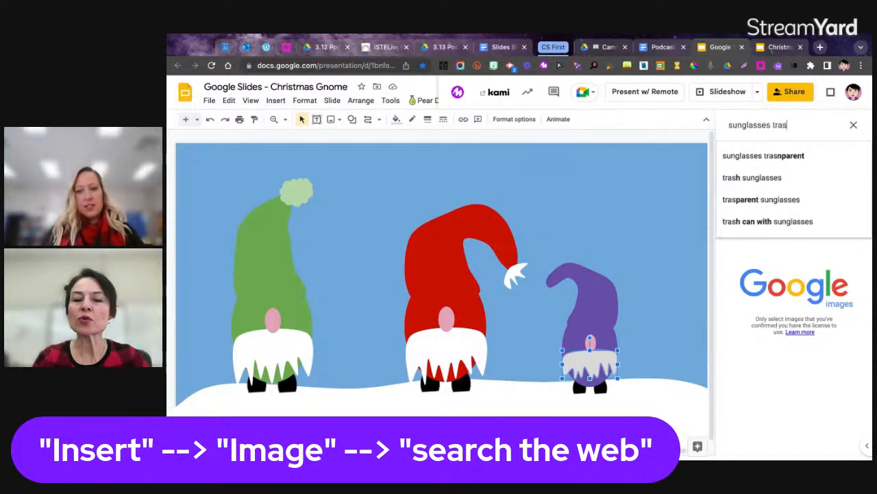
key("BackSpace")
type("nsparent")
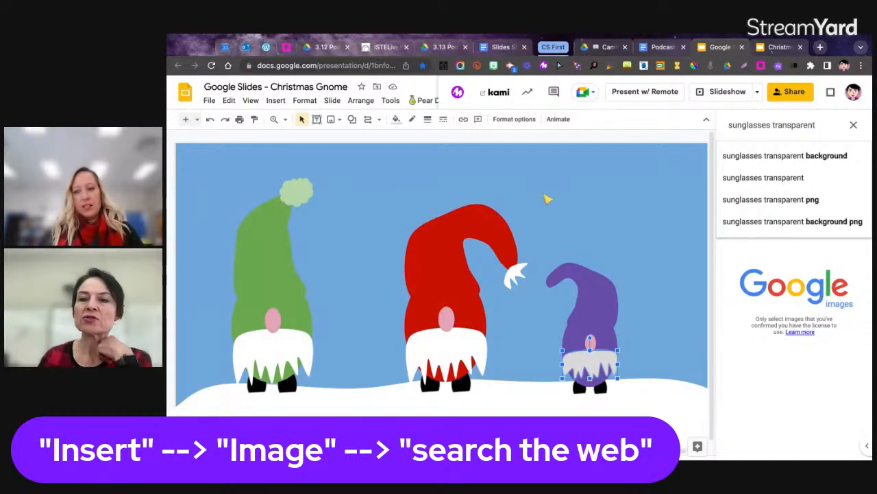
left_click(816, 156)
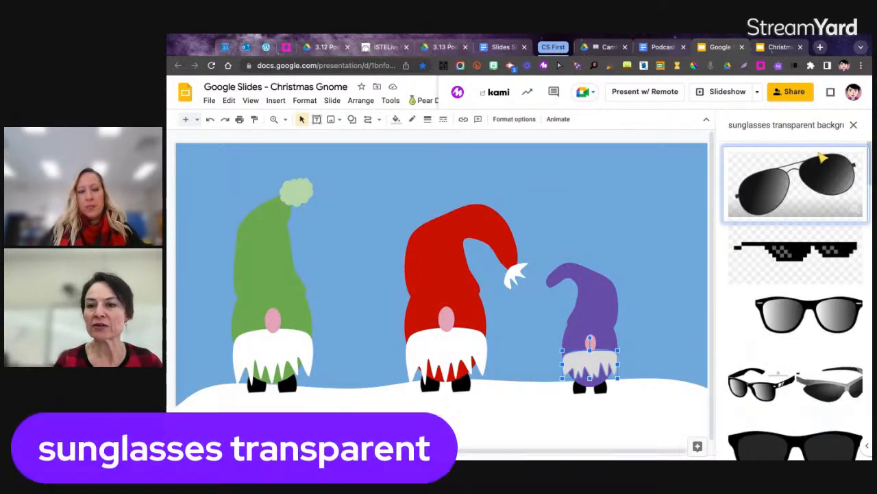
Step: Insert the front-facing black sunglasses image with dark lenses onto the slide
scroll(784, 308, "down", 3)
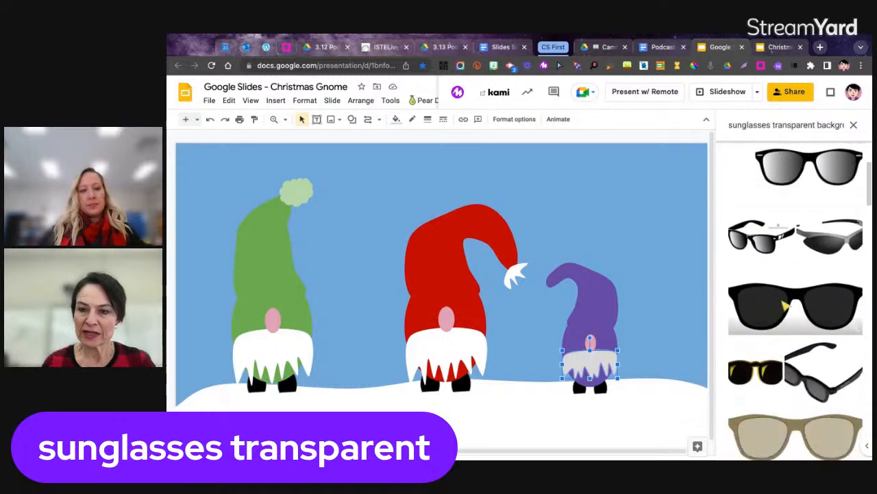
left_click(785, 306)
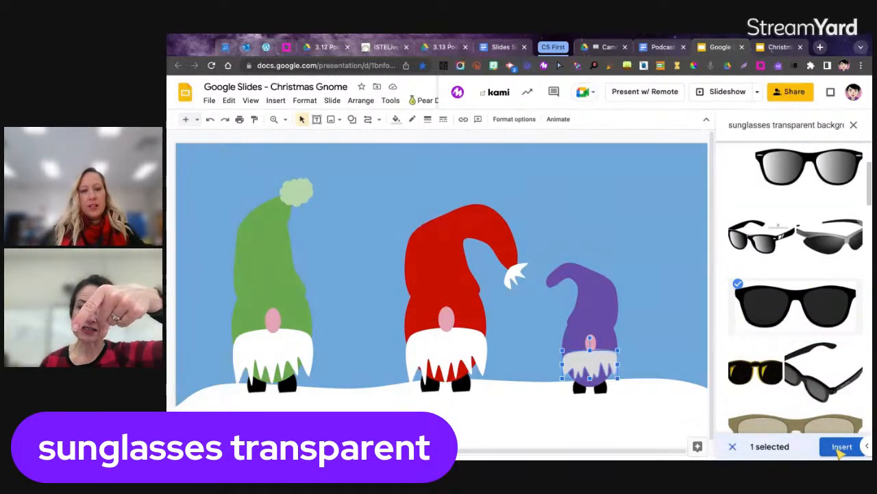
left_click(841, 449)
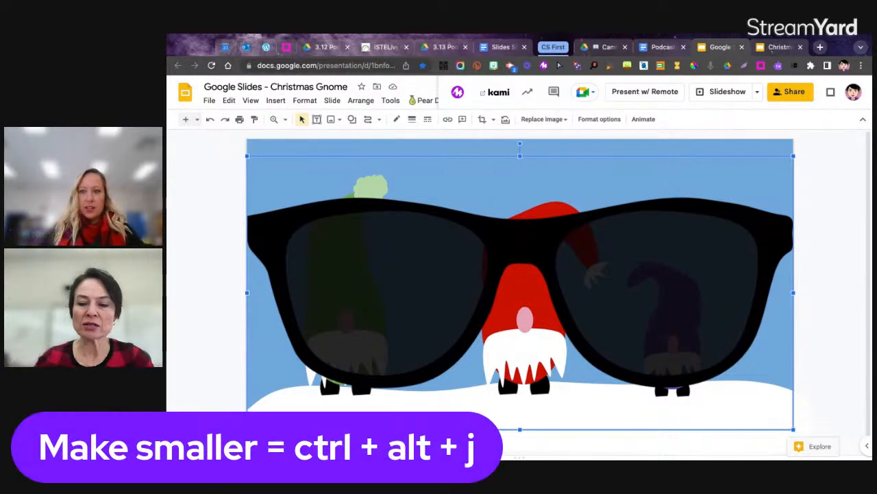
Step: Shrink the sunglasses image in increments until it is about as wide as the red gnome's face
key("ctrl+alt+j")
key("ctrl+alt+j")
key("ctrl+alt+j")
key("ctrl+alt+j")
key("ctrl+alt+j")
key("ctrl+alt+j")
key("ctrl+alt+j")
key("ctrl+alt+j")
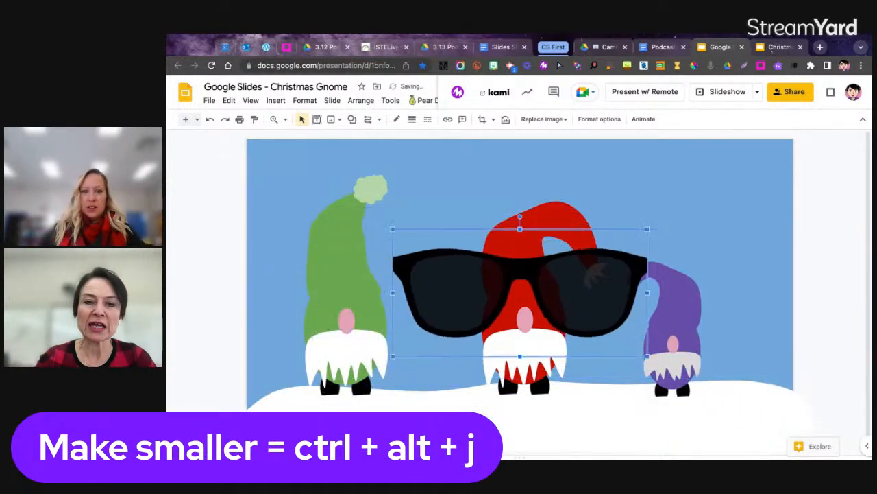
key("ctrl+alt+j")
key("ctrl+alt+j")
key("ctrl+alt+j")
key("ctrl+alt+j")
key("ctrl+alt+j")
key("ctrl+alt+j")
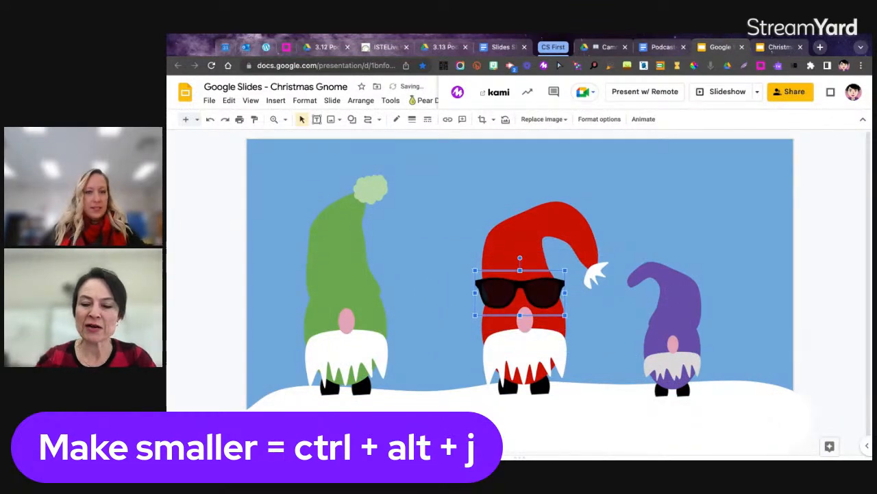
Step: Move the sunglasses down and slightly to the right onto the red gnome's face, just above the beard
key("Down")
key("Down")
key("Down")
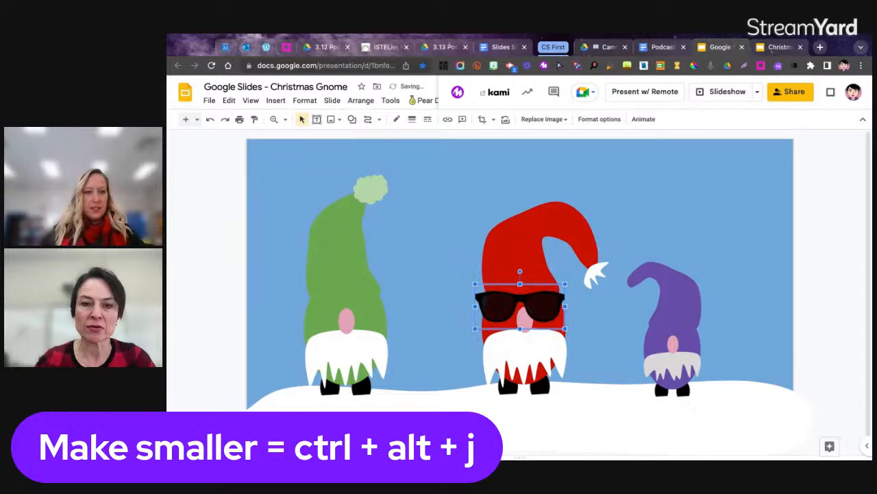
key("Right")
key("Right")
key("Down")
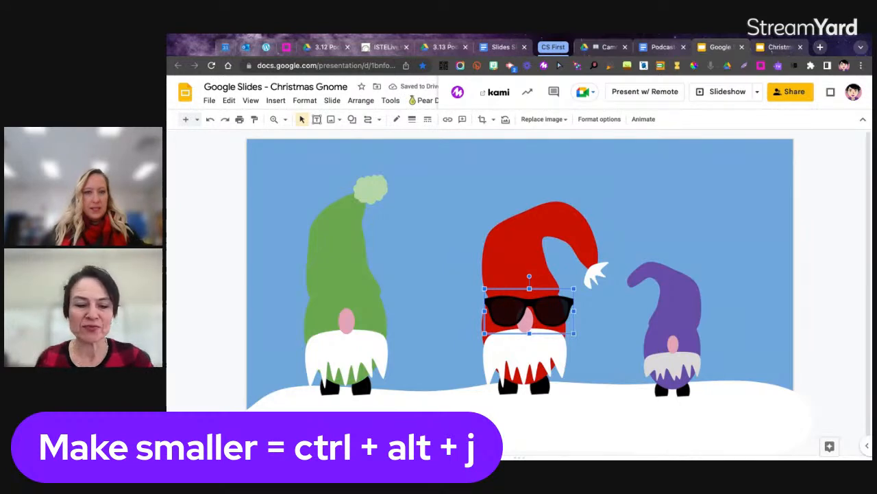
Step: Nudge the sunglasses left and slightly up to centre them on the red gnome's nose, enlarge them one increment and deselect
key("shift+Left")
key("shift+Left")
key("shift+Left")
key("shift+Left")
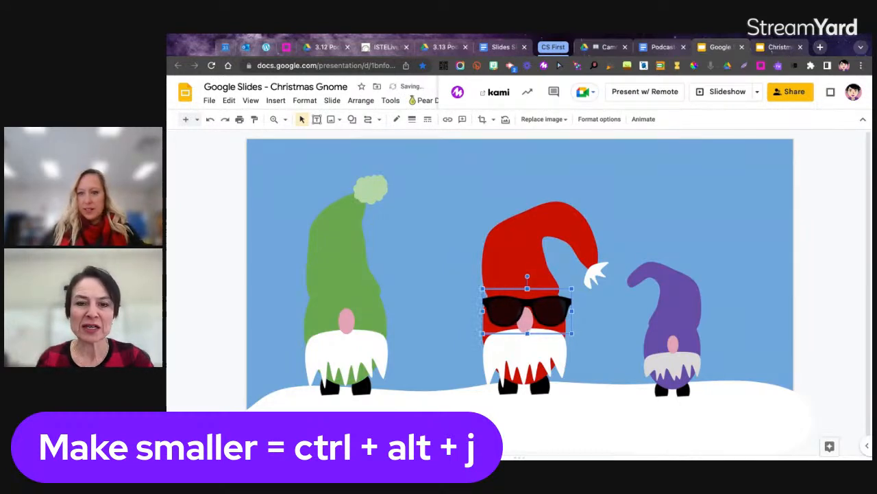
key("shift+Left")
key("shift+Left")
key("shift+Left")
key("shift+Left")
key("shift+Left")
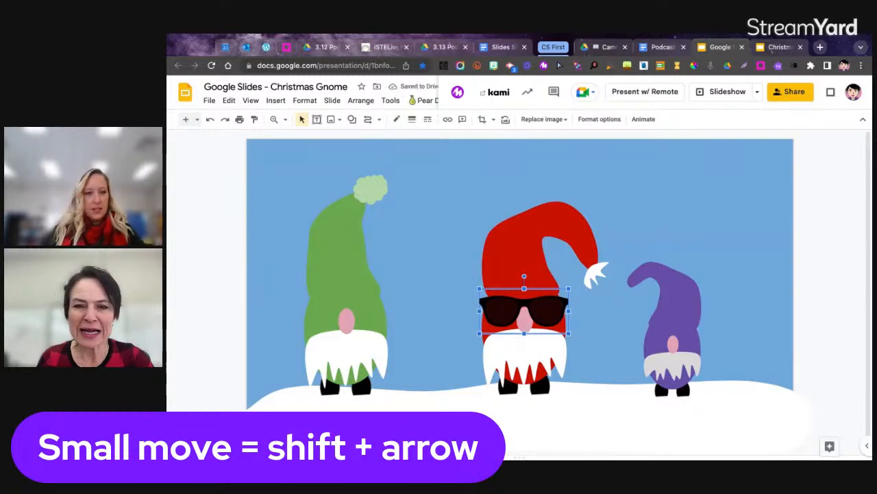
key("shift+Up")
key("shift+Up")
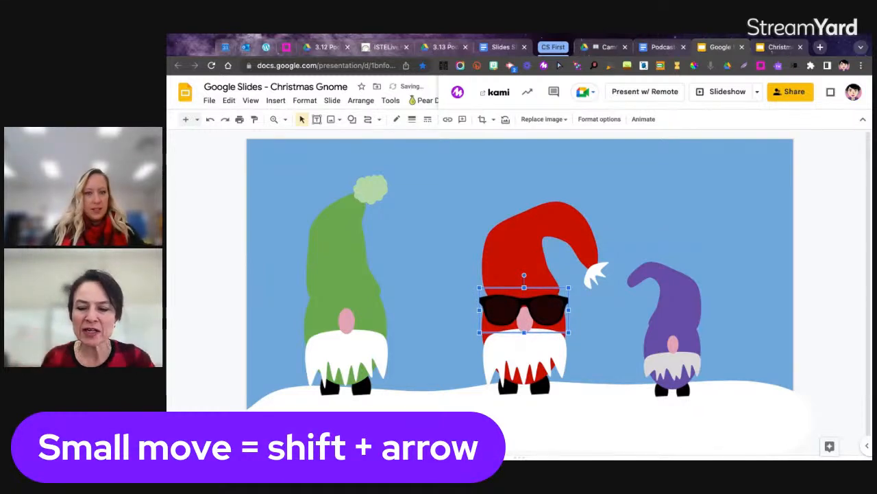
key("shift+Left")
key("shift+Right")
key("shift+Right")
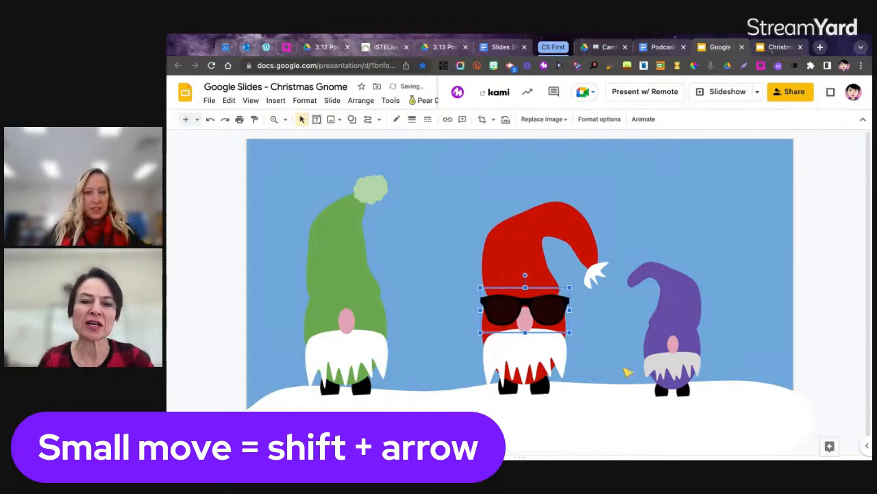
key("ctrl+super+k")
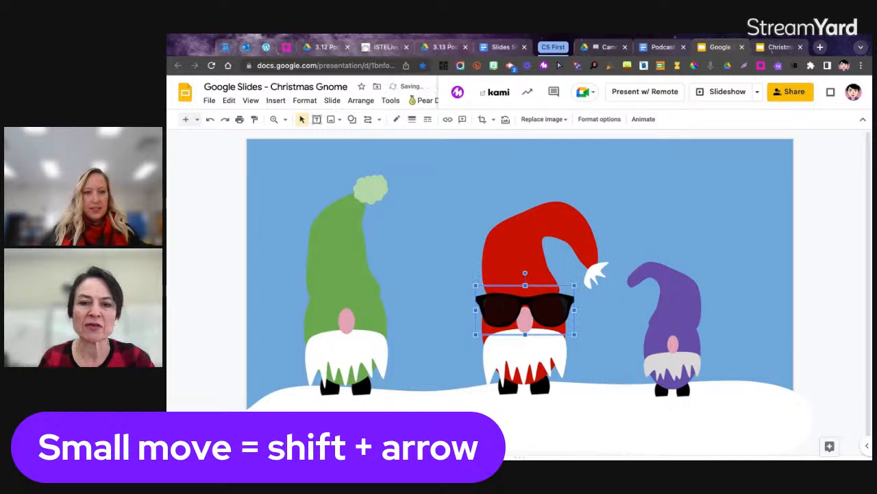
left_click(615, 342)
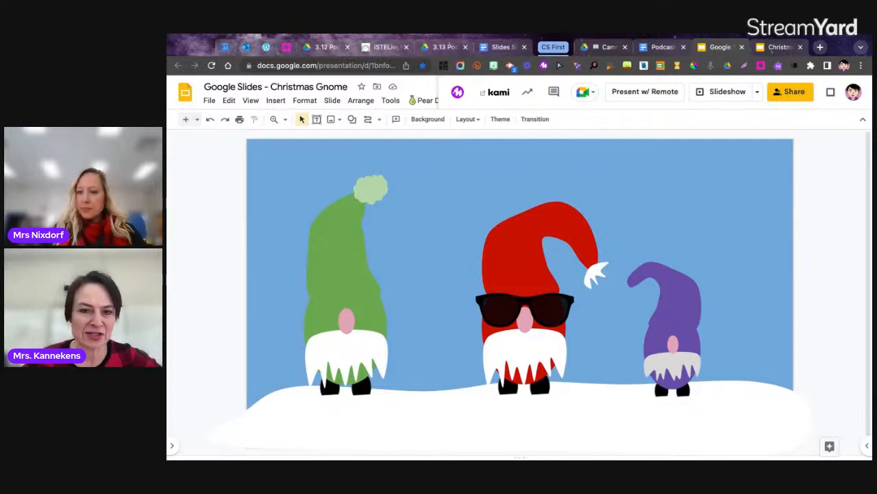
Step: Reopen the web image search and start editing the sunglasses search term
left_click(277, 101)
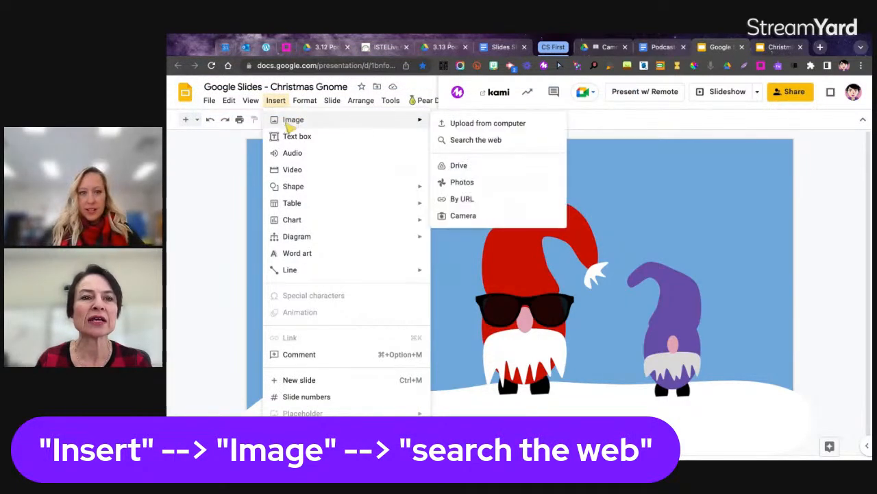
left_click(458, 146)
left_click(781, 134)
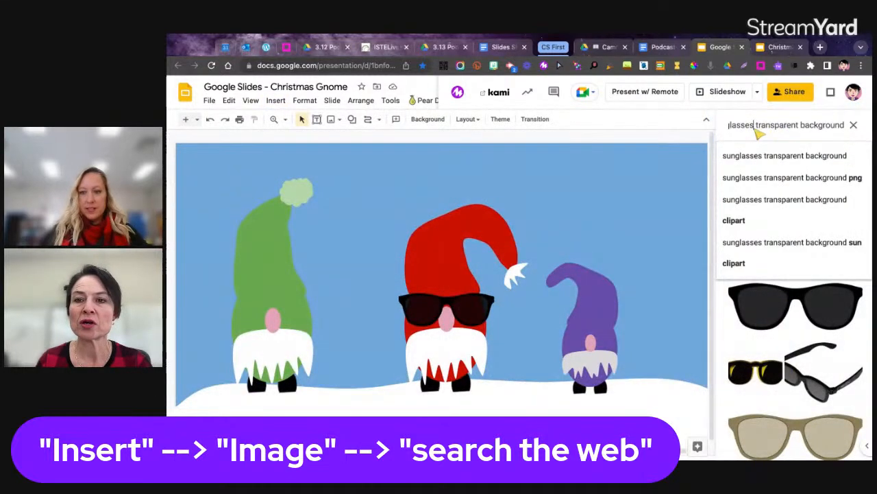
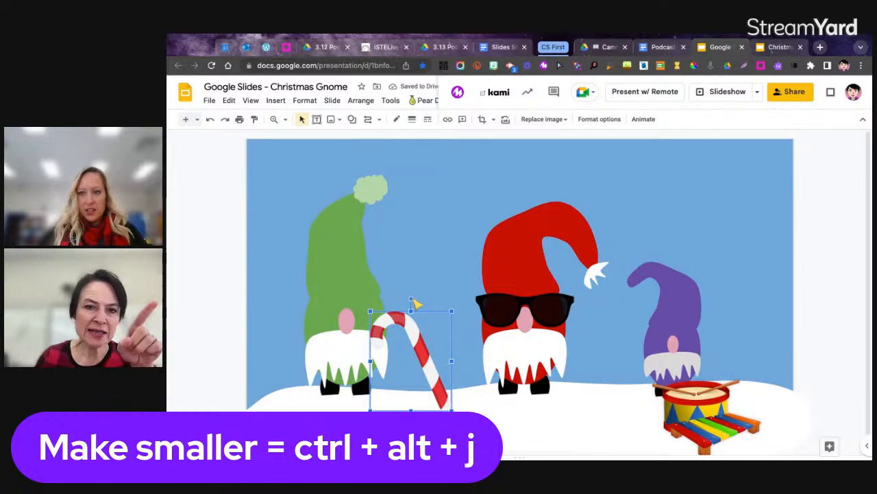
Step: Rotate the candy cane clockwise until it stands upright, move it left against the green gnome's beard and deselect it
left_click_drag(411, 302, 435, 303)
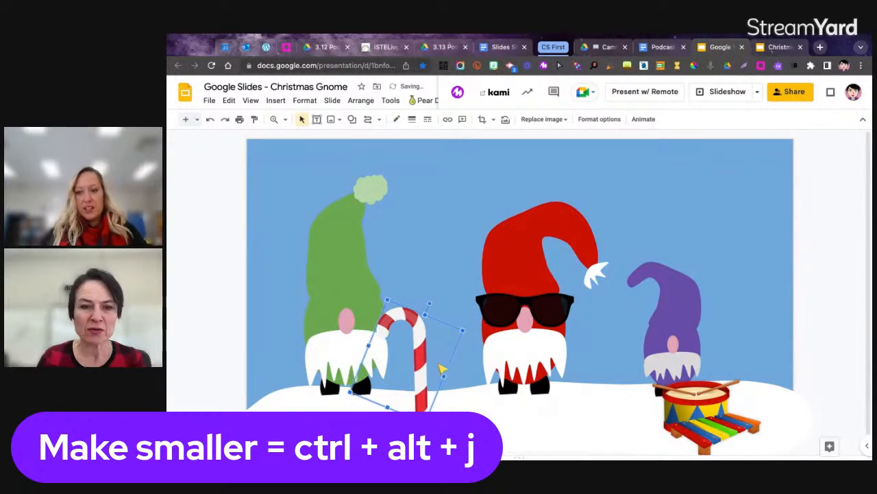
left_click_drag(442, 369, 420, 368)
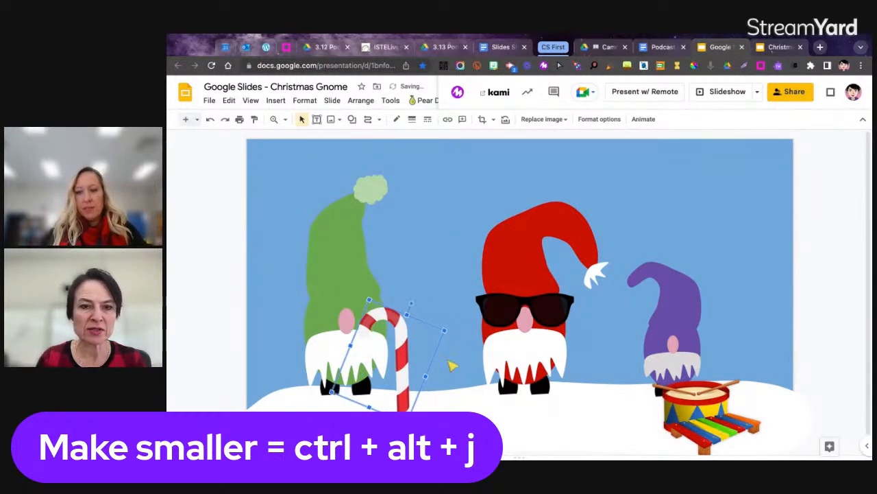
left_click(471, 389)
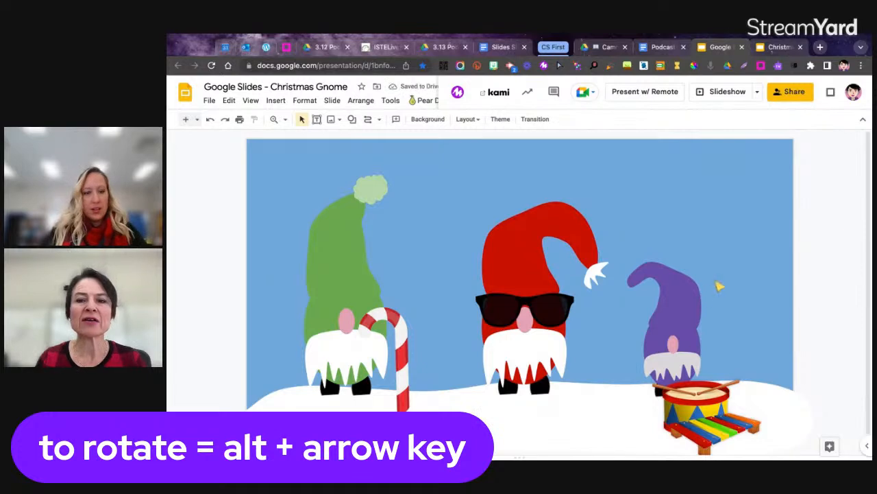
Step: Search the web images for "snowflake transparent background" and insert the white snowflake with the thin dark outline
left_click(276, 101)
mouse_move(294, 121)
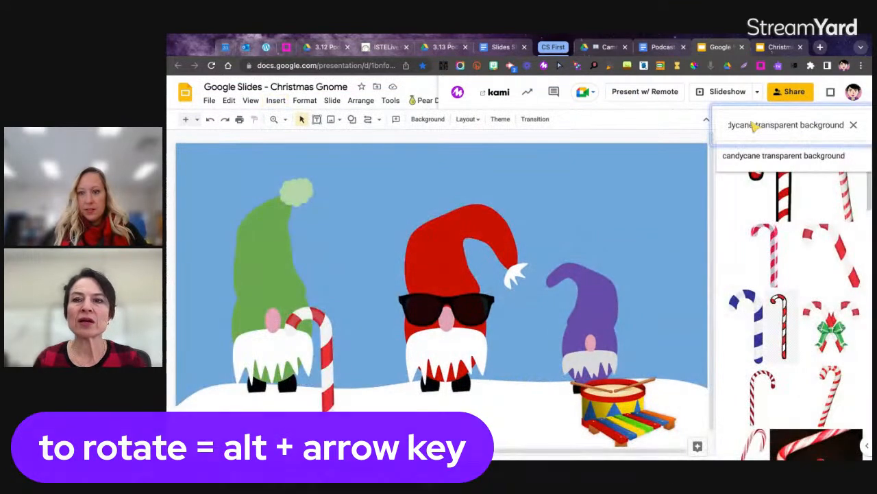
double_click(756, 128)
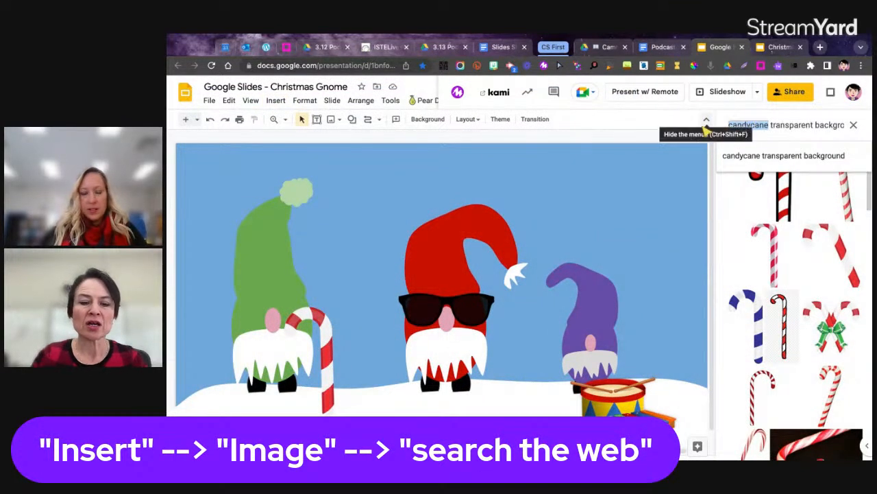
type("sno")
type("wflake")
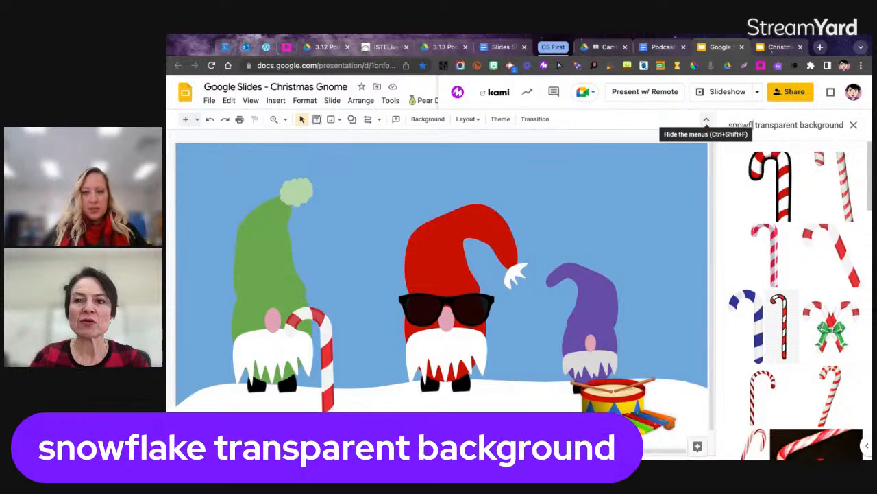
key("Return")
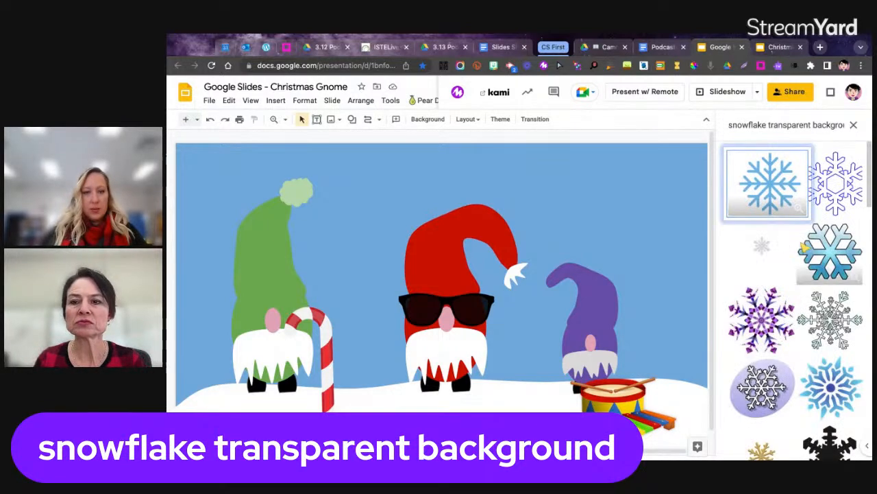
left_click(845, 314)
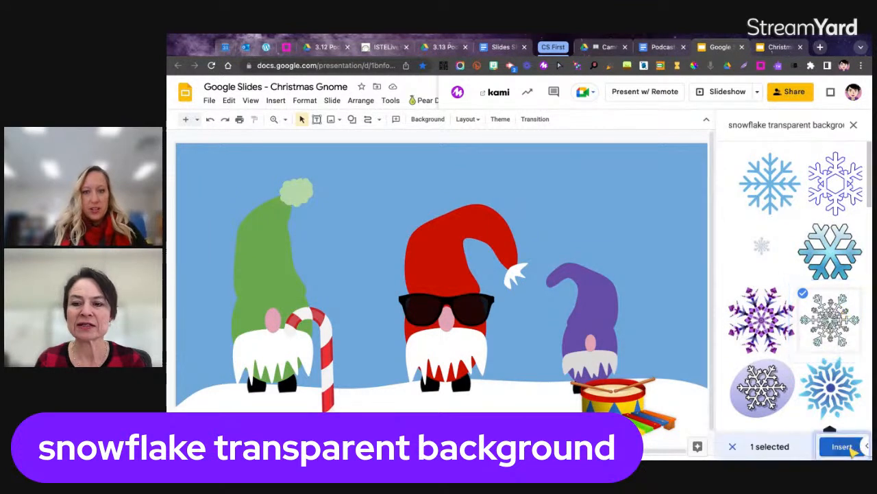
left_click(830, 443)
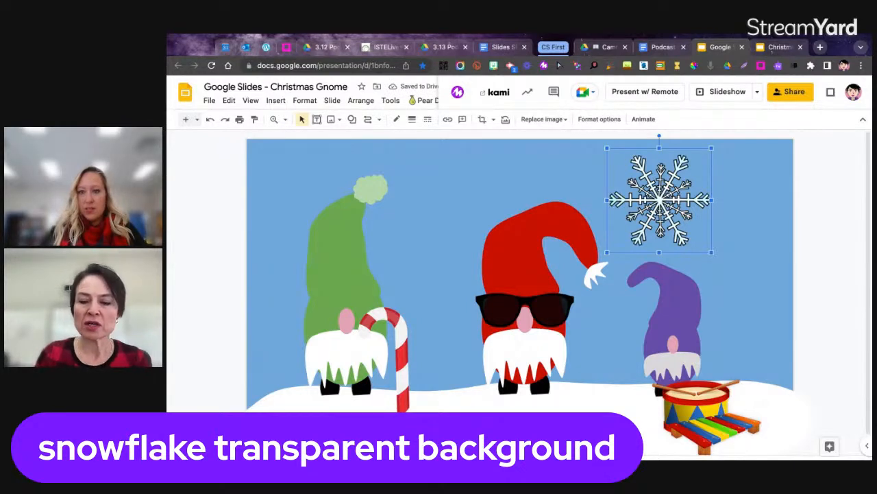
Step: Shrink the snowflake by eight increments and move it slightly up in the sky above the purple gnome
key("ctrl+super+j")
key("ctrl+super+j")
key("ctrl+super+j")
key("ctrl+super+j")
key("ctrl+super+j")
key("ctrl+super+j")
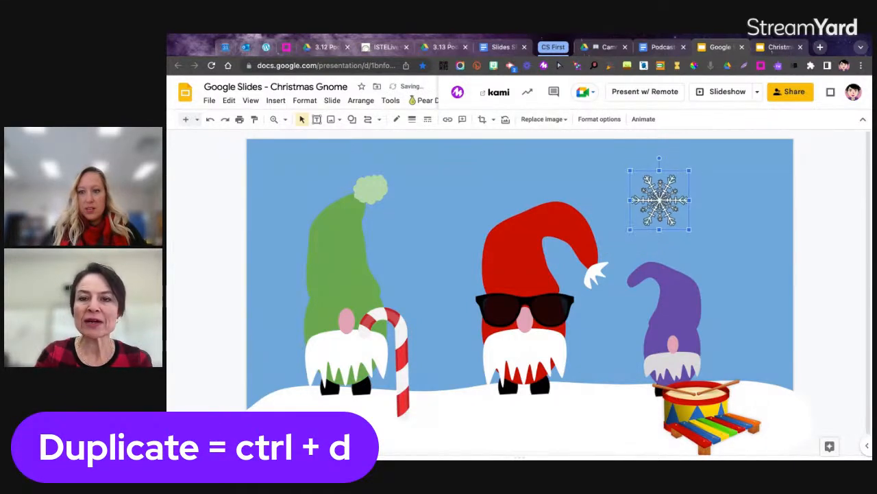
left_click_drag(664, 214, 664, 198)
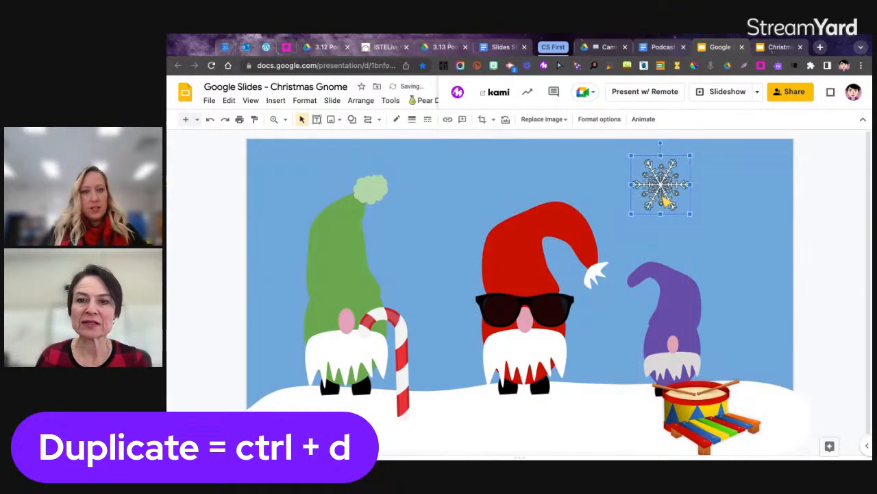
key("ctrl+super+j")
key("ctrl+super+j")
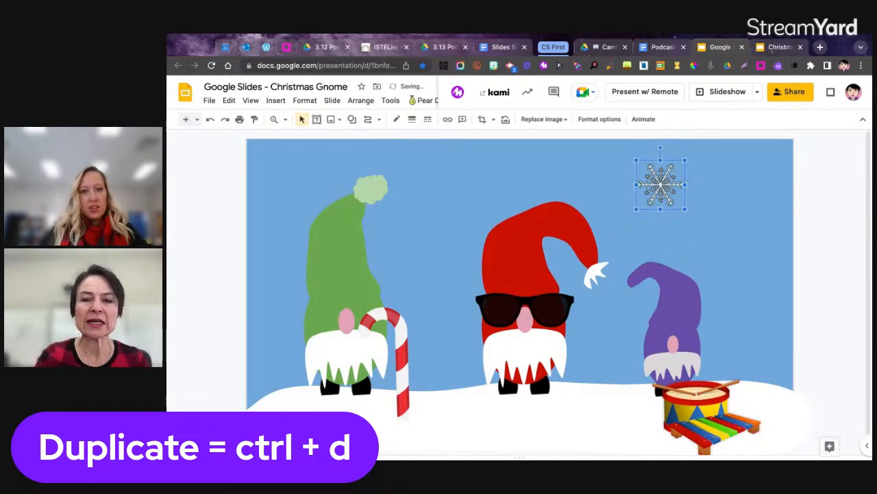
Step: Duplicate the snowflake eight times and move the last copy into the sky above and left of the green gnome's hat
key("ctrl+d")
key("ctrl+d")
key("ctrl+d")
key("ctrl+d")
key("ctrl+d")
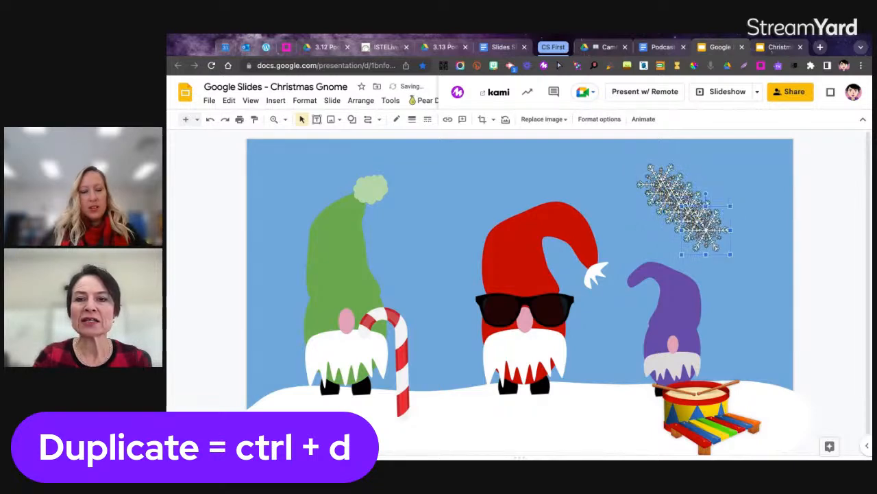
key("ctrl+d")
key("ctrl+d")
key("ctrl+d")
key("ctrl+d")
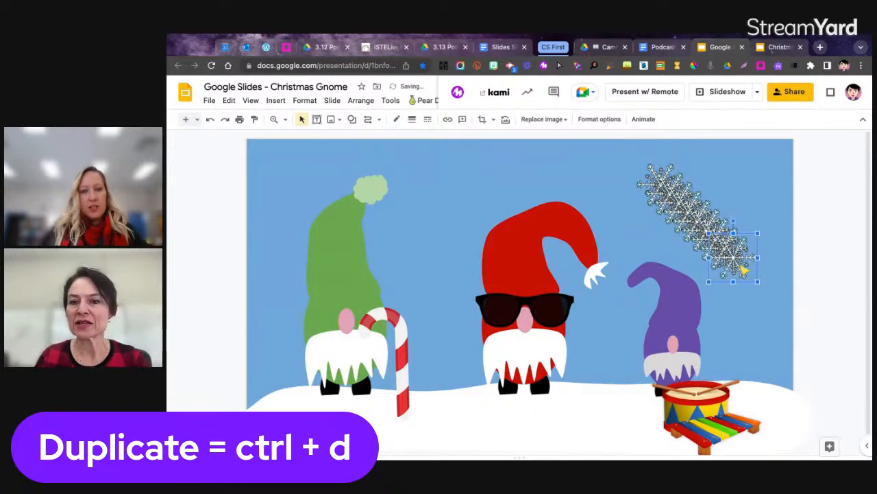
left_click_drag(746, 270, 302, 186)
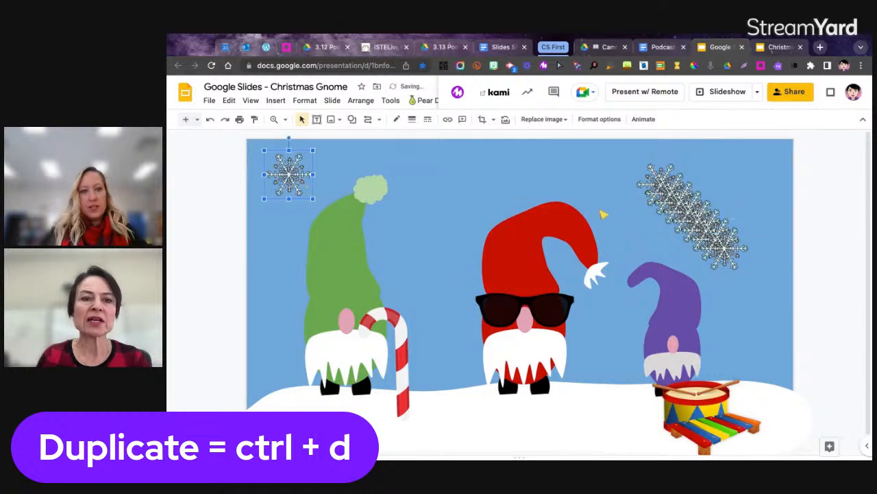
Step: Move the lowest snowflake of the diagonal row up and slightly right into open sky and shrink it three increments
left_click(732, 246)
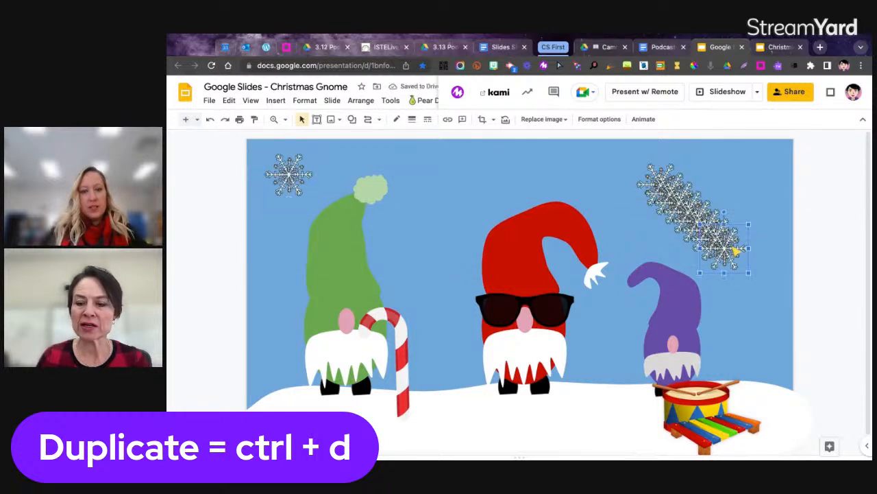
key("Up")
key("Up")
key("Up")
key("Up")
key("Up")
key("Up")
key("Up")
key("Up")
key("Up")
key("Up")
key("Up")
key("Up")
key("Up")
key("Right")
key("Right")
key("Right")
key("Right")
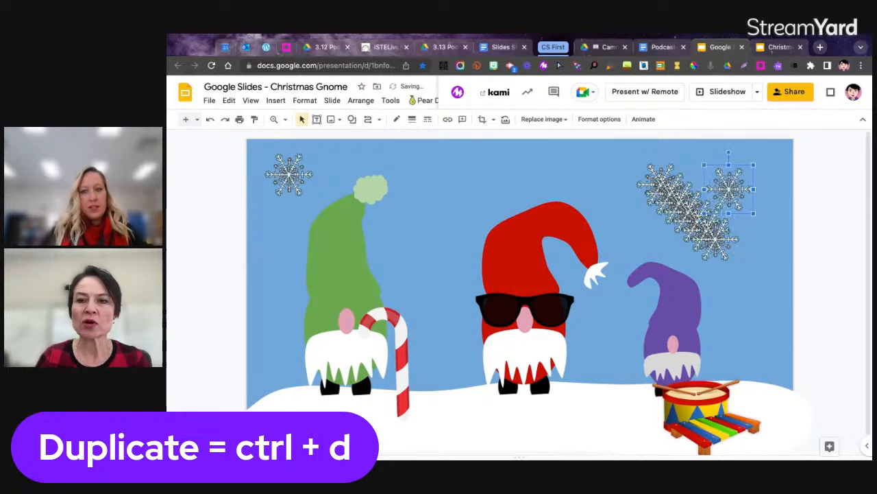
key("ctrl+alt+j")
key("ctrl+alt+j")
key("ctrl+alt+j")
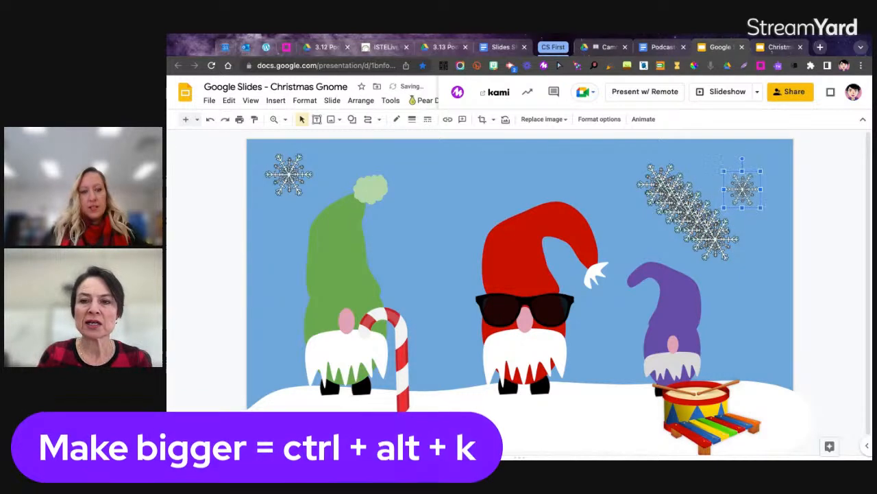
Step: Move the lowest remaining snowflake of the row straight left until it overlaps the back of the red gnome's hat
left_click(719, 239)
key("Left")
key("Left")
key("Left")
key("Left")
key("Left")
key("Left")
key("Left")
key("Left")
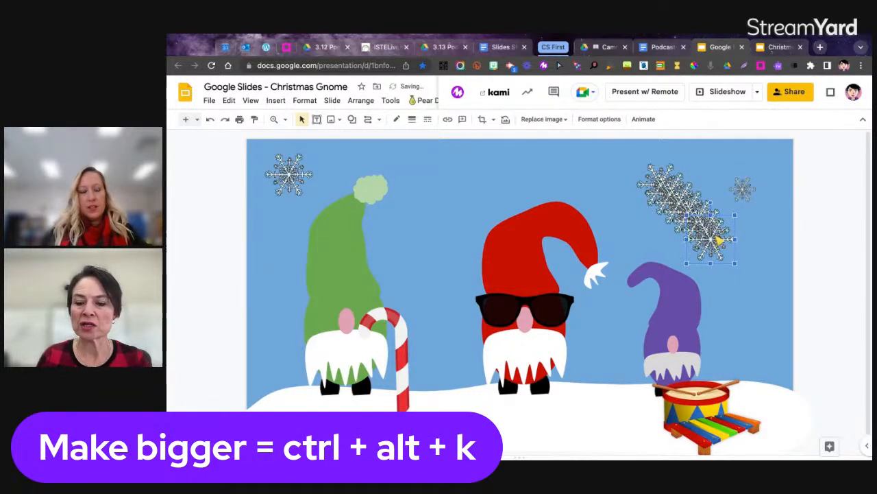
key("Left")
key("Left")
key("Left")
key("Left")
key("Left")
key("Left")
key("Left")
key("Left")
key("Left")
key("Left")
key("Left")
key("Left")
key("Left")
key("Left")
key("Left")
key("Left")
key("Left")
key("Left")
key("Left")
key("Left")
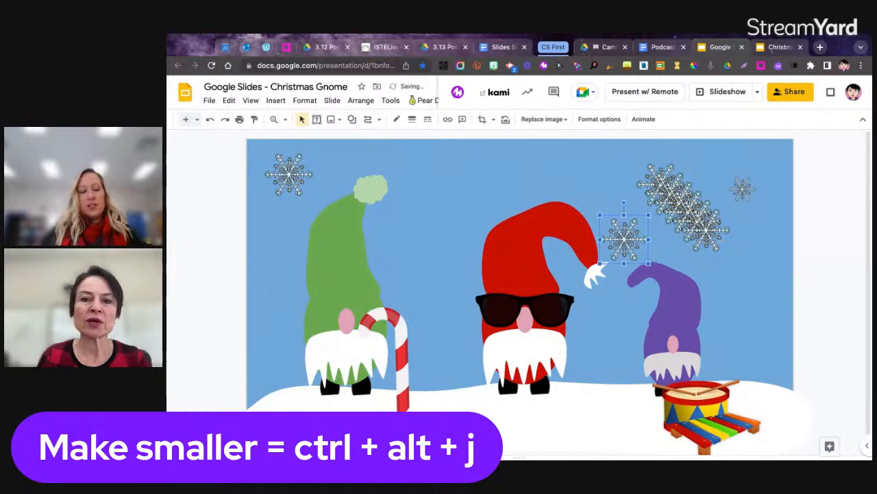
key("Left")
key("Left")
key("Left")
key("Left")
key("Left")
key("Left")
key("Left")
key("Left")
key("Left")
key("Left")
key("Left")
key("Left")
key("Left")
key("Left")
key("Left")
key("Left")
key("Left")
key("Left")
key("Left")
key("Left")
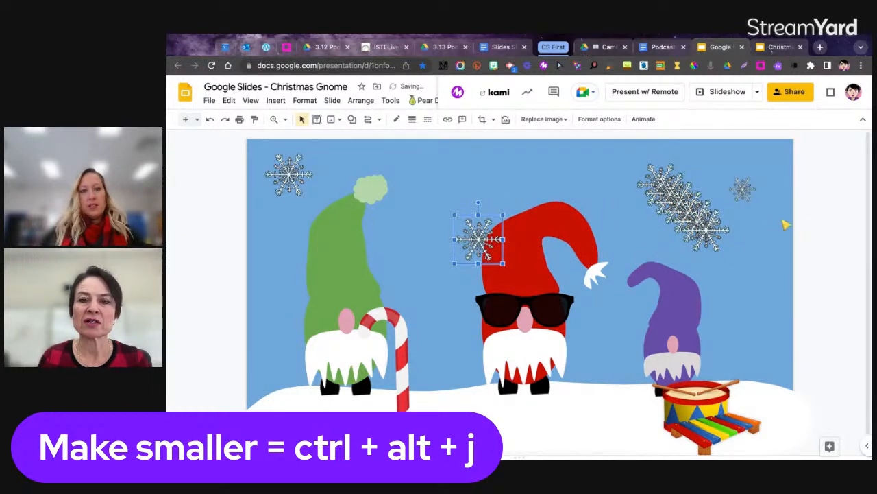
Step: Move another snowflake from the row to the left of the green gnome's hat, below the first one there, and shrink it
left_click(732, 231)
left_click_drag(715, 235, 285, 247)
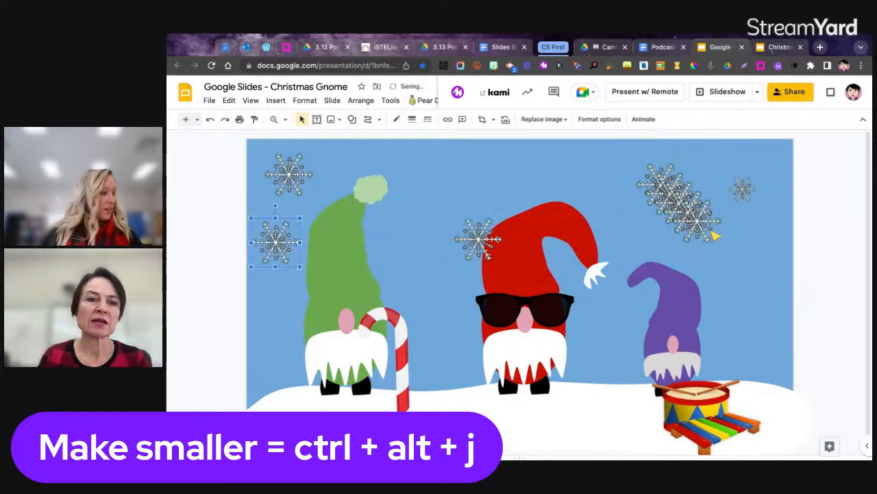
key("ctrl+alt+j")
key("ctrl+alt+j")
key("ctrl+alt+j")
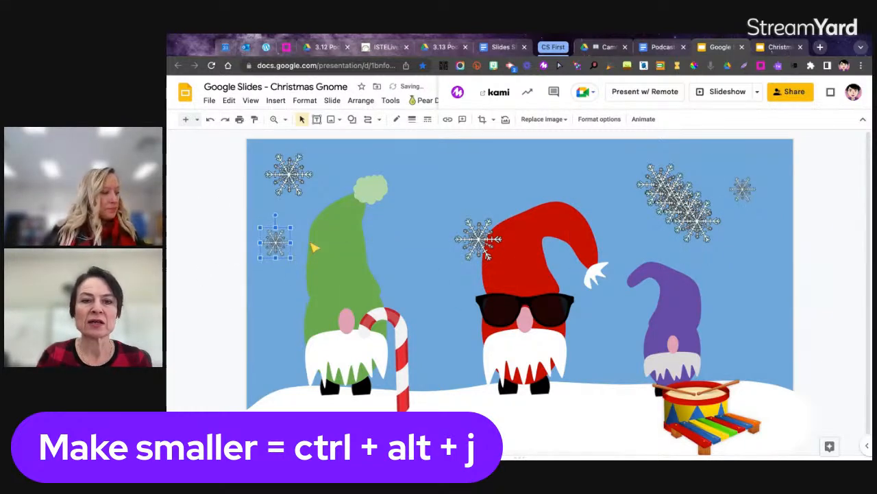
Step: Move the next snowflake to the slide's top edge between the green and red hats and shrink it four increments
left_click_drag(711, 228, 478, 165)
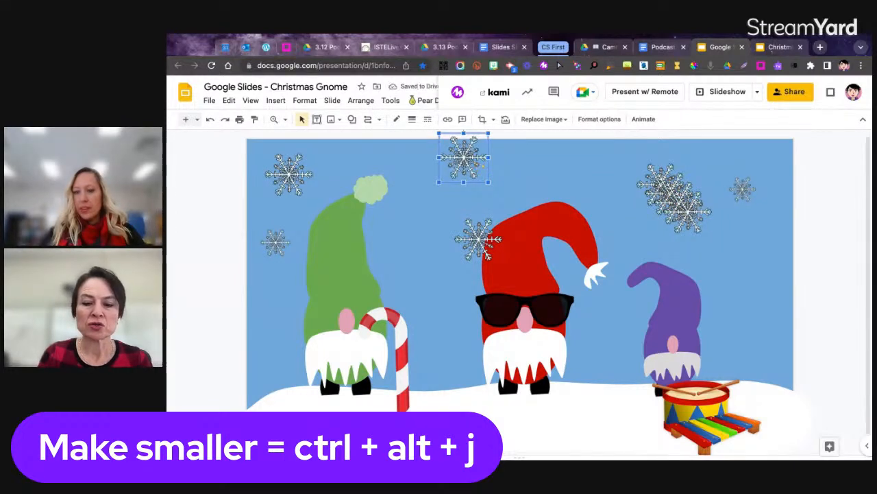
key("ctrl+alt+j")
key("ctrl+alt+j")
key("ctrl+alt+j")
key("ctrl+alt+j")
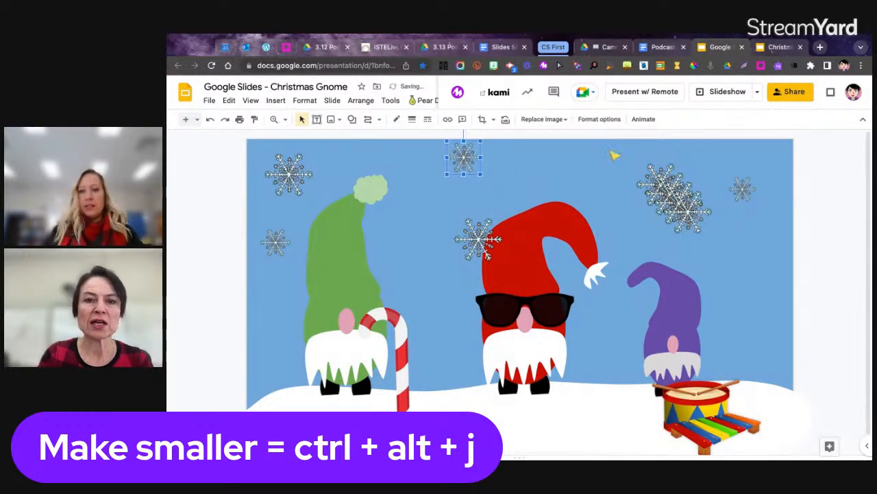
Step: Move one snowflake to the slide's top edge above the red hat's tip and another just left of the cluster, shrinking the second
left_click_drag(661, 182, 615, 147)
left_click_drag(678, 201, 621, 206)
key("ctrl+alt+j")
key("ctrl+alt+j")
key("ctrl+alt+j")
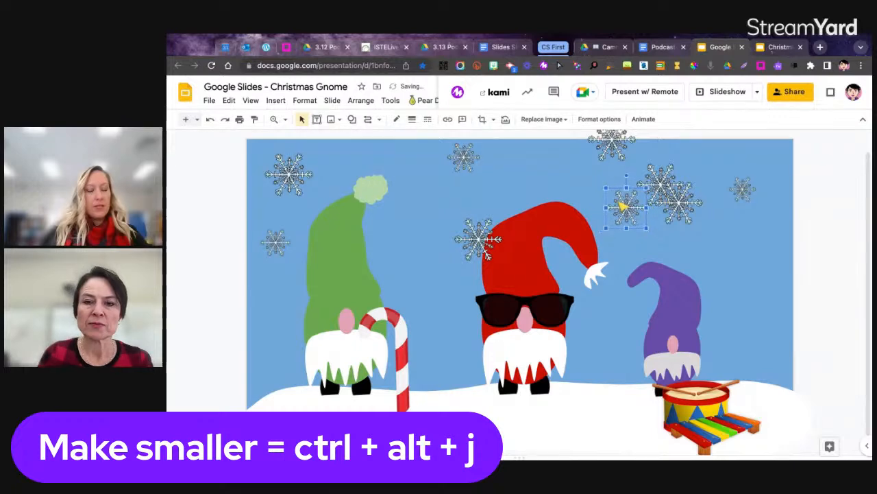
Step: Move the lower of the two overlapping snowflakes to the right of the purple gnome's hat, shrink it four increments and deselect it
left_click_drag(680, 199, 753, 280)
key("ctrl+alt+j")
key("ctrl+alt+j")
key("ctrl+alt+j")
key("ctrl+alt+j")
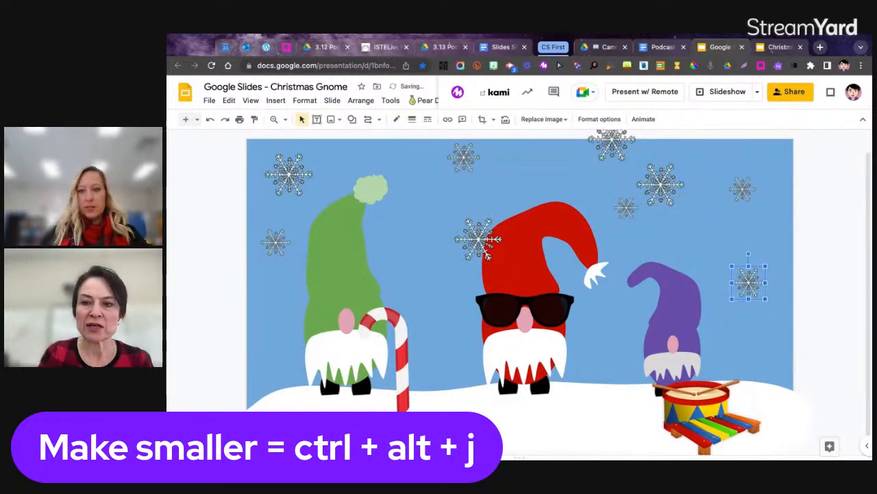
left_click(837, 294)
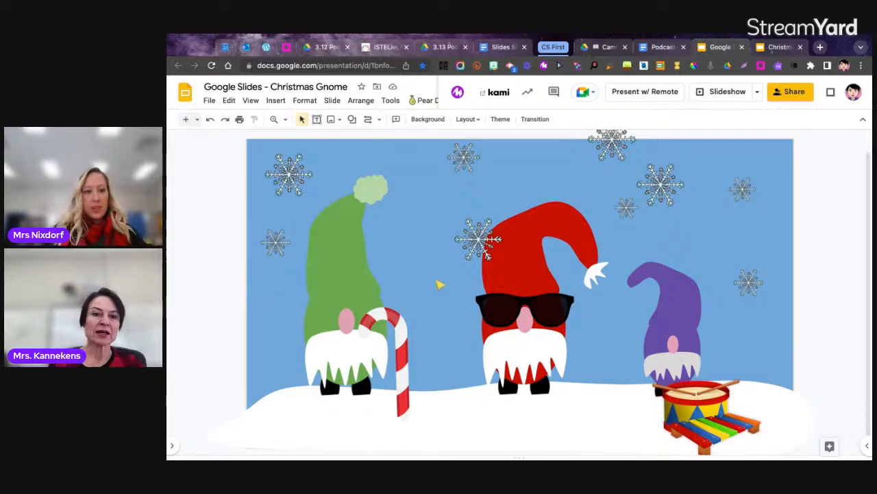
left_click(353, 273)
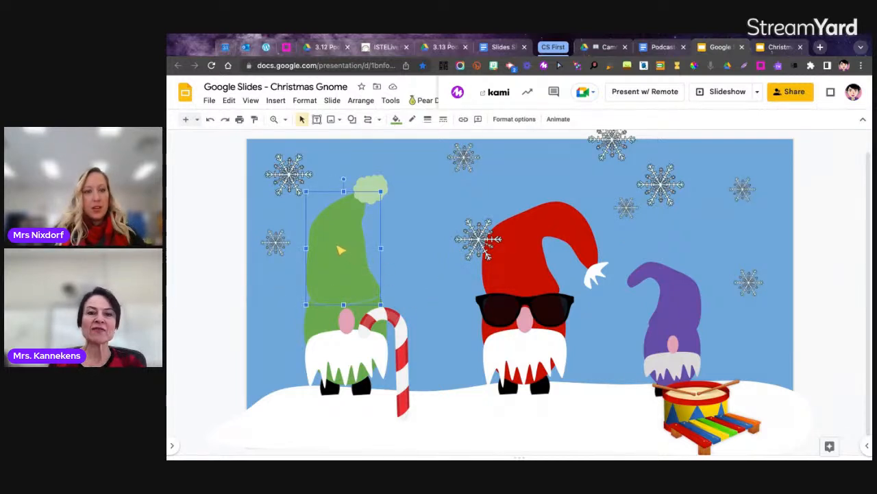
left_click(294, 180)
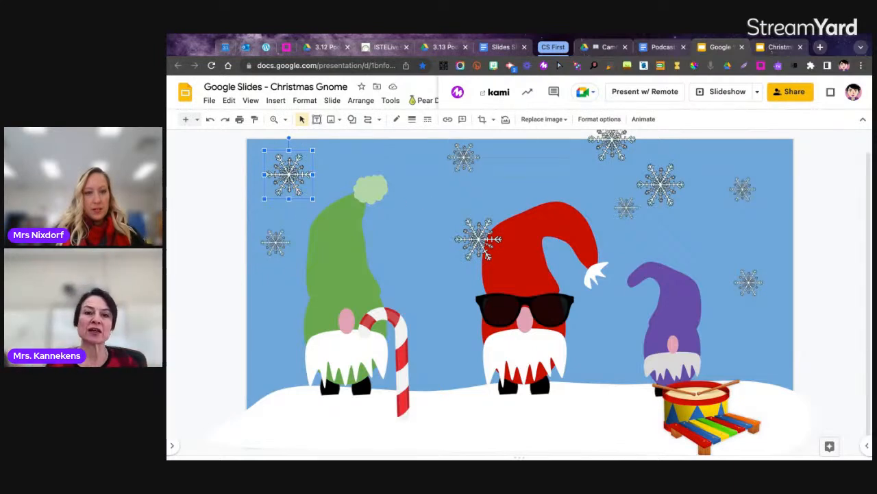
left_click(416, 165)
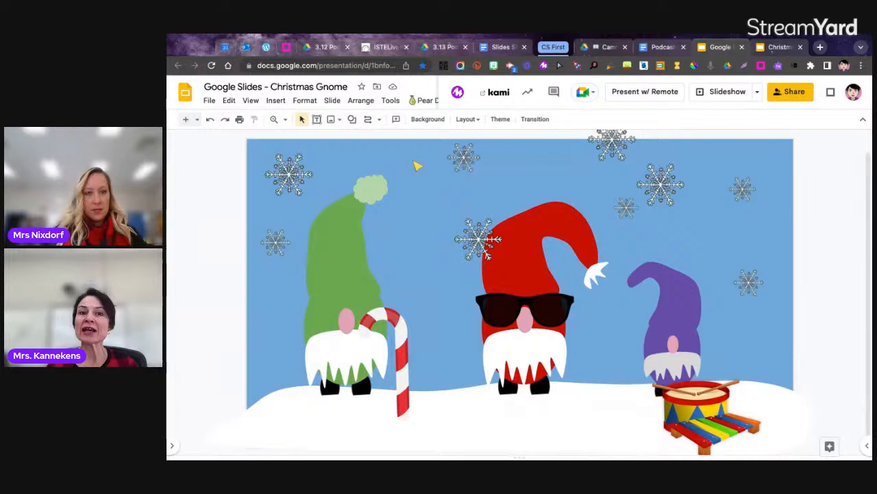
Step: Start choosing a background image for the slide and search Google Images for "mountain clipart background"
left_click(430, 120)
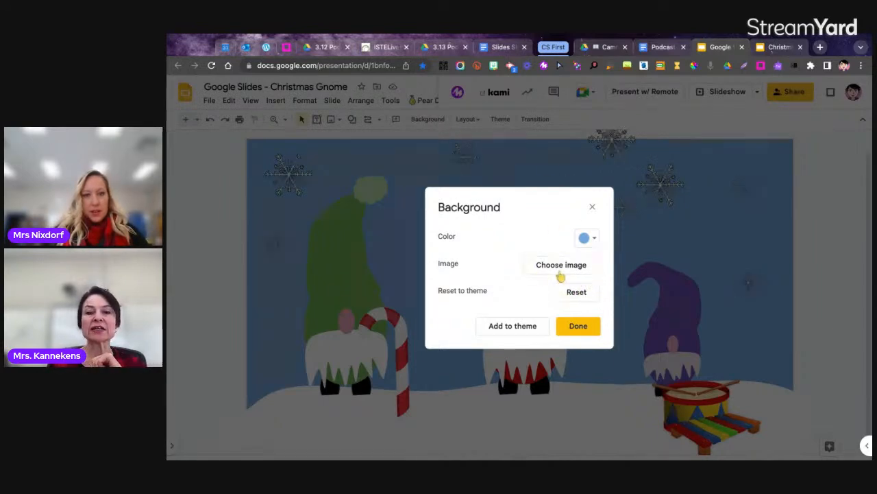
left_click(580, 266)
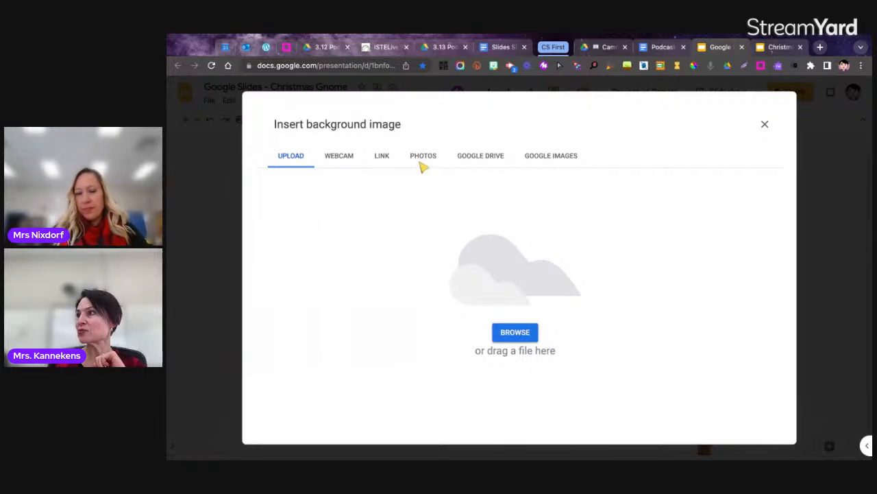
left_click(552, 156)
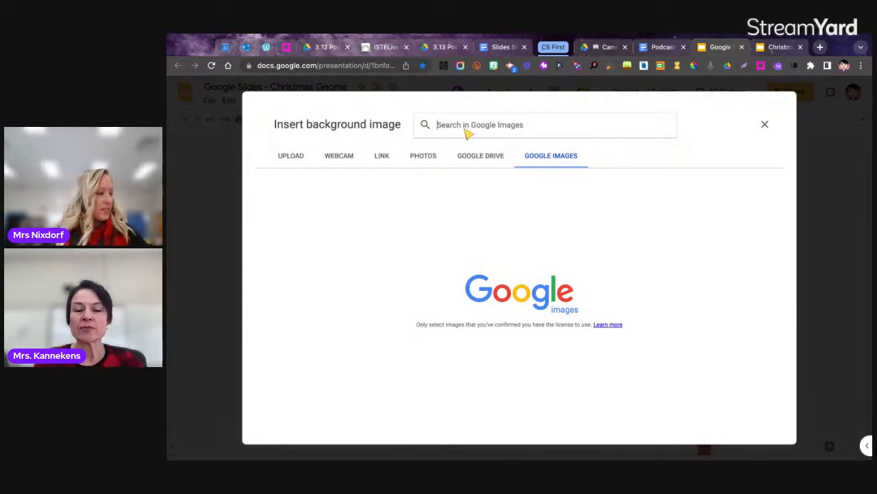
type("mounta")
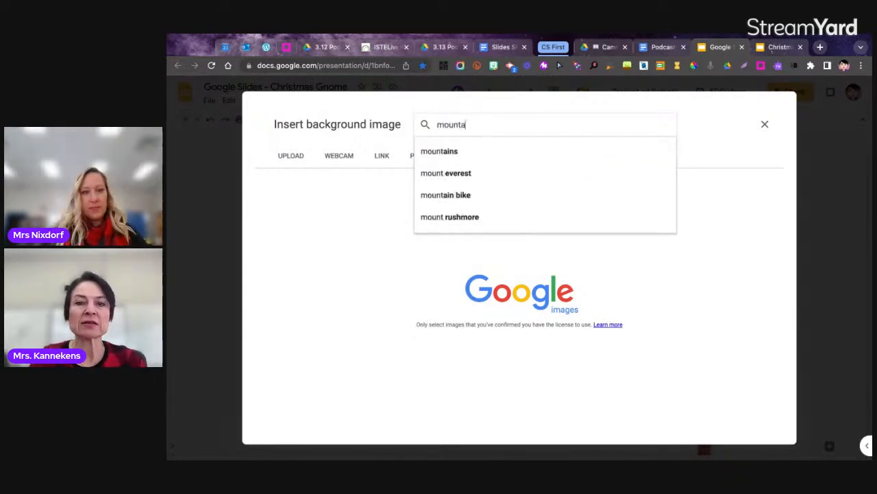
type("in clipart")
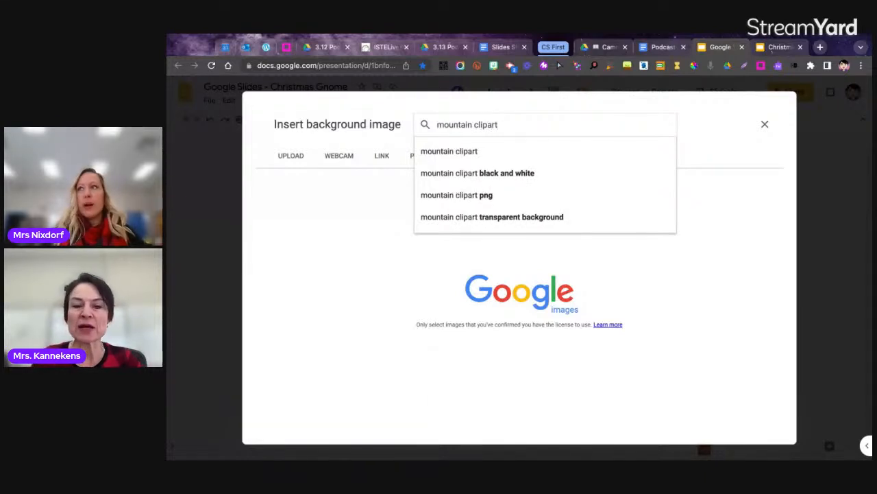
type(" bac")
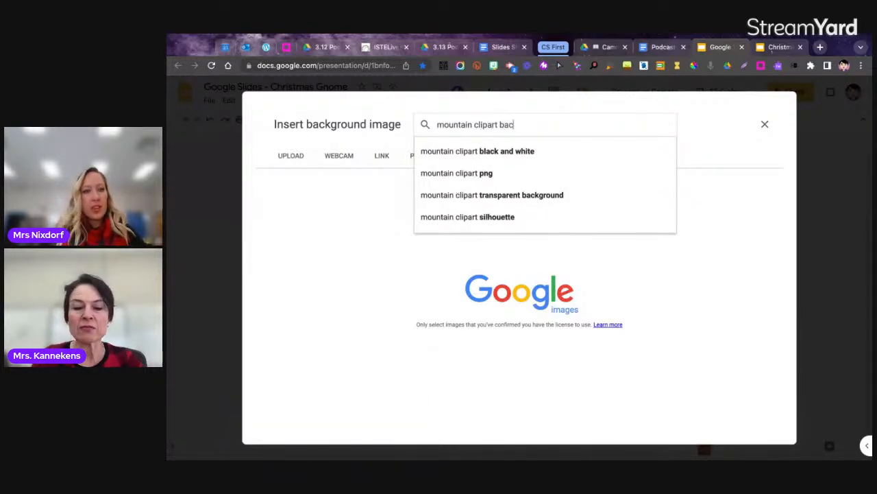
type("kground")
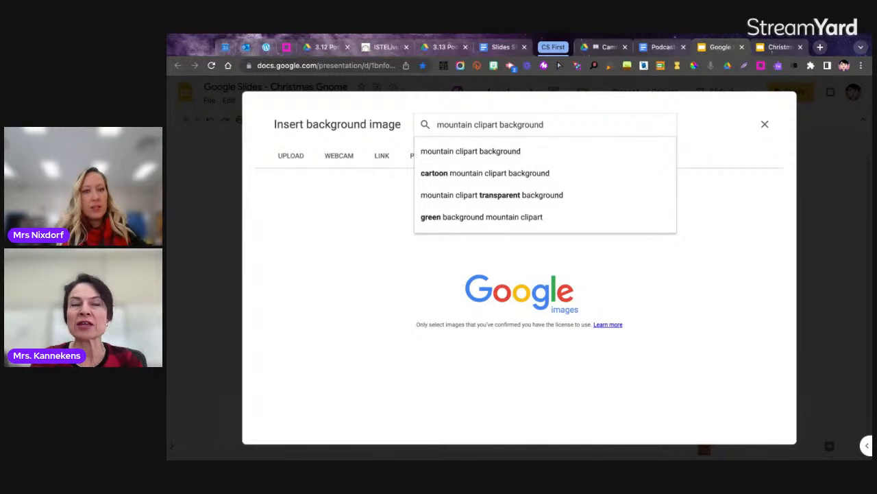
key("Return")
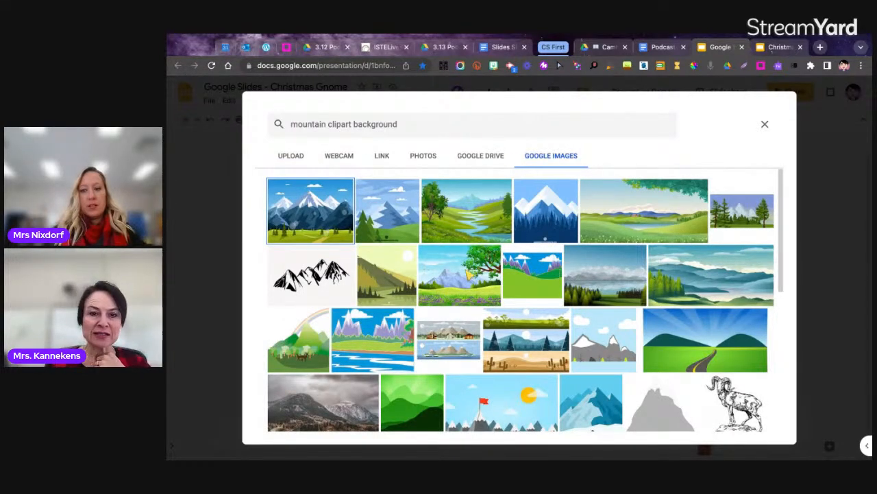
Step: Set the picture of grey snow-capped mountains with a red flag and a sun as the slide background
scroll(469, 273, "down", 3)
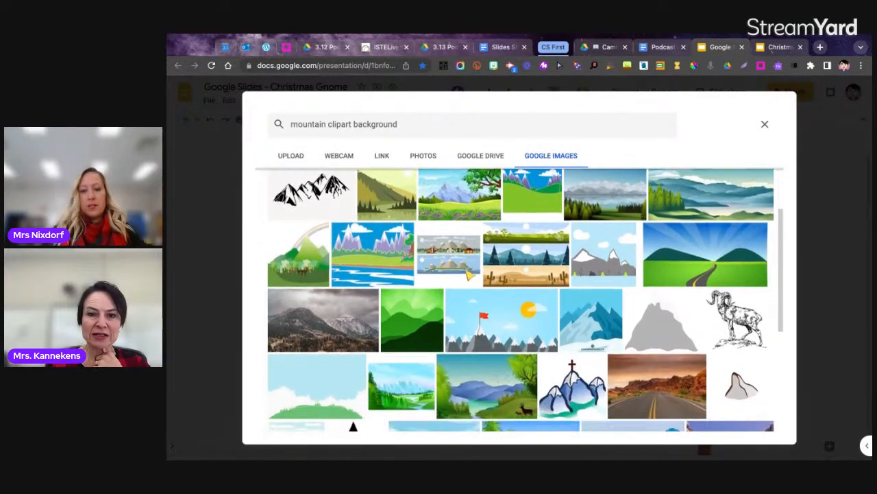
scroll(469, 274, "down", 5)
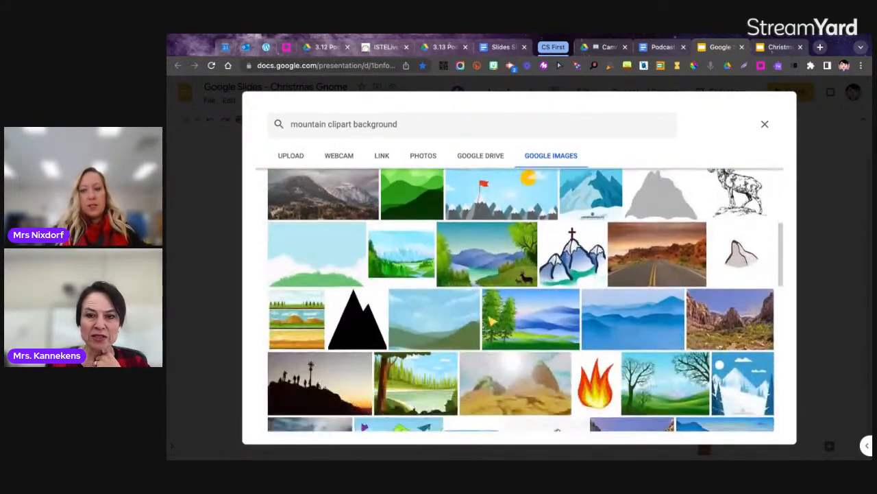
scroll(491, 321, "down", 2)
scroll(490, 321, "up", 5)
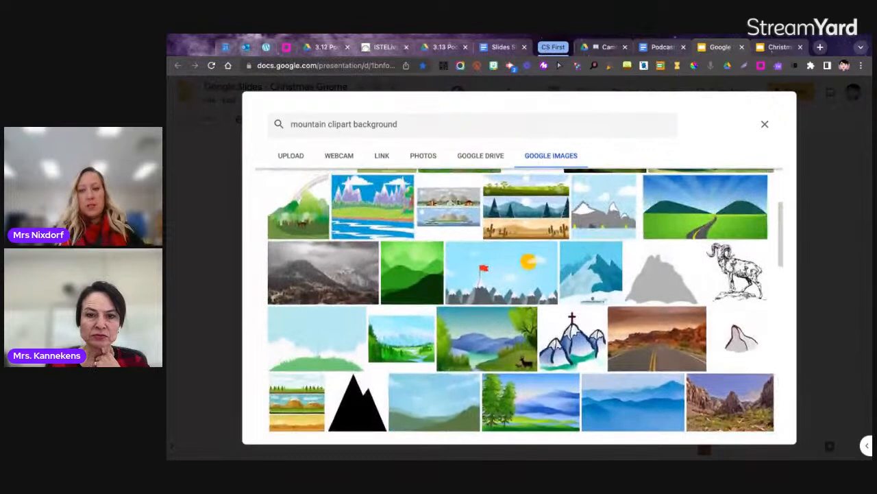
left_click(500, 296)
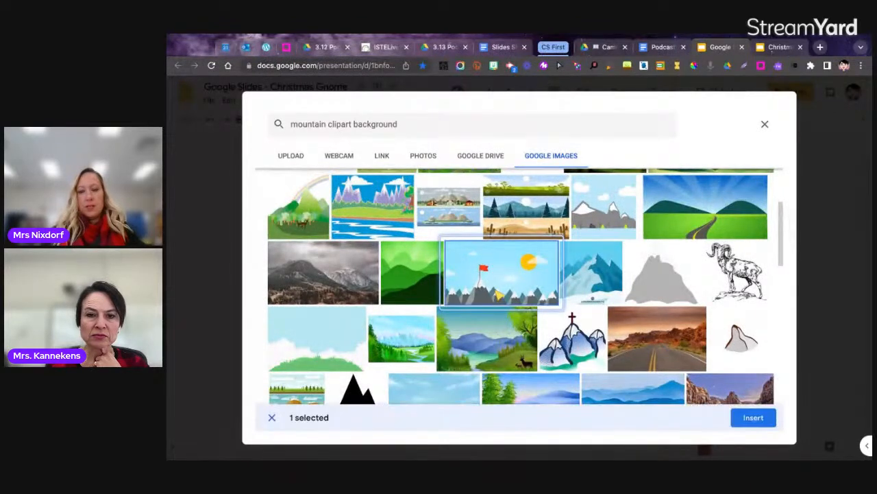
left_click(755, 419)
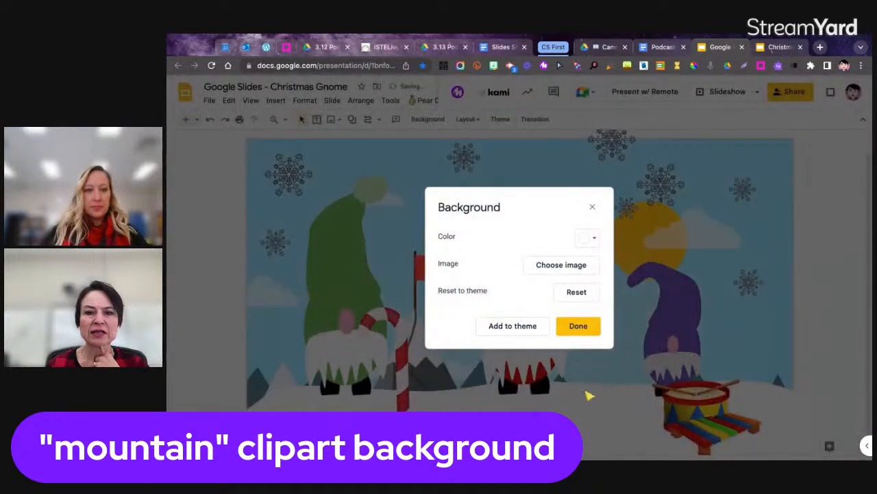
left_click(577, 326)
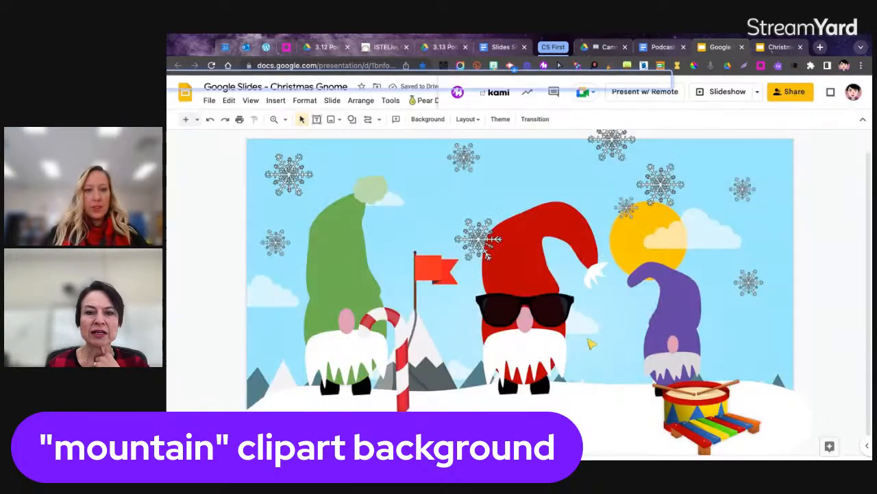
Step: Try lowering the snow shape to the slide's lower edge to uncover the mountains, undo the moves and deselect it
left_click(601, 403)
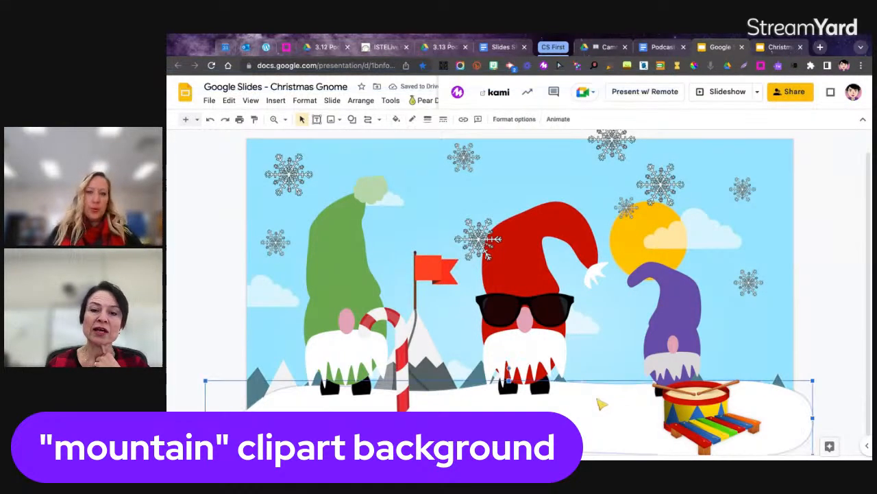
left_click_drag(602, 403, 596, 434)
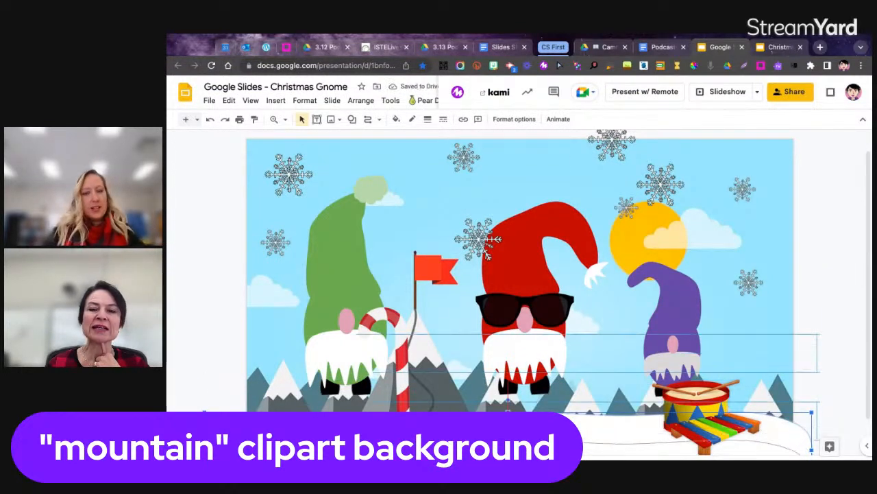
left_click_drag(597, 430, 596, 458)
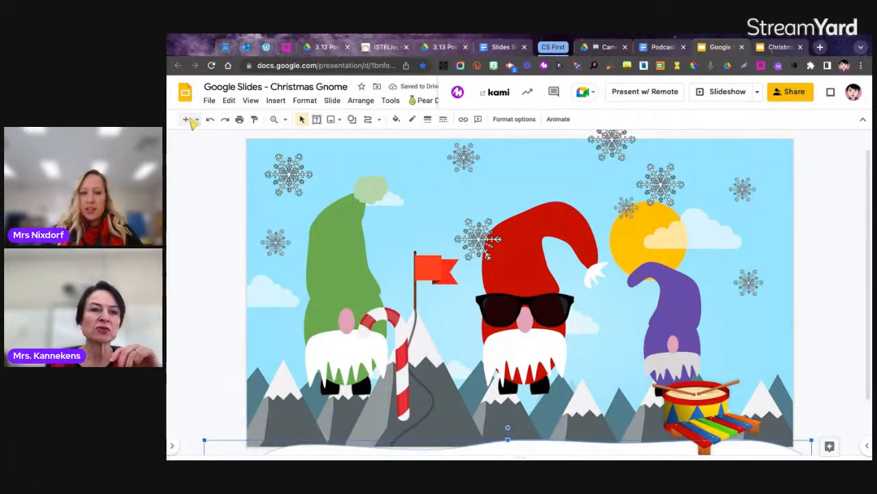
left_click(210, 119)
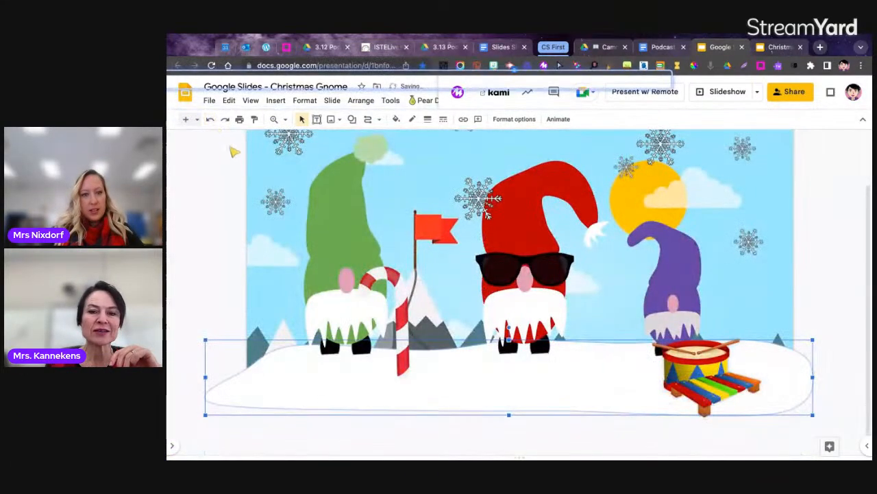
left_click(439, 175)
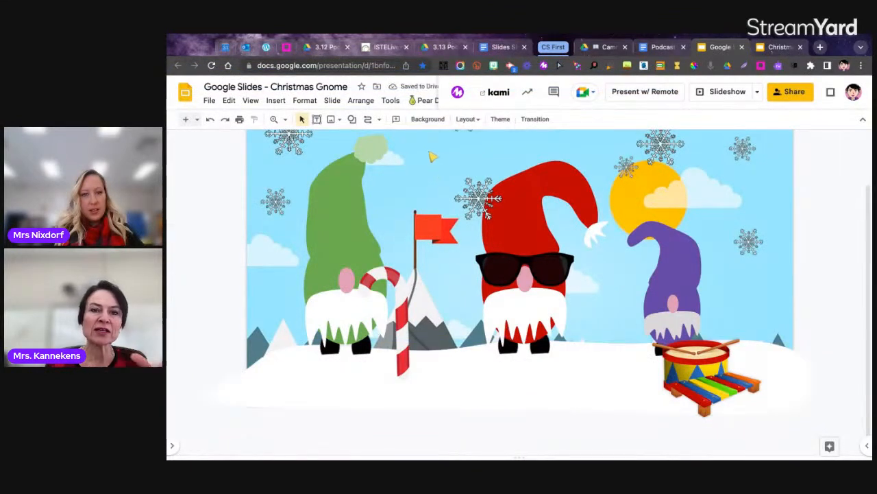
Step: Replace the slide background with the blue mountain picture from the "mountain clipart background" results
left_click(428, 120)
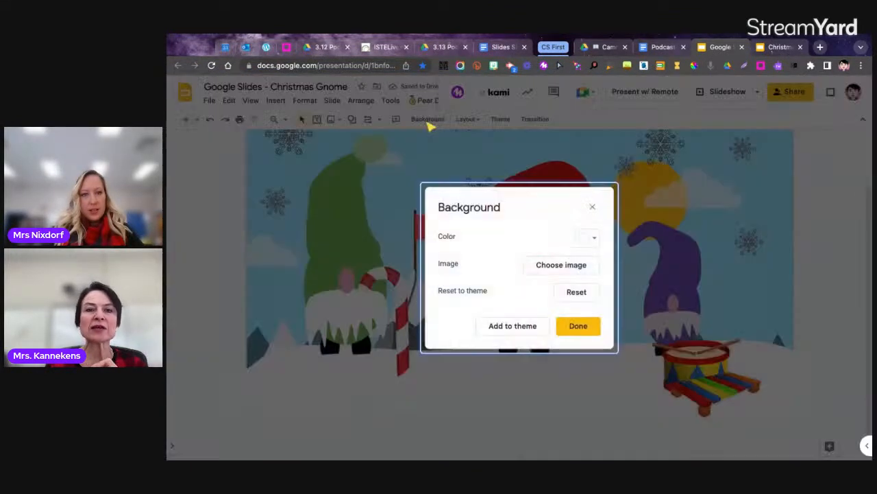
left_click(579, 266)
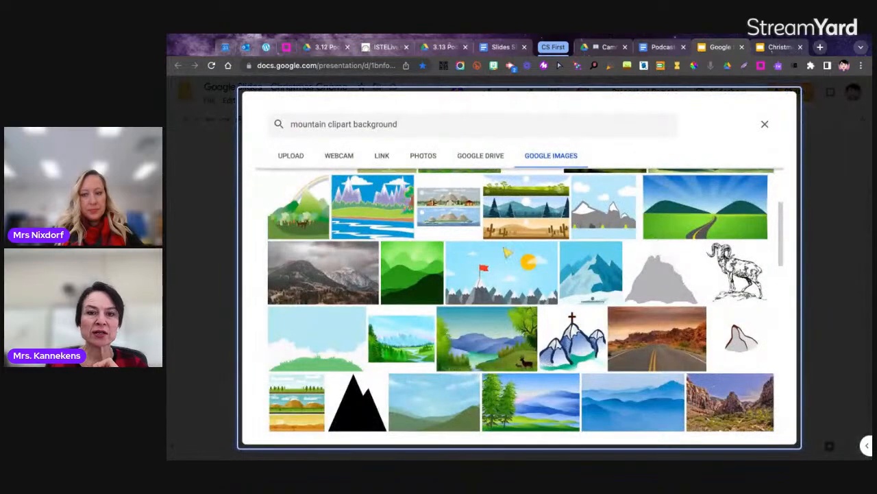
scroll(507, 253, "down", 2)
scroll(510, 278, "up", 4)
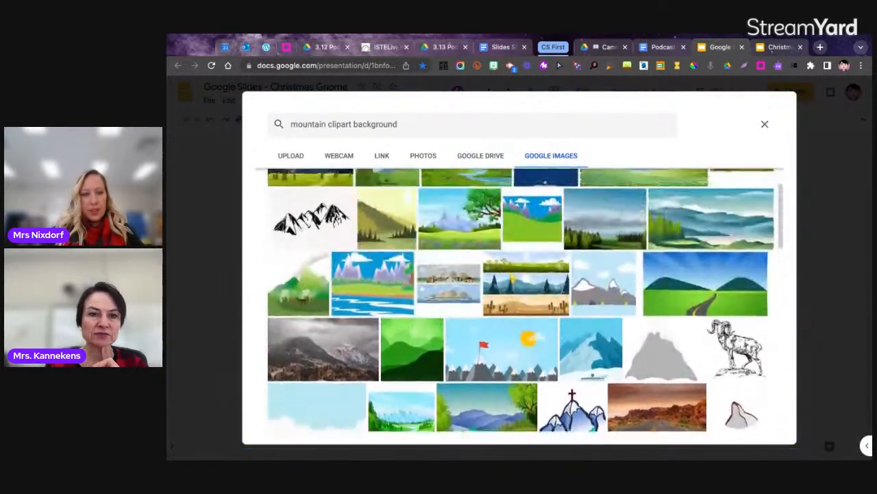
scroll(492, 313, "up", 3)
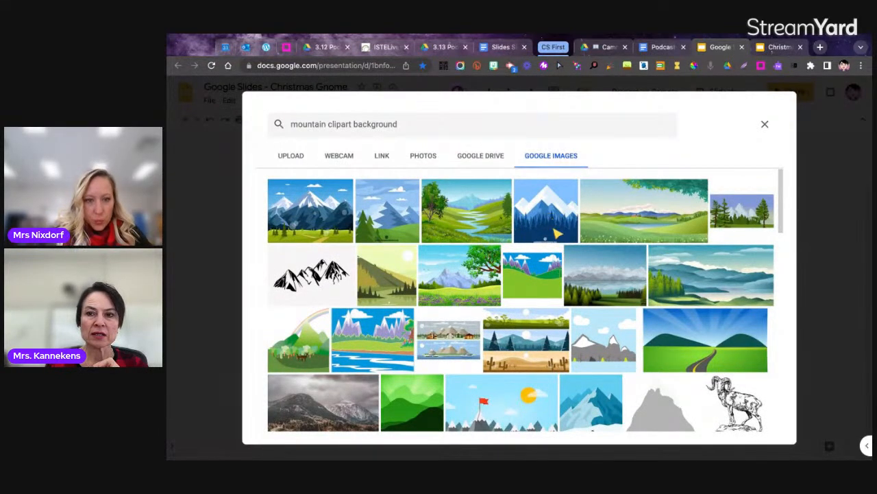
scroll(548, 253, "down", 1)
scroll(542, 264, "up", 1)
scroll(537, 271, "down", 1)
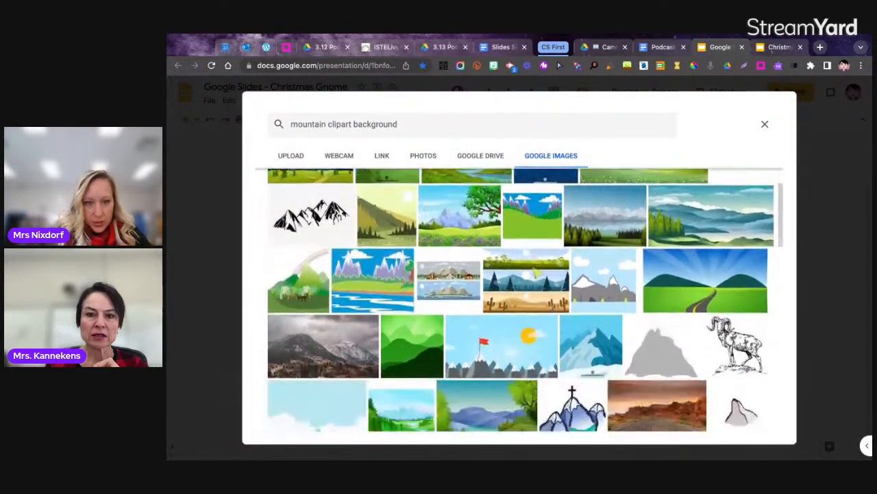
scroll(537, 272, "down", 1)
left_click(588, 351)
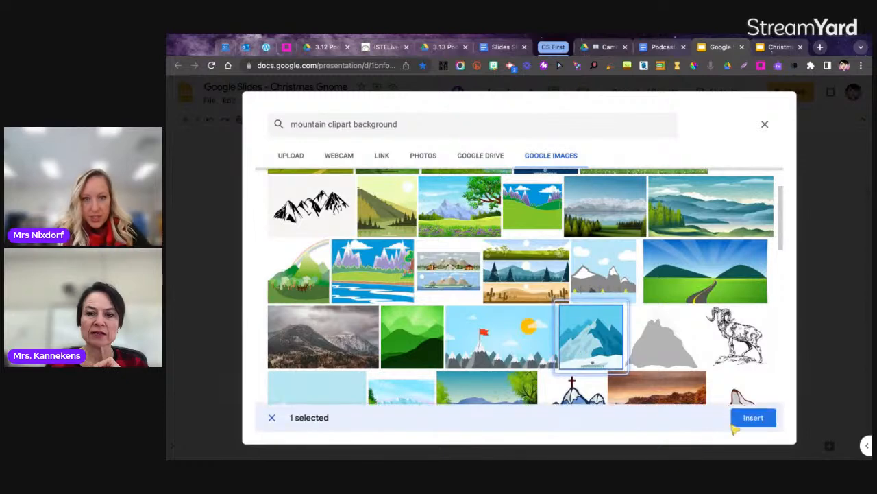
left_click(756, 418)
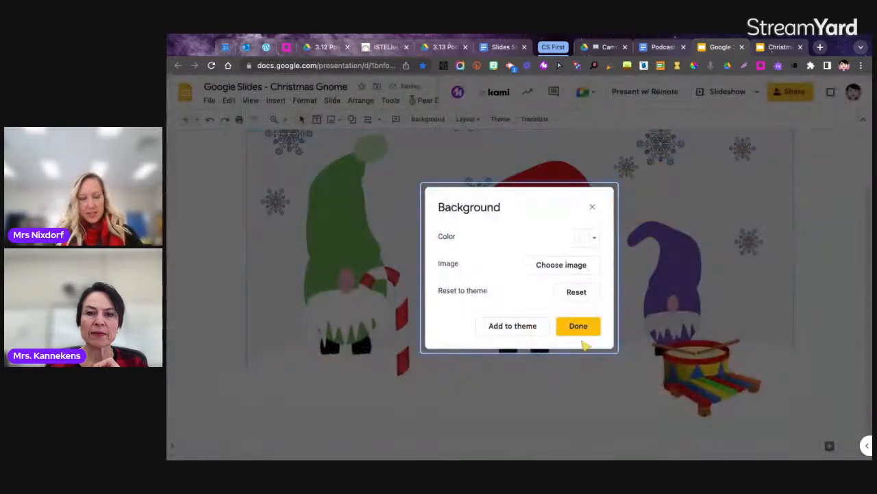
left_click(579, 327)
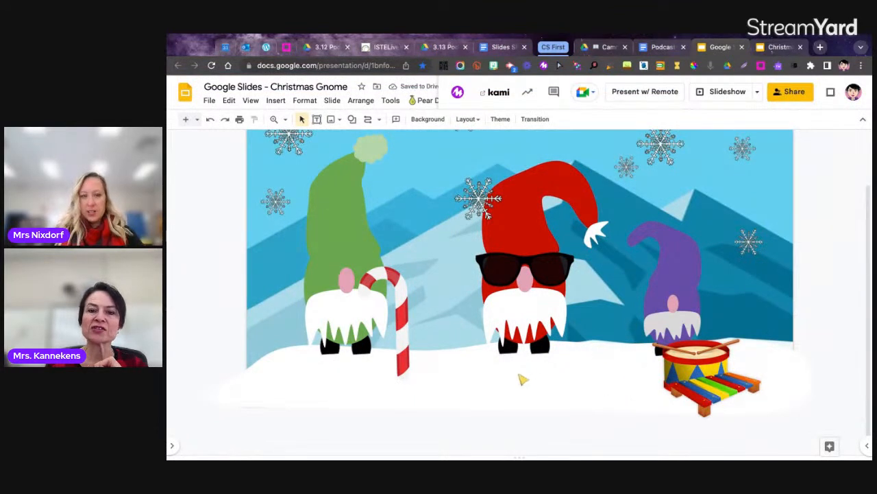
Step: Move the snow shape below the slide to uncover the background's lower part, return it under the gnomes' feet and deselect it
left_click(522, 379)
left_click_drag(523, 379, 530, 426)
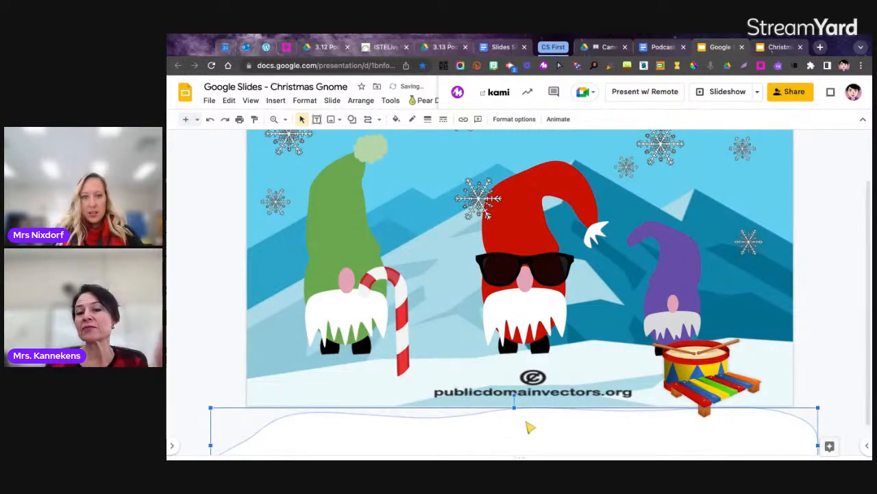
left_click_drag(530, 426, 539, 371)
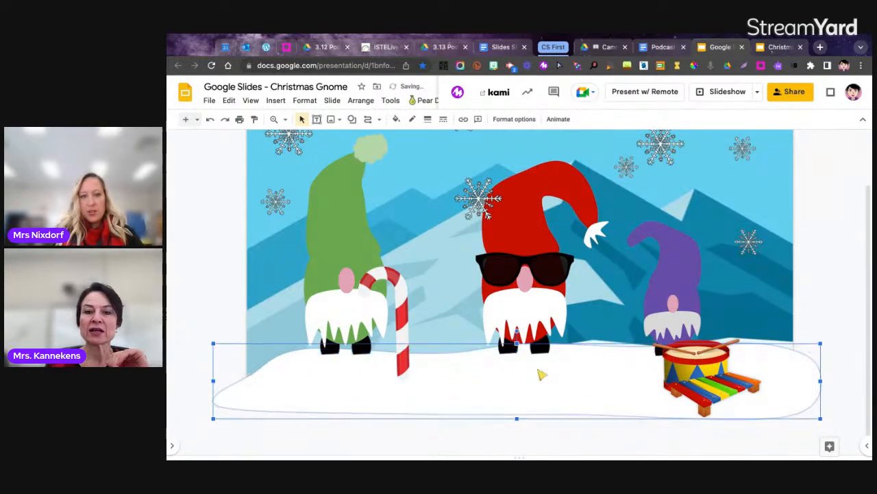
left_click(854, 373)
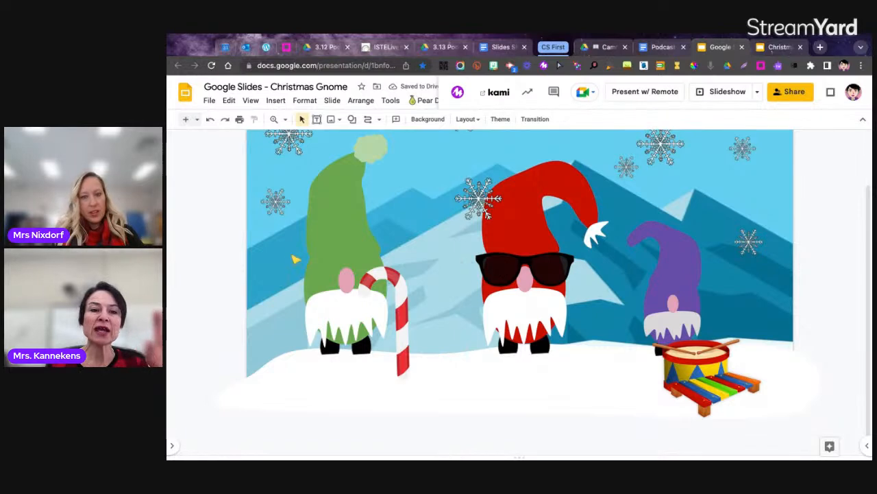
Step: Show the slide thumbnails and duplicate slide 4 with the gnome scene
left_click(182, 446)
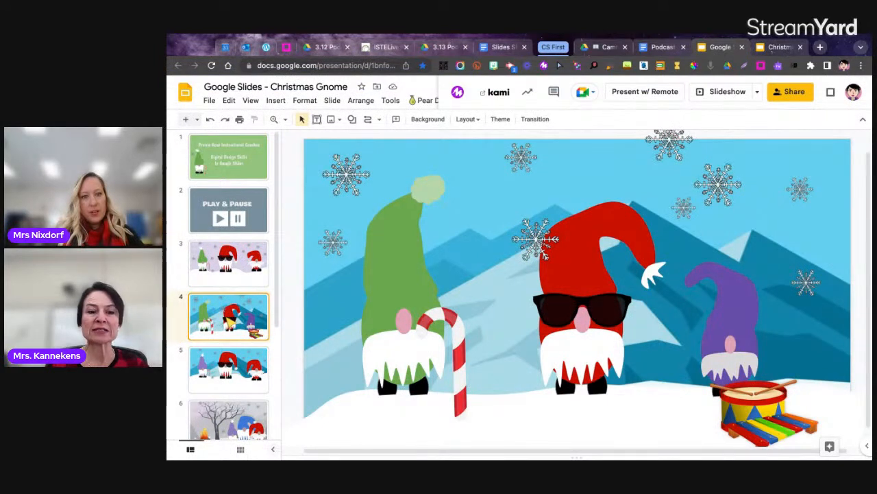
key("ctrl+d")
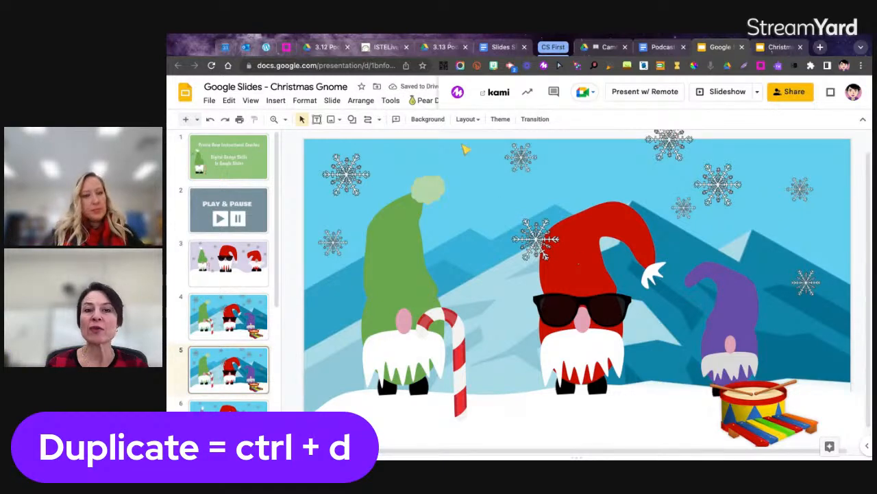
Step: Search Google Images for "ice skating rink background" as the duplicated slide's background picture
left_click(427, 120)
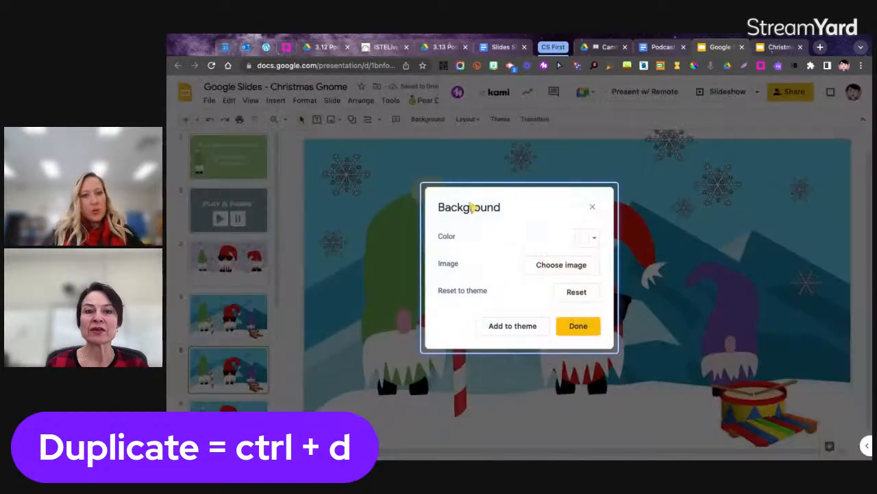
left_click(579, 265)
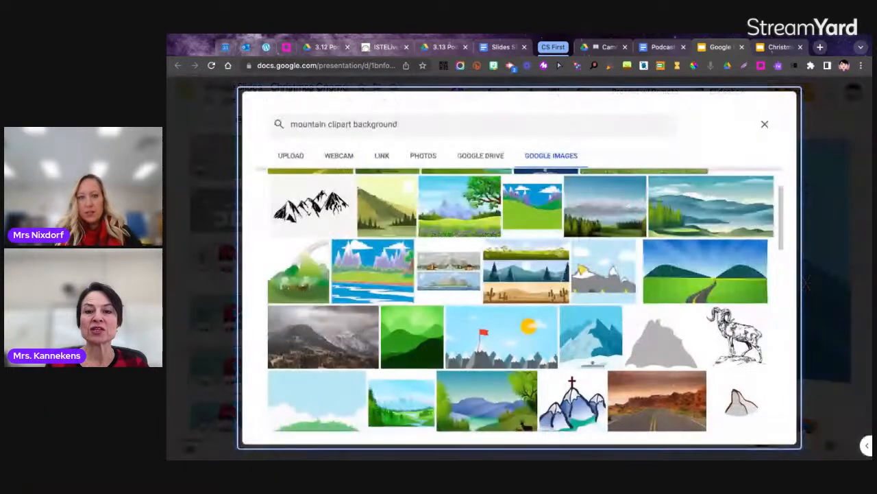
left_click(412, 129)
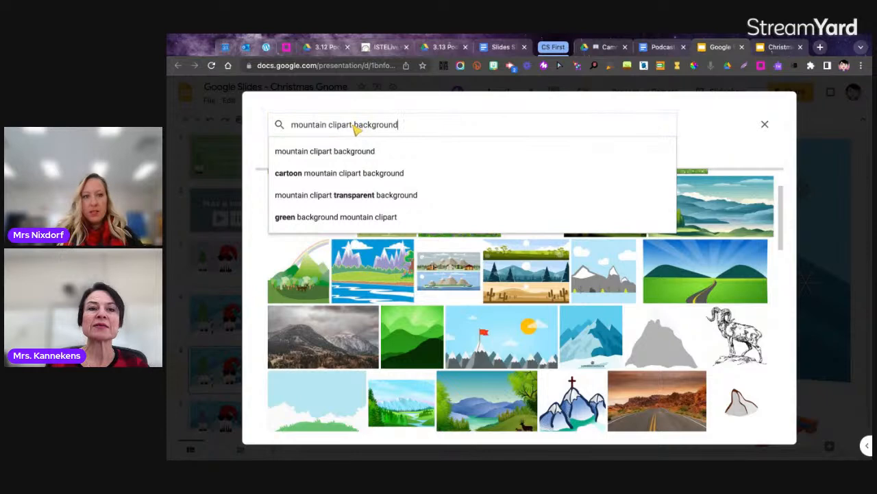
left_click_drag(353, 125, 298, 125)
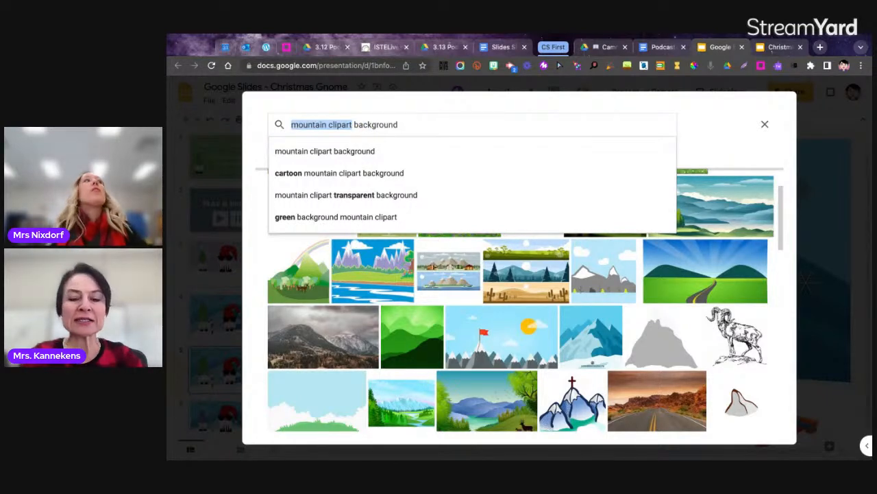
type("skating rin")
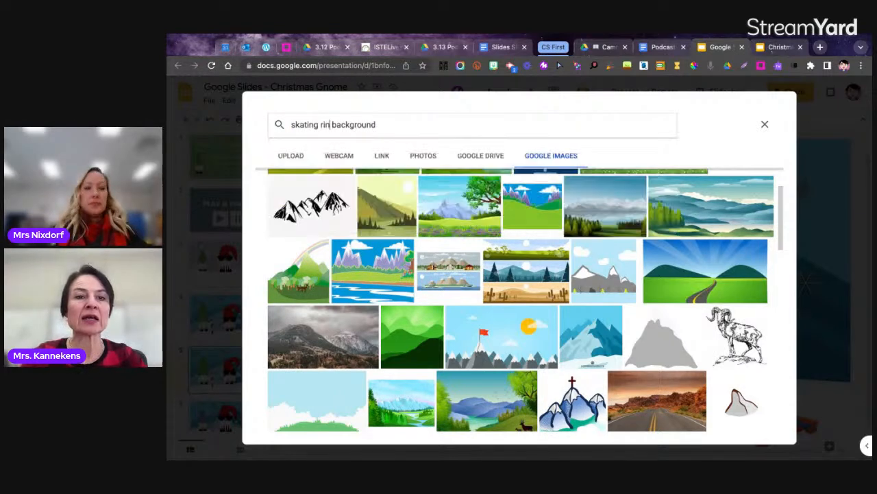
type("k")
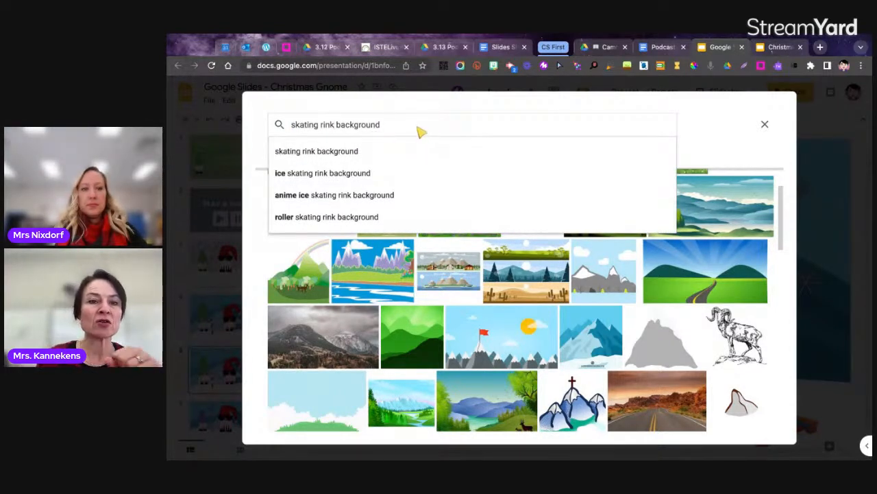
left_click(356, 173)
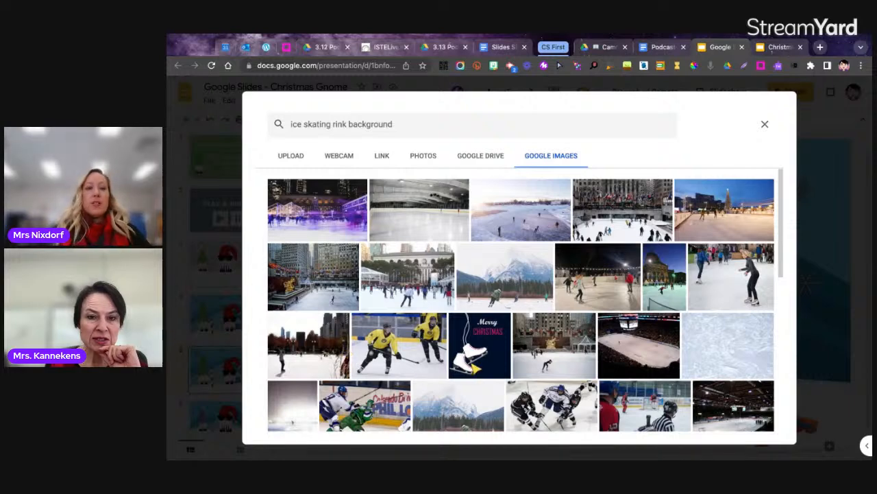
Step: Apply the empty indoor ice rink photo from the search results as the slide's background
scroll(521, 299, "down", 3)
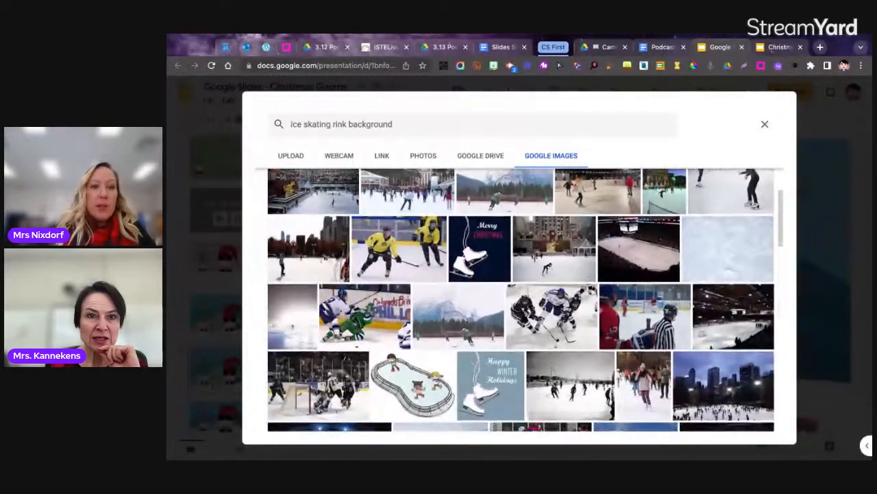
scroll(520, 300, "down", 1)
scroll(521, 299, "up", 2)
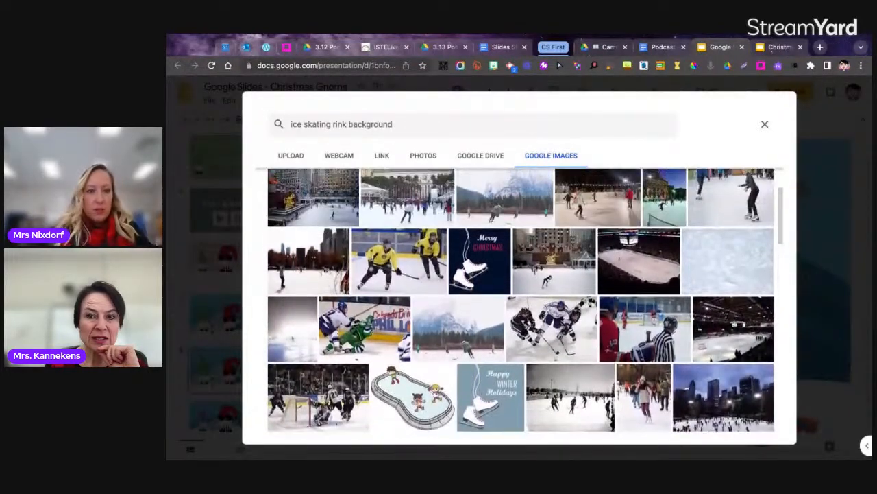
scroll(521, 300, "up", 2)
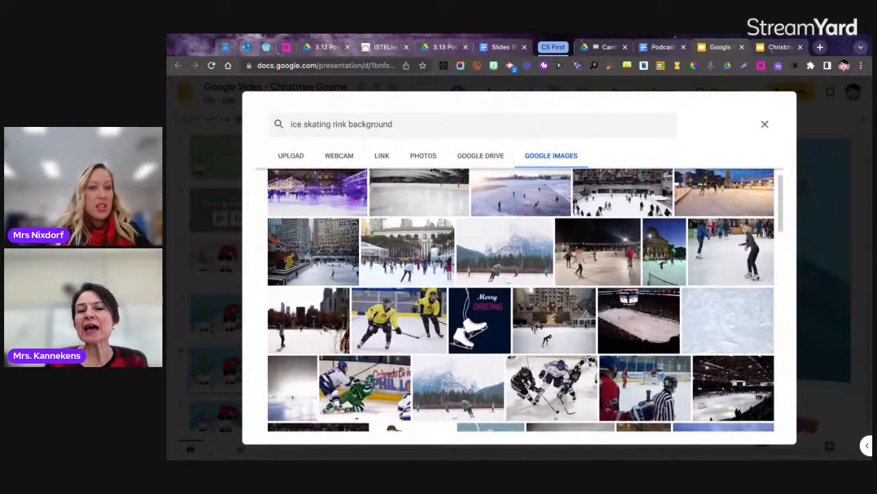
scroll(521, 300, "up", 1)
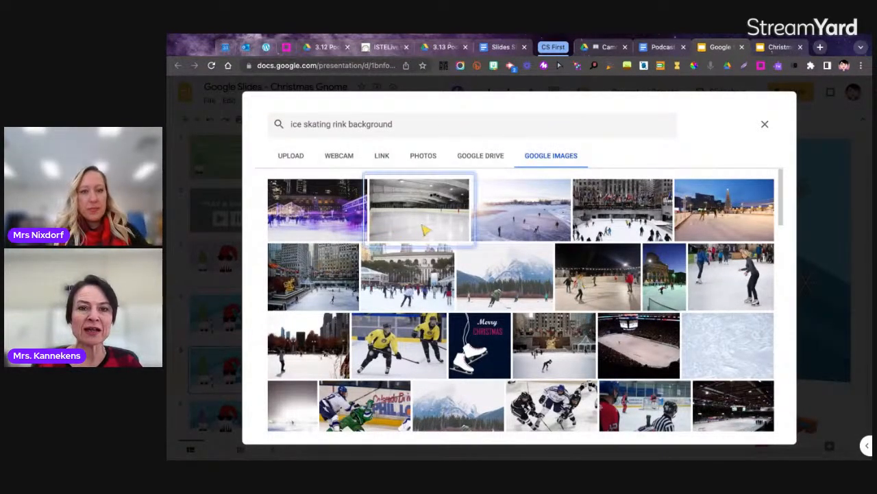
left_click(415, 233)
left_click(754, 418)
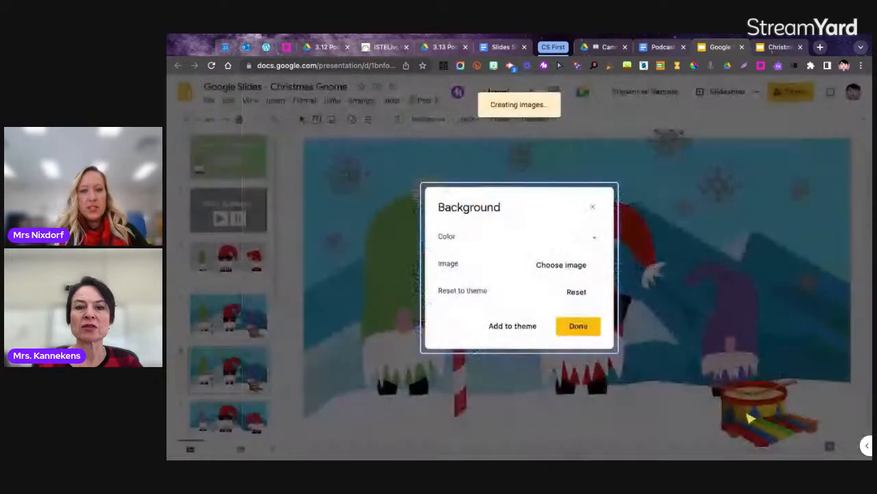
left_click(579, 327)
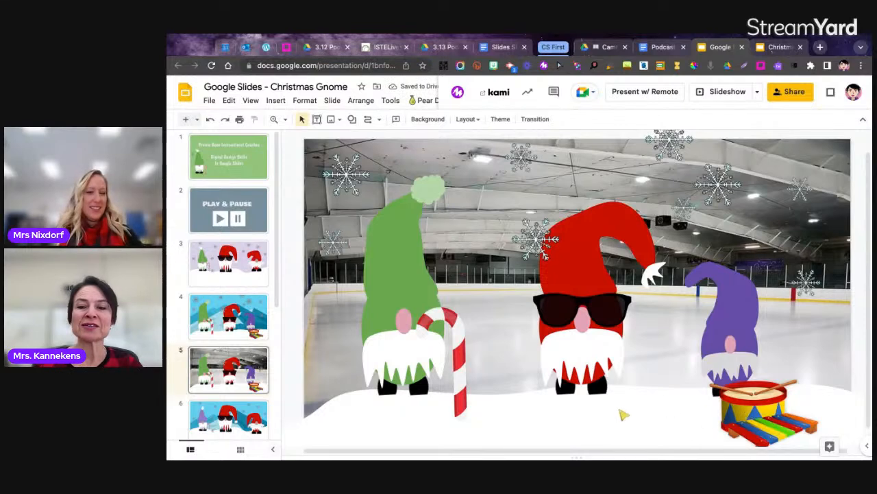
Step: Delete the white snow shape and the toy drum picture from the ice rink slide
left_click(622, 416)
key("Delete")
left_click(759, 414)
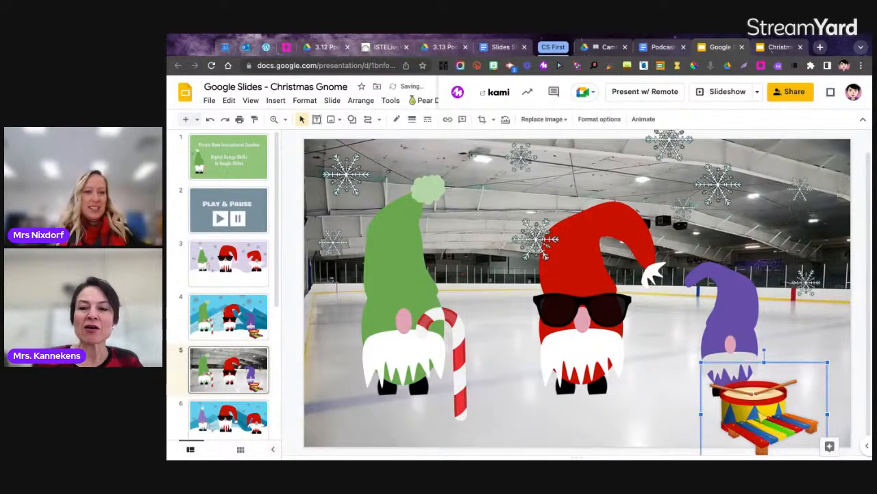
key("Delete")
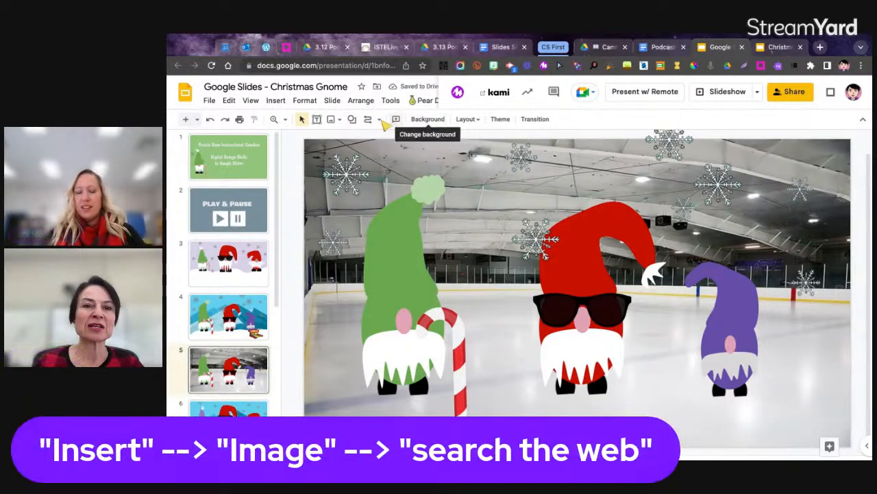
Step: Search the web for images to insert with "skates transparent background"
left_click(276, 100)
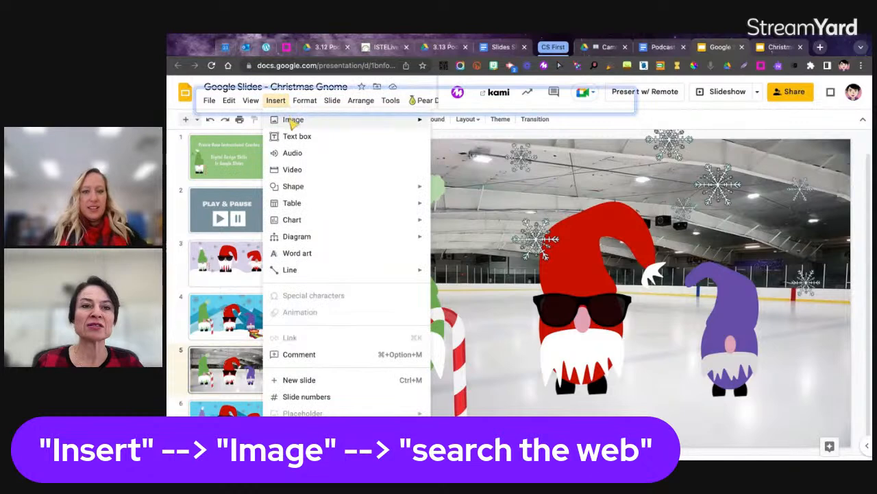
mouse_move(370, 120)
left_click(457, 140)
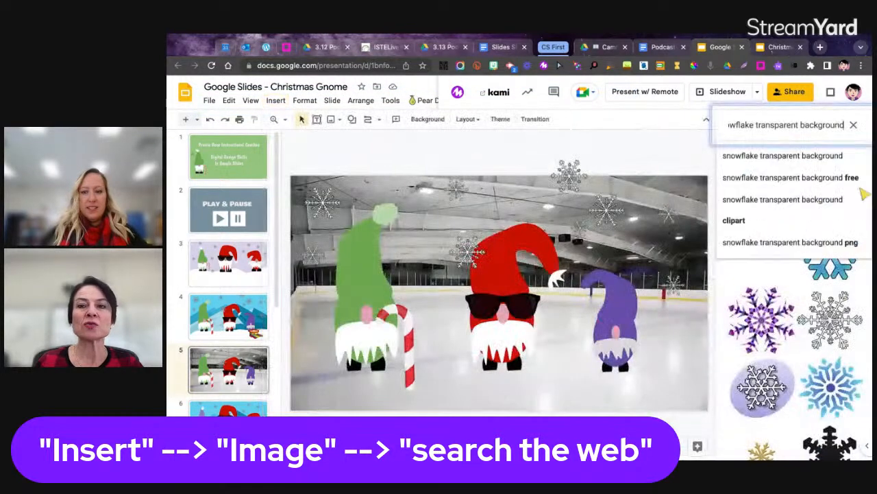
double_click(757, 127)
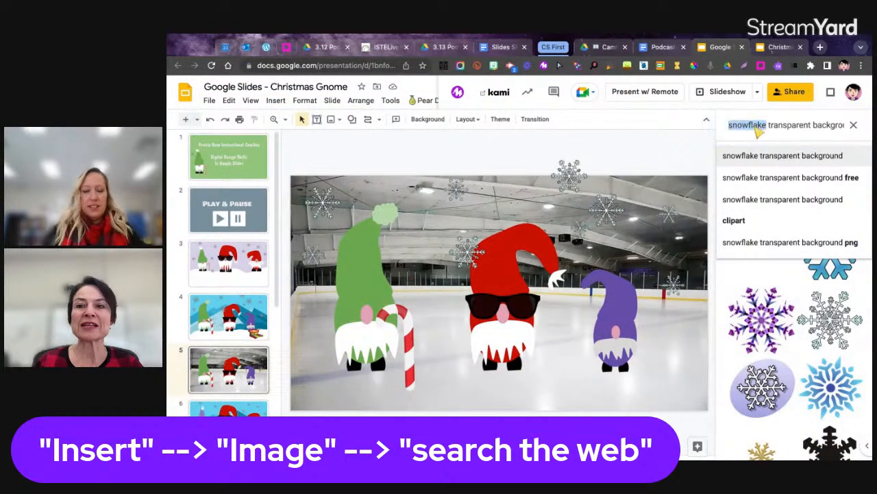
type("ska")
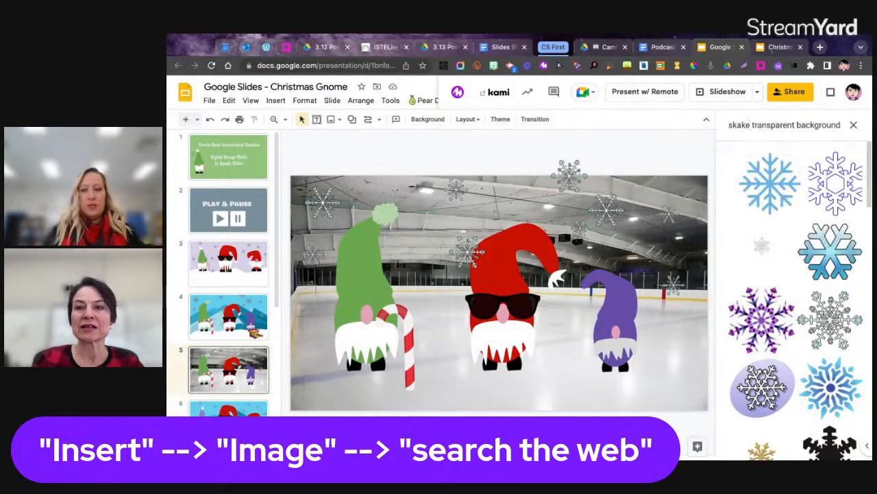
type("tes")
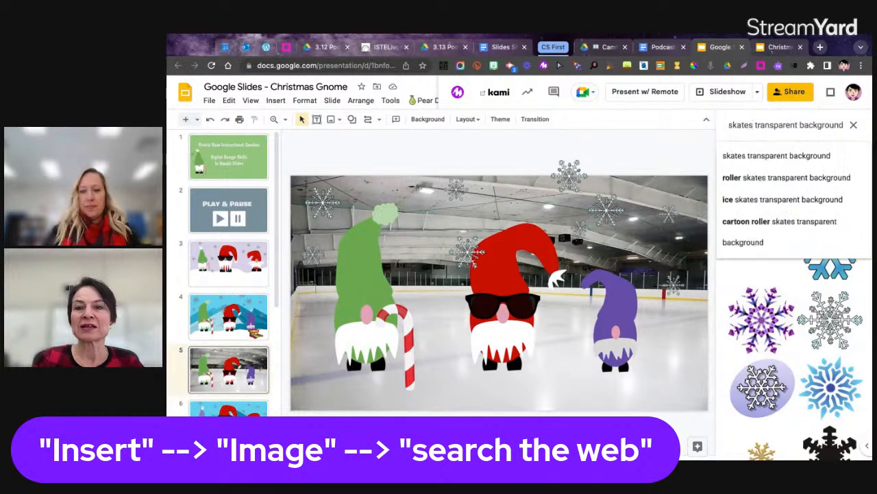
key("Return")
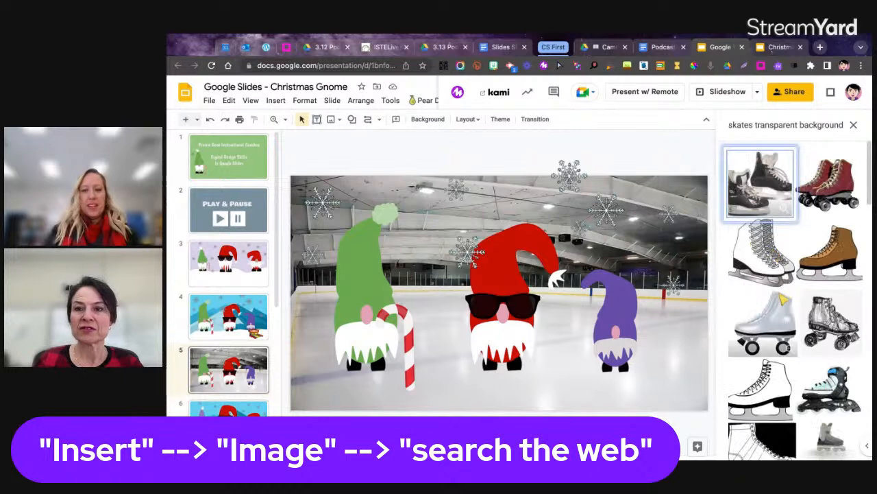
Step: Insert the black ice skate picture from the search results onto the ice rink slide
scroll(783, 302, "down", 5)
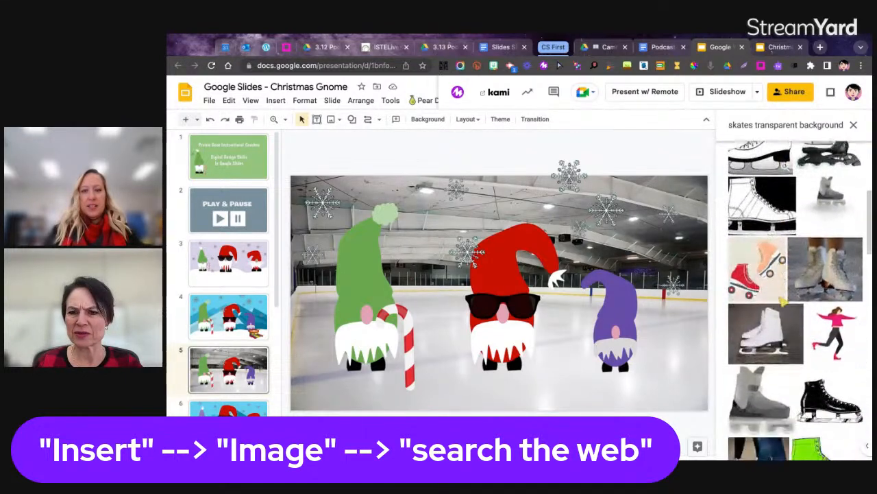
scroll(795, 302, "down", 4)
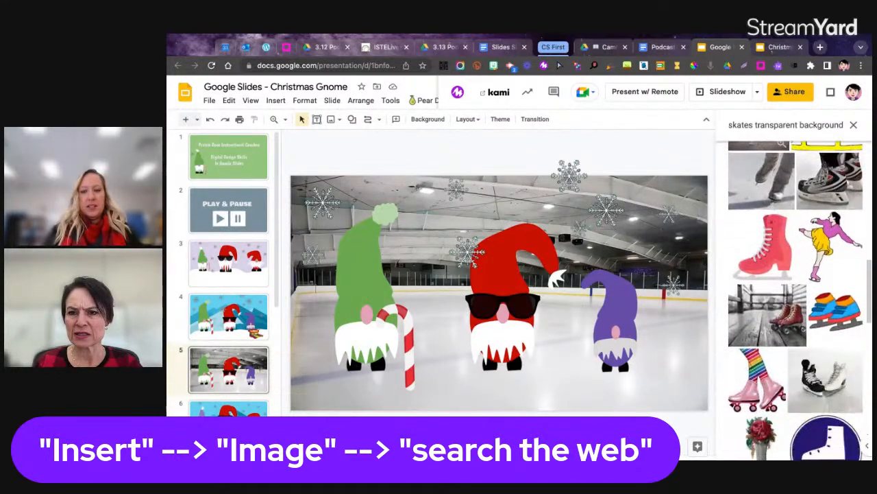
scroll(795, 302, "down", 6)
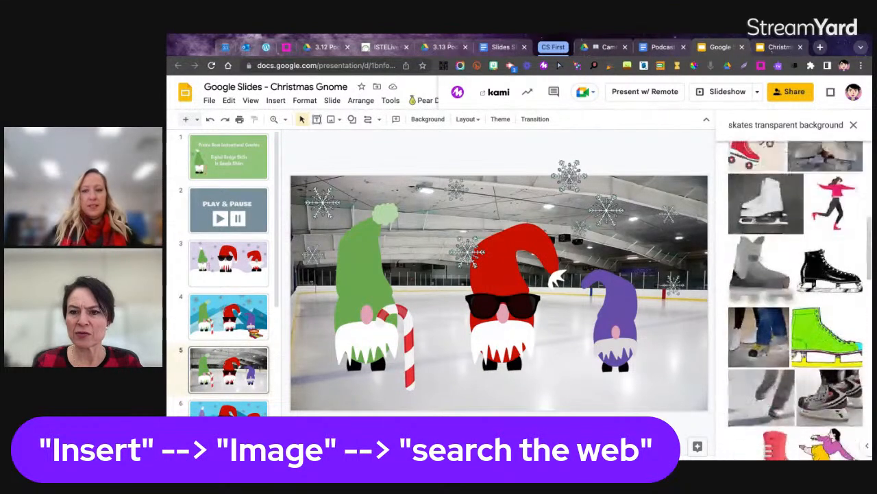
left_click(830, 281)
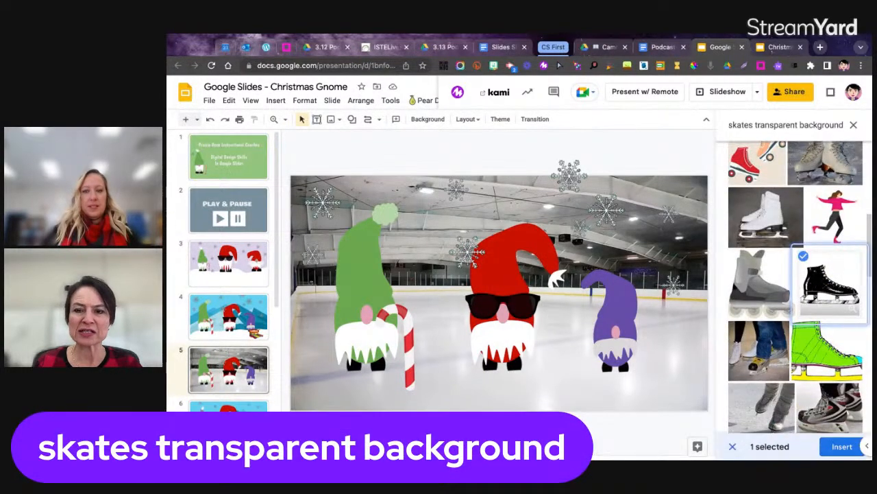
left_click(842, 447)
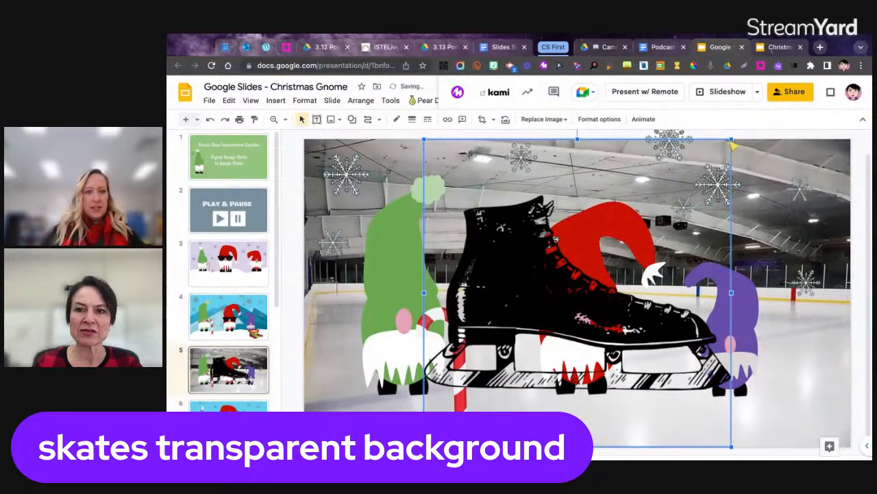
Step: Shrink the black ice skate to foot size and place it over the red gnome's right-hand foot
left_click_drag(731, 140, 536, 334)
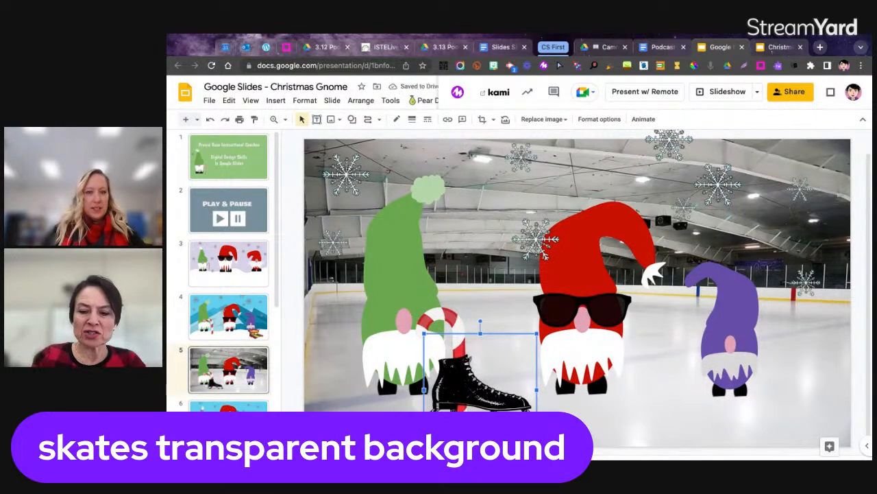
key("ctrl+super+j")
key("ctrl+super+j")
key("ctrl+super+j")
key("ctrl+super+j")
key("ctrl+super+j")
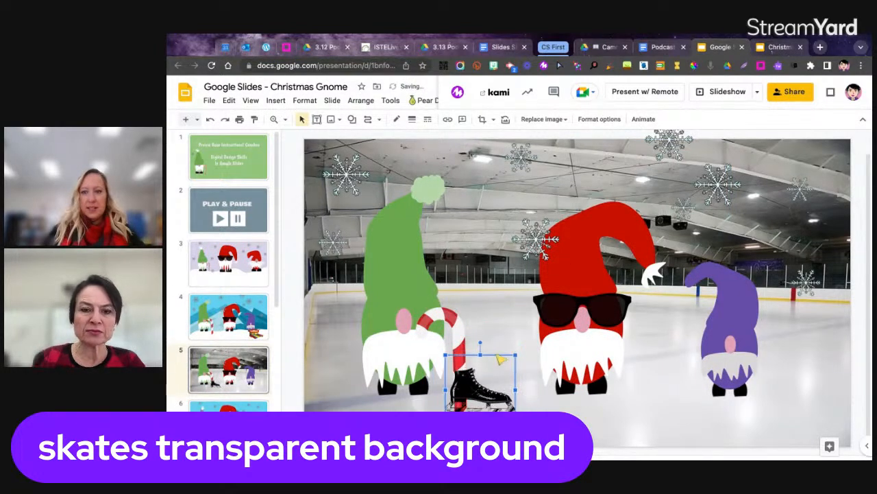
left_click_drag(477, 390, 606, 389)
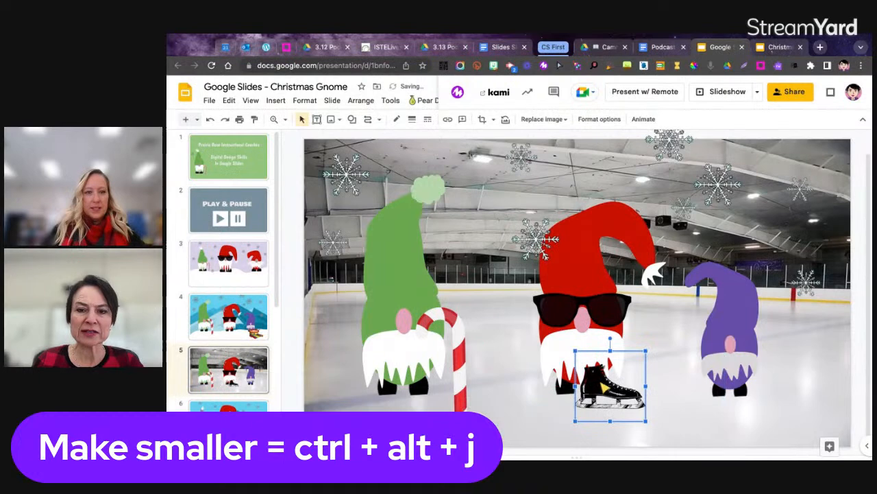
right_click(603, 387)
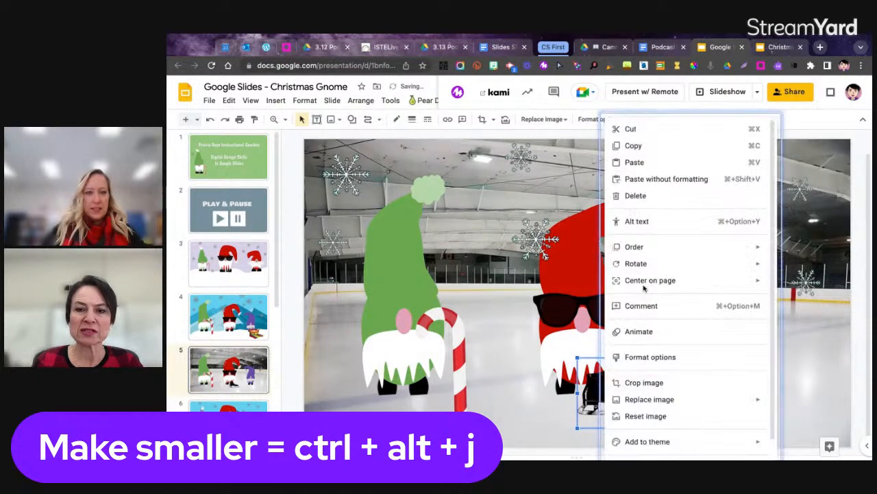
mouse_move(639, 269)
left_click(550, 408)
Step: Duplicate the black ice skate and place the copy over the red gnome's other foot
left_click(617, 389)
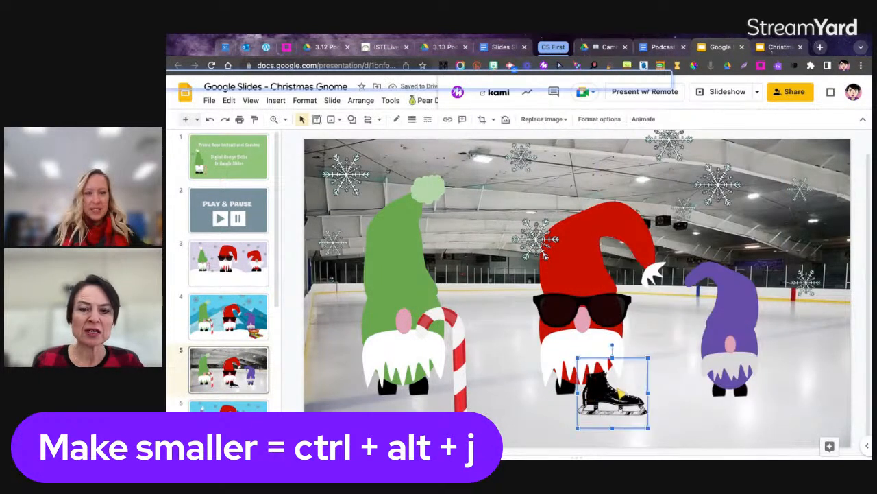
key("ctrl+d")
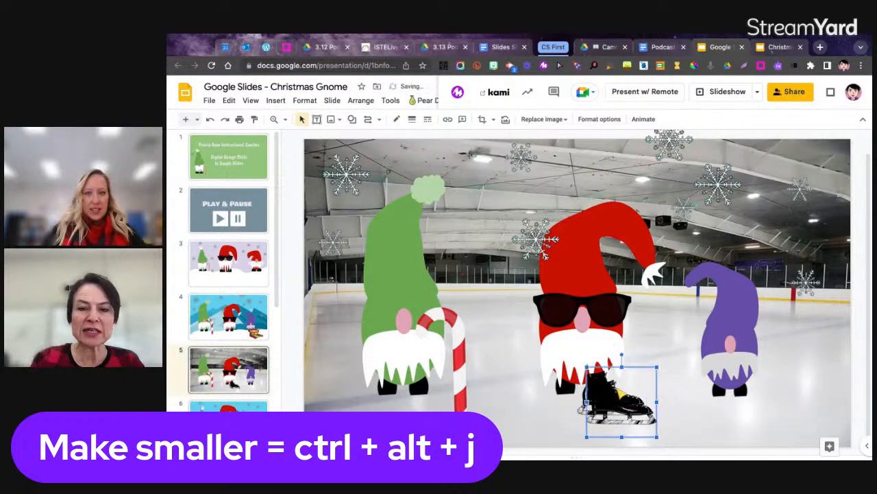
left_click_drag(619, 399, 570, 397)
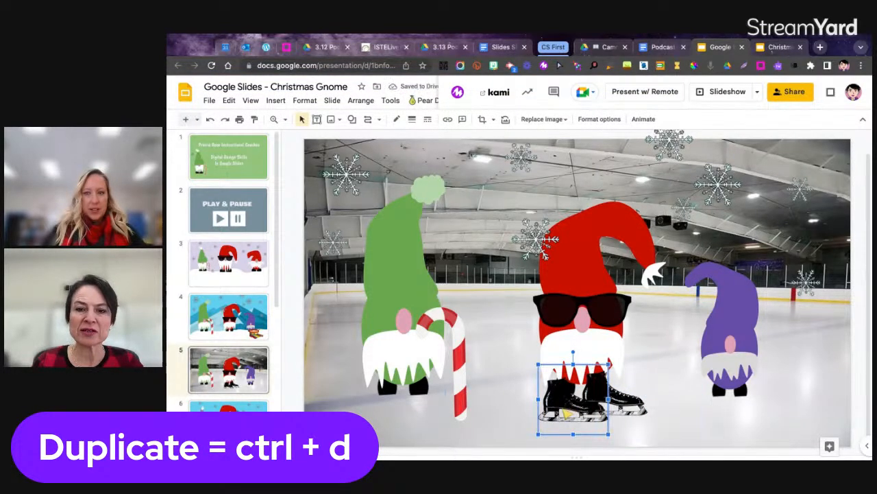
left_click_drag(567, 409, 573, 408)
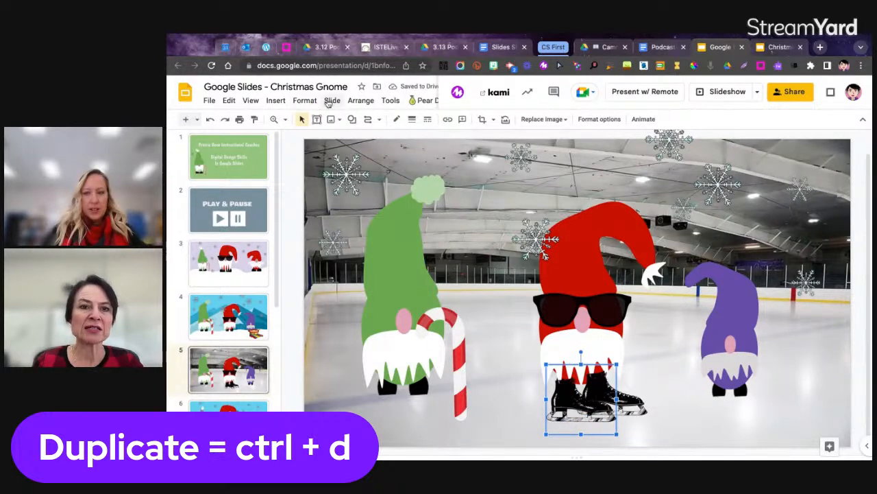
Step: Search the web for images to insert with "hockey stick transparent background"
left_click(277, 100)
mouse_move(295, 119)
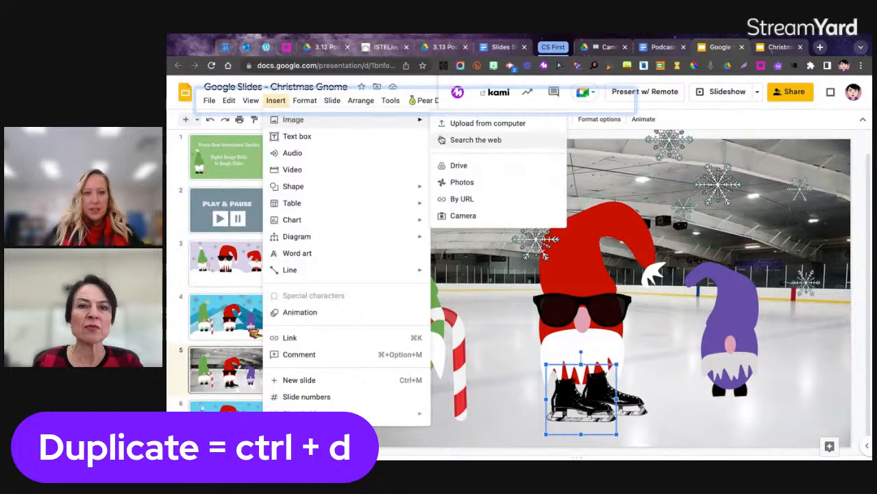
left_click(476, 140)
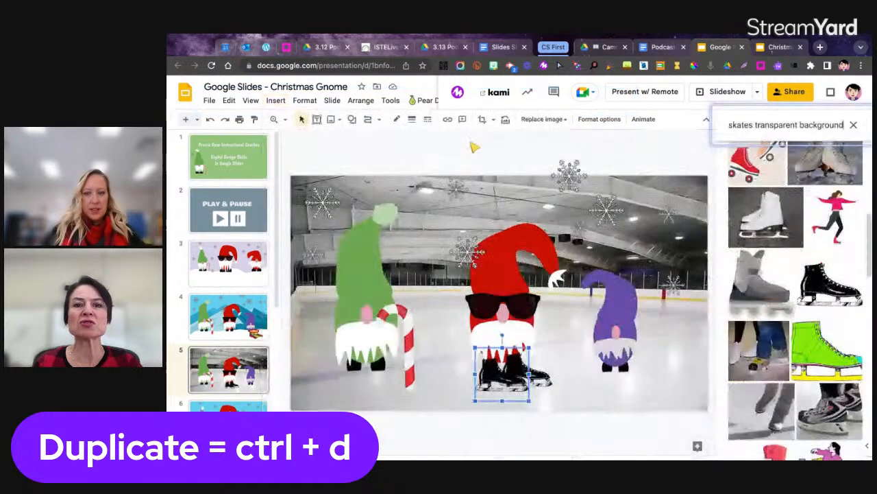
double_click(757, 131)
type("hockey stic")
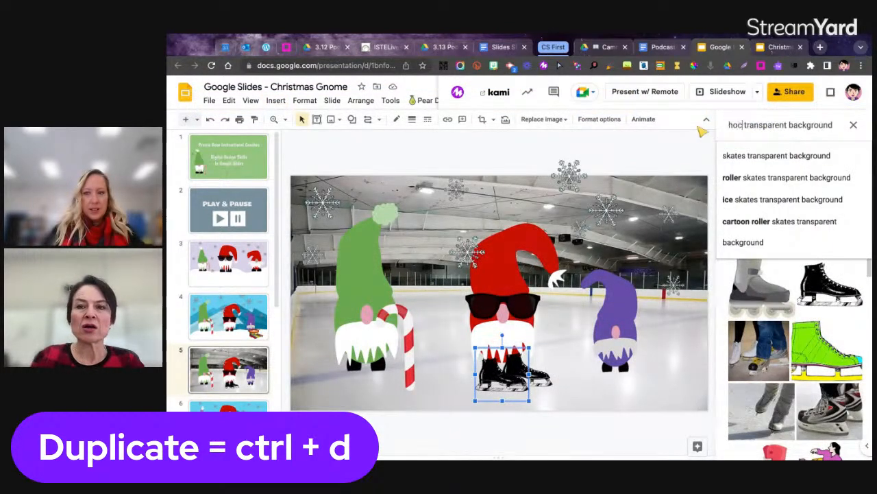
type("k")
key("Return")
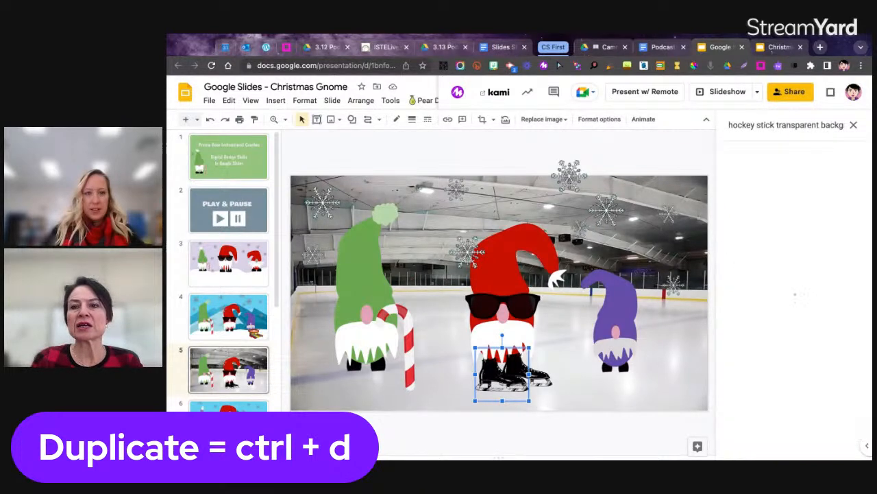
Step: Insert the plain black hockey stick picture from the search results onto the ice rink slide
scroll(778, 301, "down", 4)
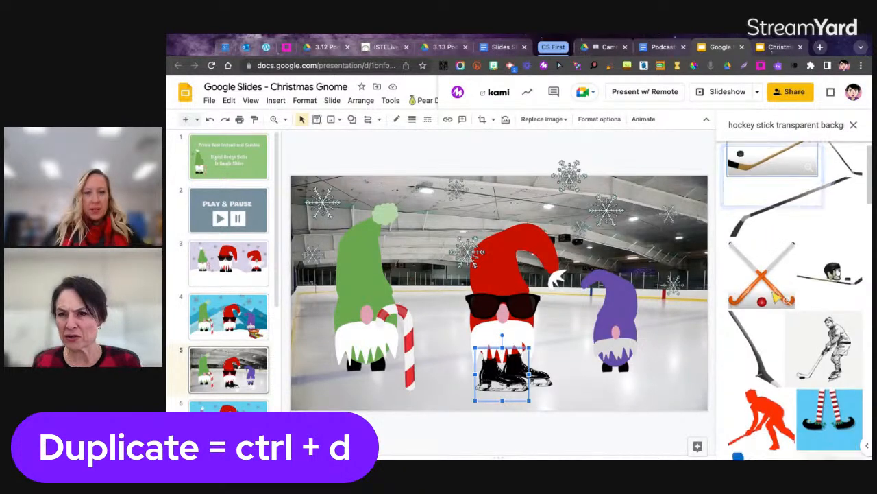
scroll(788, 319, "down", 5)
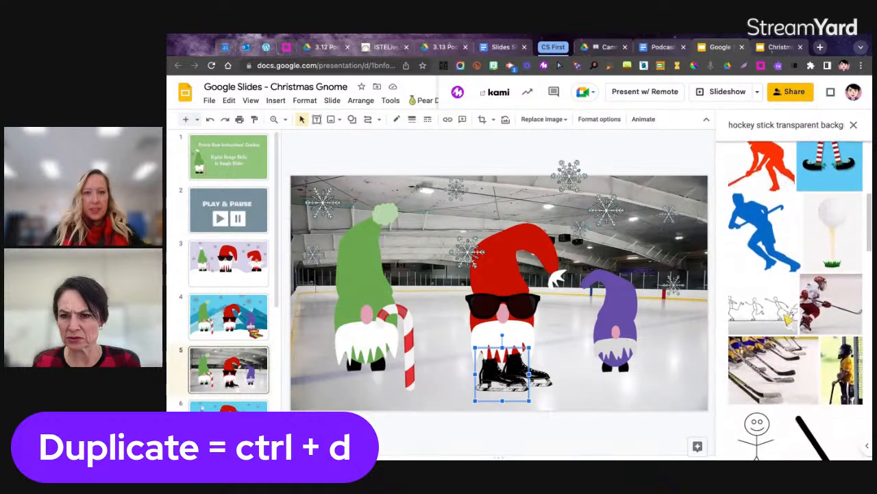
scroll(795, 302, "down", 2)
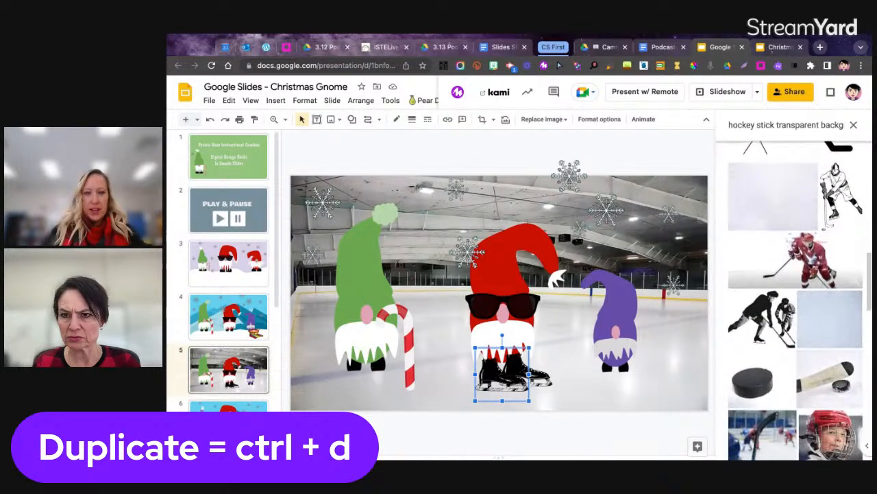
scroll(809, 287, "up", 6)
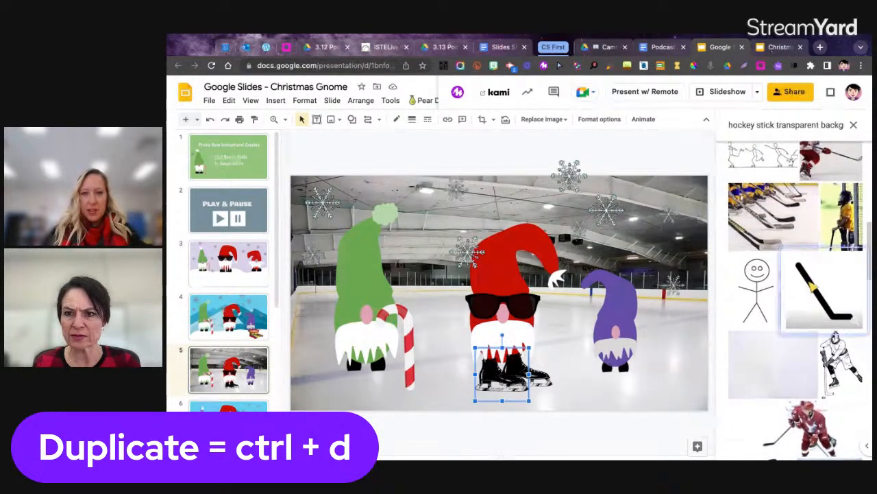
left_click(811, 285)
left_click(842, 446)
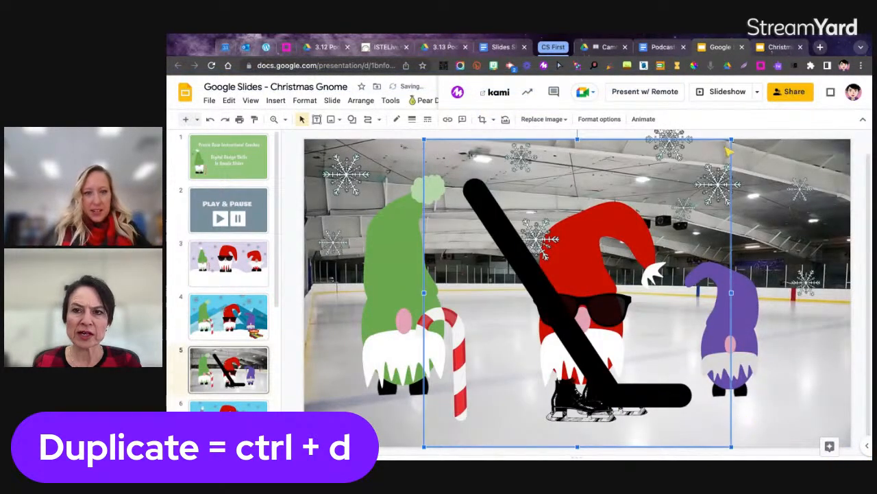
Step: Shrink the hockey stick to gnome scale and shift it onto the ice between the green and red gnomes
left_click_drag(733, 143, 523, 339)
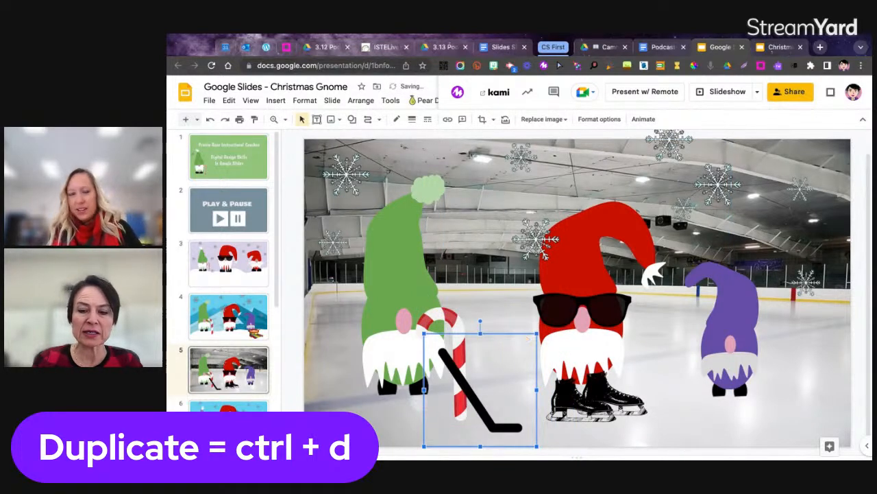
key("Right")
key("Right")
key("Right")
key("Right")
key("Right")
key("Right")
key("Right")
key("Right")
key("Right")
key("Right")
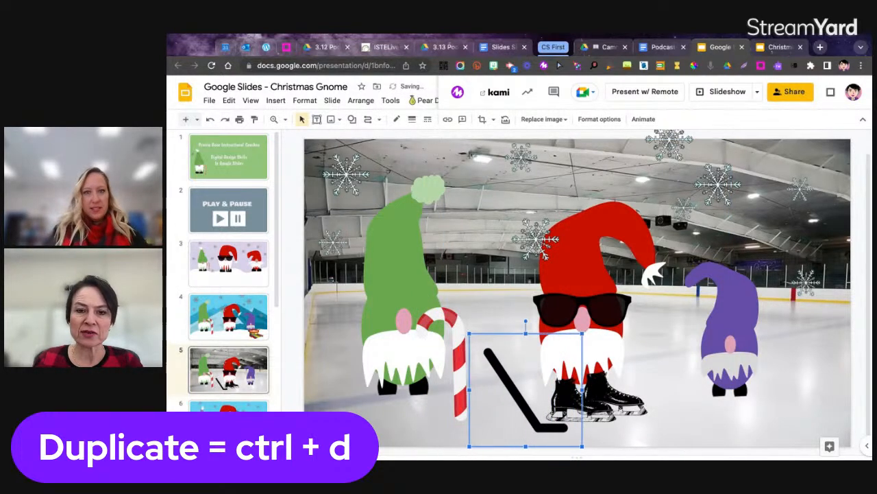
Step: Delete the candy cane beside the green gnome and place the hockey stick in front of that gnome on slide 5
left_click(464, 344)
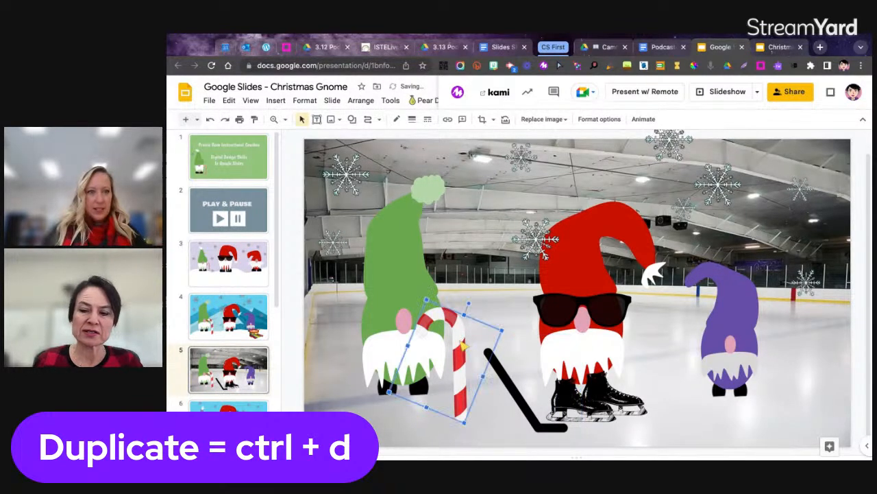
key("Delete")
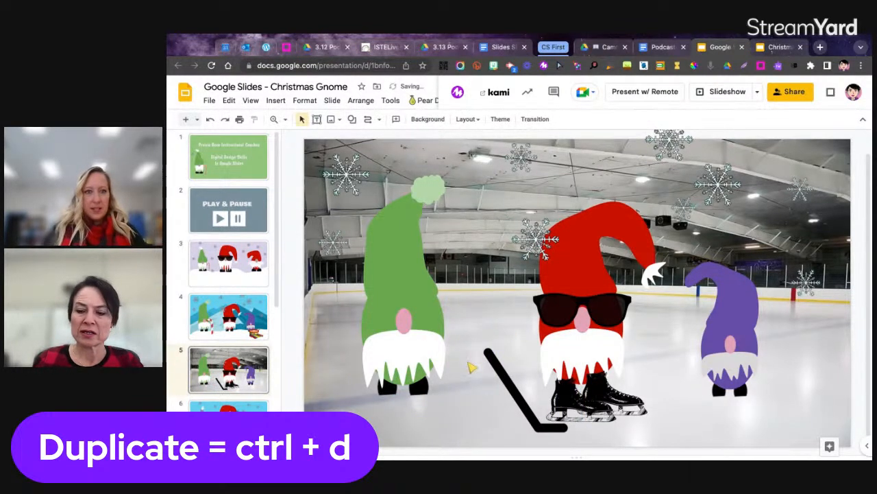
scroll(472, 367, "up", 4)
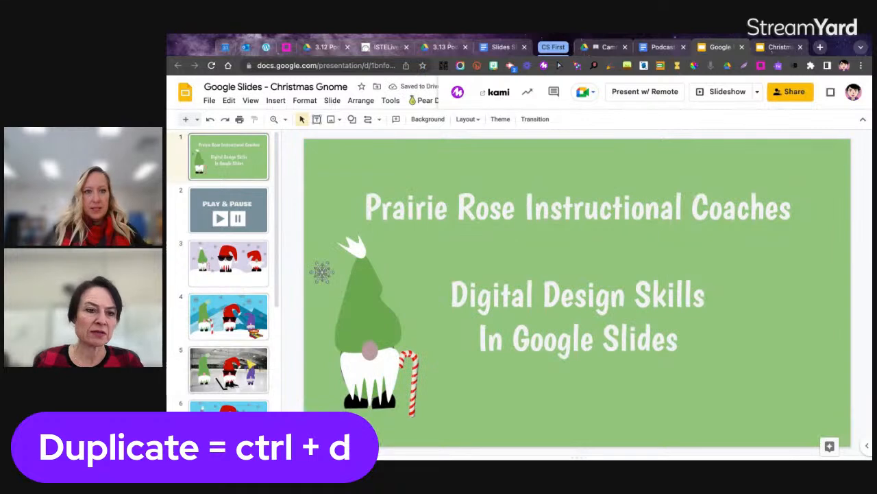
left_click(237, 368)
left_click_drag(538, 403, 420, 374)
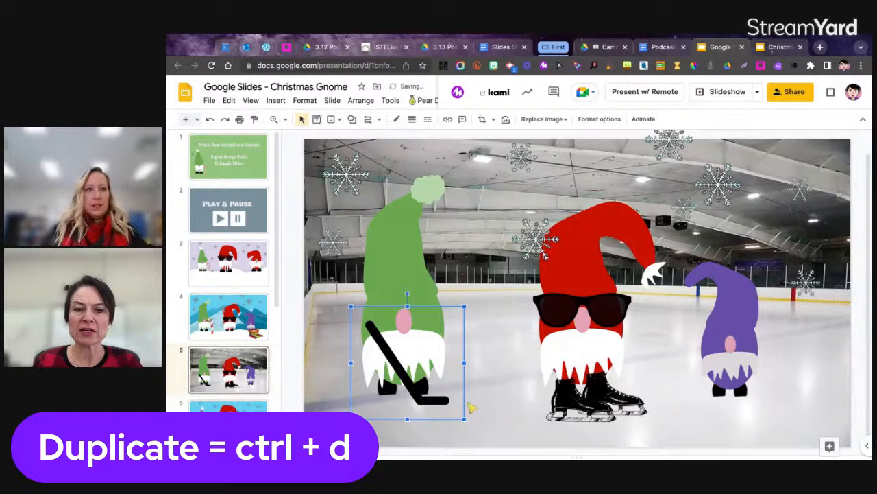
left_click(513, 417)
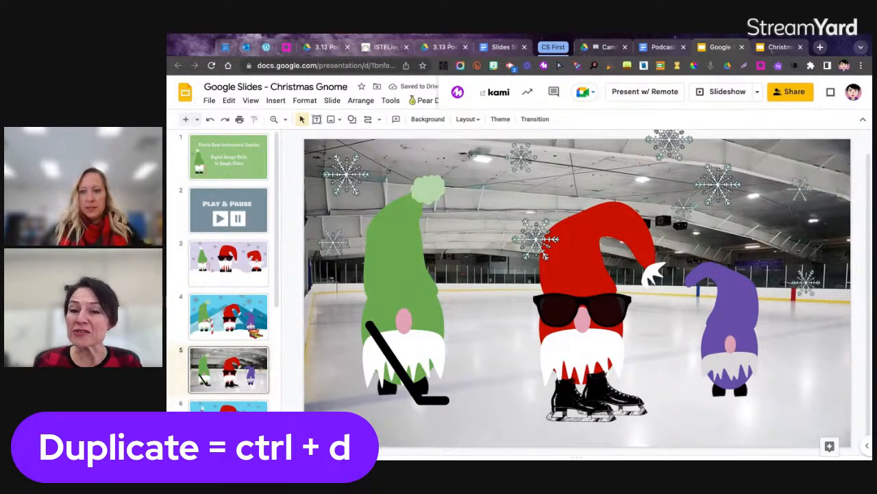
Step: Delete the sunglasses from the red gnome
left_click(615, 322)
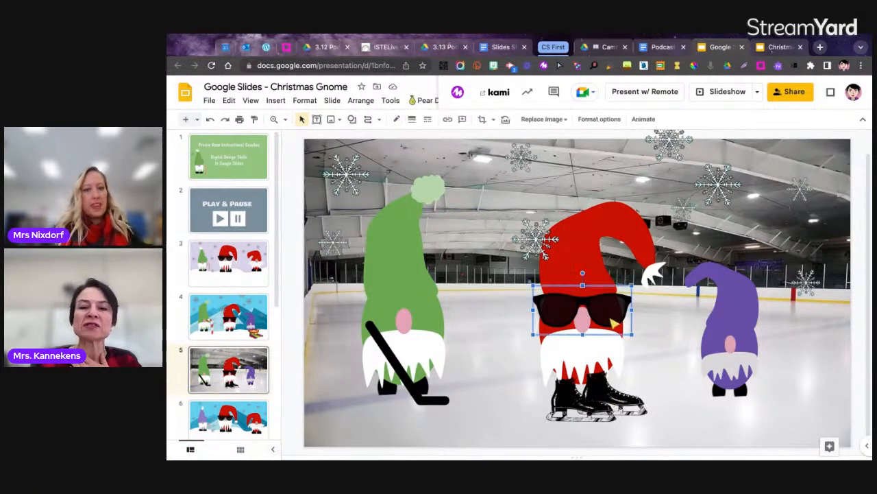
key("Delete")
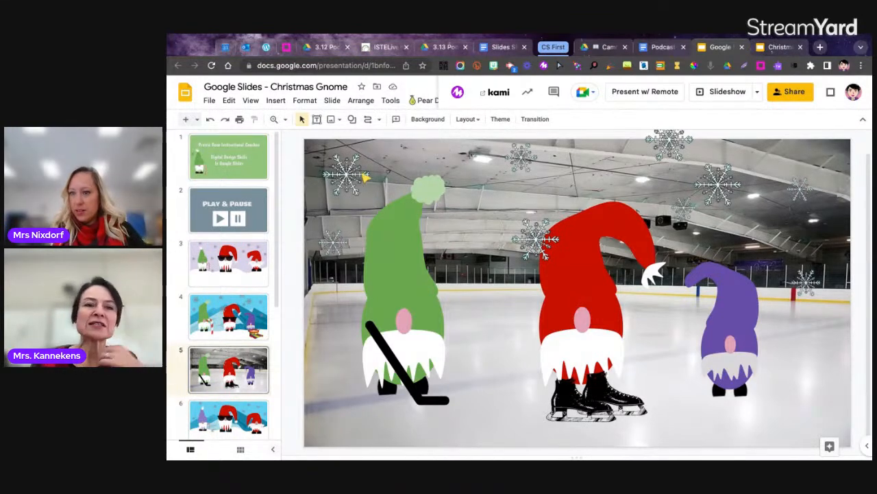
Step: Draw a small narrow cylinder shape on the ice between the green and red gnomes and rotate it a quarter turn counterclockwise
left_click(352, 120)
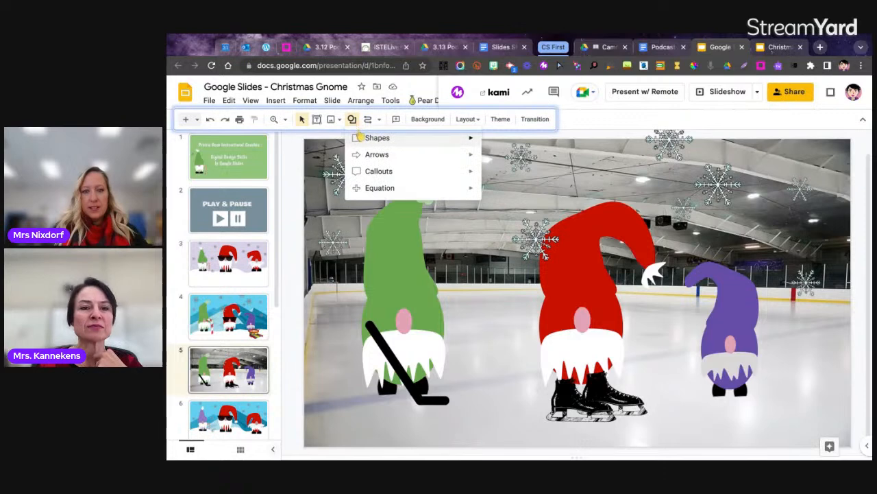
mouse_move(376, 140)
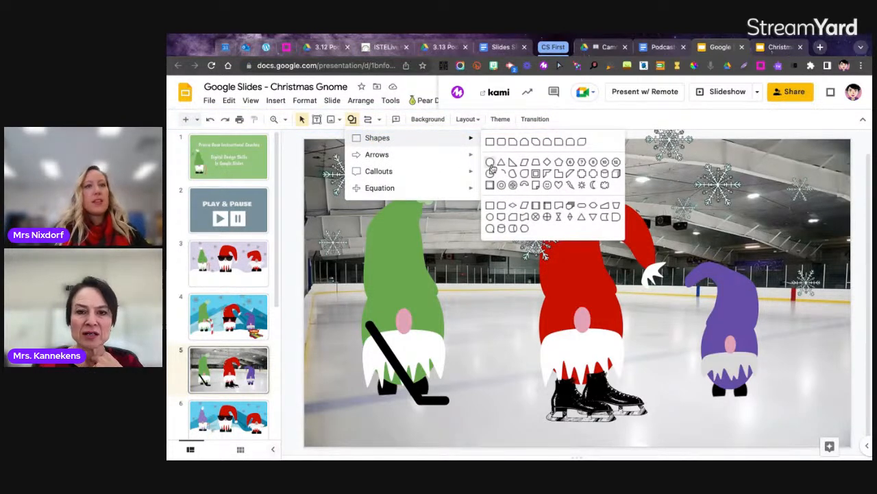
left_click(514, 229)
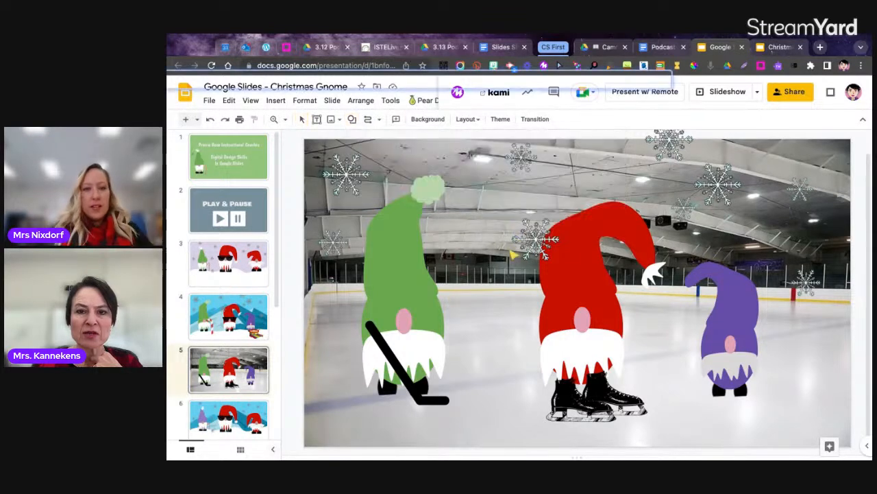
mouse_move(480, 364)
left_mouse_down()
mouse_move(515, 386)
mouse_move(494, 402)
left_mouse_up()
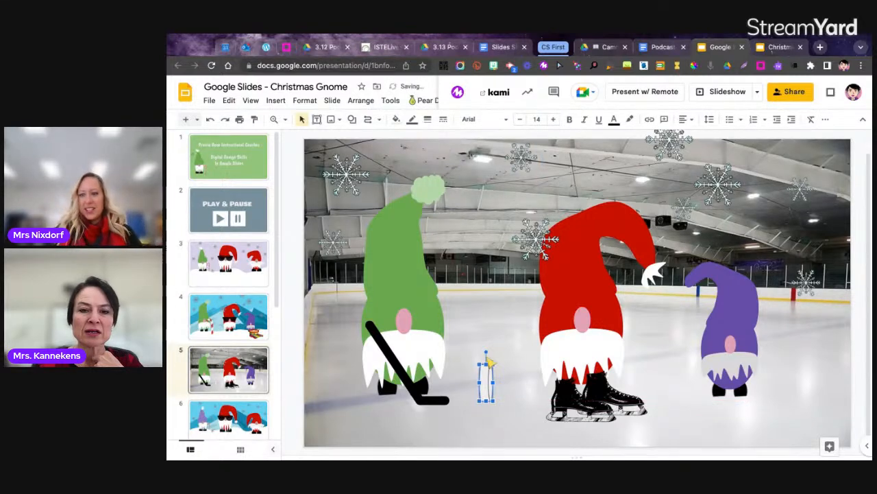
left_click_drag(486, 353, 455, 382)
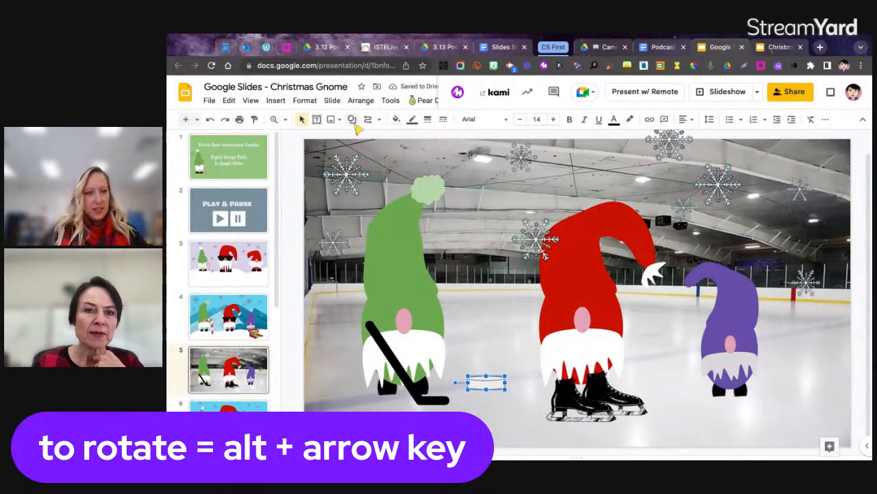
Step: Fill the puck-shaped cylinder with a very dark grey
left_click(396, 119)
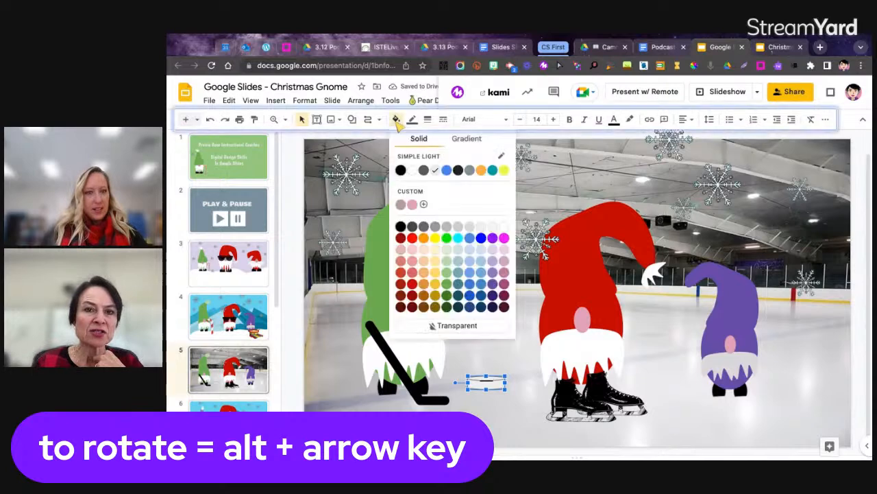
left_click(414, 228)
left_click(470, 296)
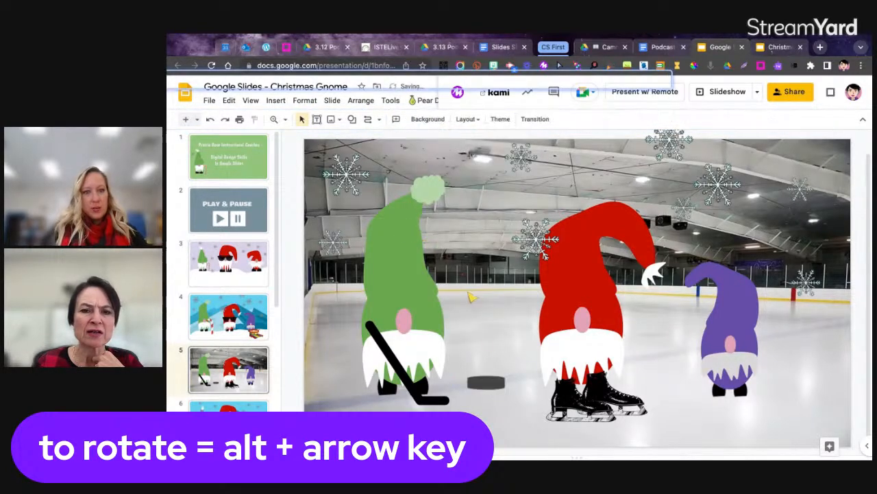
Step: Shrink the puck shape slightly and fill it with a medium-dark grey
left_click(485, 383)
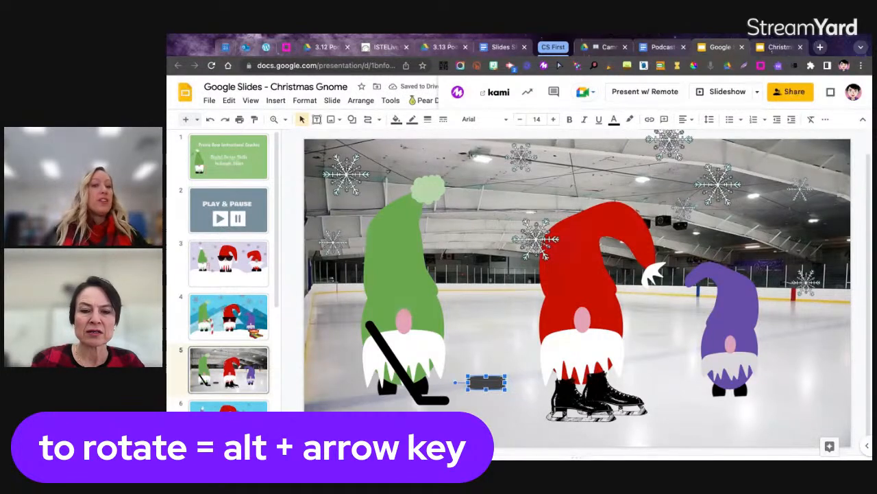
key("ctrl+super+j")
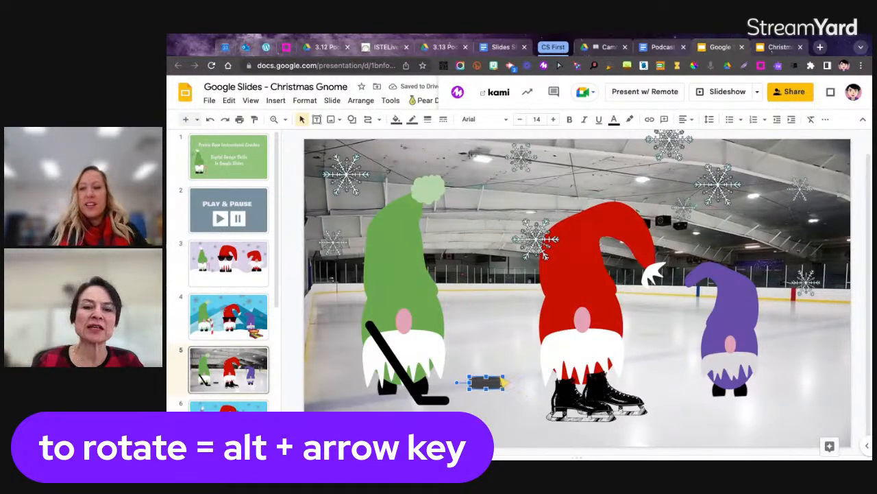
left_click(396, 119)
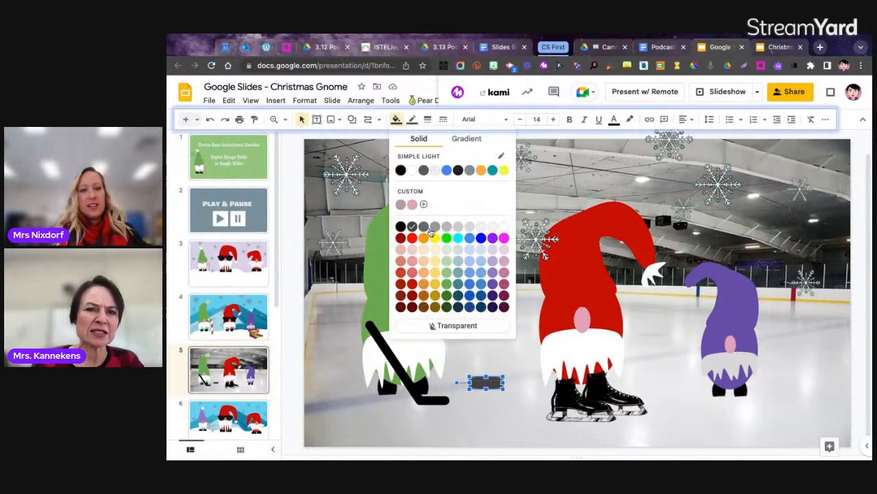
left_click(428, 229)
left_click(490, 360)
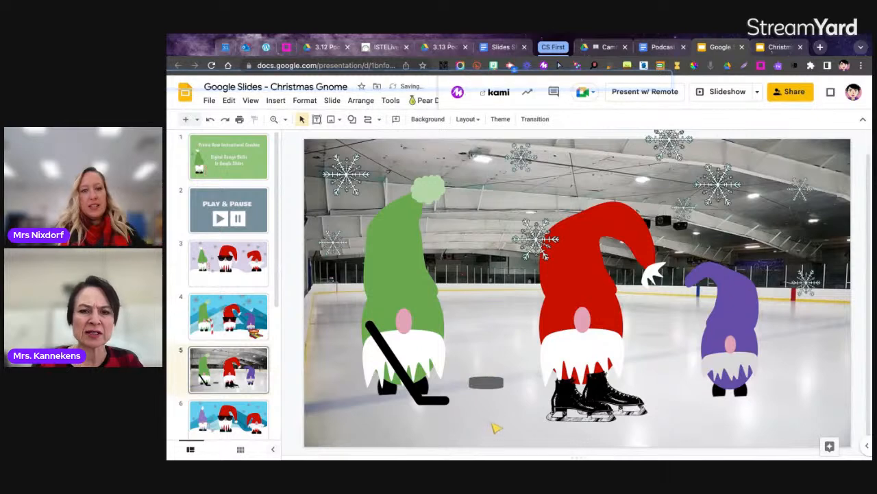
left_click(492, 387)
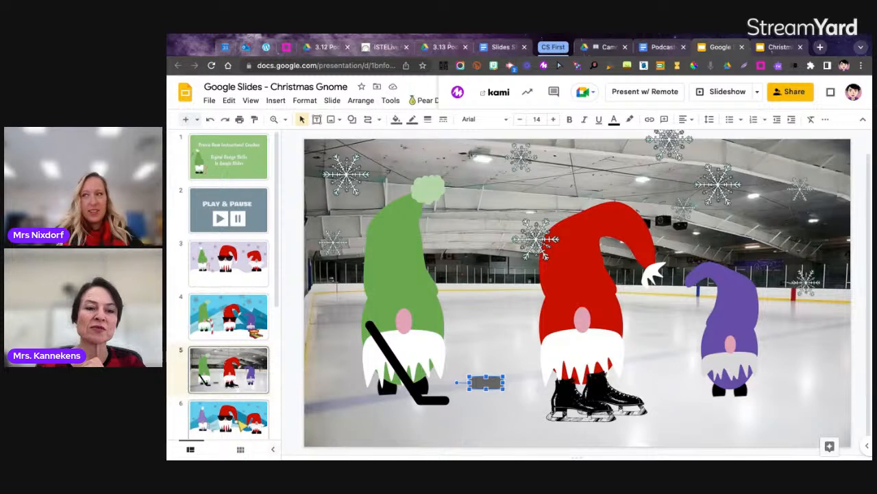
Step: On the campfire slide, search the web for images of a marshmallow stick with a transparent background
scroll(228, 343, "down", 3)
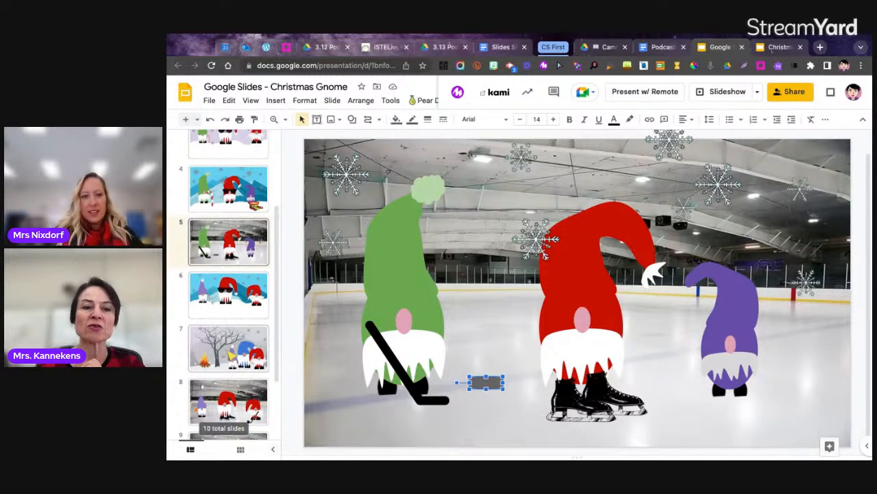
left_click(231, 354)
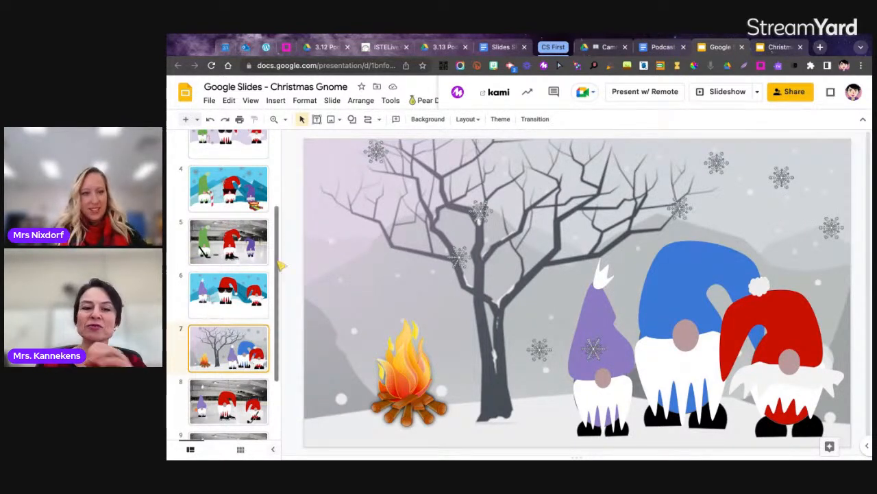
left_click(276, 100)
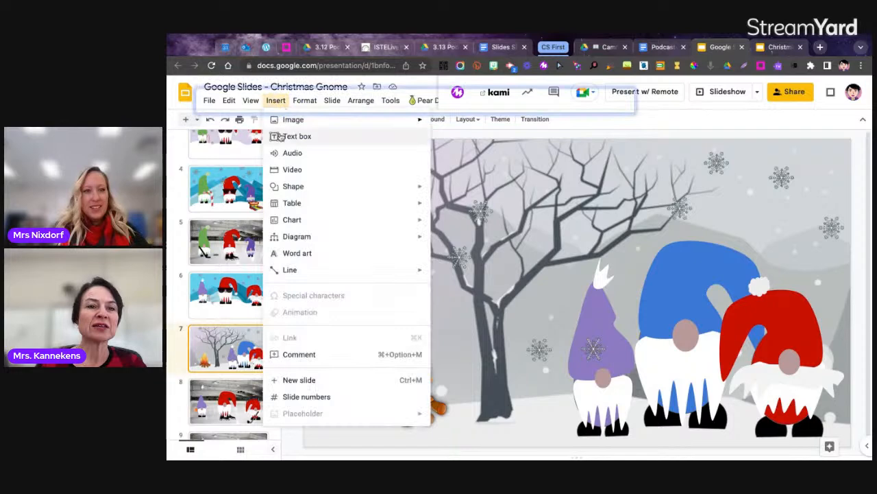
mouse_move(294, 120)
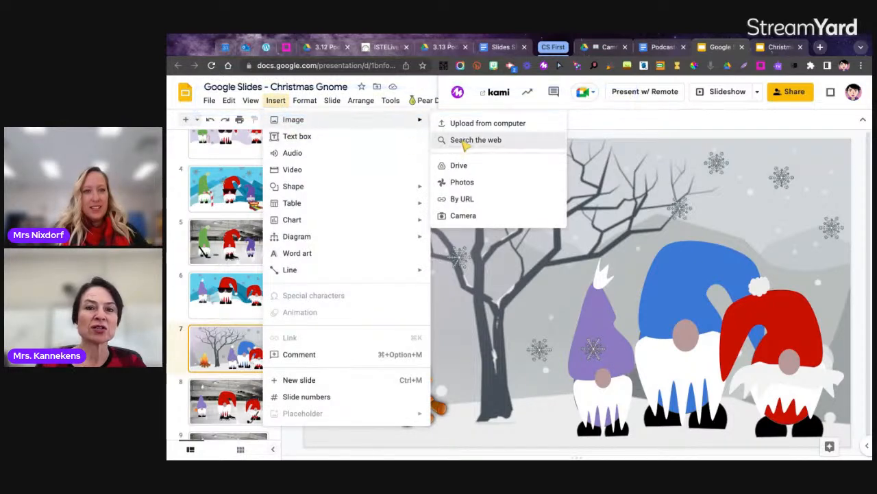
left_click(452, 140)
left_click(771, 127)
left_click(756, 127)
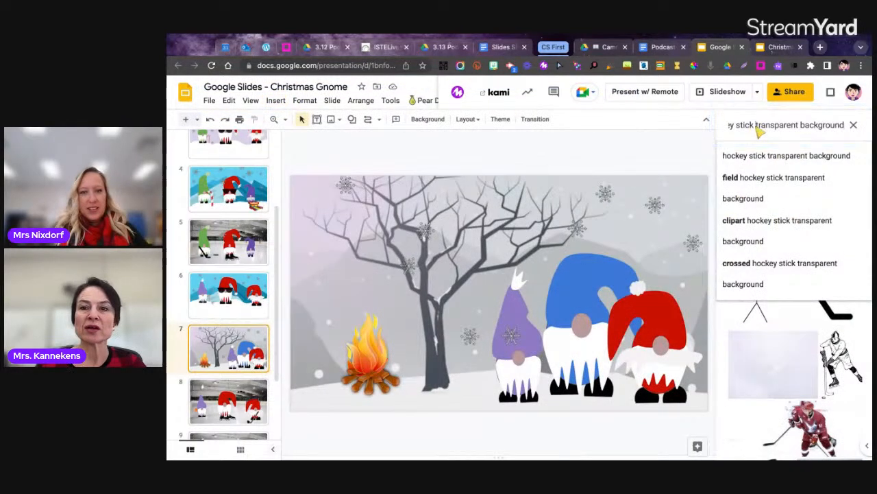
key("shift+Up")
key("shift+Down")
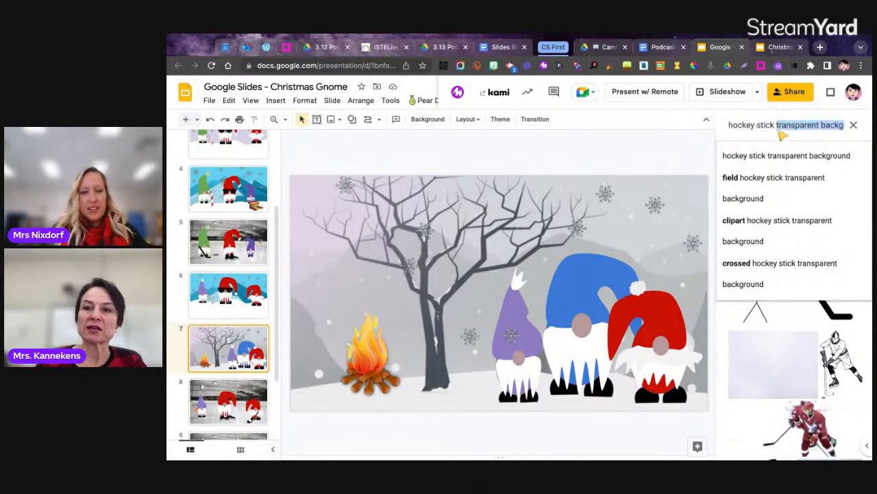
left_click(777, 129)
key("shift+Up")
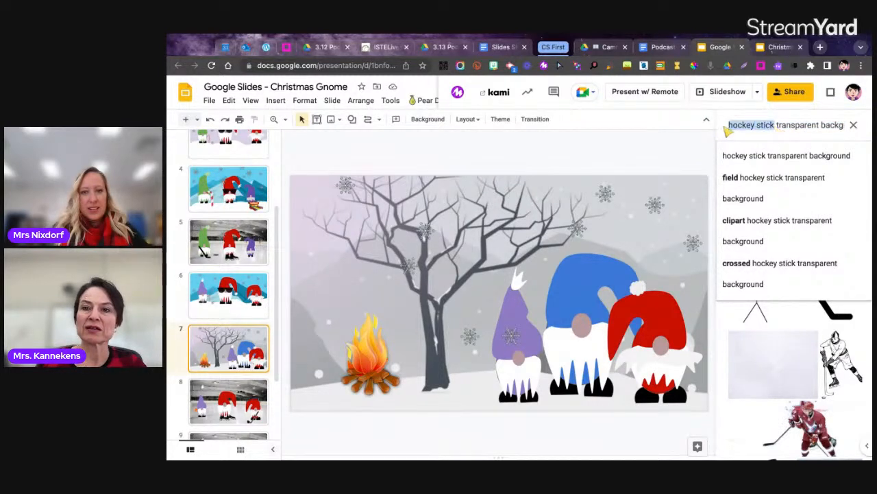
type("marshmallow stick")
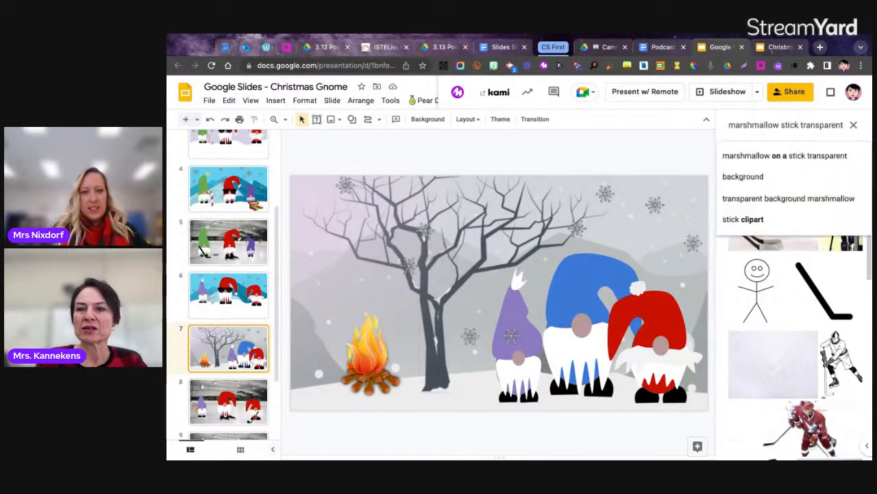
key("Return")
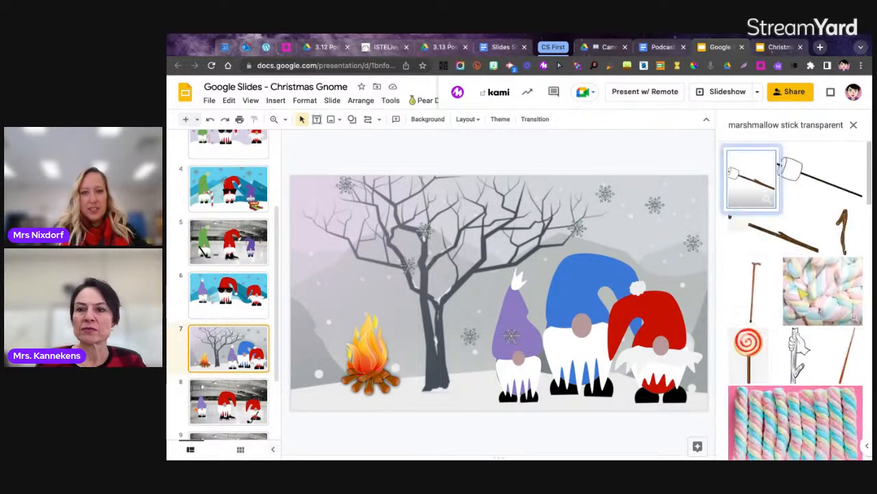
Step: Insert the image of a marshmallow on a brown stick, scale it down slightly and stretch it wider toward the red gnome
left_click(751, 178)
left_click(841, 446)
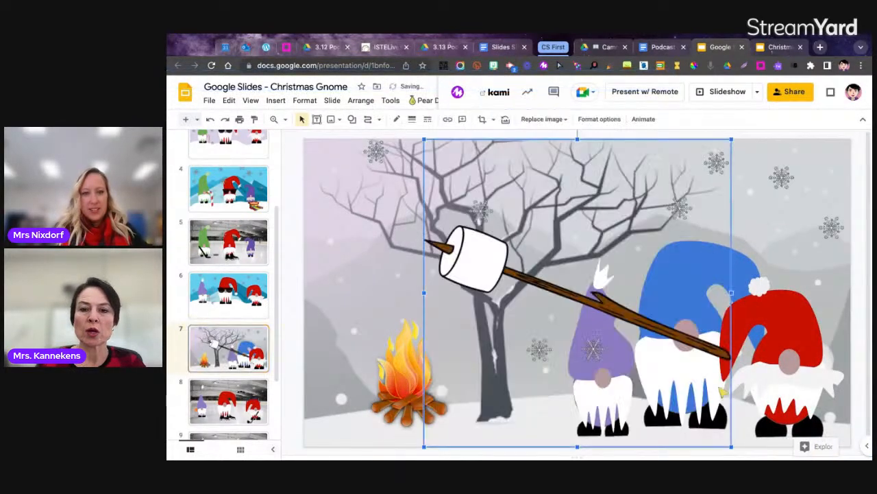
left_click_drag(692, 340, 685, 349)
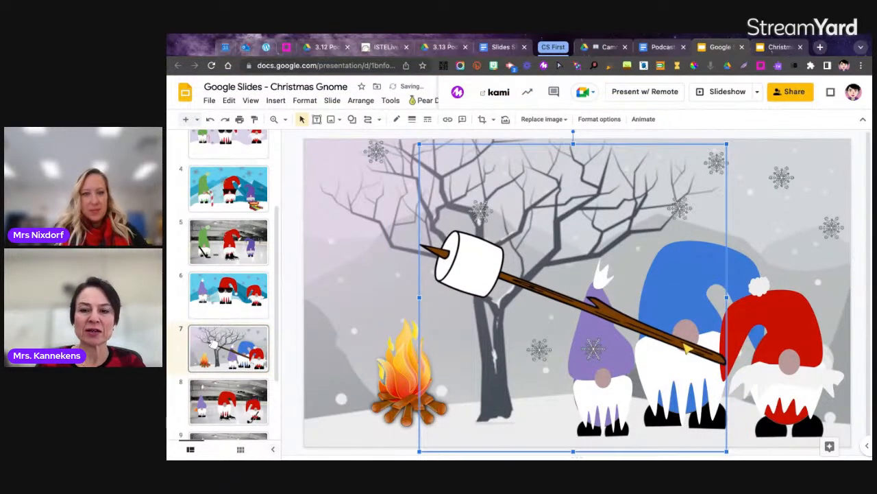
key("ctrl+super+j")
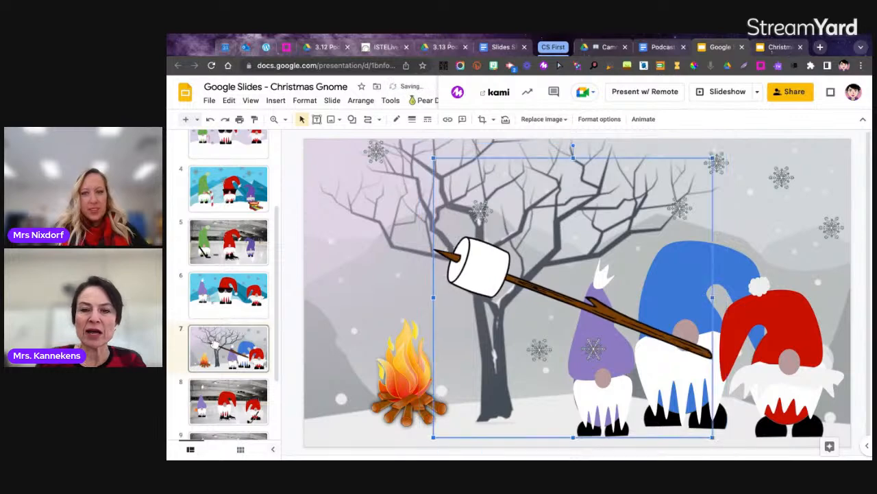
key("ctrl+super+j")
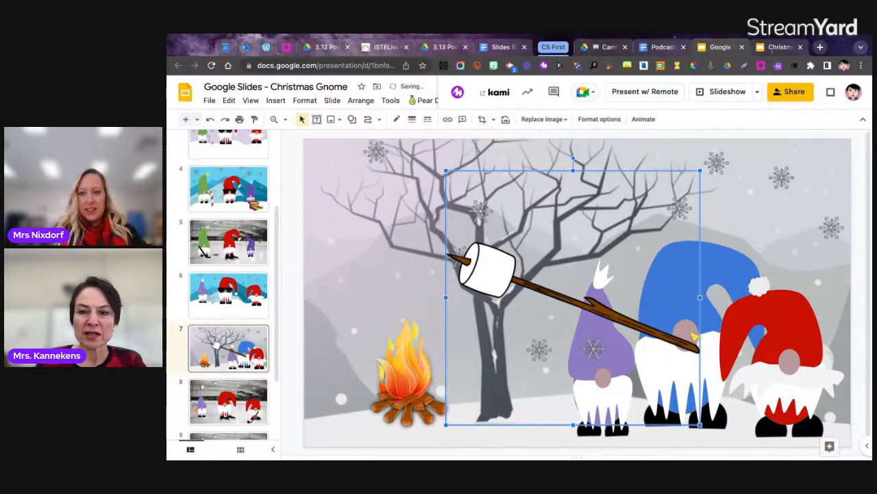
left_click_drag(700, 298, 782, 297)
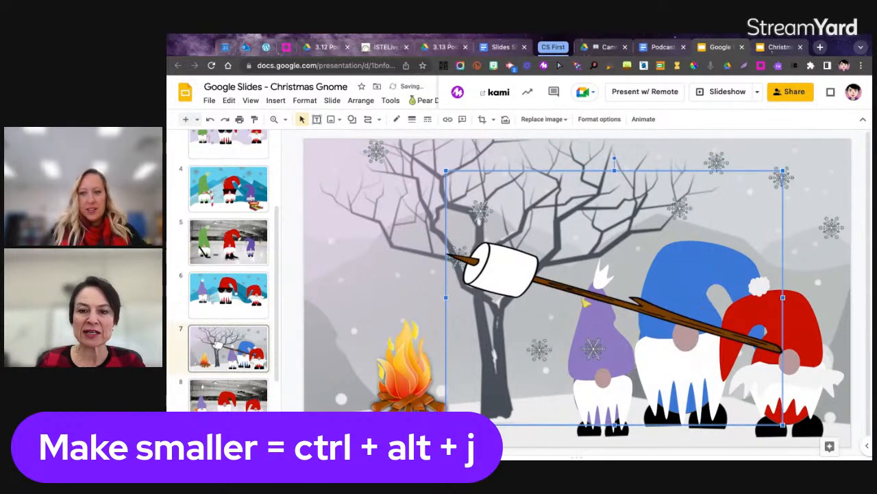
Step: Lower the marshmallow stick and rotate it counterclockwise until the stick lies nearly level
key("Down")
key("Down")
key("Down")
key("Down")
key("Down")
key("Down")
key("Down")
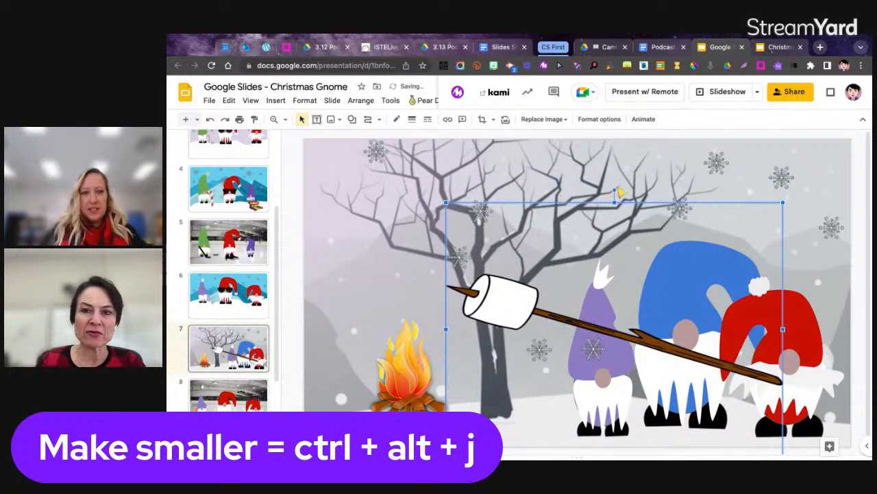
left_click_drag(622, 190, 563, 239)
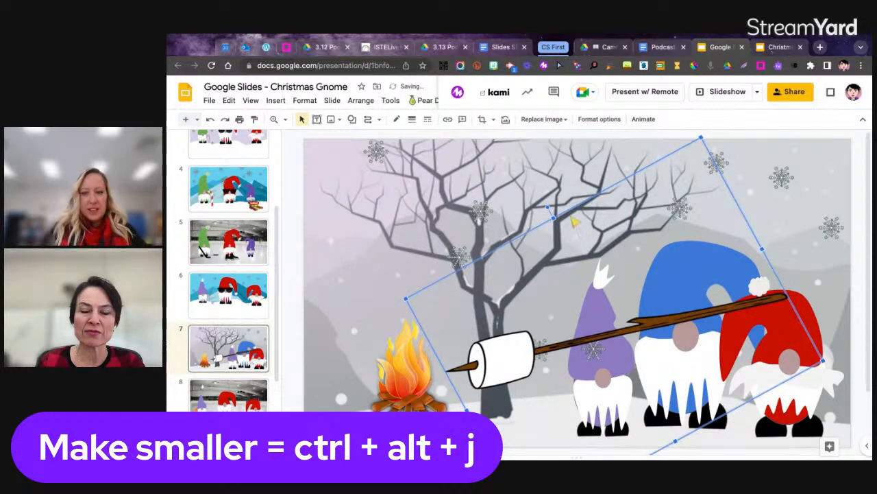
left_click_drag(553, 208, 586, 220)
Step: Move the marshmallow stick further down until the marshmallow is beside the campfire flames
key("Down")
key("Down")
key("Down")
key("Down")
key("Down")
key("Down")
key("Down")
key("Down")
key("Down")
key("Down")
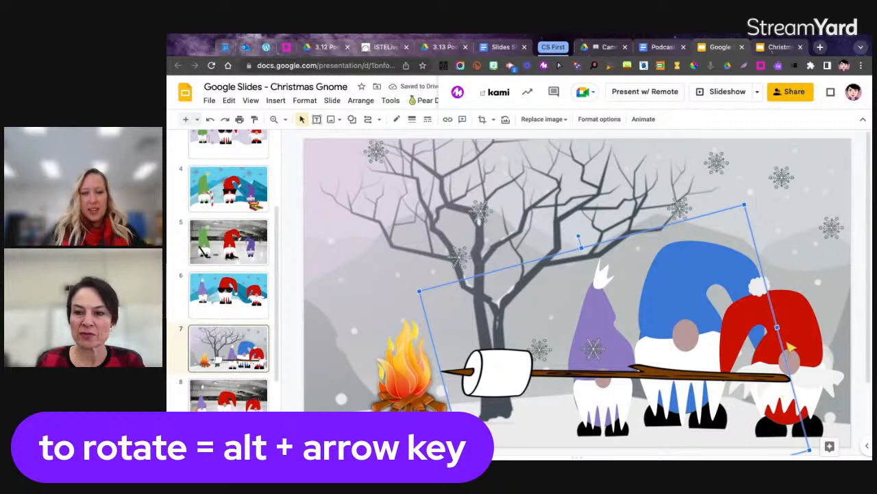
Step: Stretch the marshmallow stick past the red gnome and lower it to the height of the campfire logs
left_click_drag(780, 330, 832, 313)
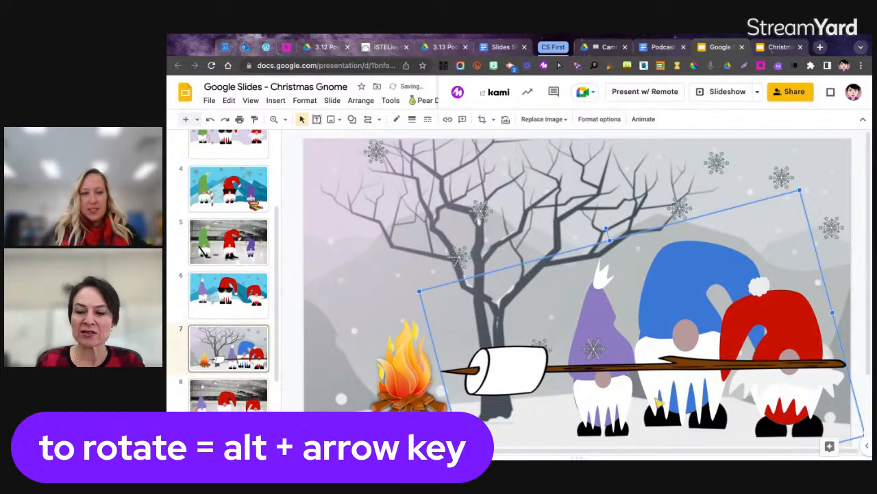
key("Down")
key("Down")
key("Down")
key("Down")
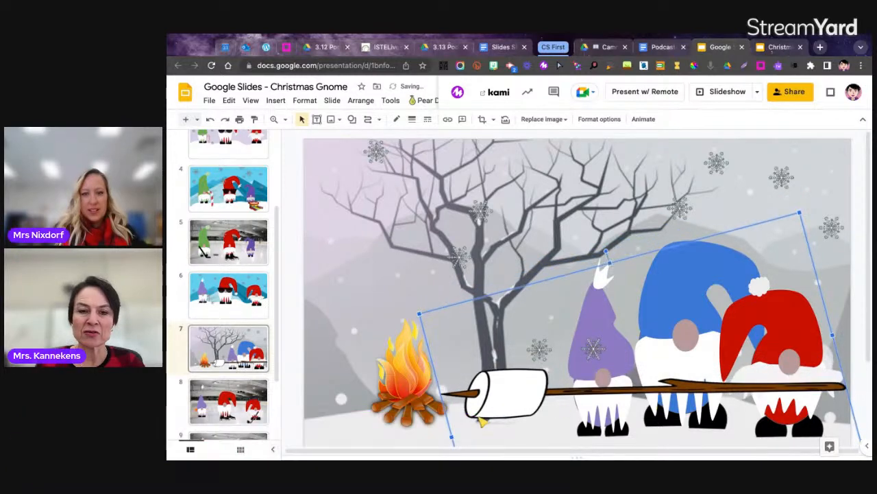
Step: Shift the campfire right and the marshmallow stick left so the tip of the stick overlaps the fire
left_click(405, 431)
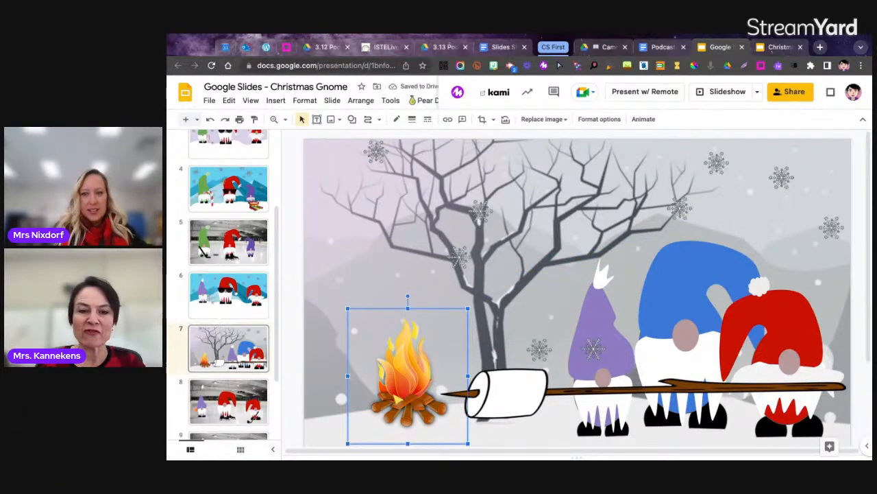
key("Right")
key("Right")
key("Right")
key("Right")
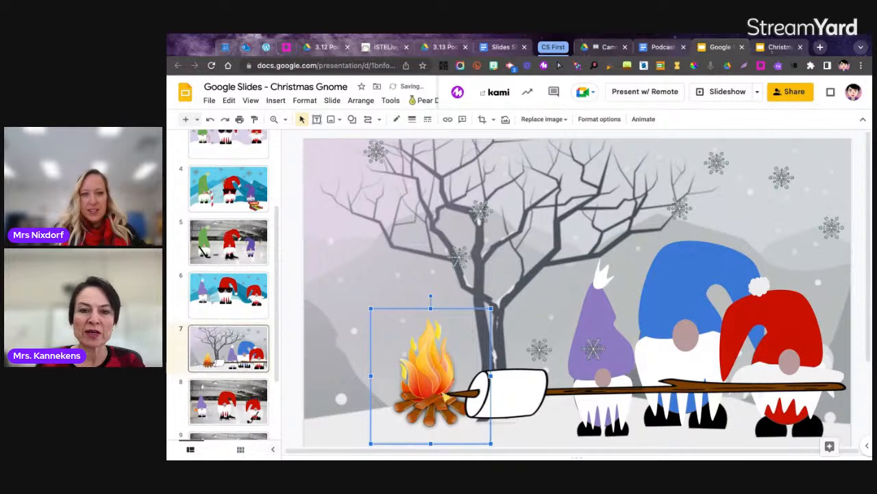
left_click(543, 240)
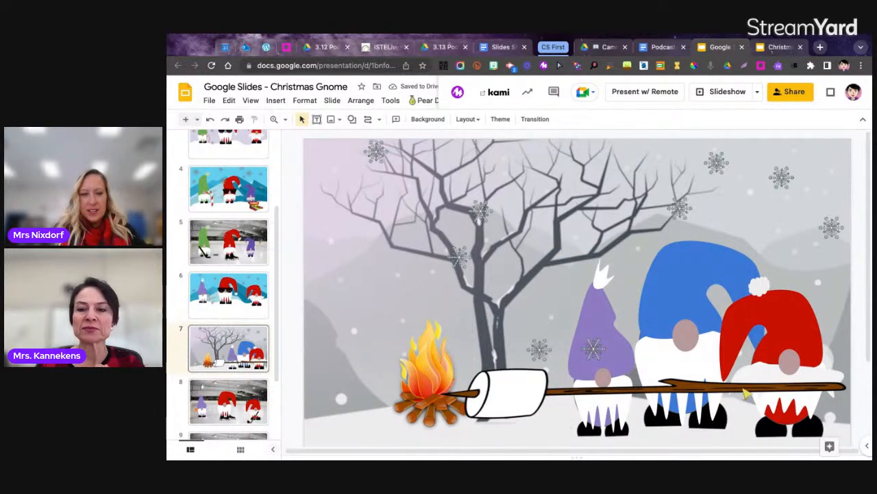
left_click(745, 393)
left_click_drag(745, 393, 722, 392)
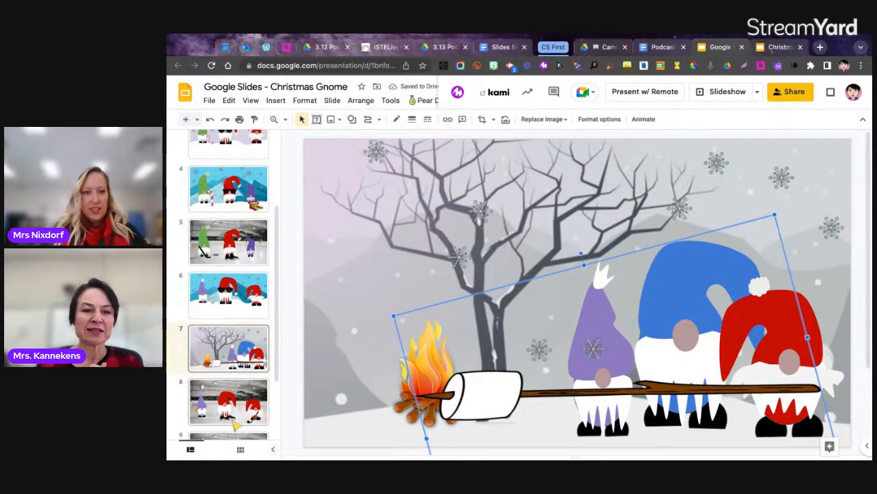
Step: Look over all the slides of the presentation in grid view and return to the single-slide editing view
scroll(233, 424, "down", 3)
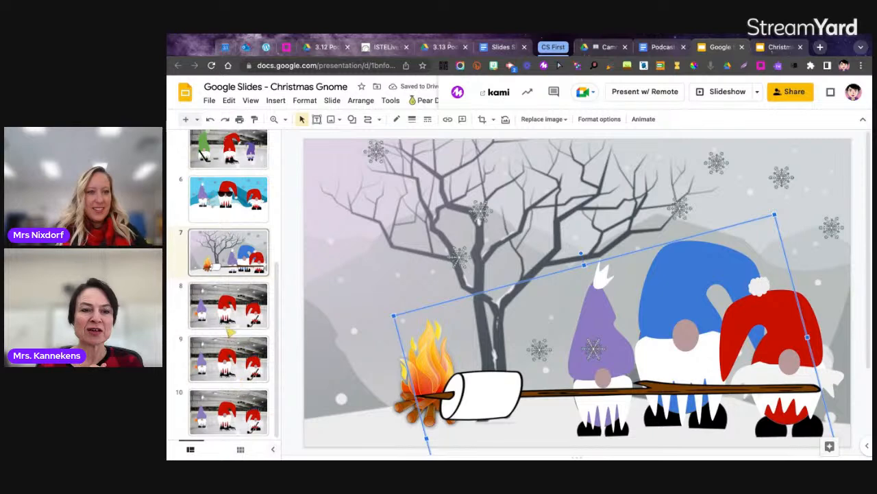
scroll(229, 331, "up", 5)
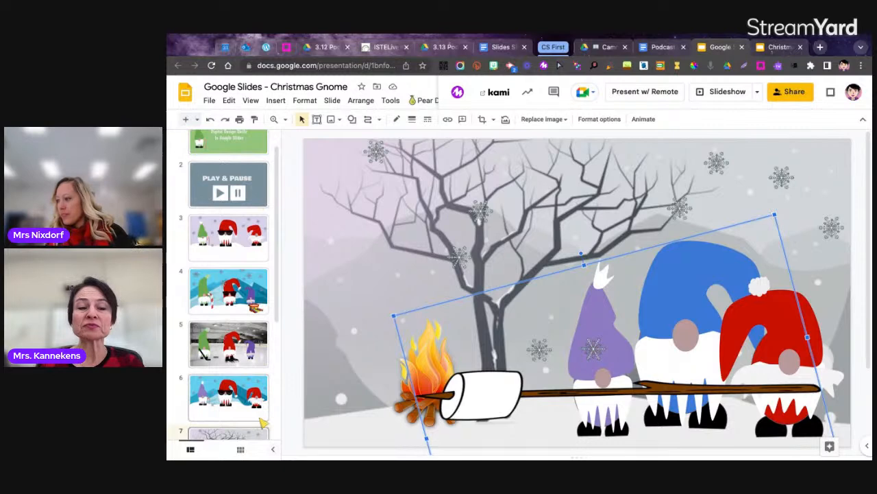
left_click(241, 449)
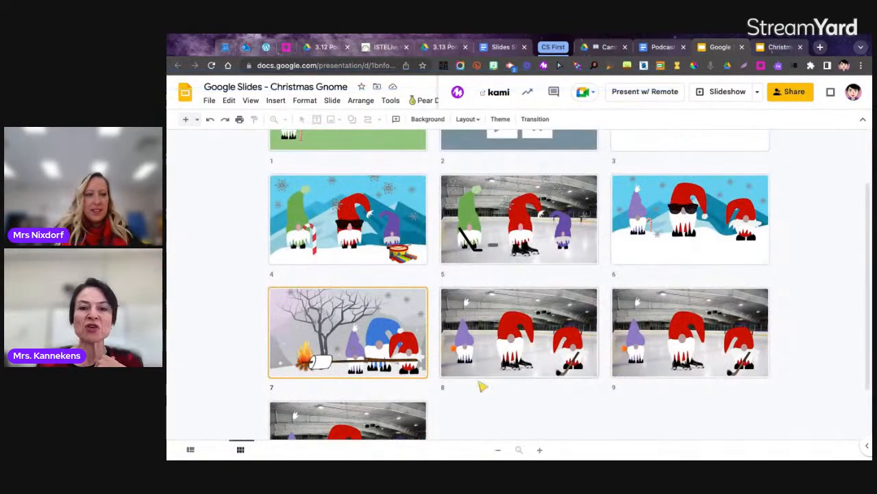
scroll(480, 374, "up", 2)
scroll(480, 358, "down", 3)
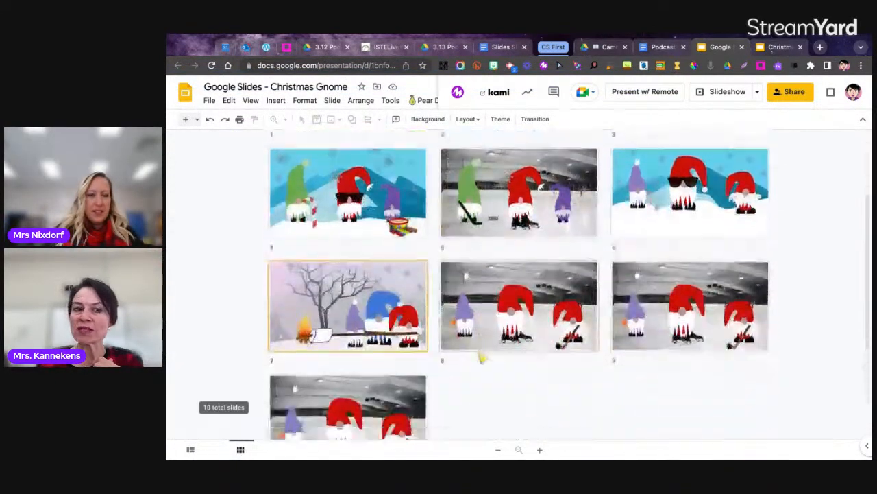
scroll(519, 285, "up", 3)
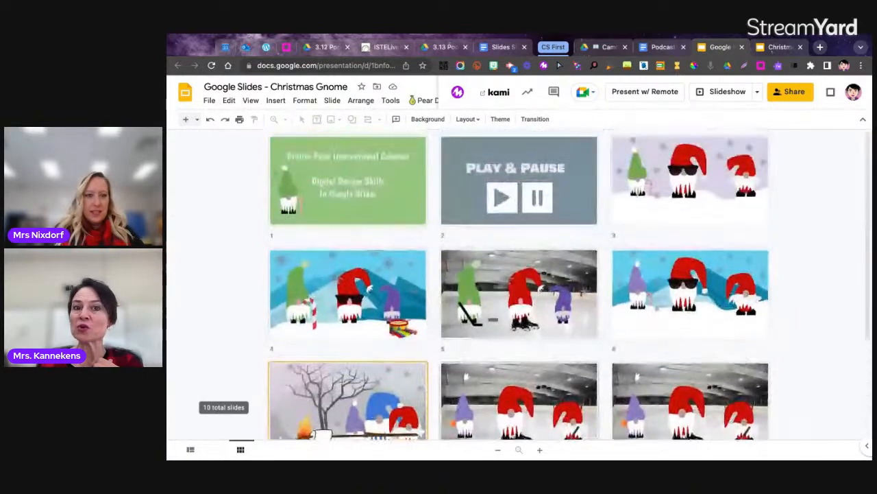
left_click(192, 450)
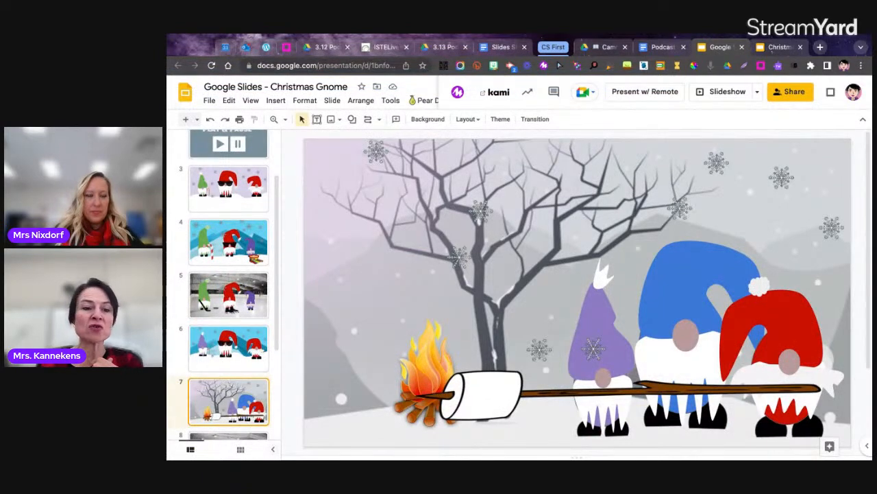
left_click(240, 449)
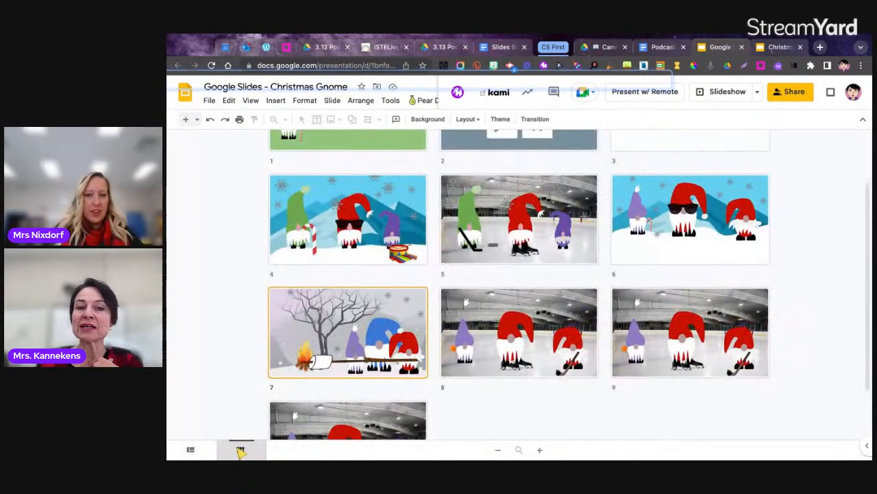
left_click(192, 449)
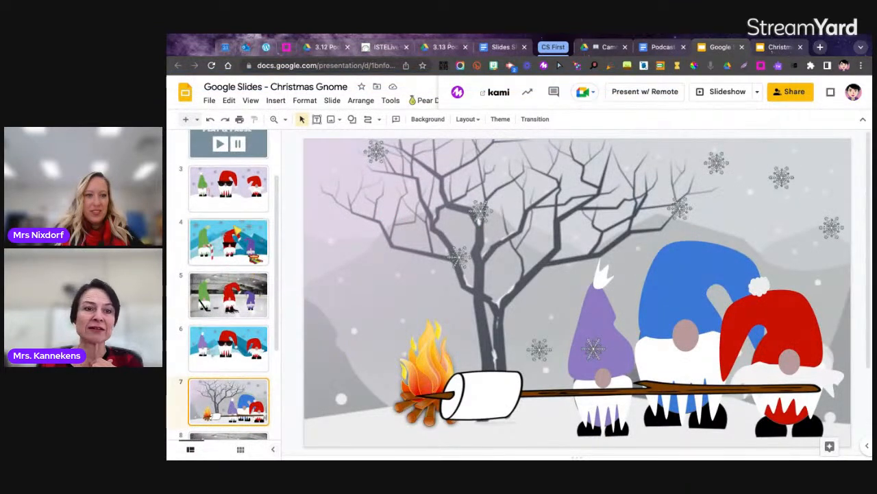
Step: Open the slide with three gnomes on the lavender background and download the presentation as a PDF document
left_click(234, 206)
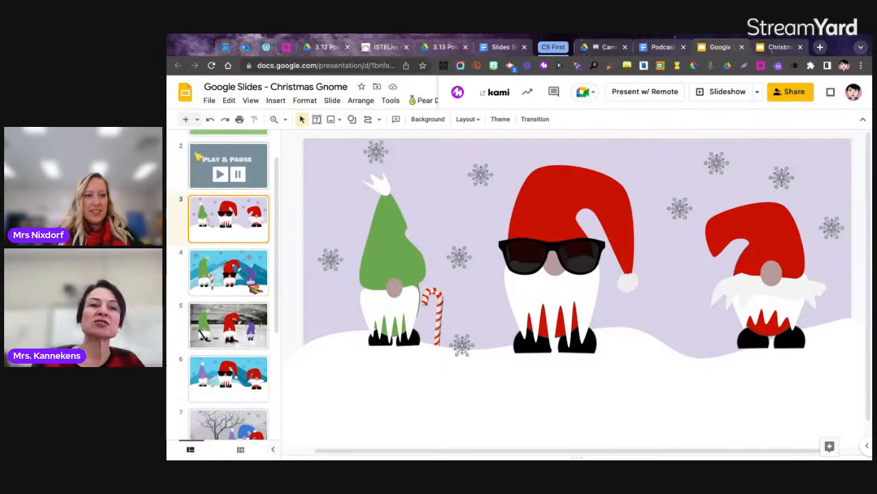
left_click(208, 100)
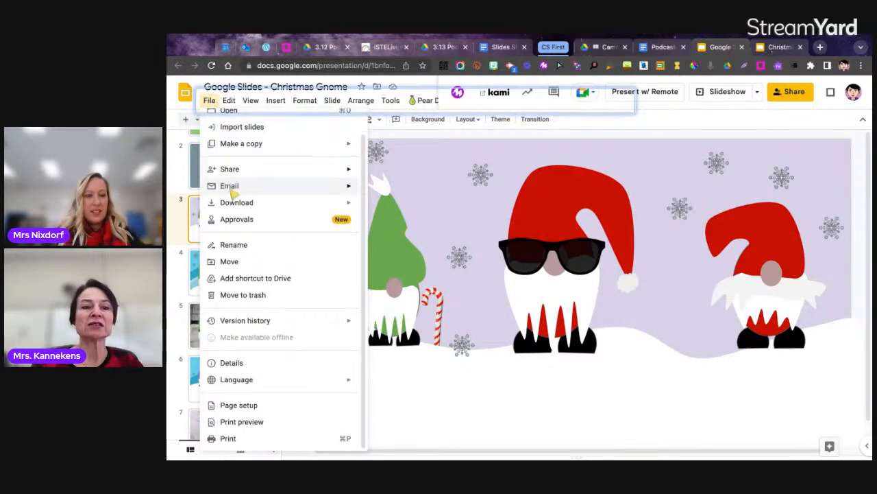
mouse_move(236, 205)
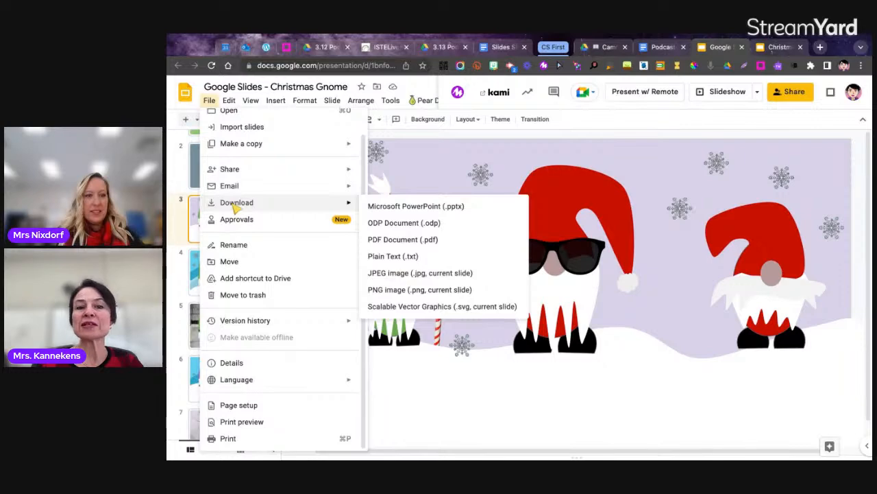
left_click(403, 239)
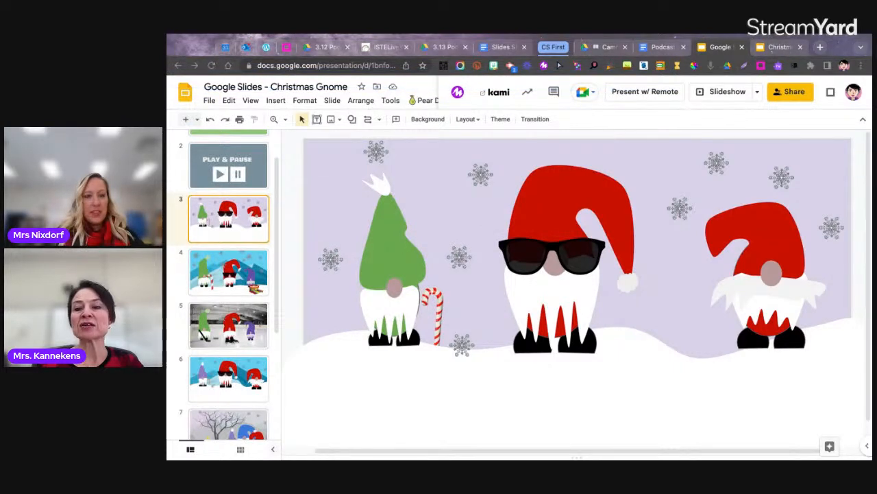
Step: Review the file formats available for downloading the presentation or the current slide
left_click(209, 100)
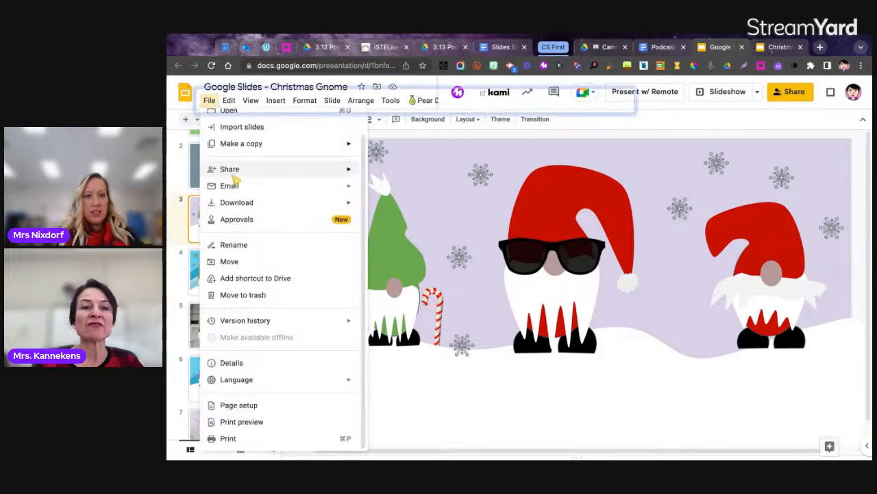
mouse_move(249, 202)
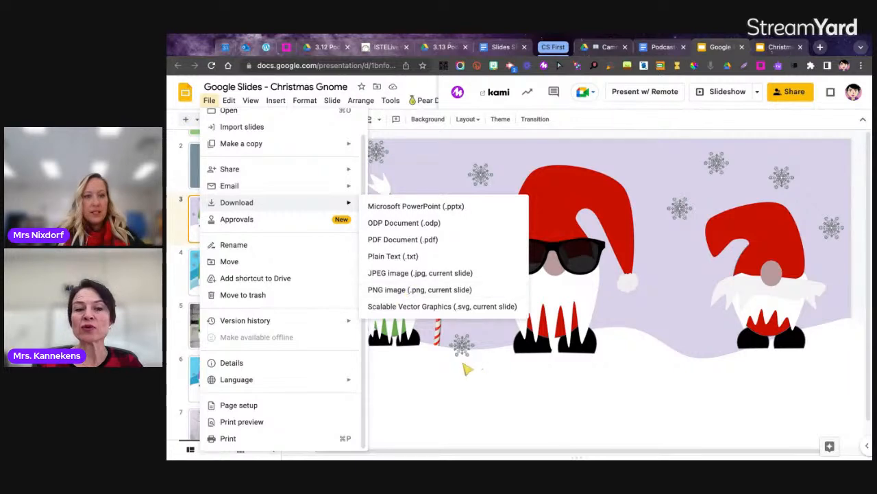
left_click(442, 386)
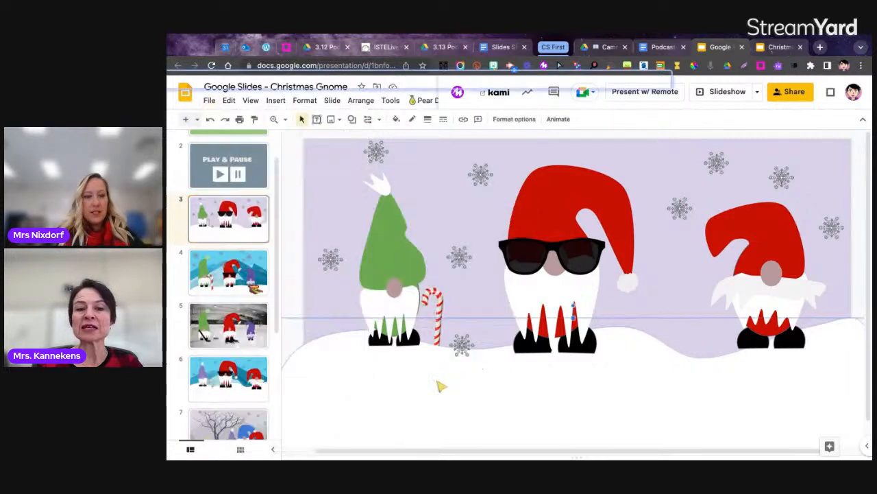
left_click(295, 348)
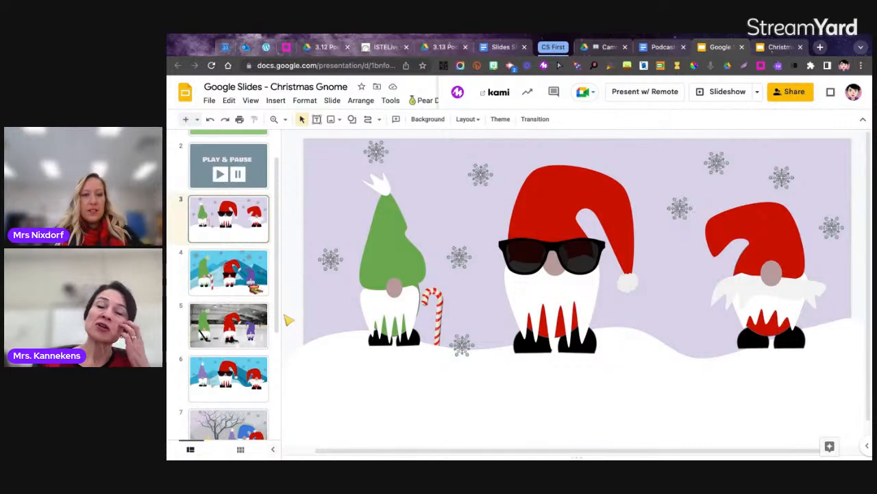